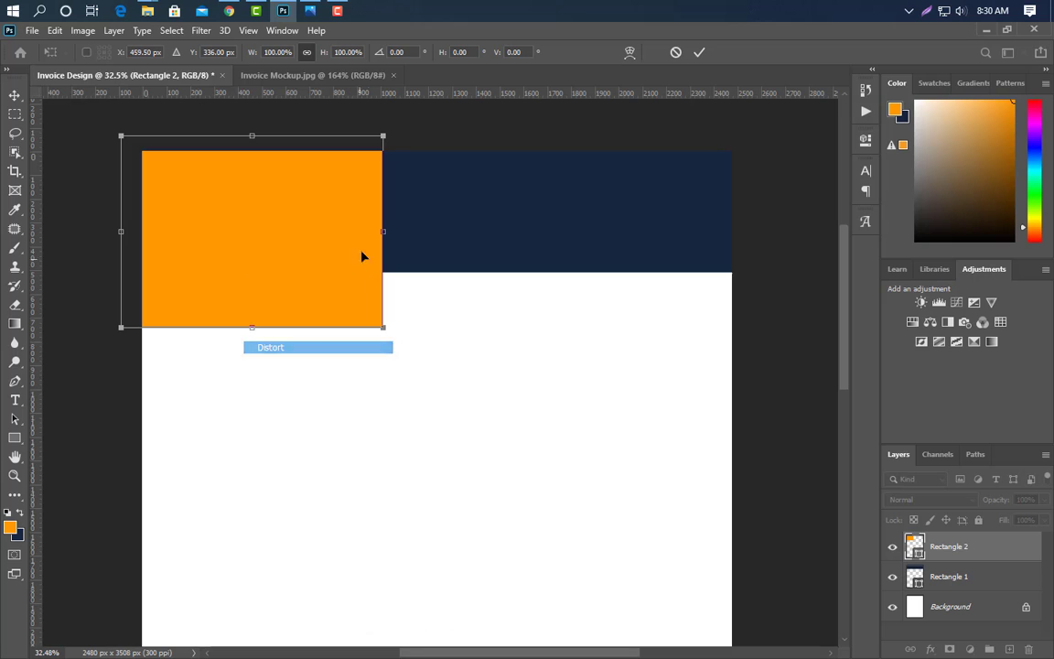
- Slant the orange rectangle's top-right corner rightward with Perspective, converting the shape to a path
drag(385, 140, 513, 138)
click(700, 53)
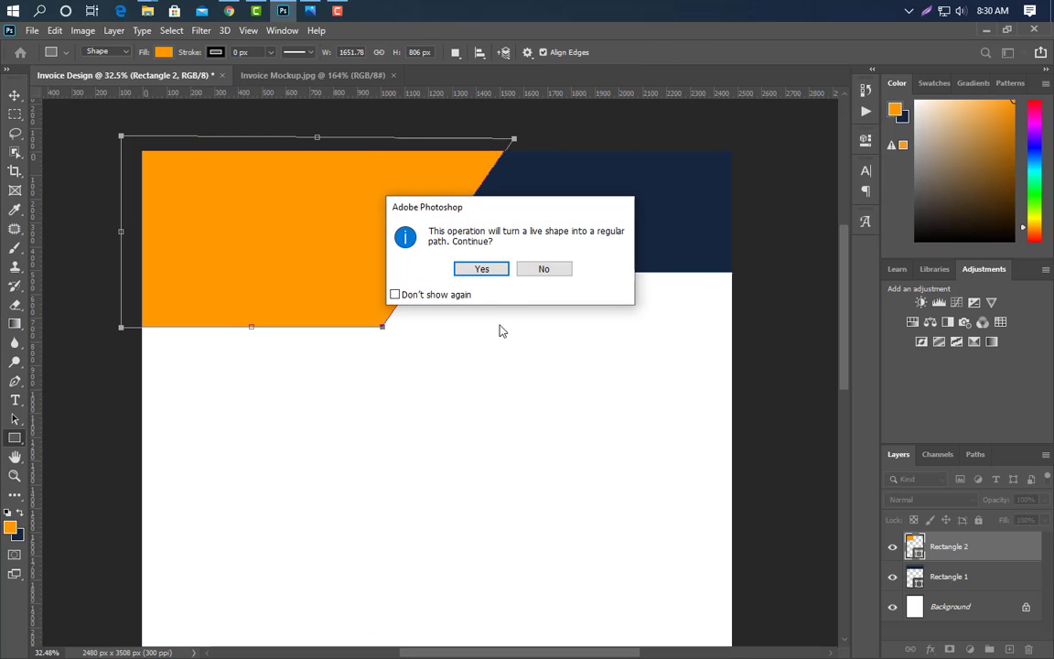
click(466, 268)
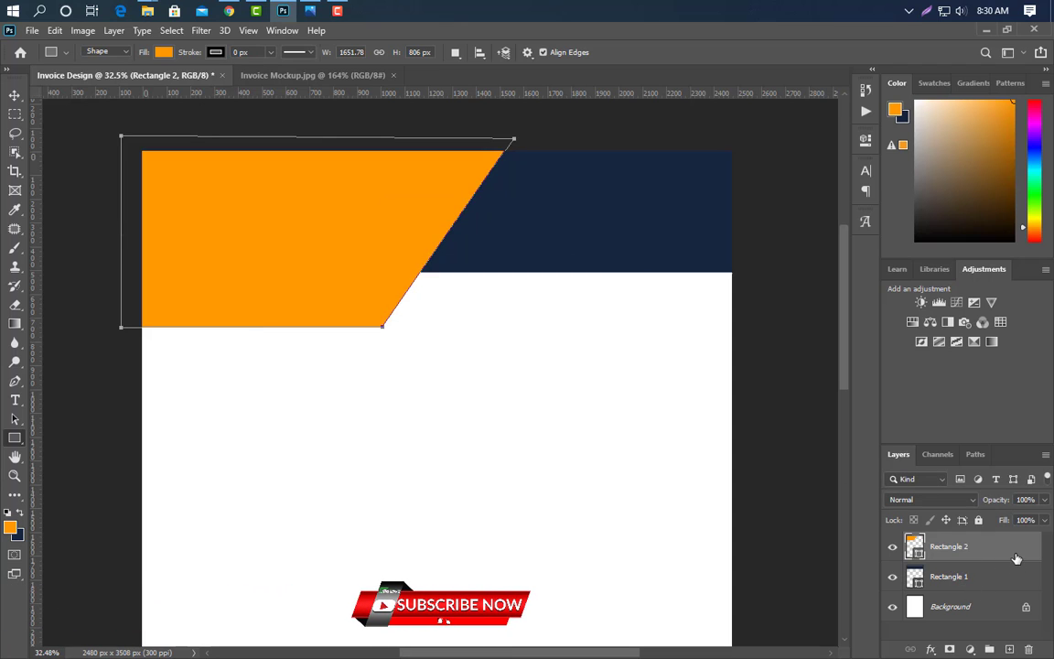
- Duplicate the slanted orange shape and shift the copy up and to the left
key(ctrl+j)
key(ctrl+t)
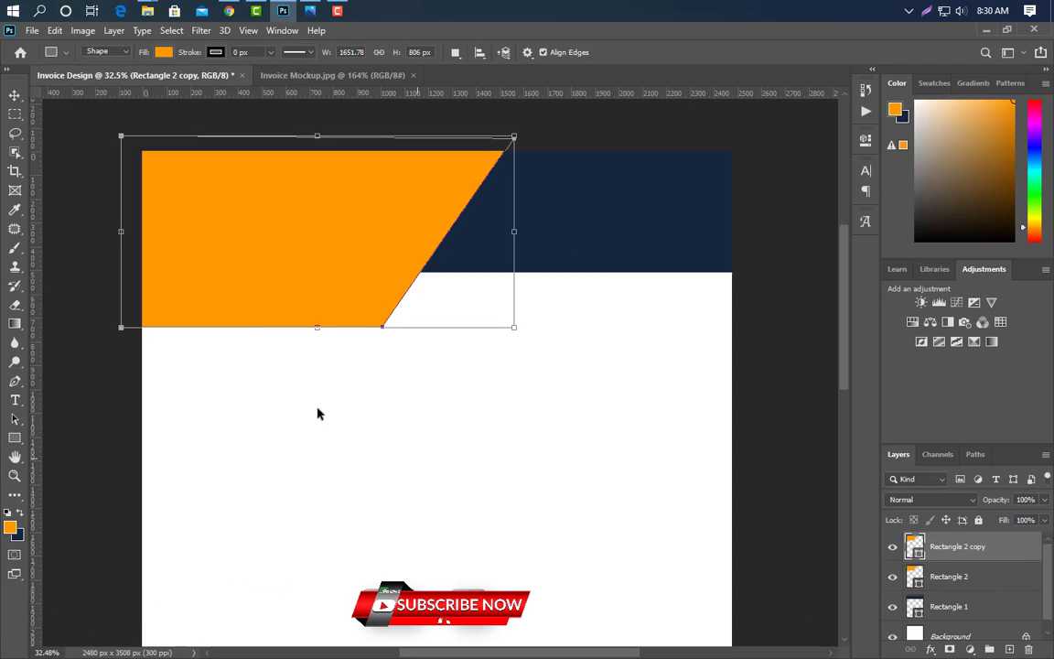
drag(337, 294, 320, 276)
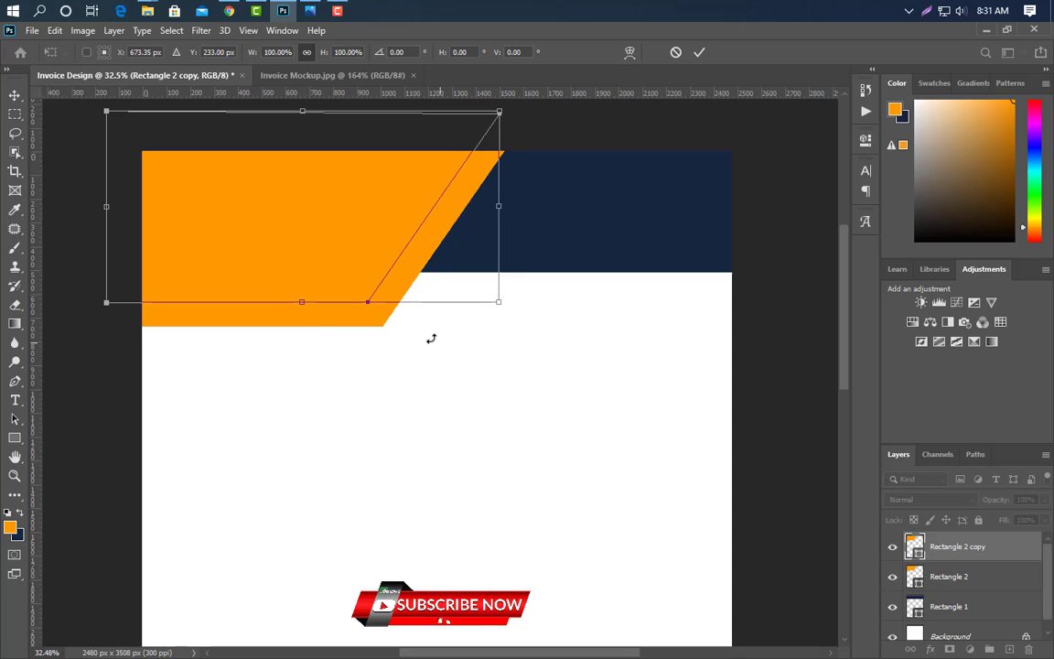
click(698, 53)
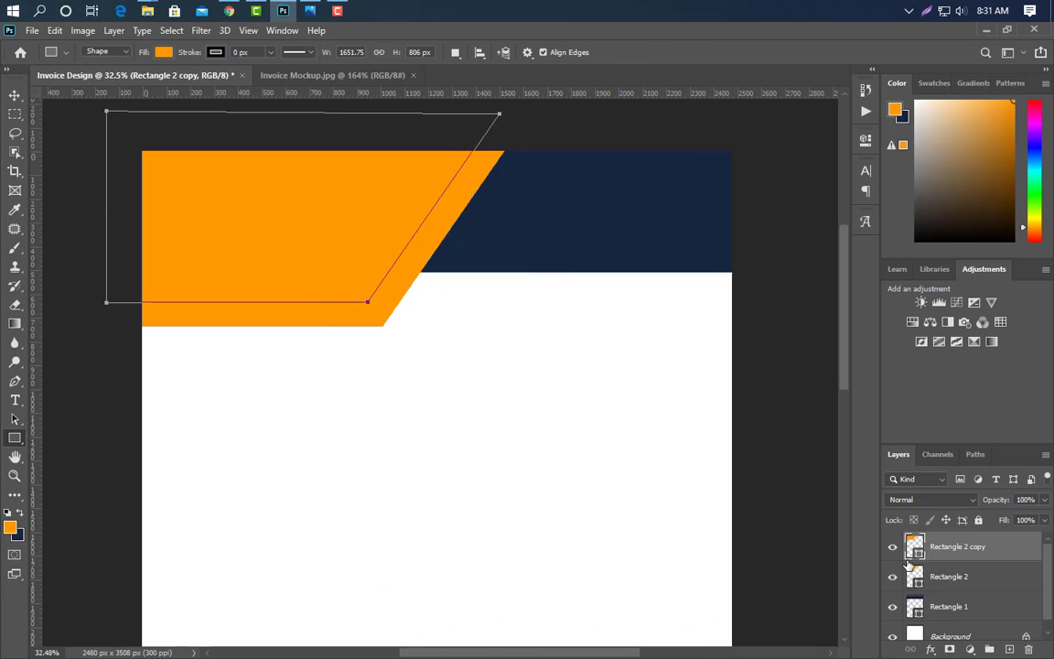
- Fill the top copy with the header's navy, leaving a diagonal orange band visible
double_click(915, 549)
click(520, 209)
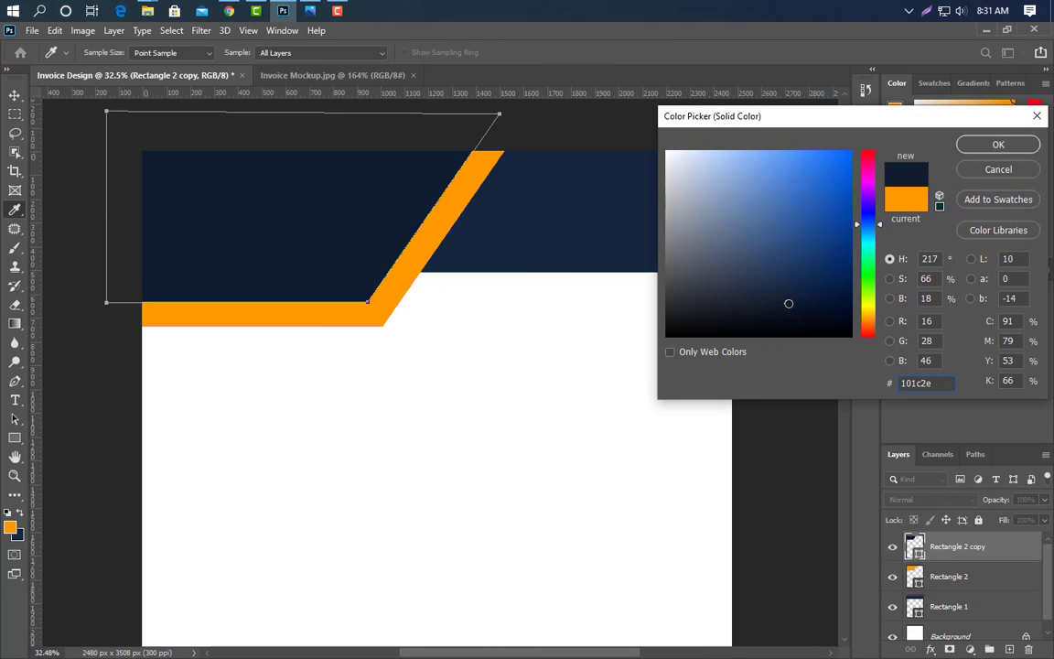
click(962, 148)
- Duplicate Rectangle 2 below it at 25% opacity and nudge it right
key(v)
click(942, 590)
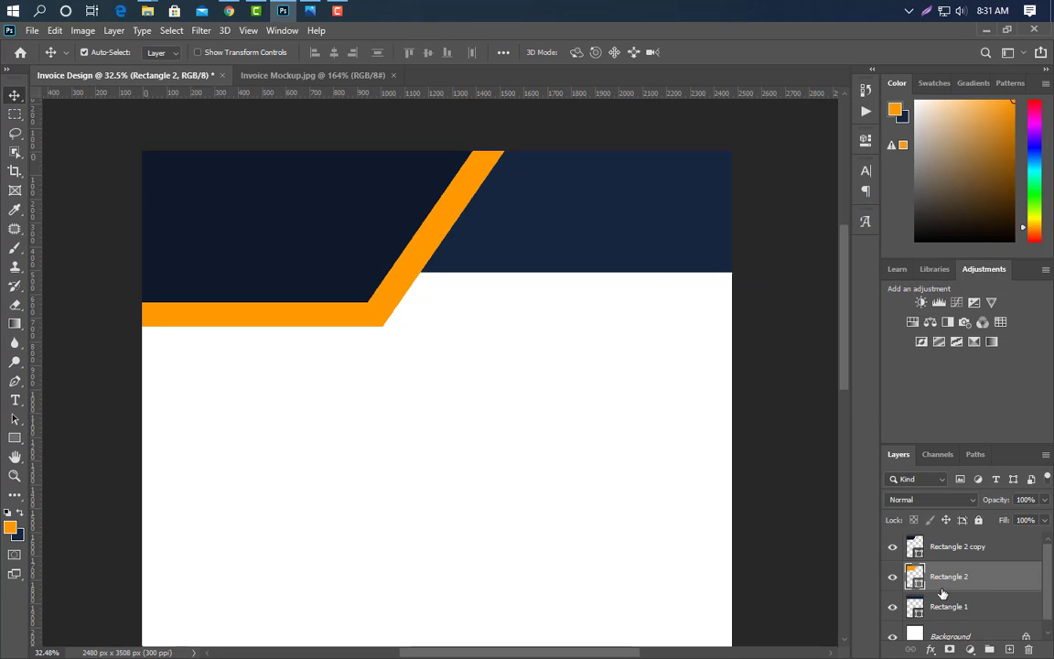
drag(1002, 584, 1009, 648)
scroll(997, 597, down, 1)
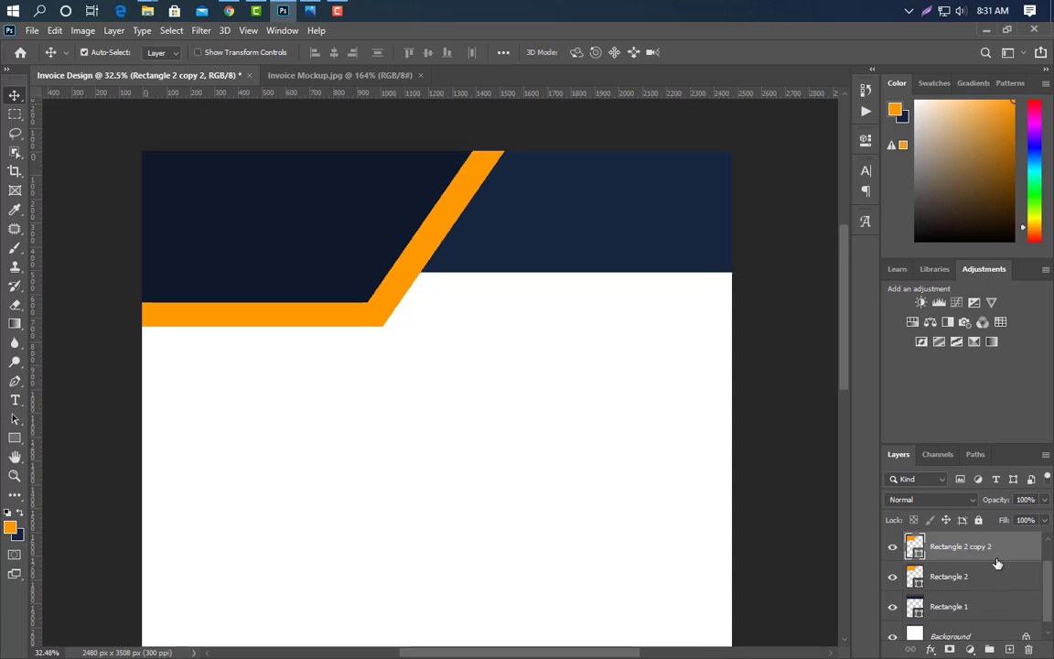
drag(997, 564, 944, 595)
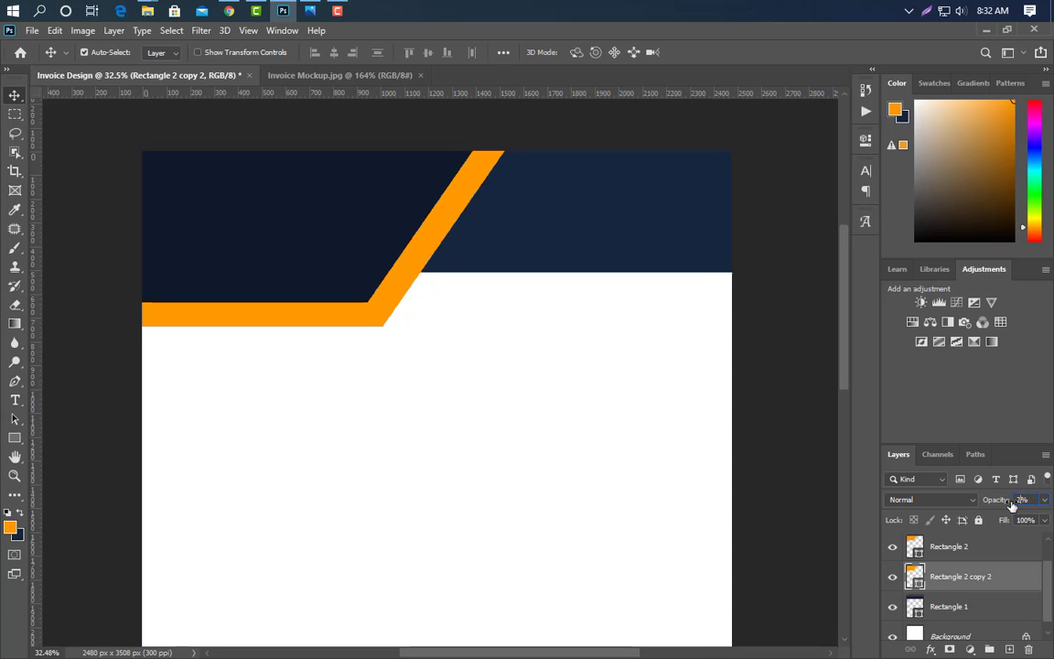
key(Return)
key(shift+Right)
key(shift+Right)
key(shift+Right)
key(shift+Right)
key(shift+Right)
key(shift+Right)
key(shift+Right)
key(shift+Right)
key(shift+Right)
key(shift+Right)
key(shift+Right)
key(shift+Right)
key(shift+Right)
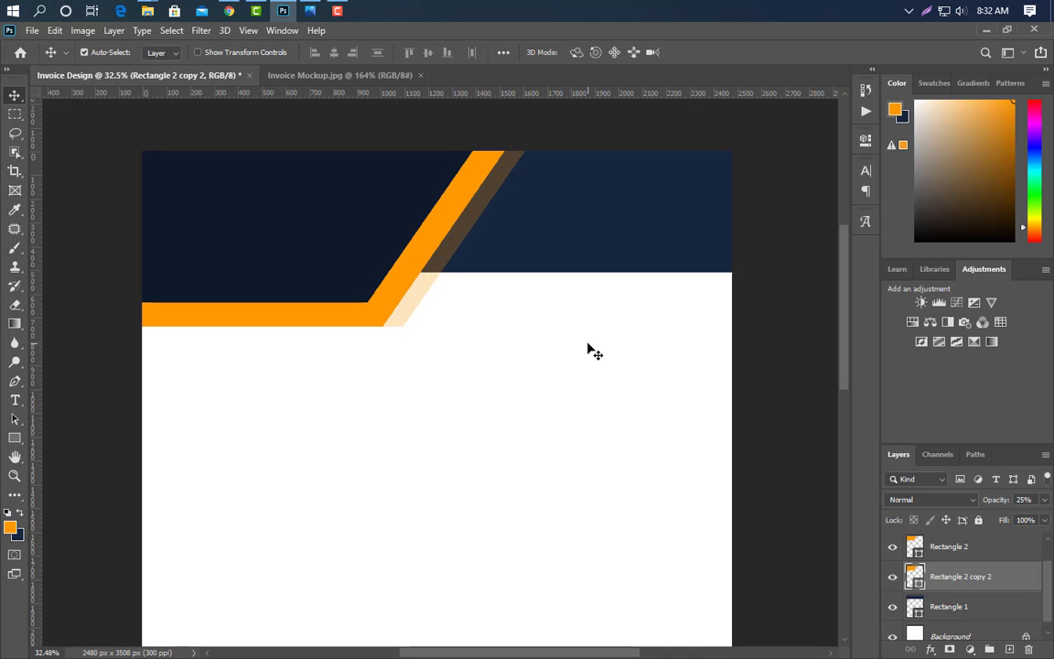
scroll(587, 348, down, 1)
- Place the logo PNG, scale it to about 70% at the header's top-left, and move its layer to the top
key(super+d)
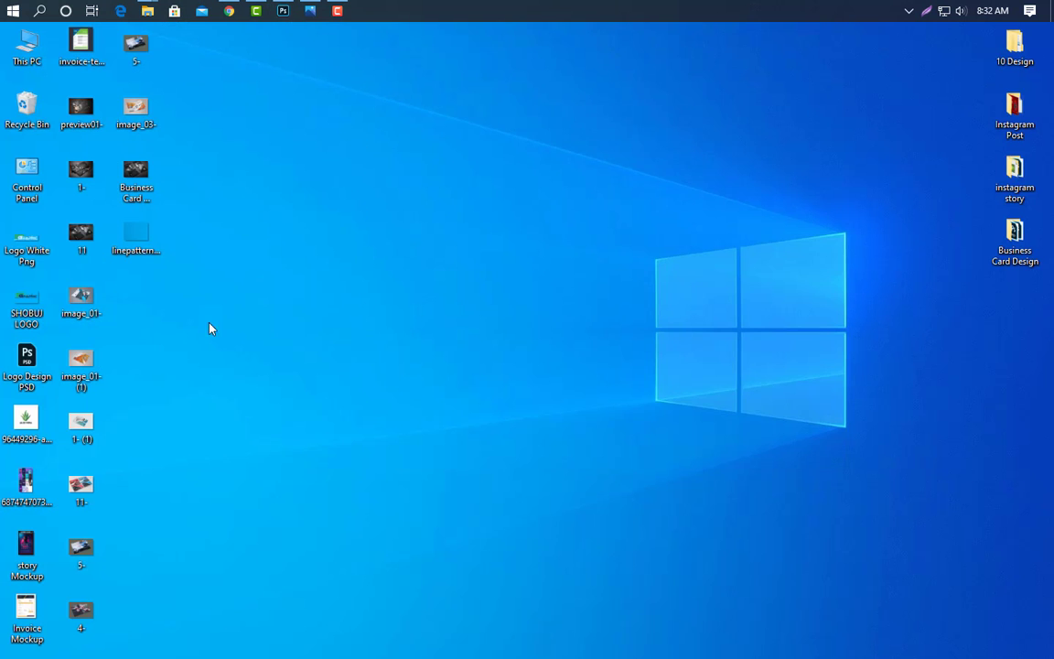
click(283, 10)
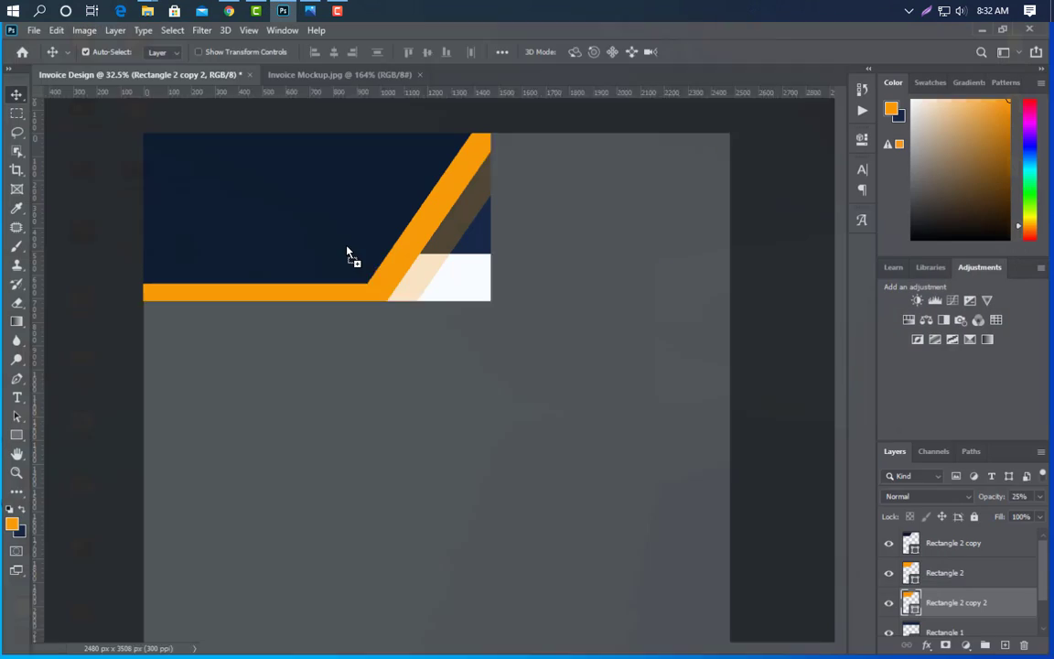
key(ctrl+t)
drag(560, 393, 286, 181)
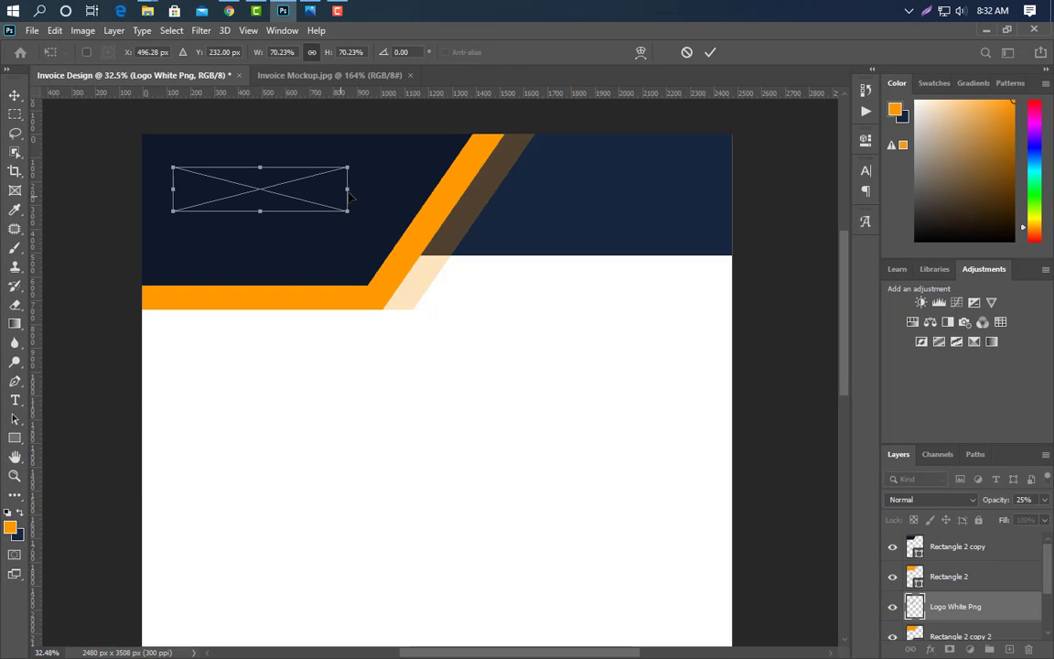
drag(348, 189, 369, 189)
click(710, 52)
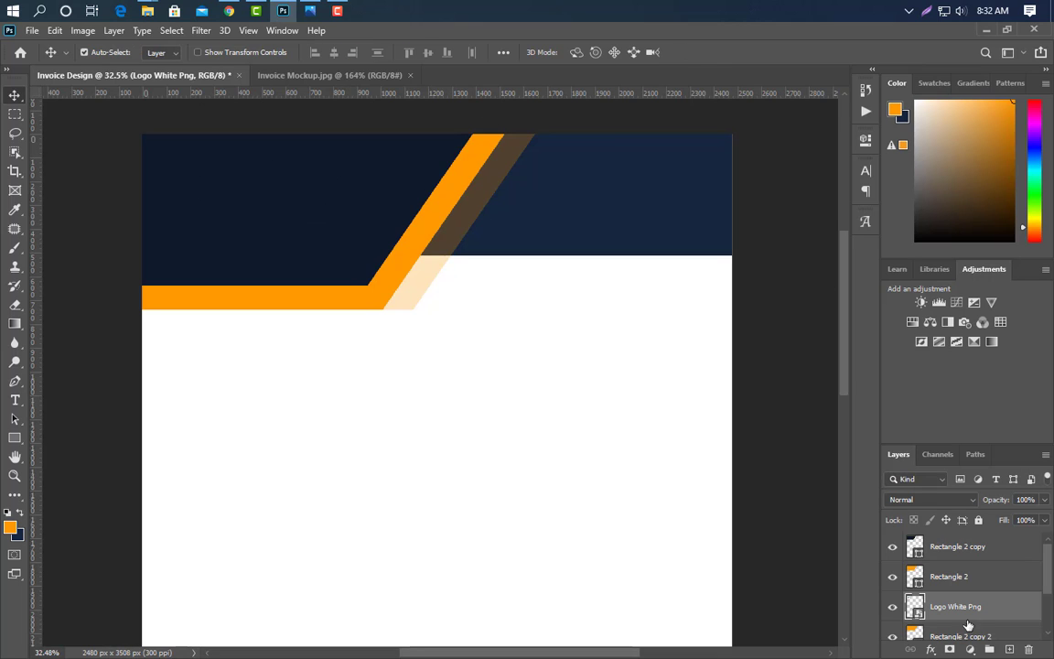
drag(951, 606, 961, 538)
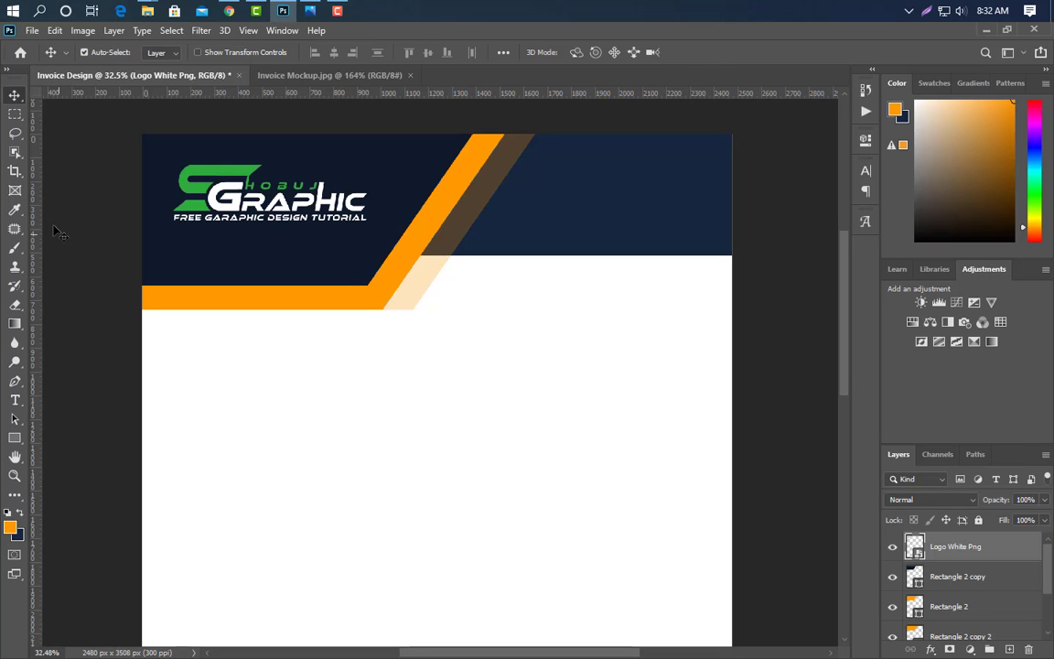
scroll(546, 327, up, 1)
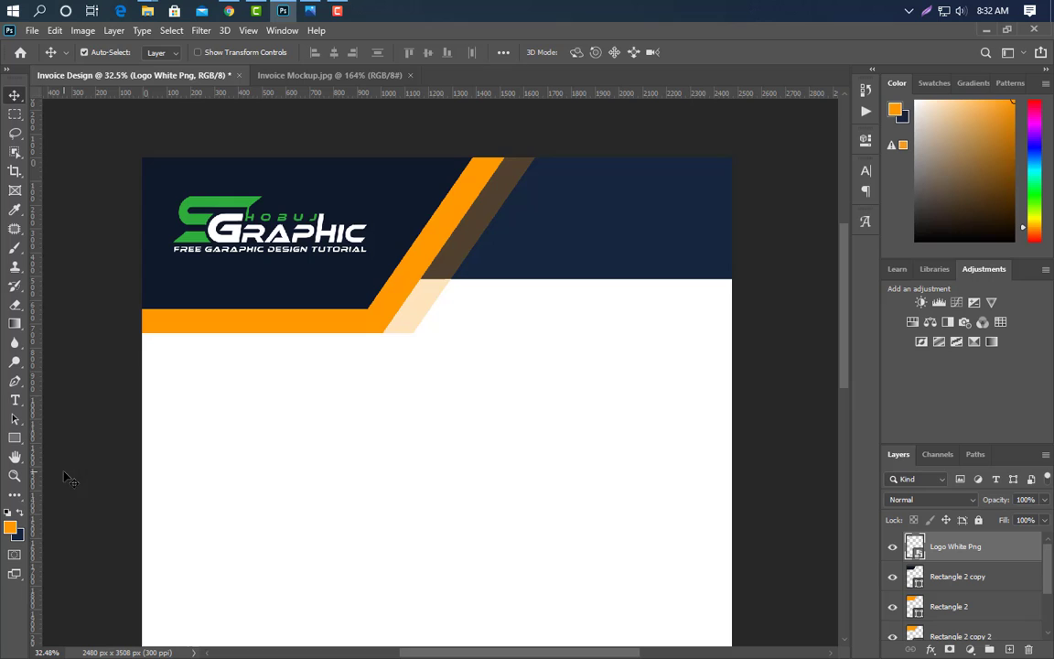
- Type INVOICE on the right of the navy header and make it bold
click(15, 400)
click(535, 212)
text(INVOICE)
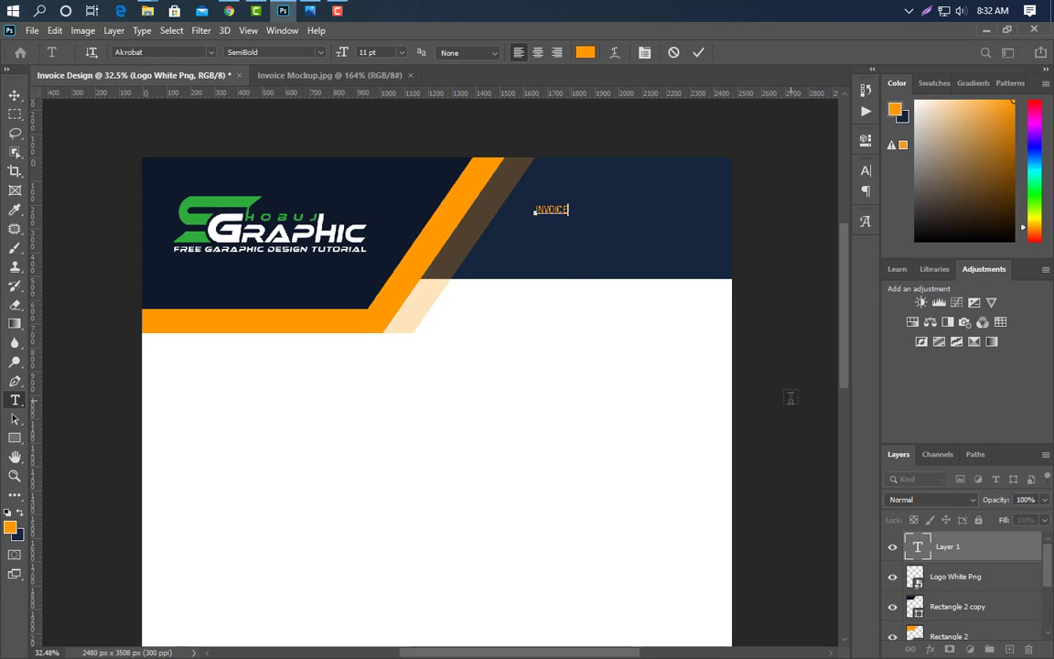
click(699, 55)
click(866, 170)
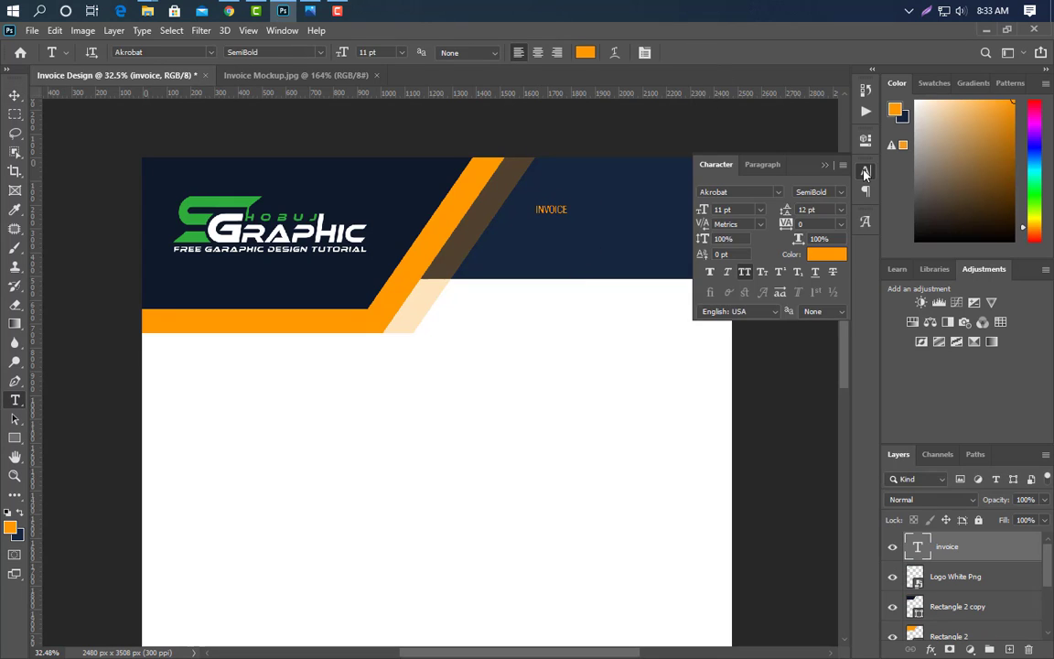
click(841, 192)
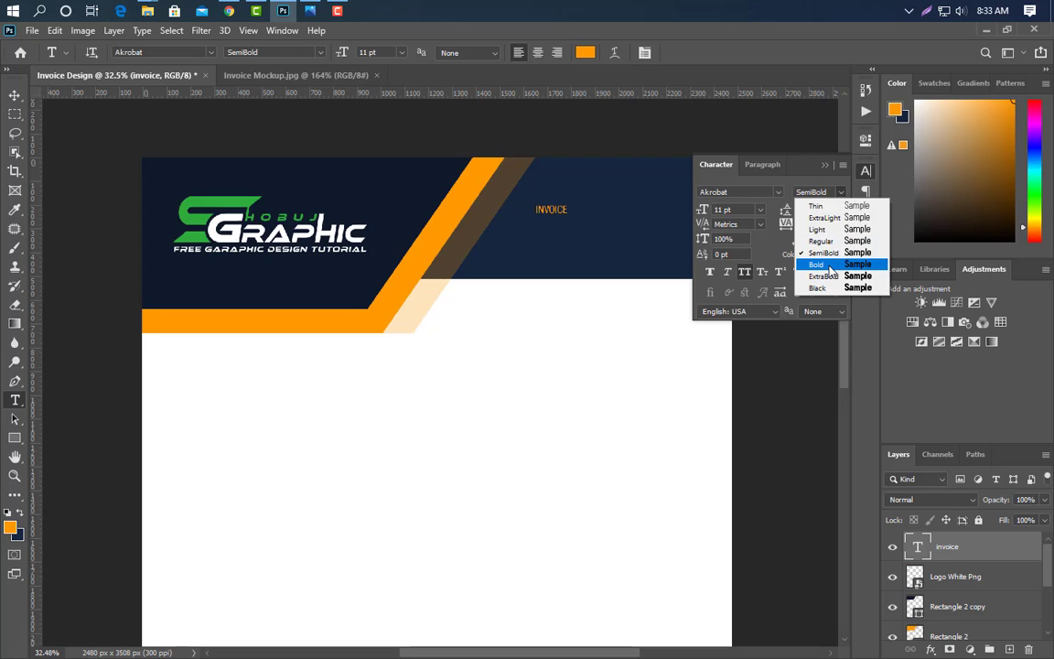
click(828, 265)
click(828, 168)
- Enlarge the INVOICE heading to about four times its size
key(ctrl+t)
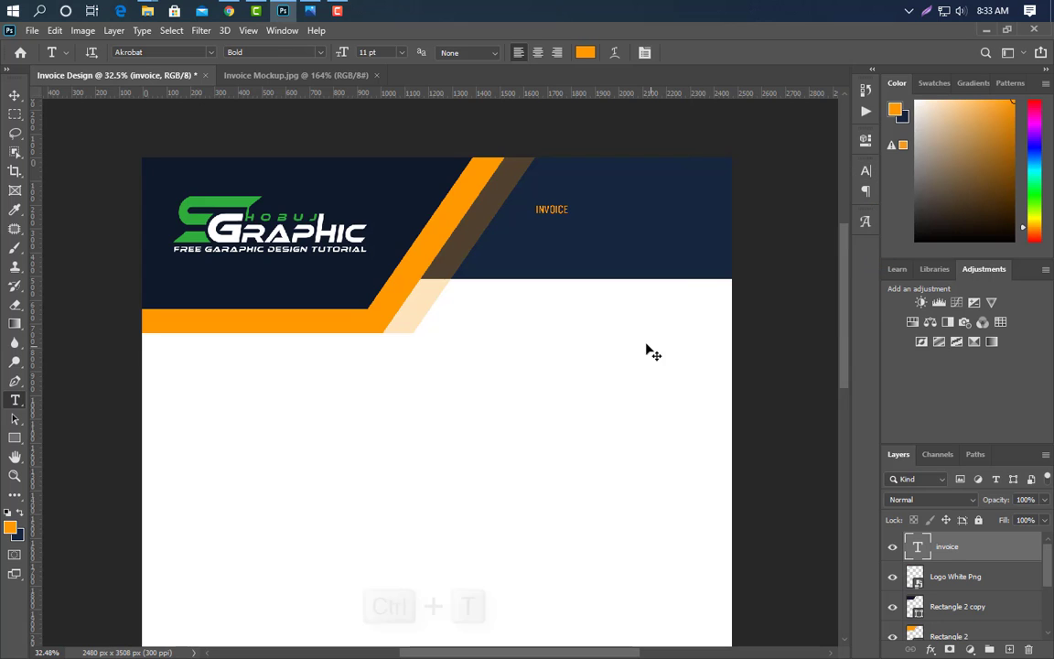
drag(572, 203, 675, 182)
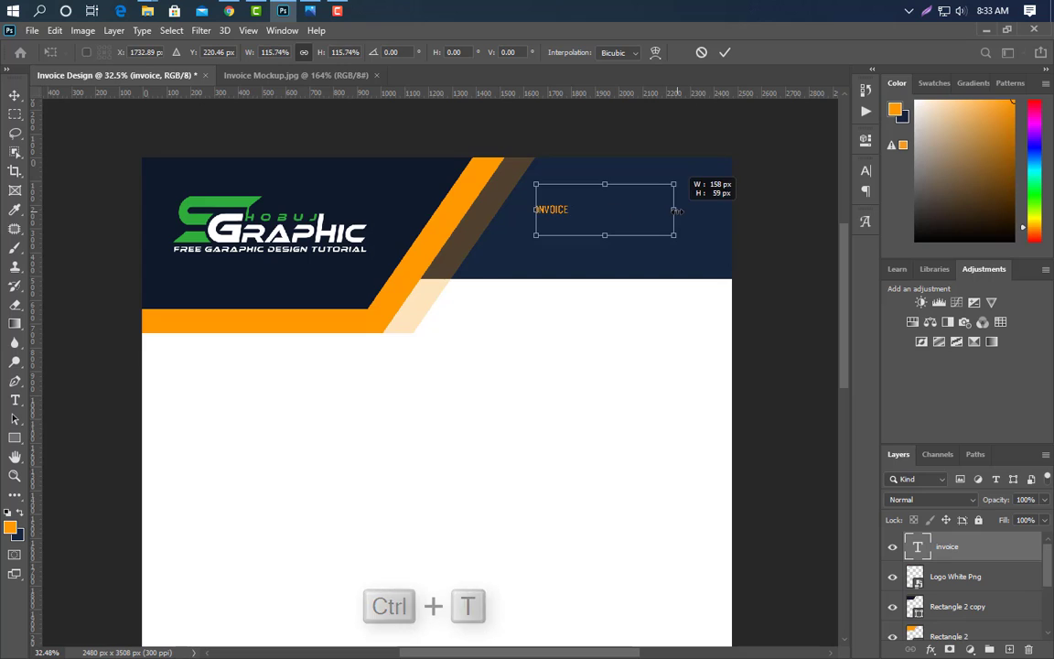
key(Return)
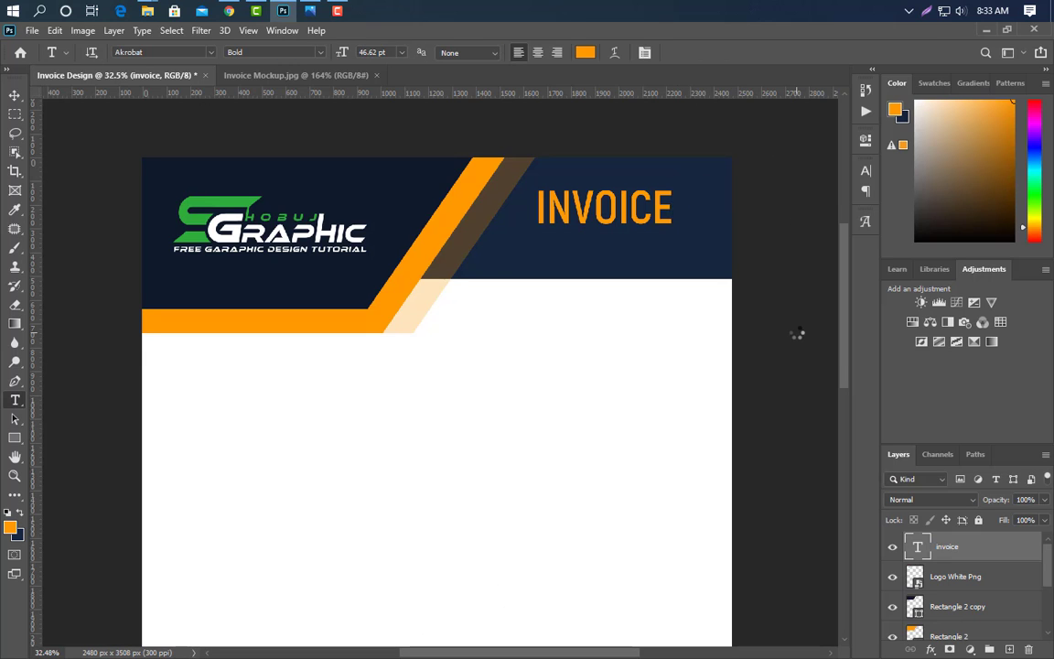
scroll(671, 164, up, 3)
- Type the ID NO line under INVOICE in SemiBold white (#ffffff)
click(456, 306)
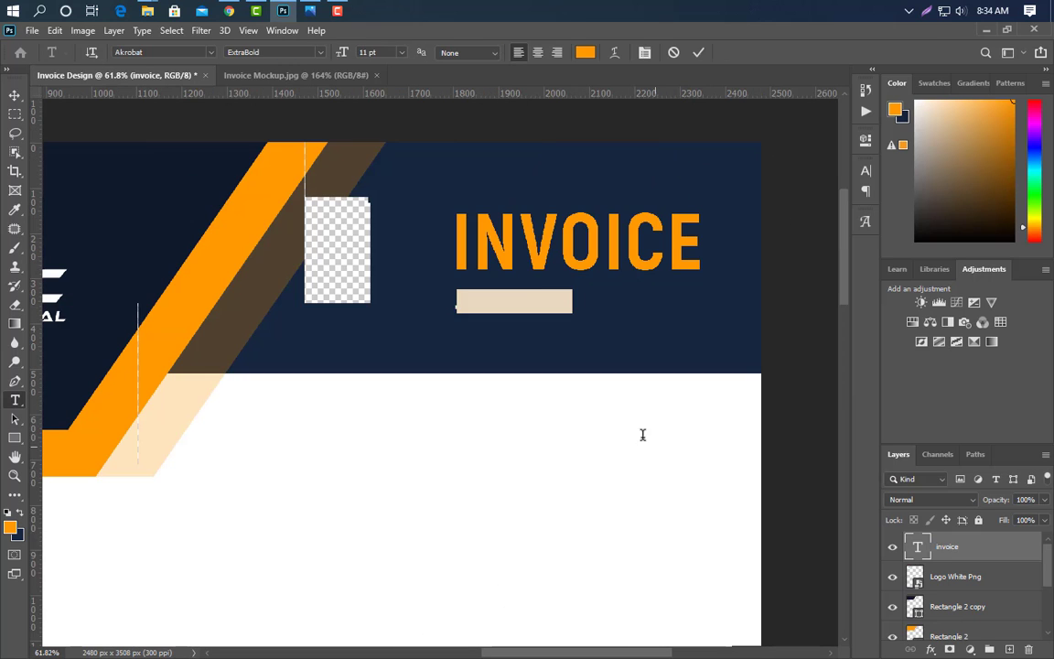
text(ID NO : 102030505240)
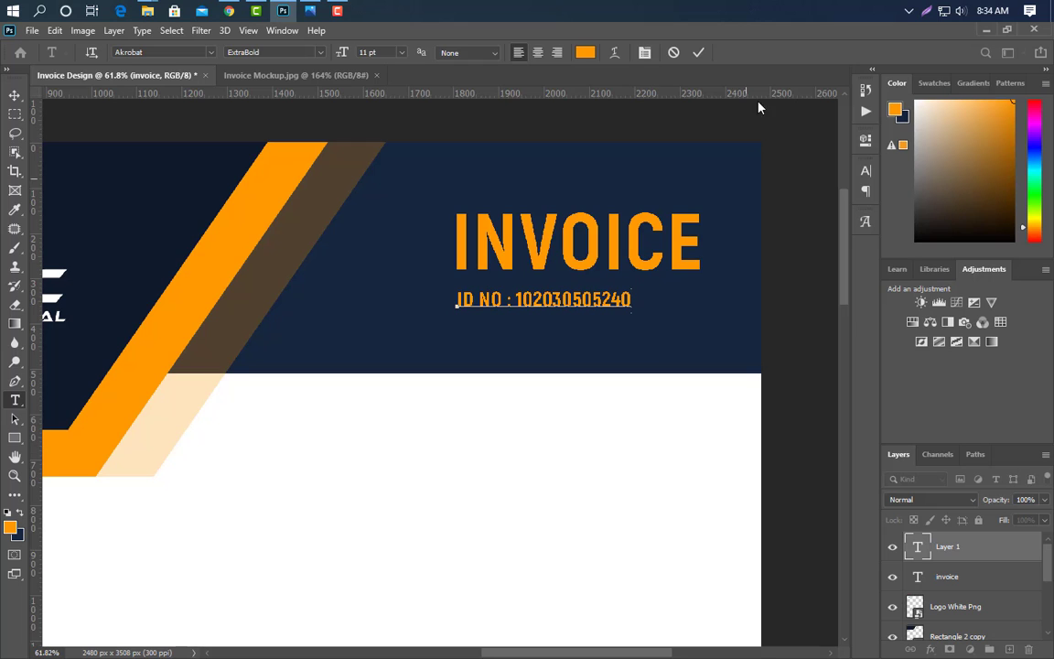
click(700, 53)
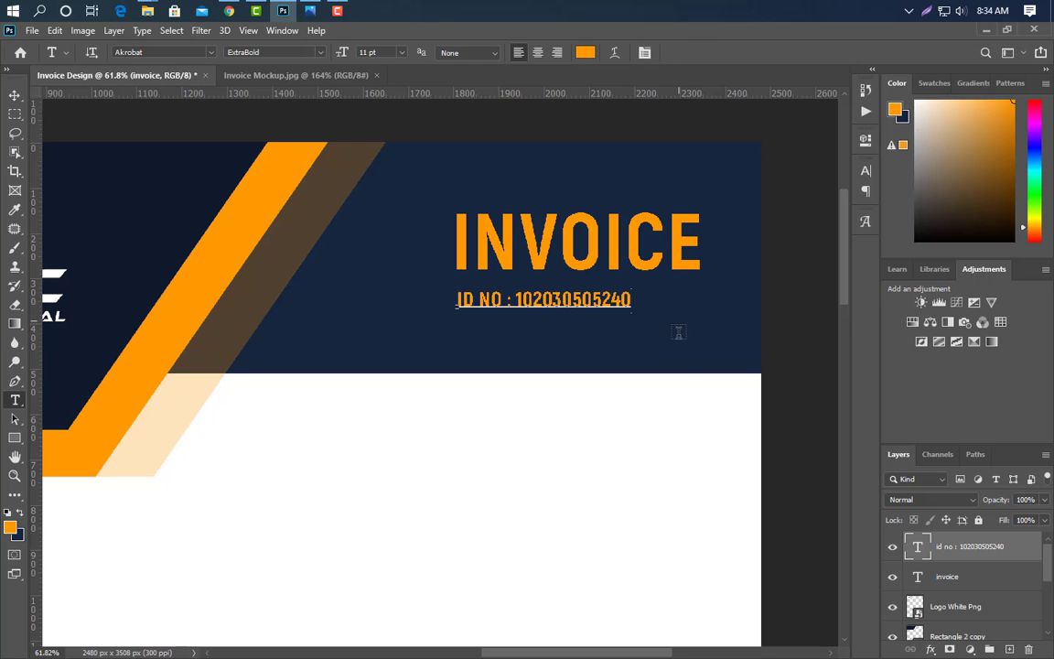
click(865, 172)
click(819, 191)
click(810, 252)
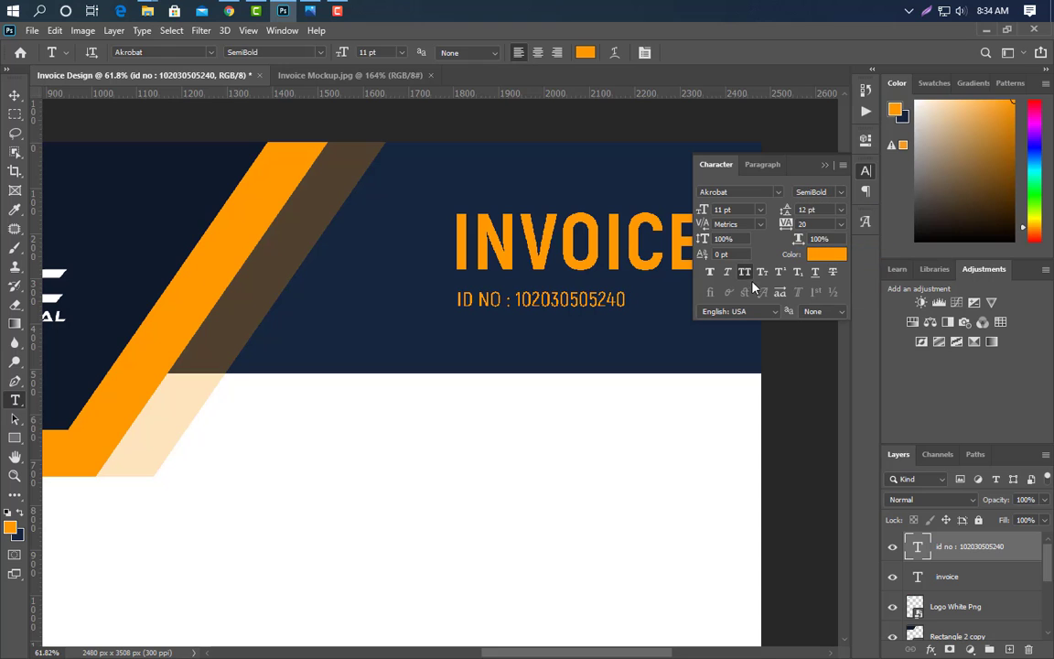
click(827, 255)
click(668, 152)
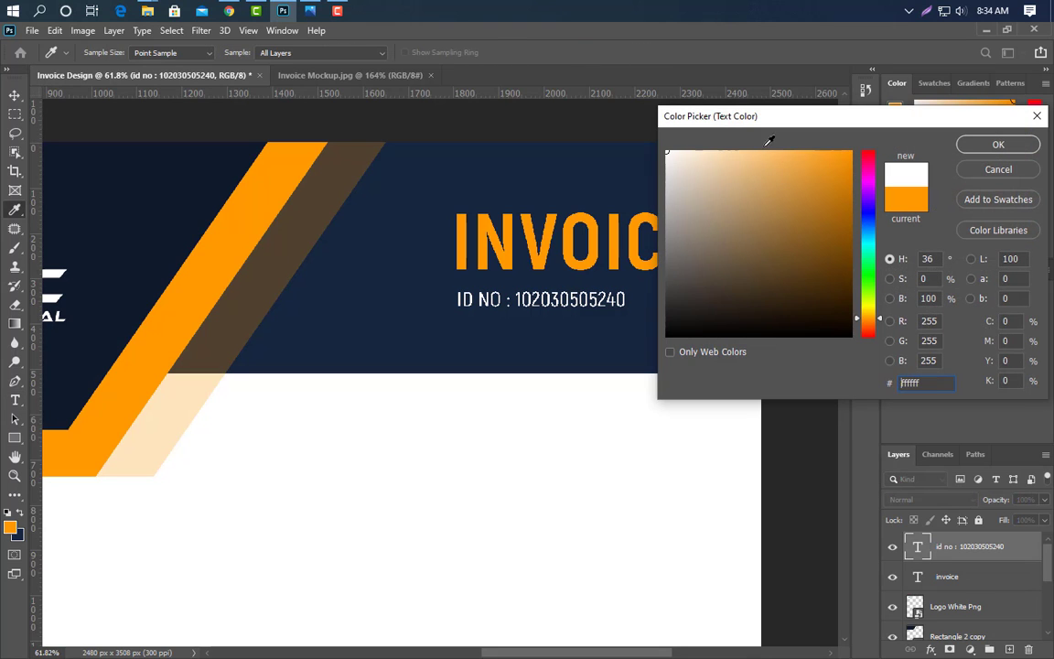
click(998, 147)
- Scale the ID NO line to match the INVOICE heading's width
key(ctrl+t)
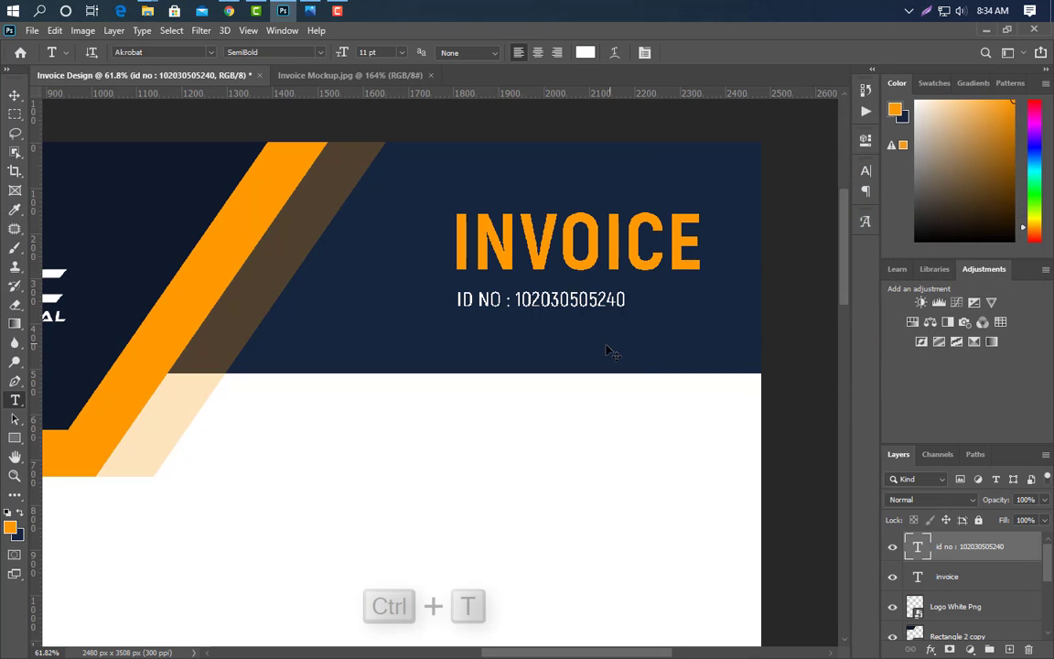
drag(631, 286, 701, 286)
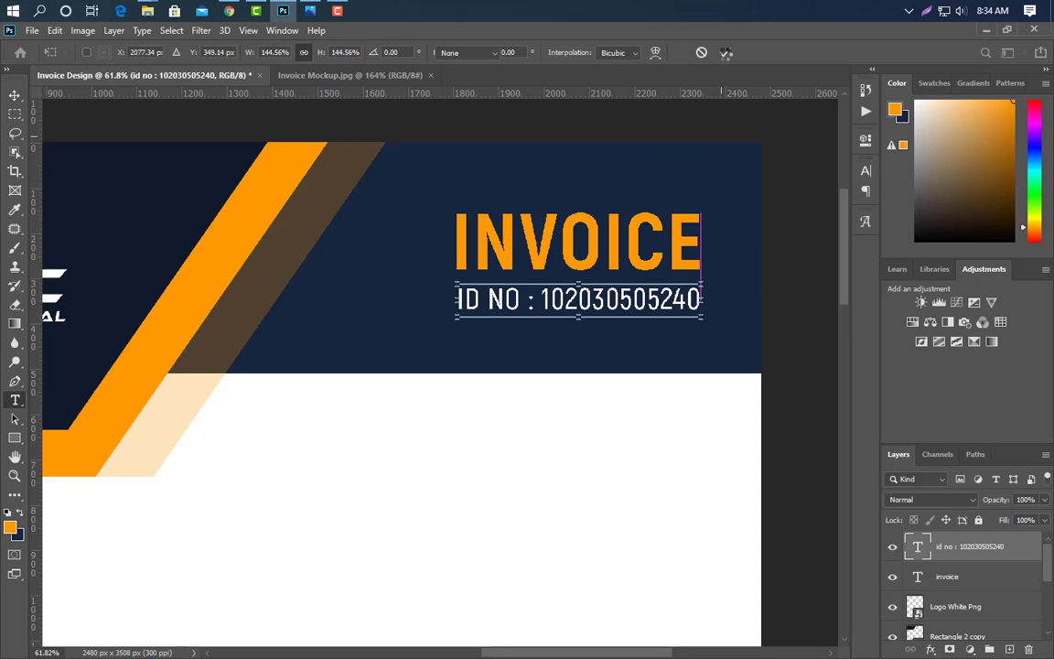
key(Return)
click(14, 94)
scroll(490, 412, down, 6)
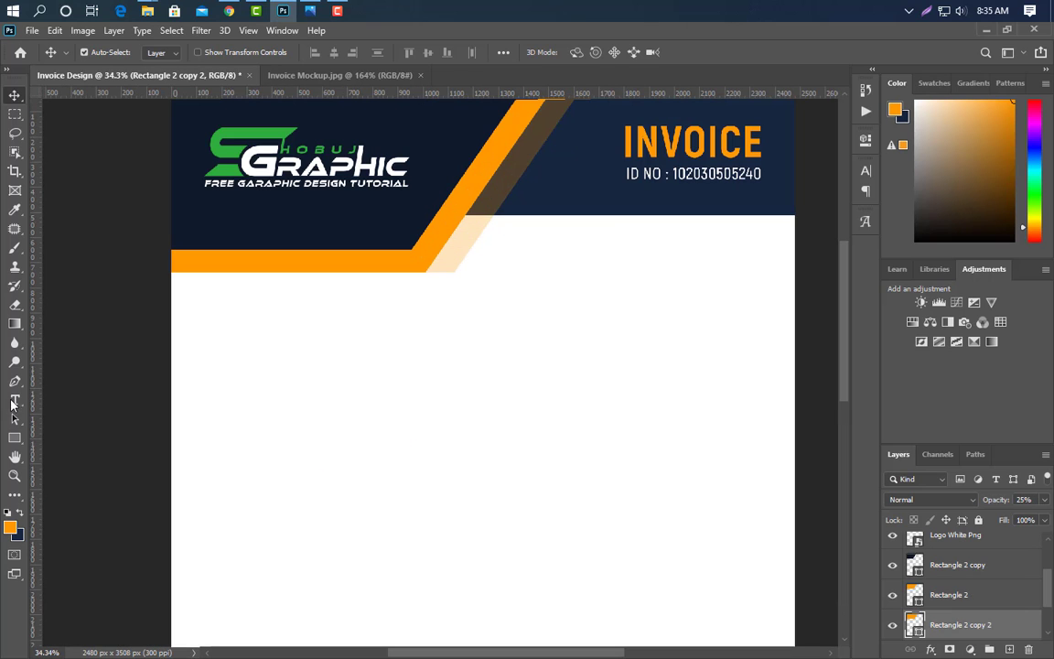
- Add the 'Invoice To :' heading below the header
click(14, 401)
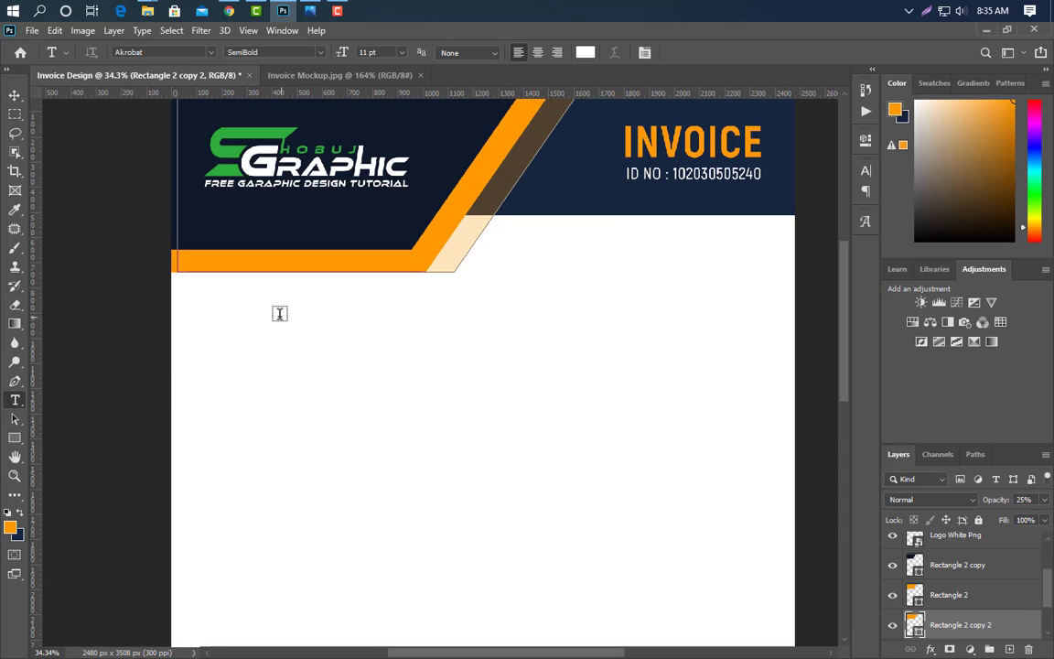
scroll(1025, 585, up, 3)
click(1003, 555)
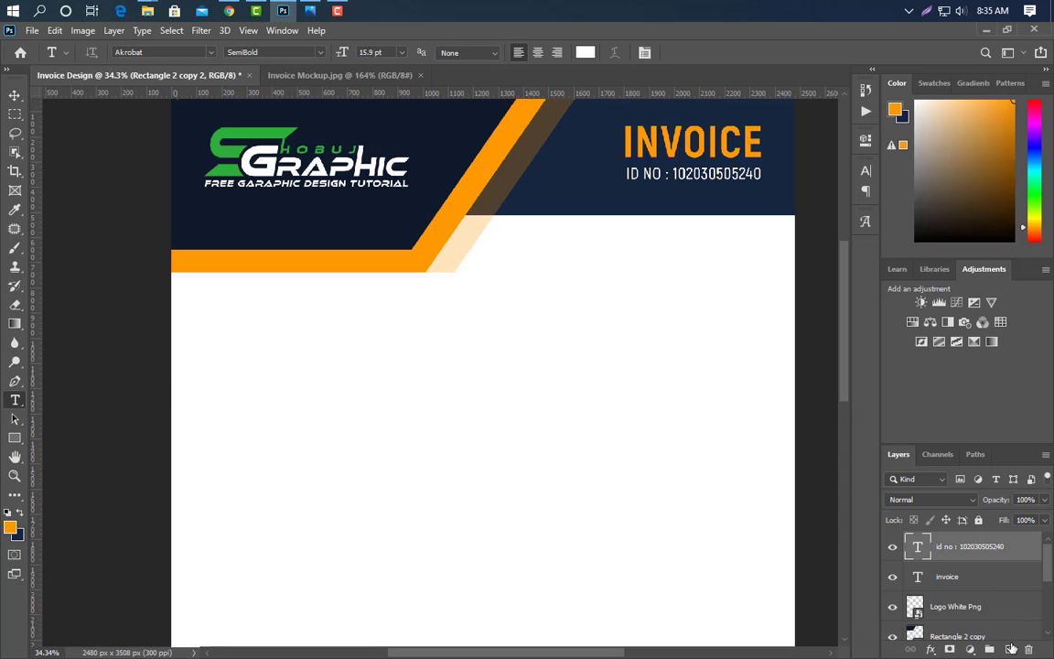
click(1009, 649)
click(199, 329)
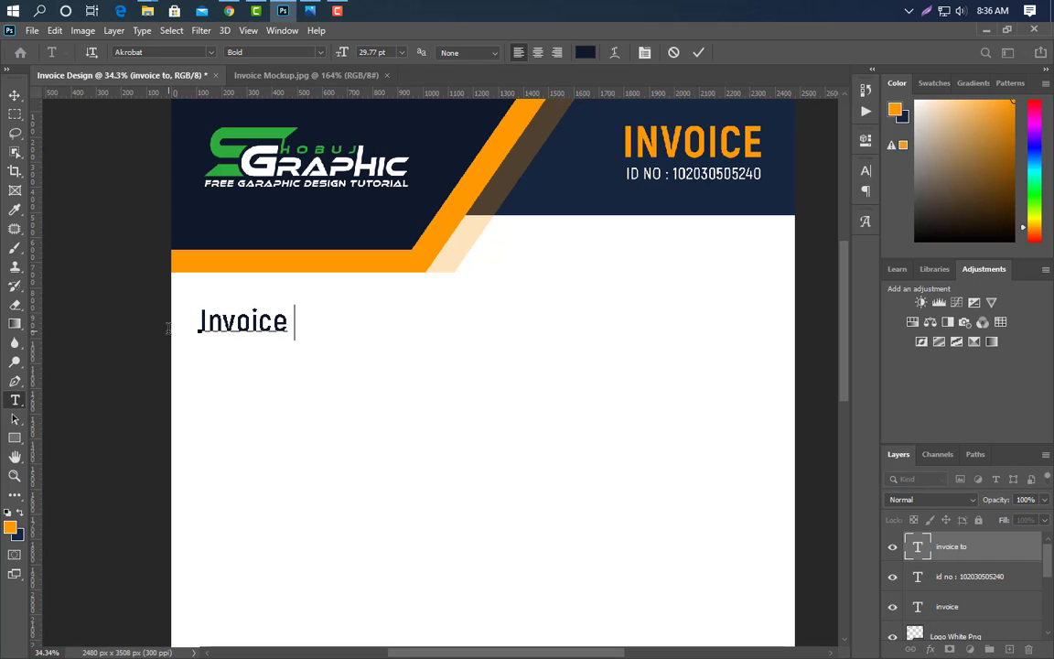
click(698, 52)
- Type the client's full name under the heading and enlarge it
click(201, 354)
text(Mr)
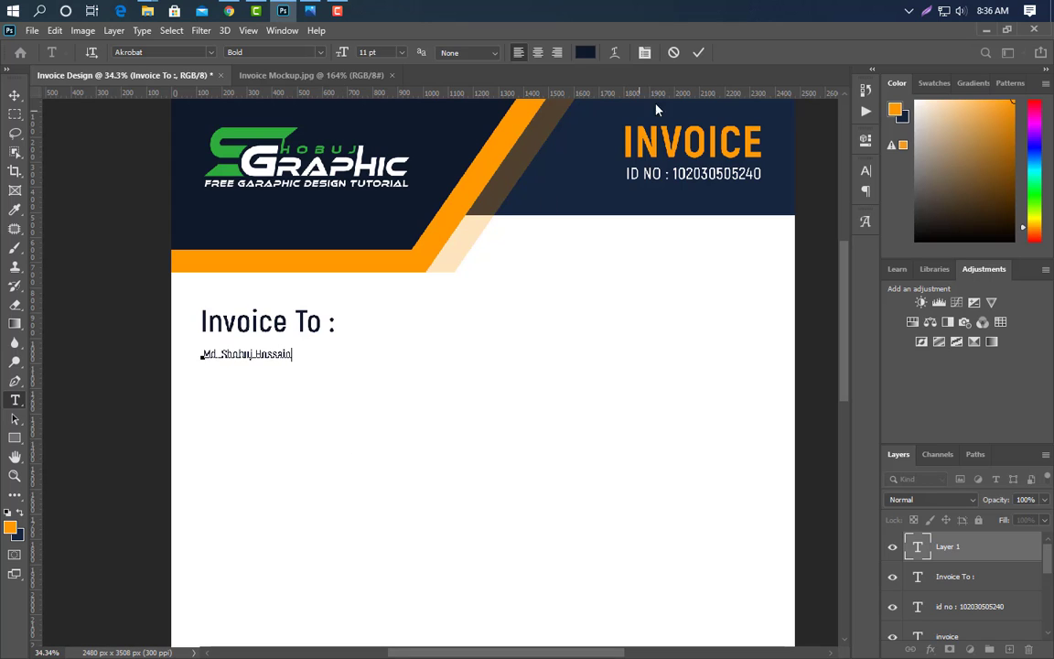
click(698, 54)
key(ctrl+t)
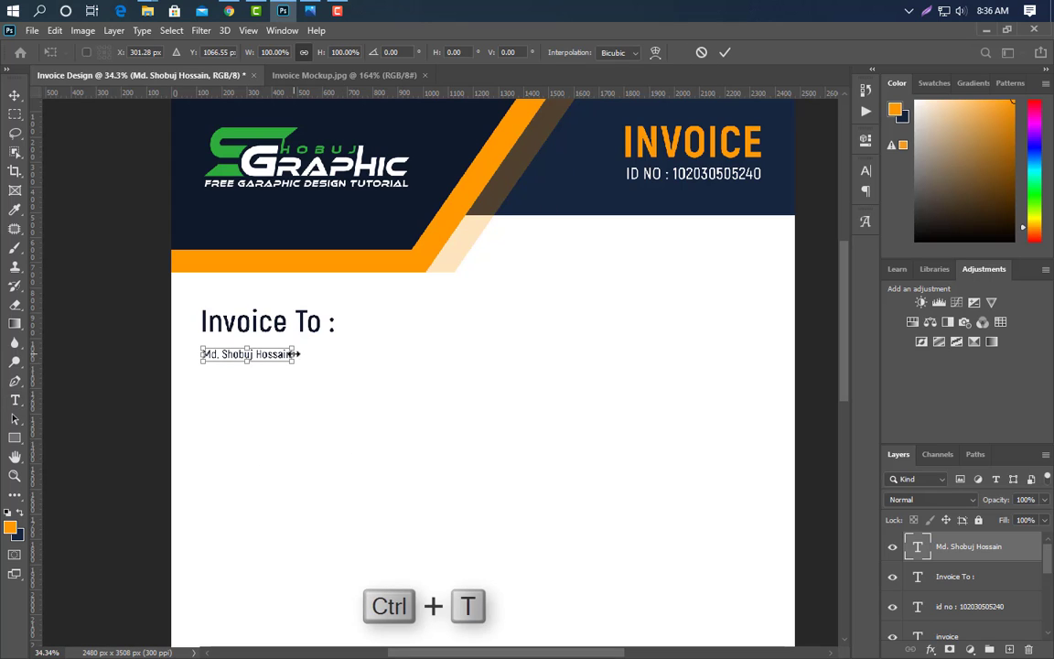
drag(366, 343, 371, 348)
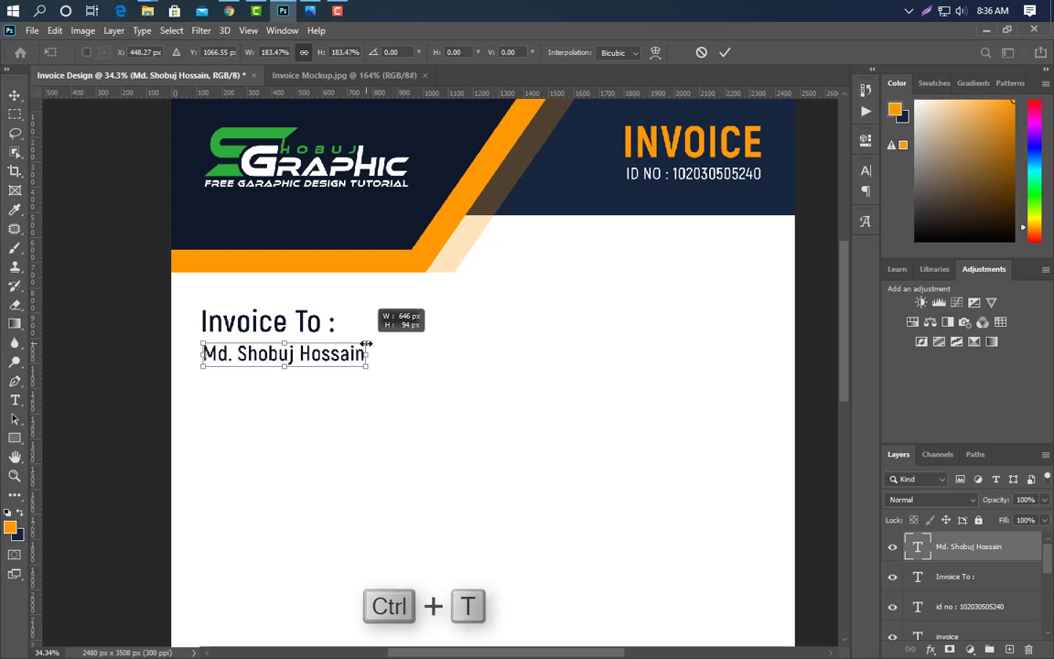
click(725, 52)
- Duplicate the name line below it and retype it as the company name
drag(1014, 561, 1009, 648)
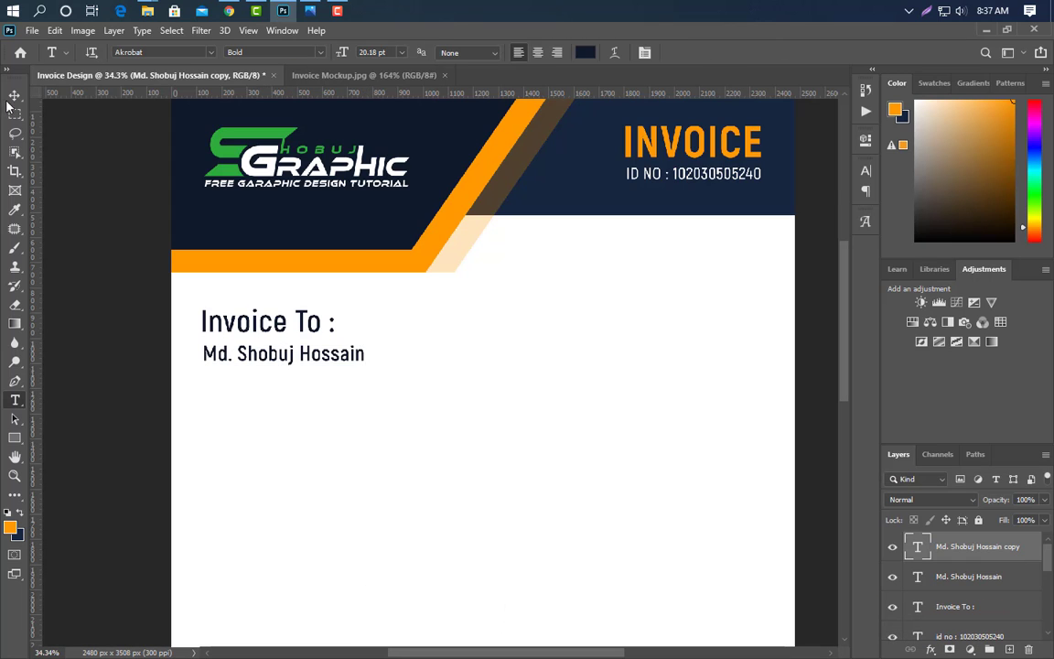
key(v)
key(Down)
key(Down)
key(Down)
key(Down)
key(Down)
key(Down)
key(Down)
key(Down)
key(Down)
key(Down)
key(Down)
key(Down)
key(Down)
key(Down)
key(Down)
key(Down)
key(Down)
key(Down)
key(Down)
key(Down)
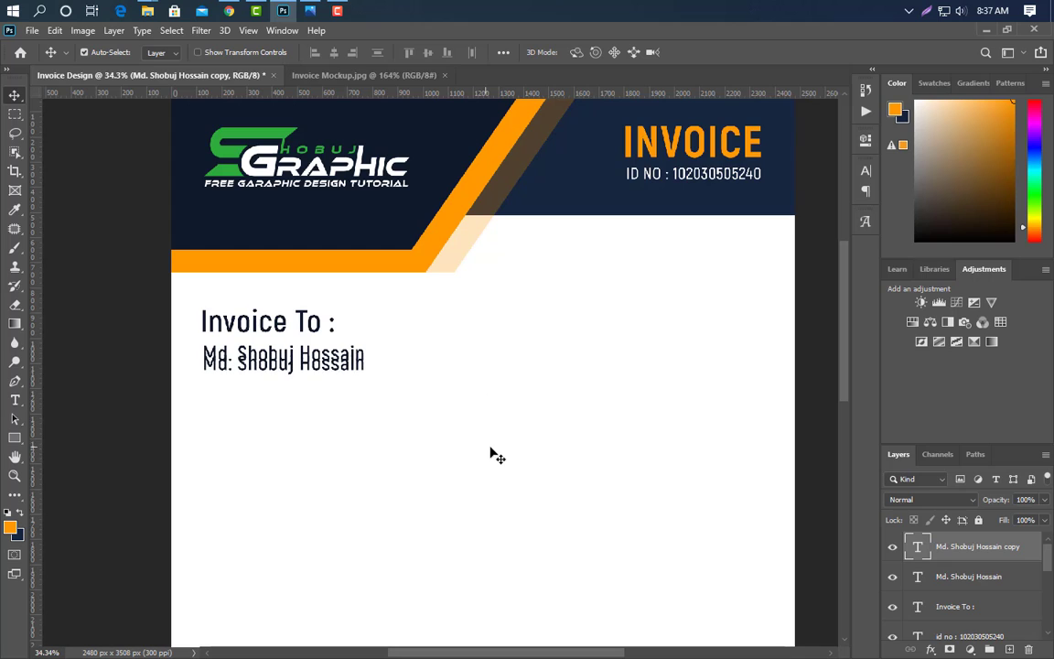
key(Down)
key(Down)
key(Down)
key(Down)
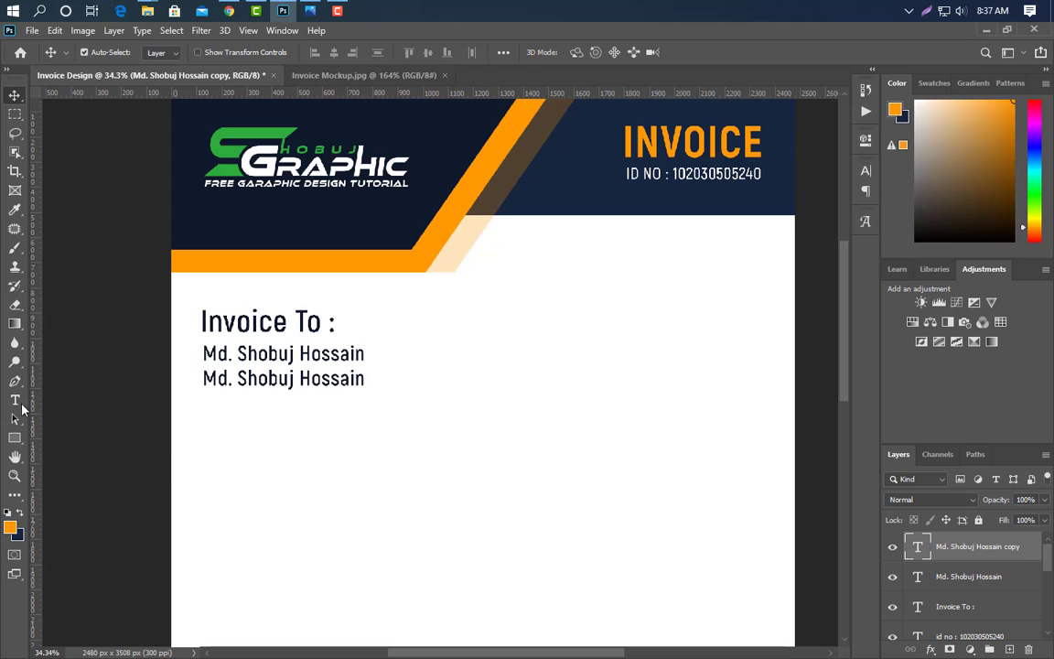
click(16, 402)
click(205, 381)
key(ctrl+a)
text(sho)
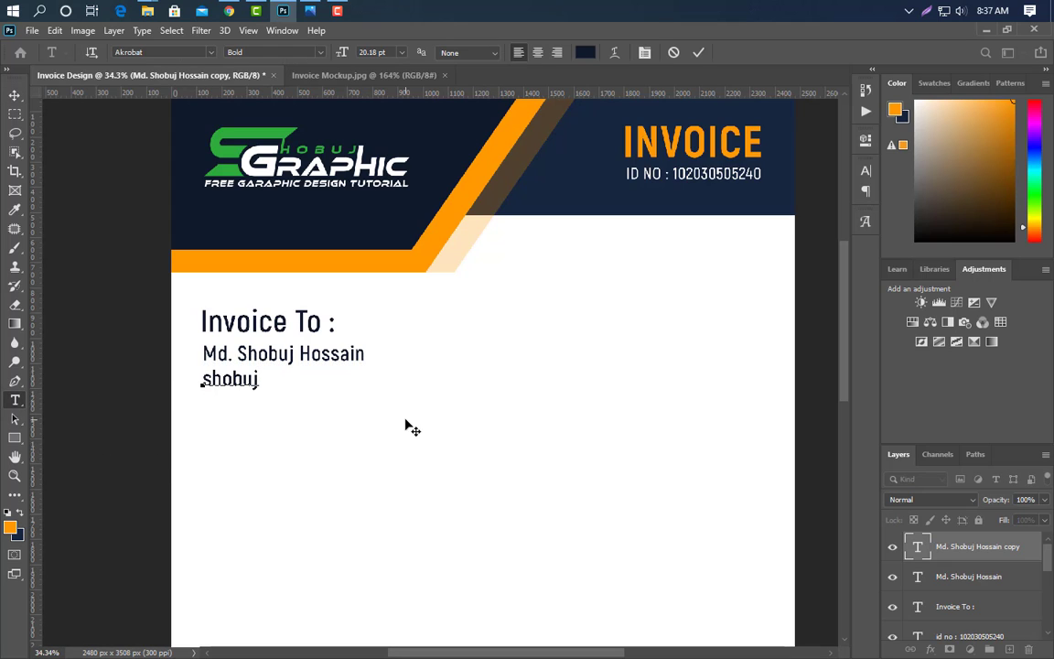
text(bujgraphic company Ltd.)
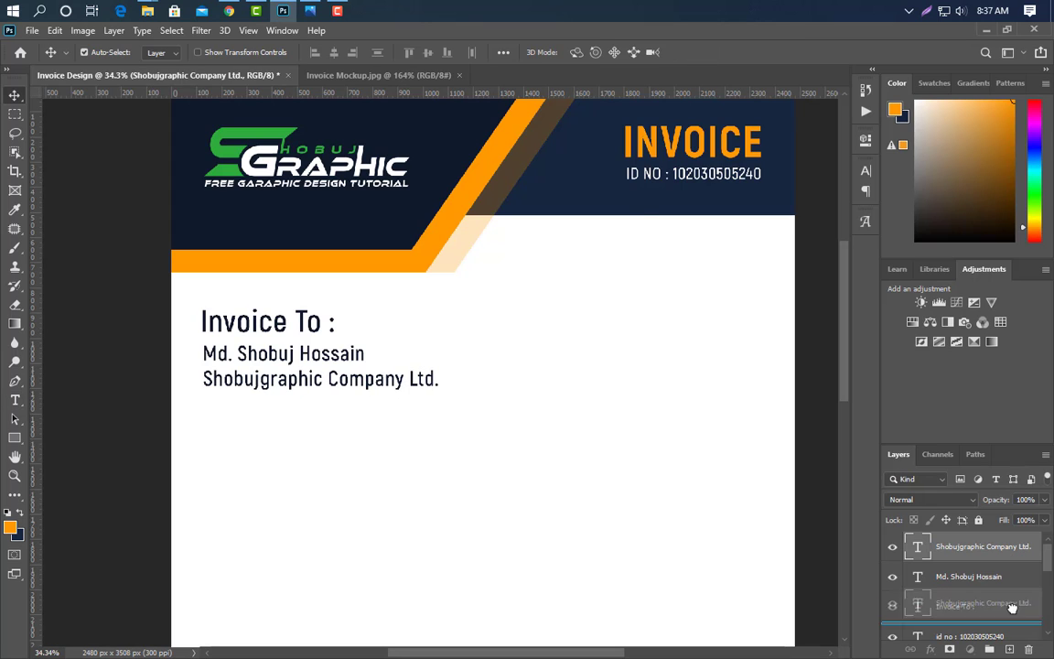
- Add a 'Phone :' line with the phone number below the company name
key(ctrl+j)
key(shift+Down)
key(shift+Down)
key(shift+Down)
key(shift+Down)
key(shift+Down)
key(shift+Down)
key(shift+Down)
key(shift+Down)
key(shift+Down)
key(shift+Down)
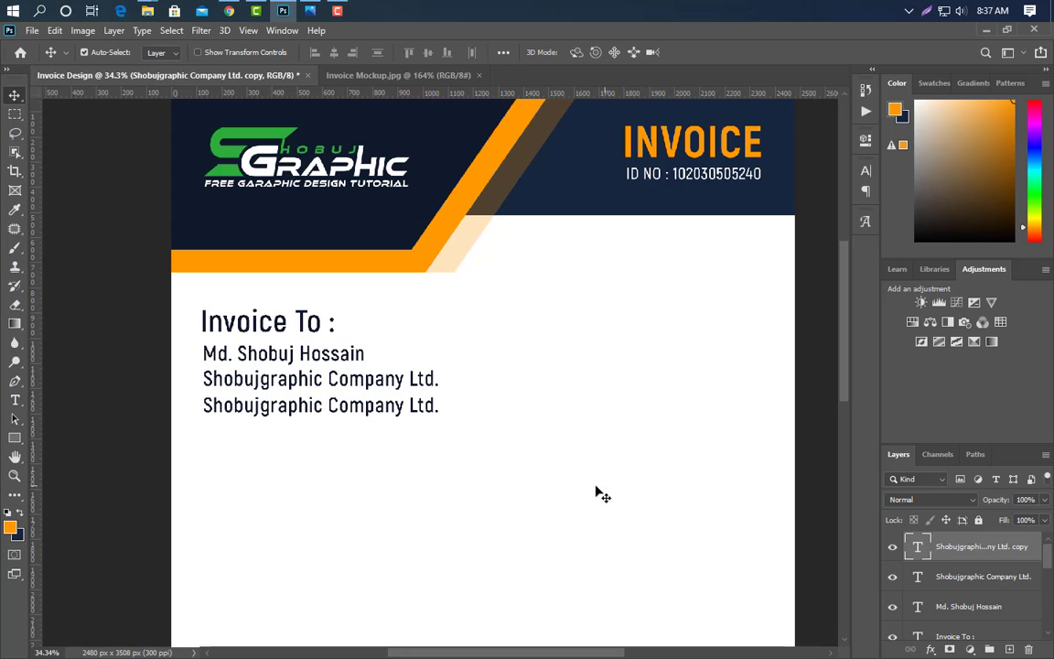
key(t)
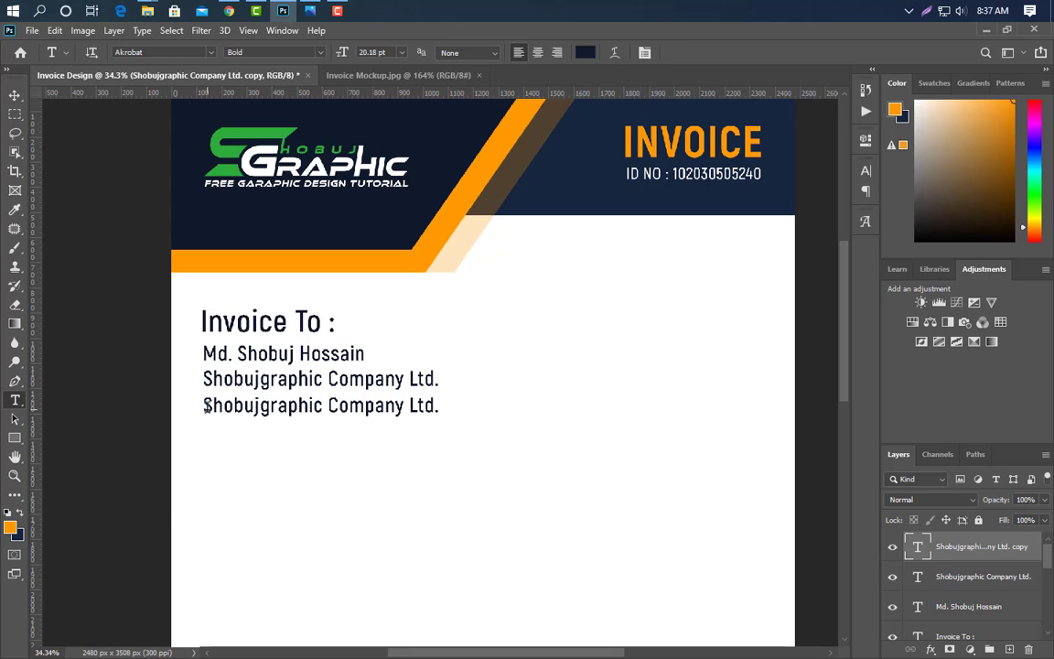
drag(204, 405, 441, 408)
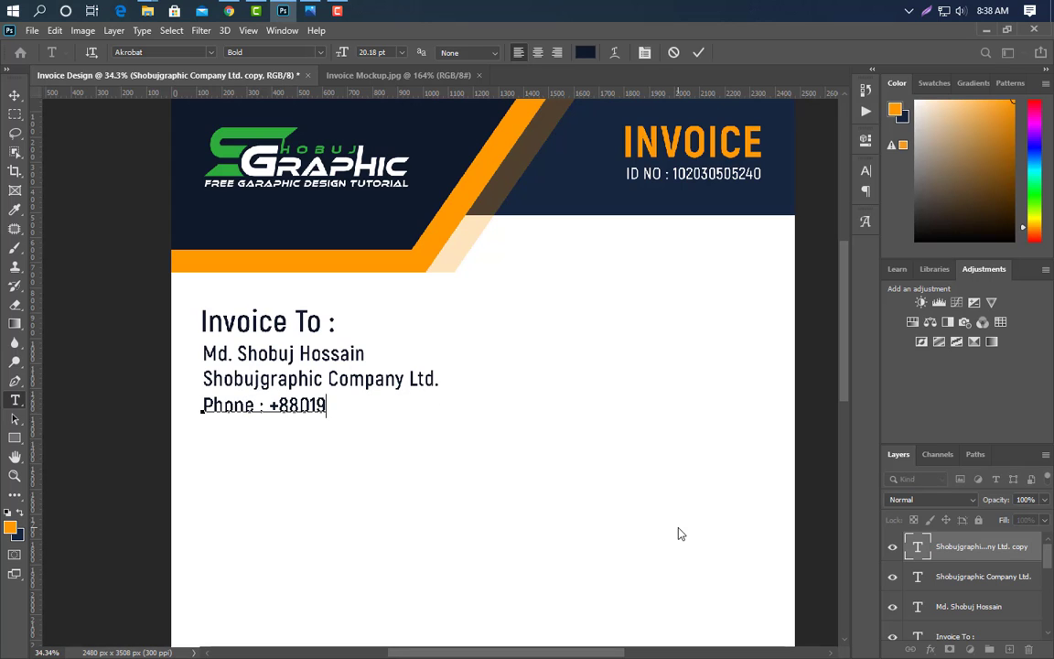
key(ctrl+Return)
- Add the postal address as a line below the phone number
drag(979, 546, 1008, 648)
key(v)
key(shift+Down)
key(shift+Down)
key(shift+Down)
key(shift+Down)
key(shift+Down)
key(shift+Down)
key(shift+Down)
key(shift+Down)
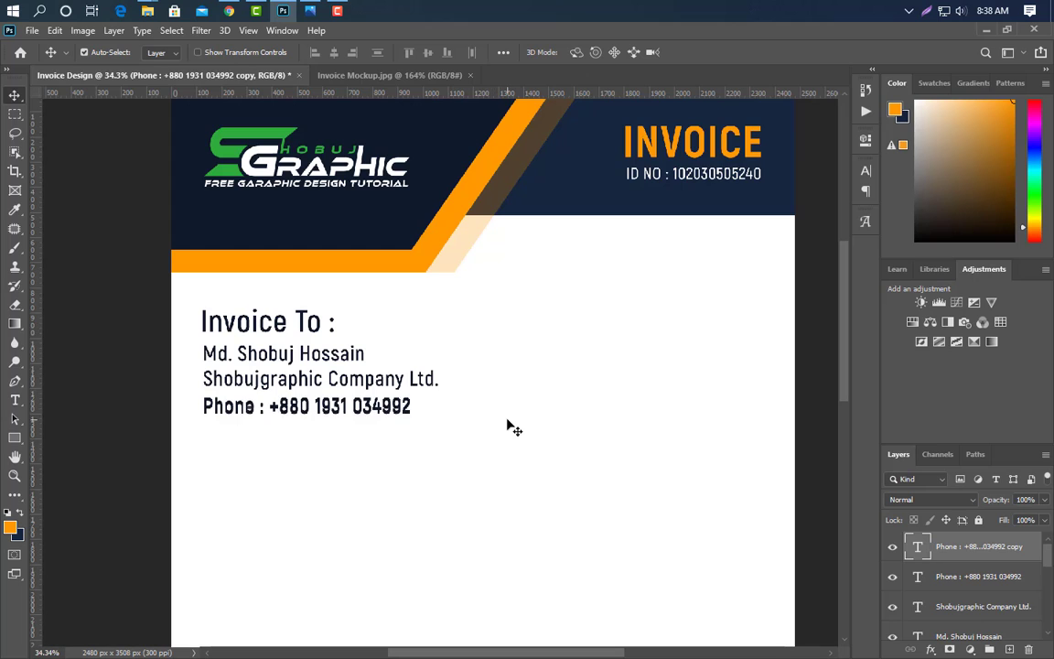
click(15, 402)
drag(205, 430, 408, 440)
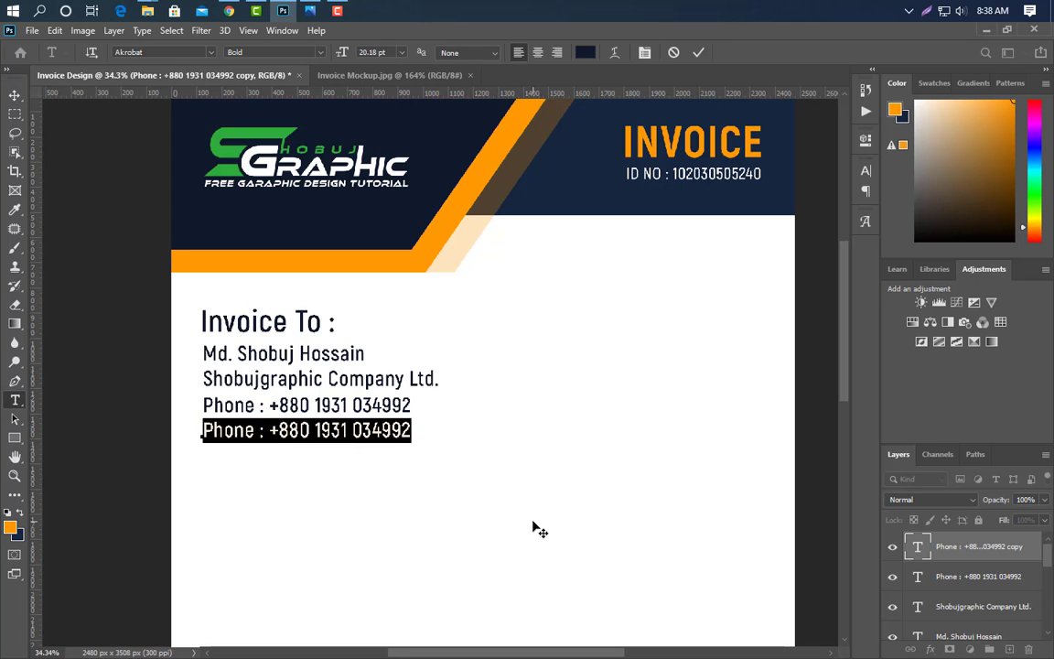
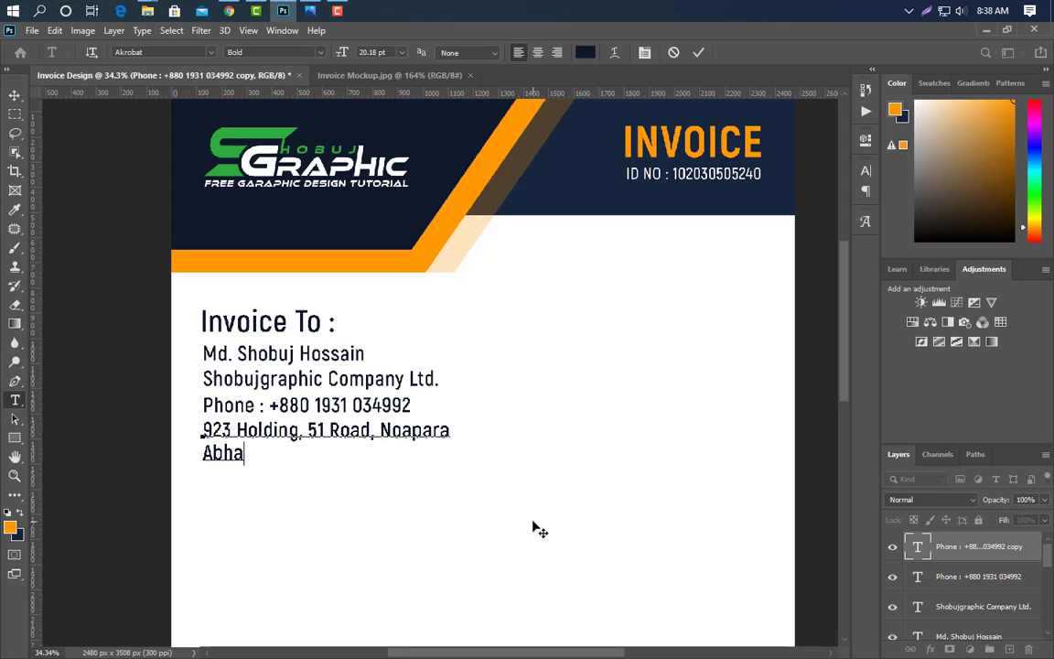
click(698, 52)
- Draw a navy-filled box over the 'Invoice To :' heading
click(15, 439)
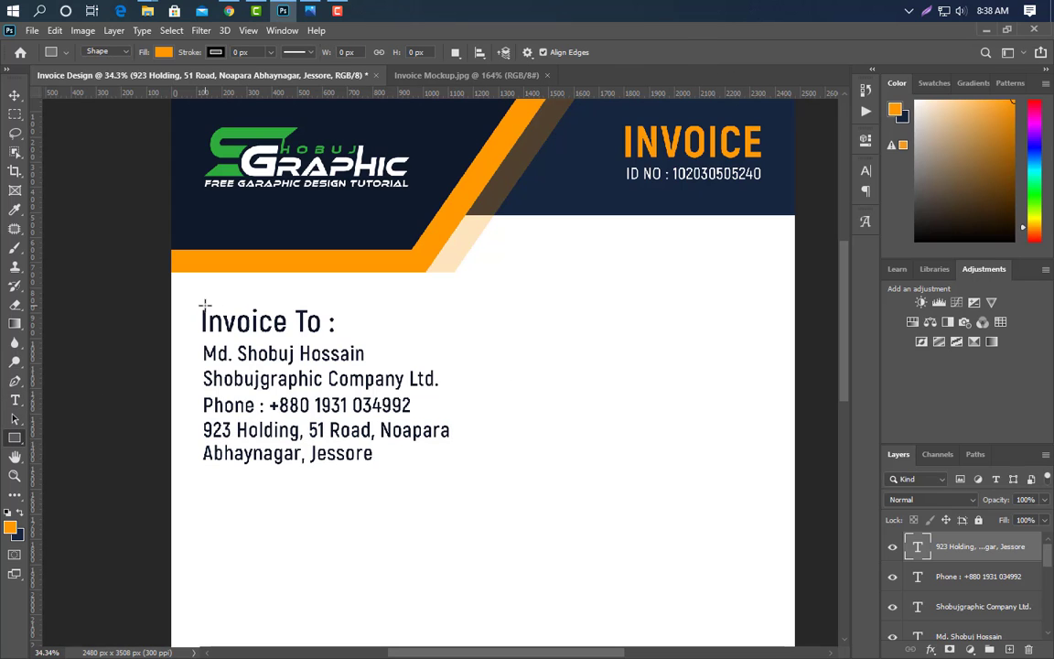
drag(201, 306, 356, 344)
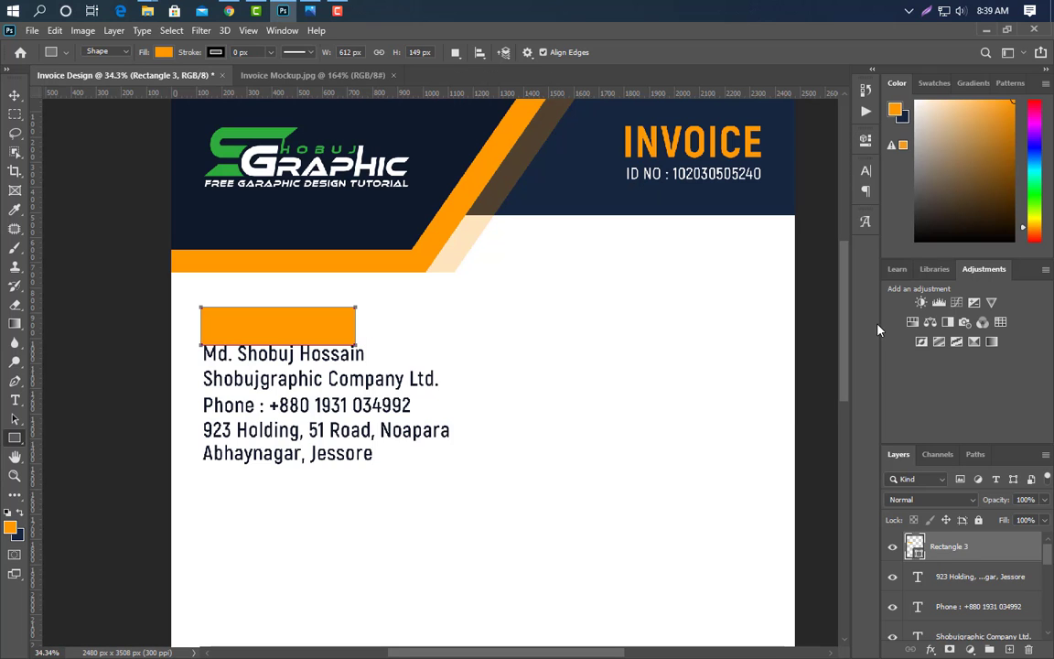
double_click(914, 546)
click(512, 165)
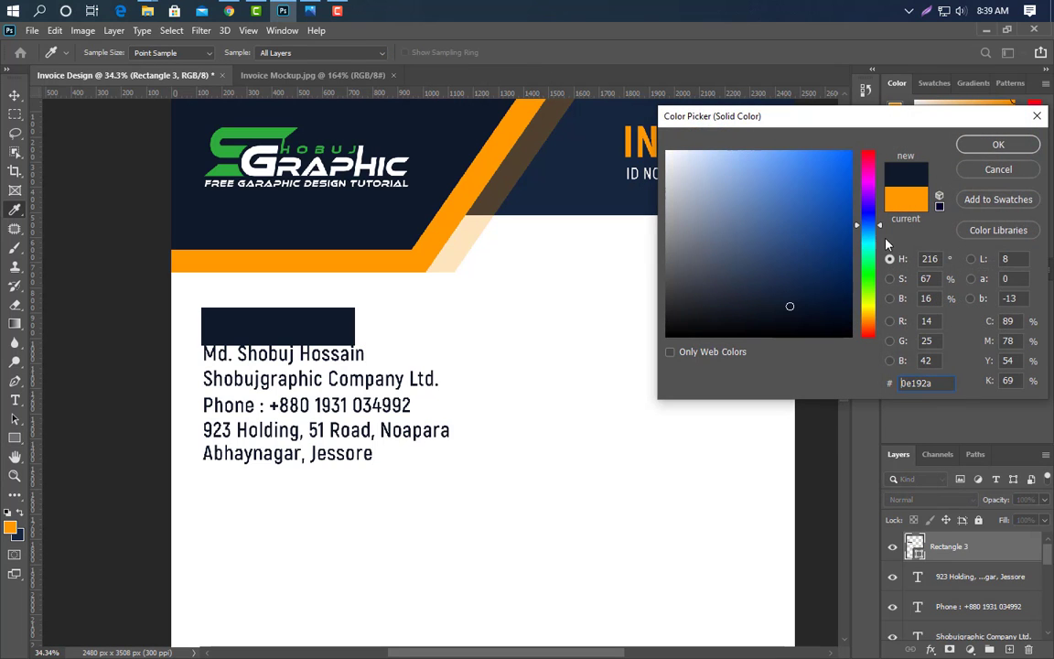
click(996, 144)
- Move the heading text above the box and color it white (ffffff)
scroll(990, 604, down, 2)
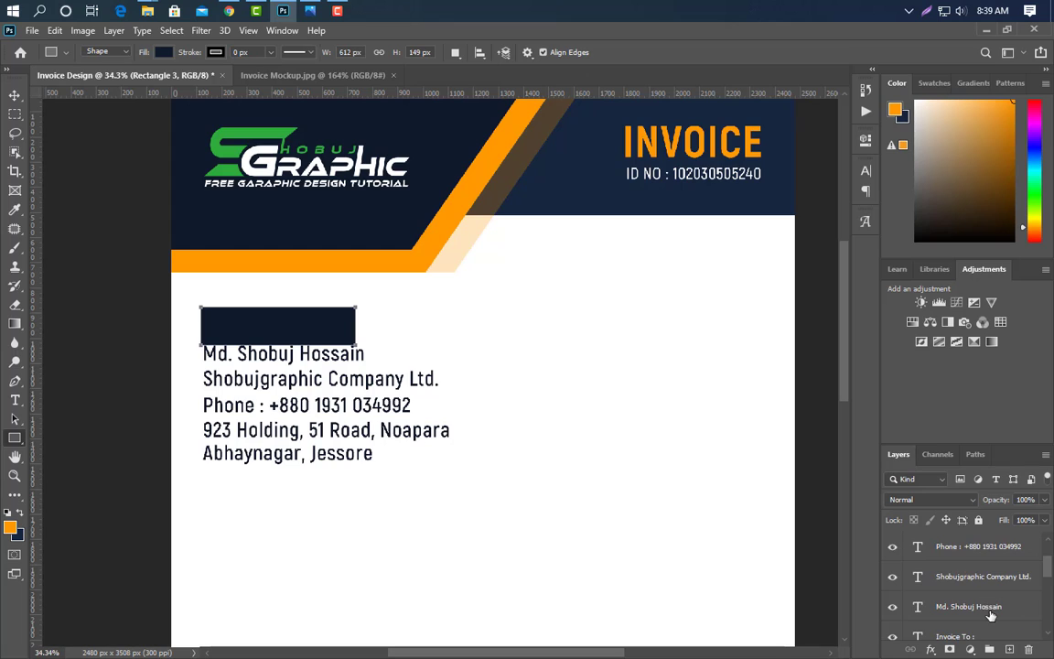
drag(988, 633, 972, 537)
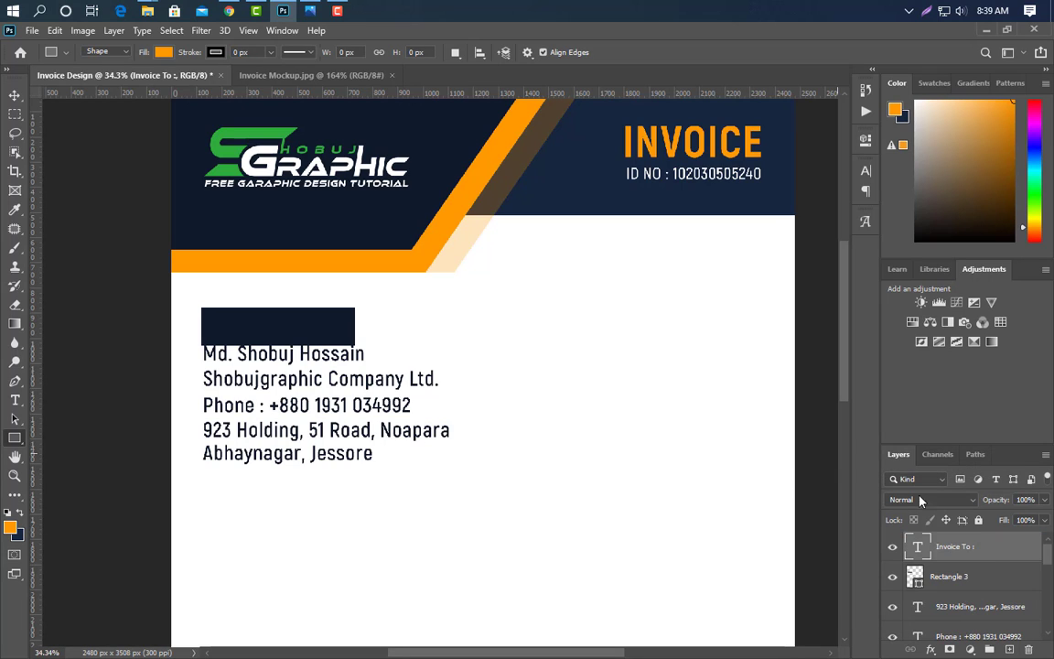
click(865, 170)
click(819, 252)
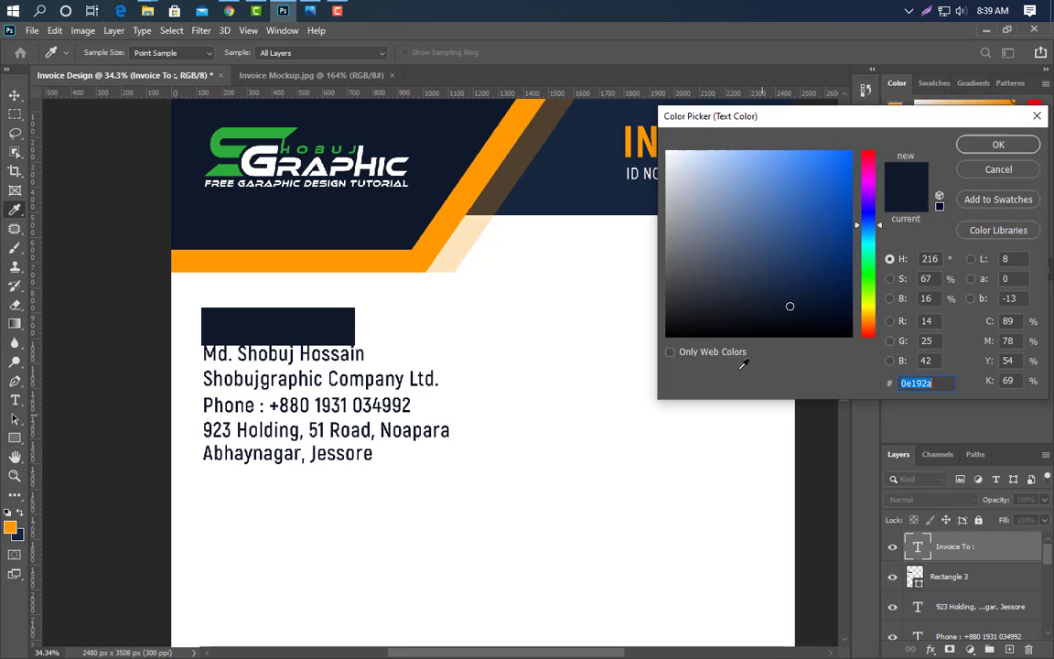
text(ffffff)
click(998, 145)
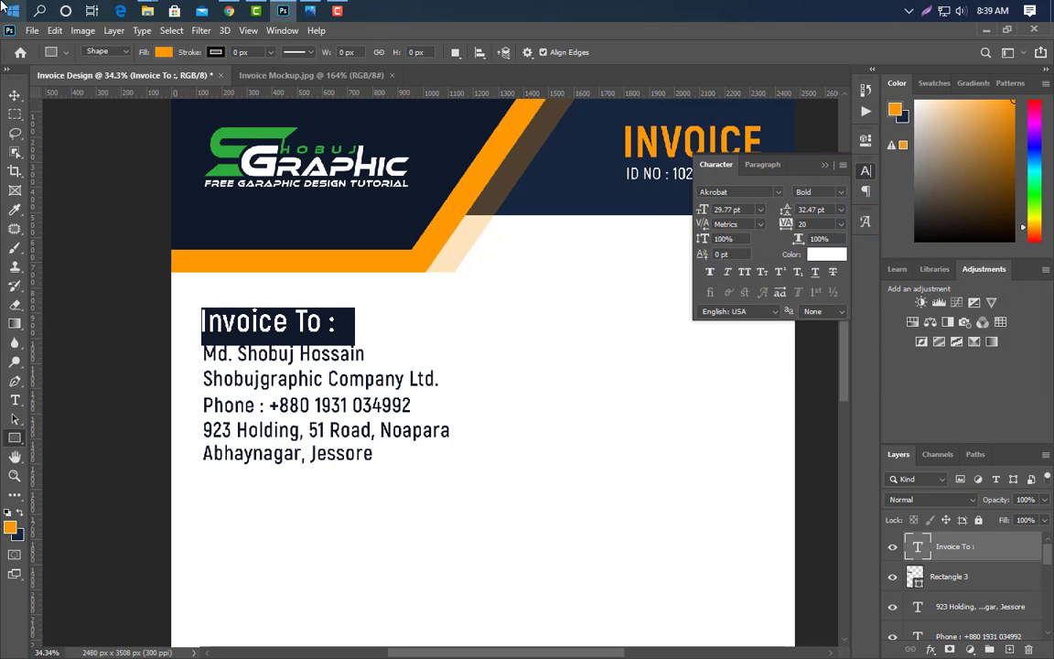
- Center the heading within the box and duplicate the navy box
click(15, 94)
key(Down)
key(Down)
key(Down)
key(Down)
key(Down)
key(Down)
key(Down)
key(Down)
key(Down)
key(Down)
key(Down)
key(Down)
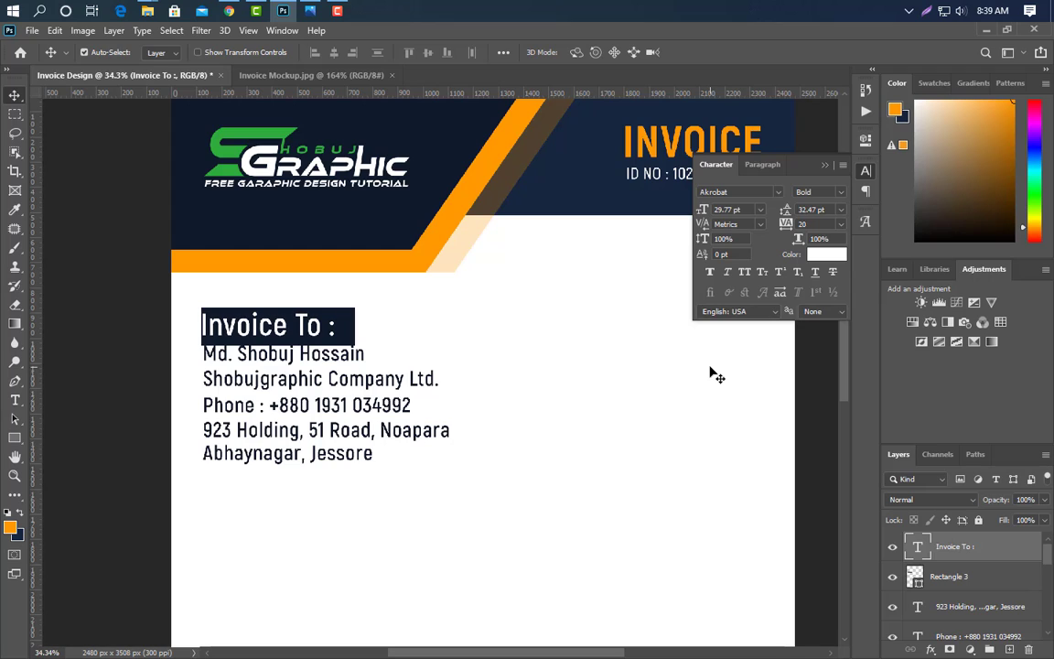
key(shift+Right)
key(shift+Right)
key(shift+Right)
drag(970, 576, 1009, 646)
scroll(1006, 585, down, 1)
drag(1004, 546, 1007, 593)
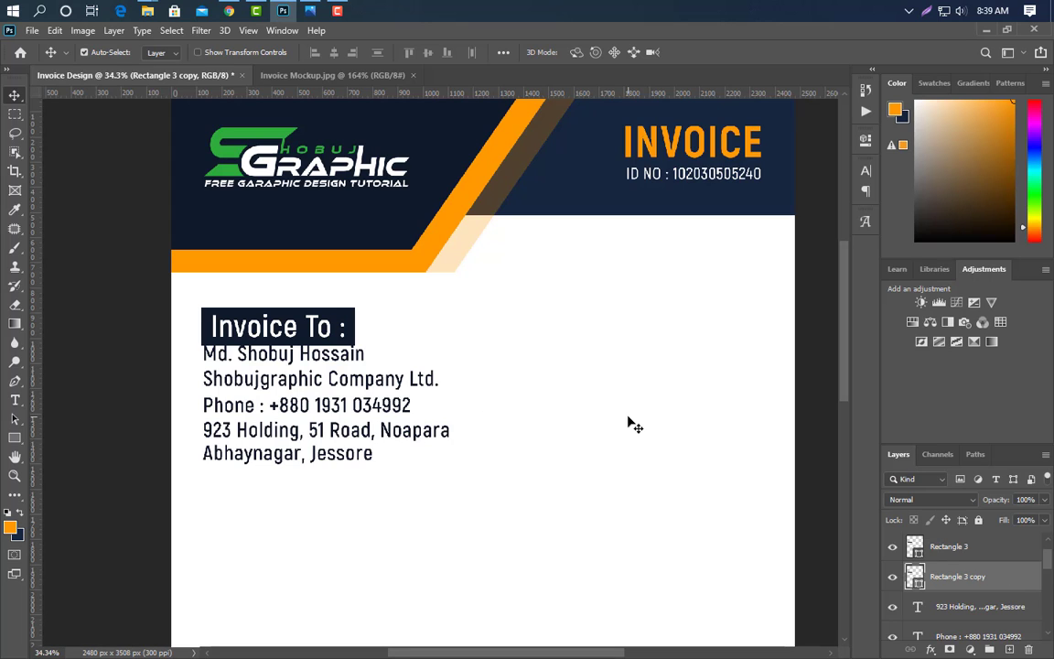
- Fill the copied box with the header's orange
double_click(919, 587)
click(470, 180)
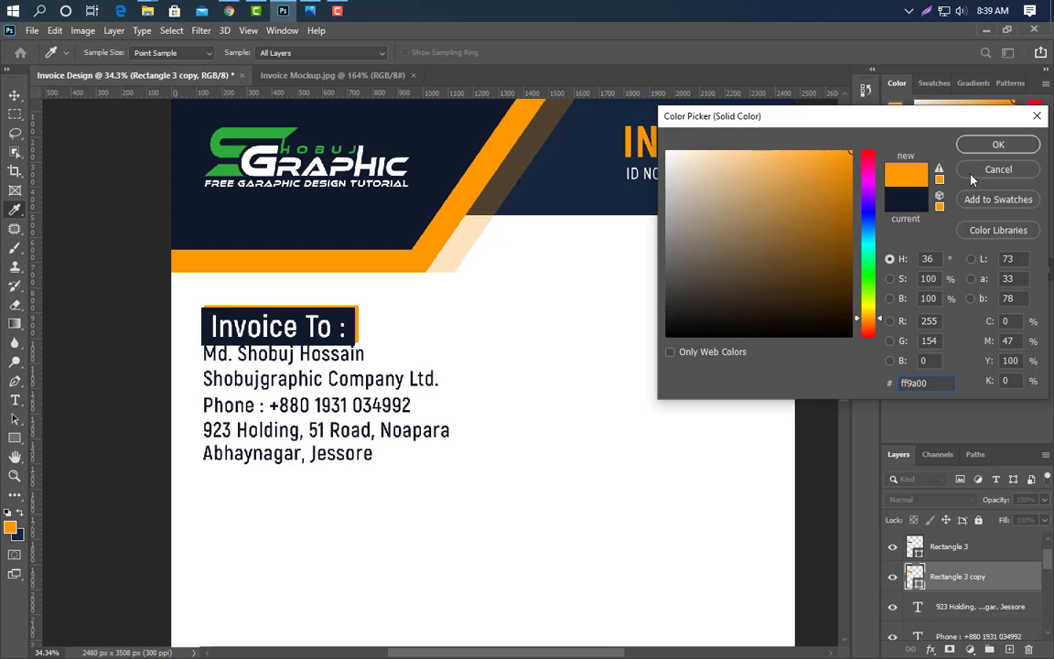
click(995, 147)
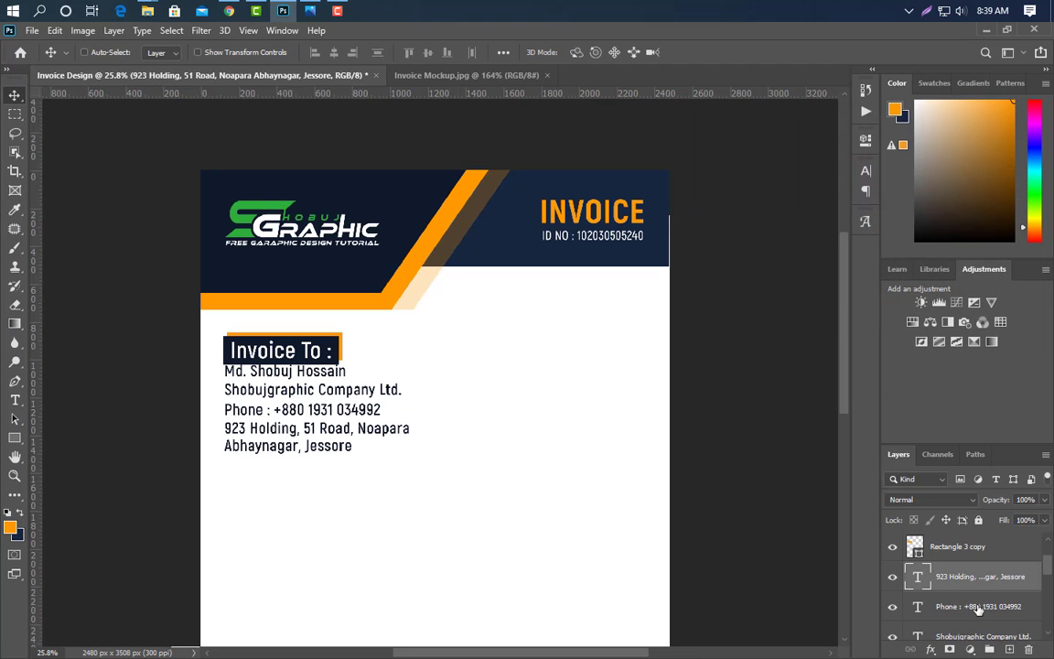
- Select the name, company, phone and address lines and nudge them down
ctrl+click(978, 606)
scroll(976, 601, down, 2)
ctrl+click(972, 586)
ctrl+click(978, 608)
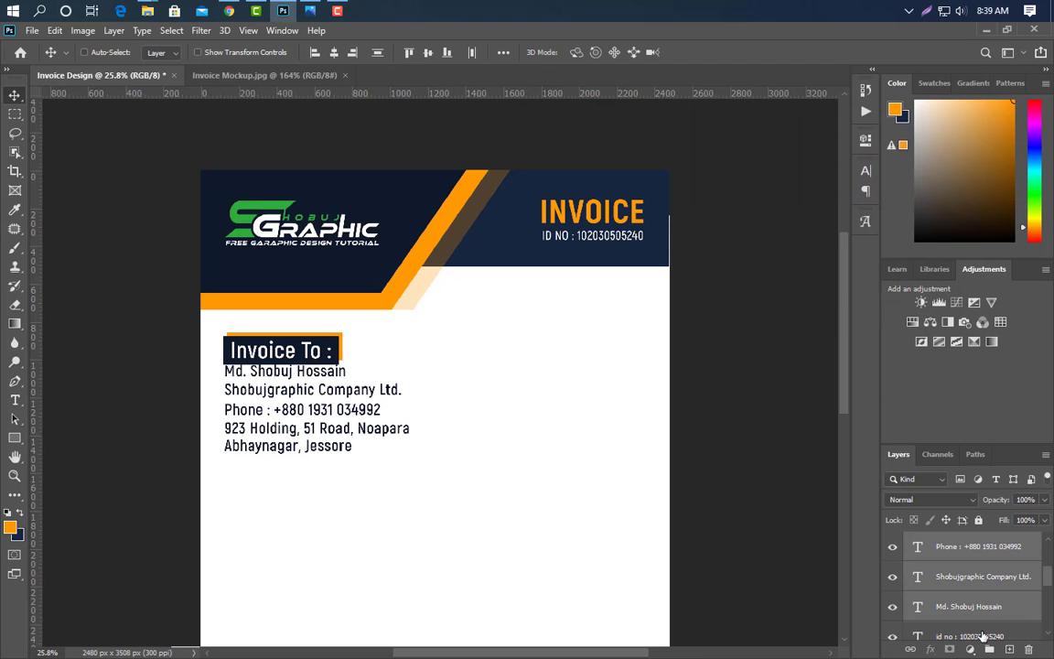
scroll(990, 608, down, 1)
ctrl+click(971, 586)
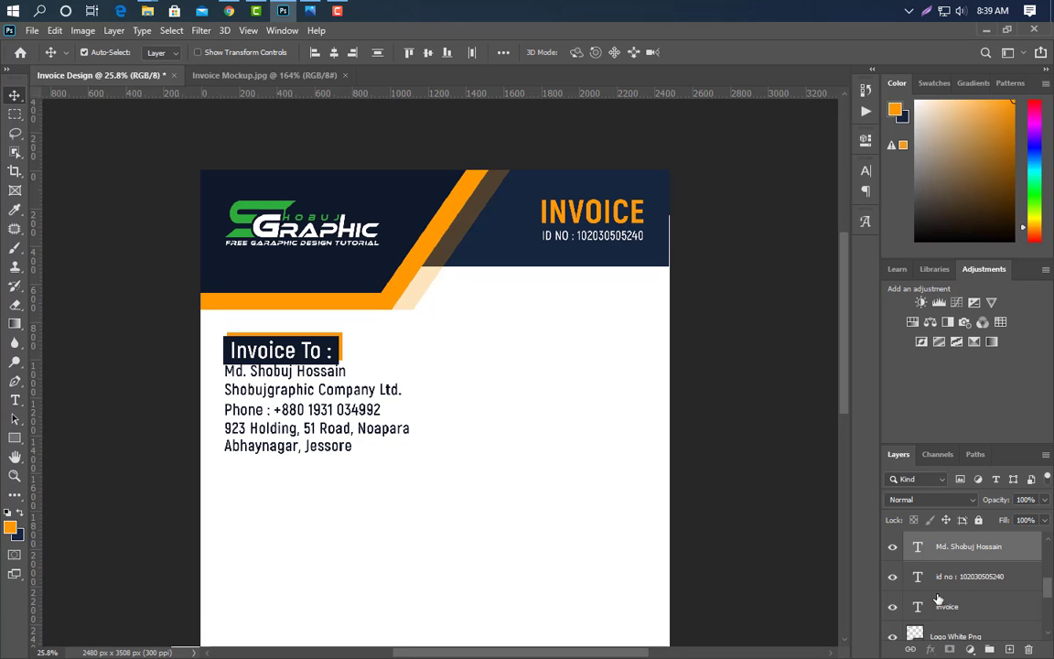
key(ctrl+Down)
key(ctrl+Down)
key(ctrl+Down)
key(ctrl+Down)
key(ctrl+Down)
key(ctrl+Down)
key(ctrl+Down)
key(ctrl+Down)
key(ctrl+Down)
key(ctrl+Down)
key(ctrl+Down)
key(ctrl+Down)
key(ctrl+Down)
key(ctrl+Down)
- Group the Invoice To block and scale it down to about 74%
scroll(976, 588, up, 2)
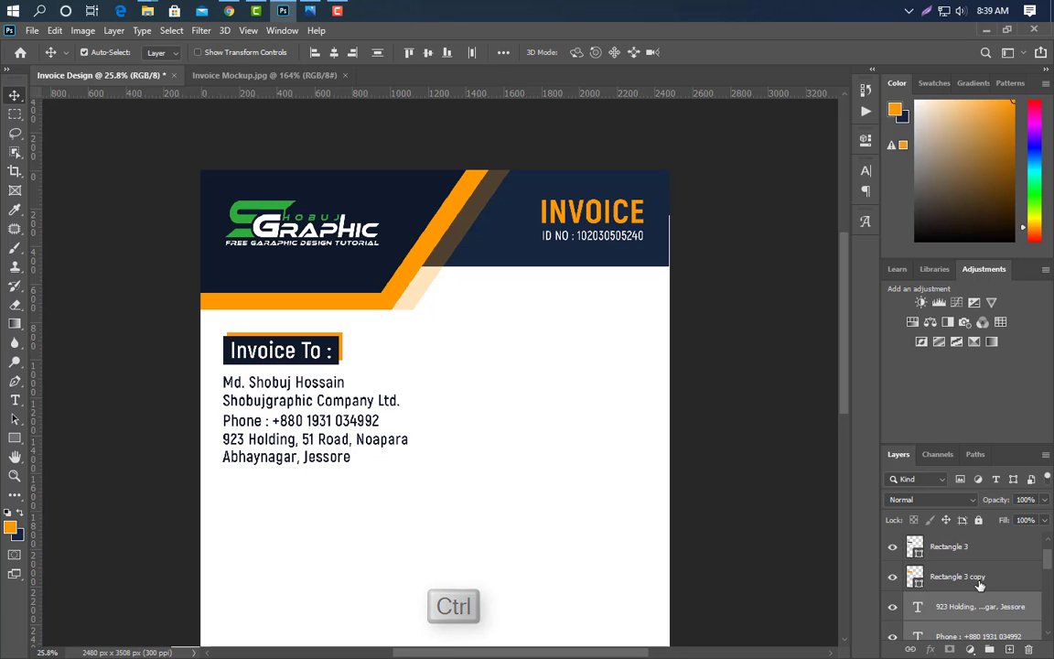
scroll(948, 582, up, 1)
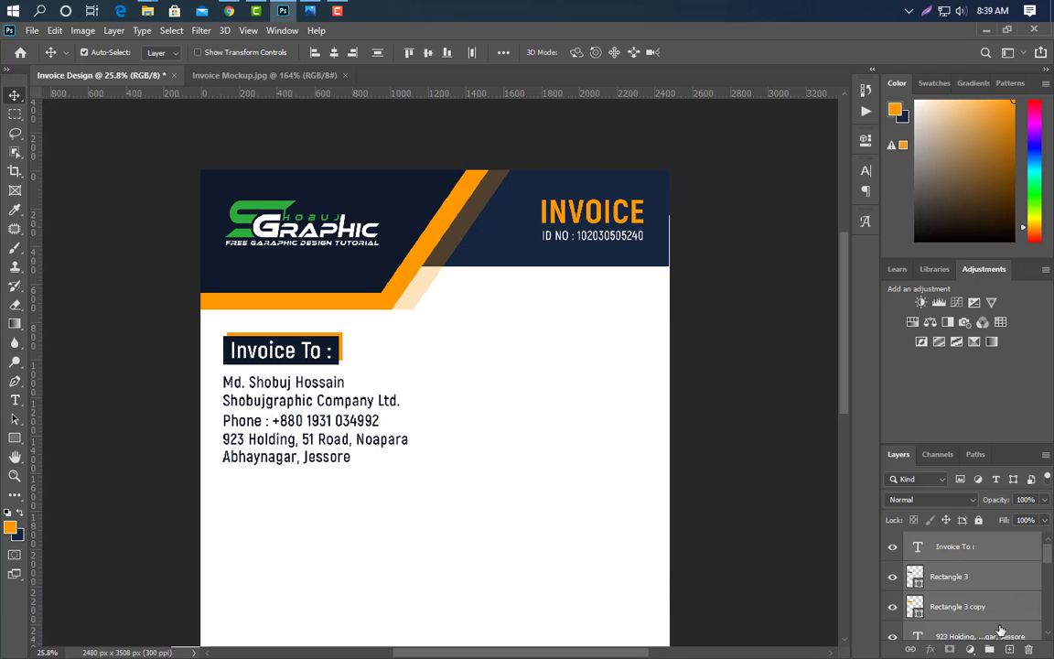
key(ctrl+g)
key(ctrl+t)
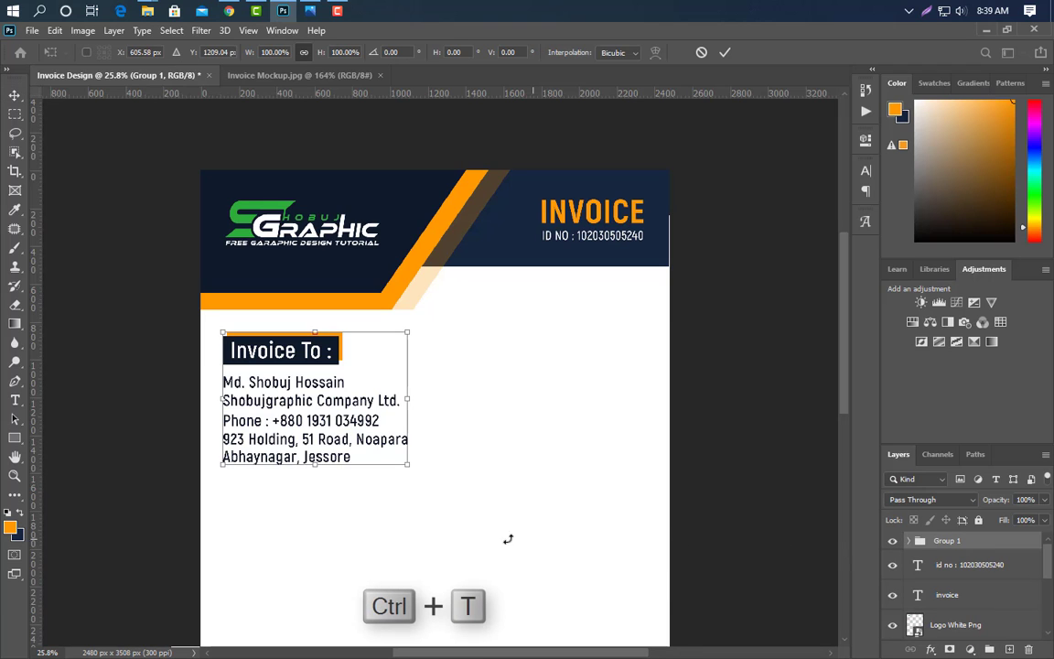
drag(409, 466, 358, 439)
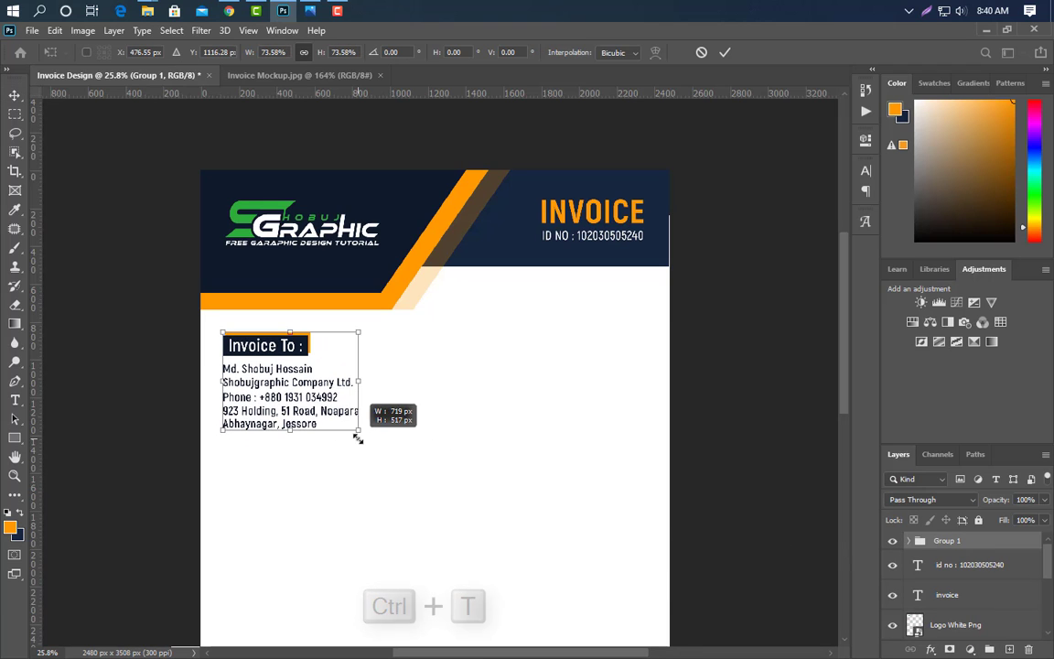
click(725, 54)
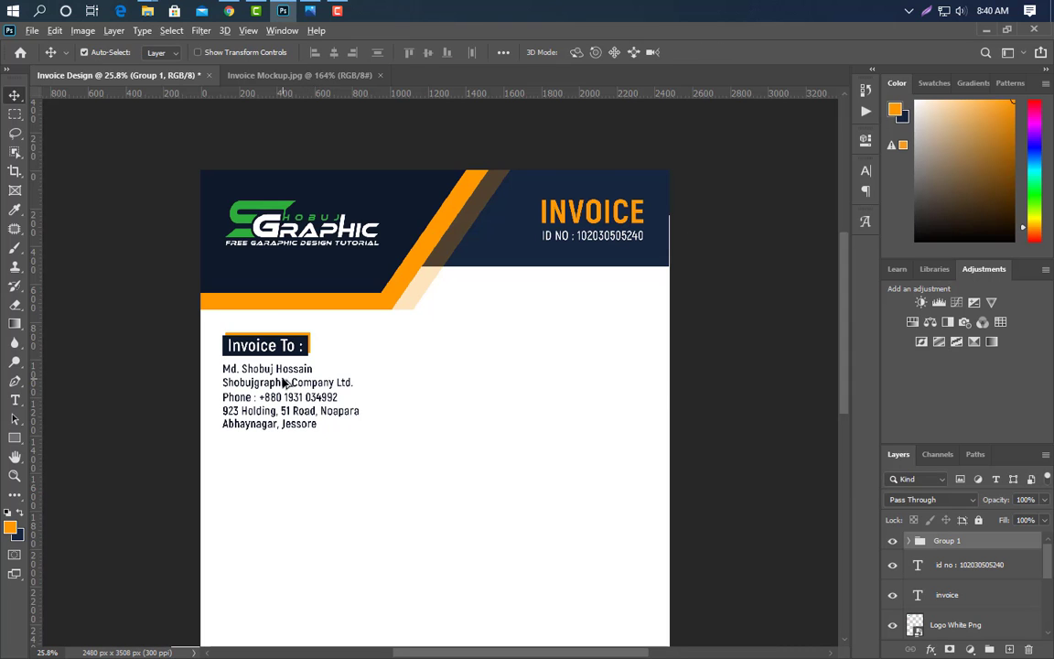
- Duplicate the address block to the right and retitle its heading 'Invoice From :'
drag(284, 382, 562, 357)
scroll(663, 367, up, 5)
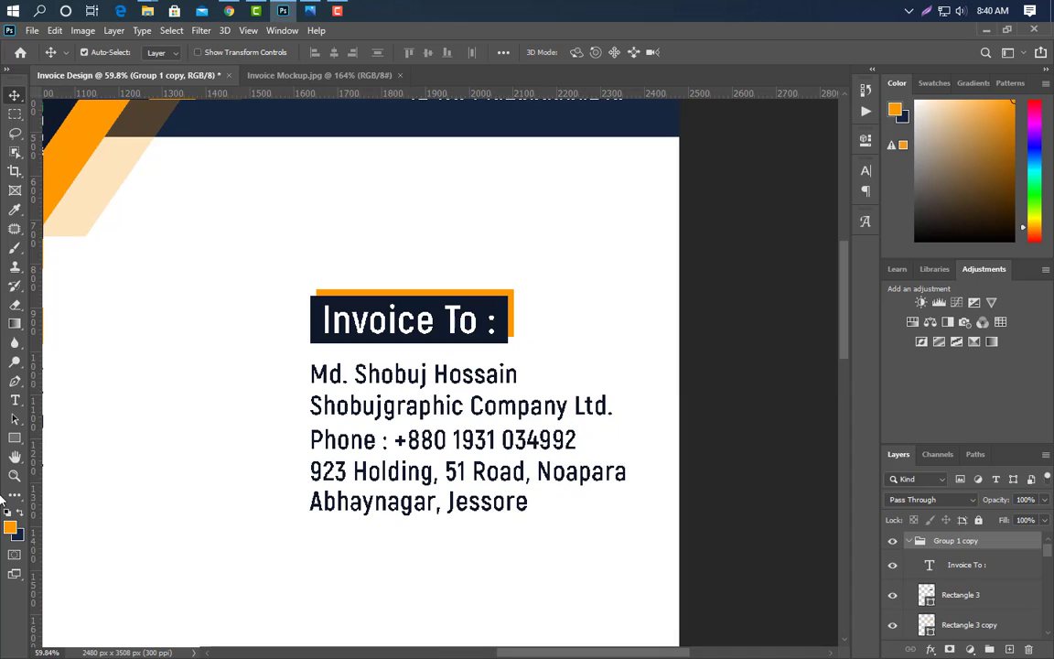
click(17, 403)
double_click(448, 318)
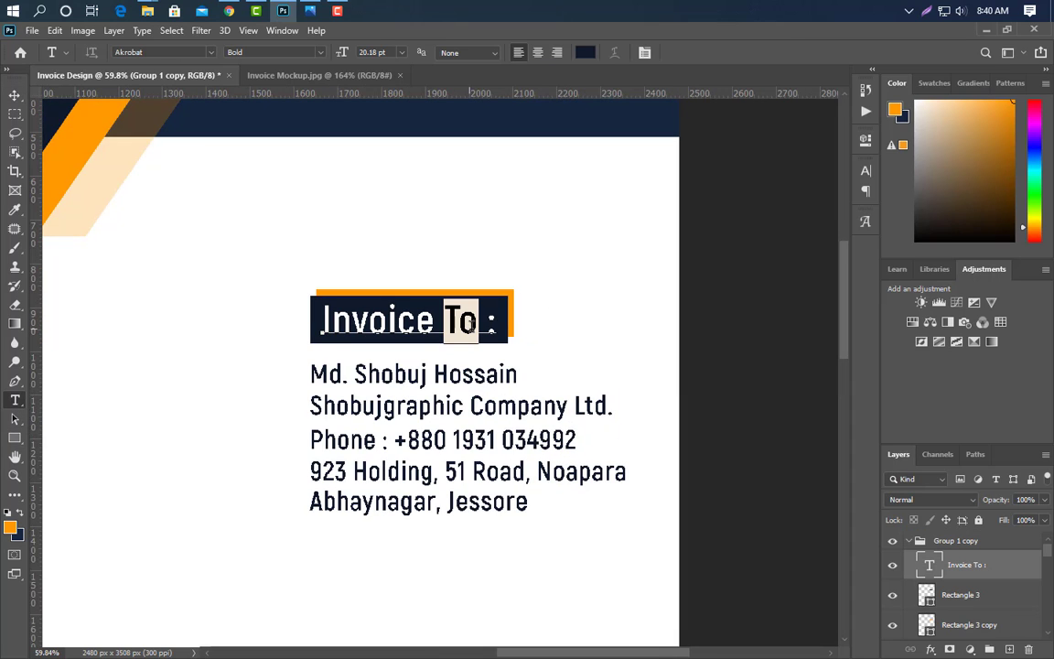
text(From)
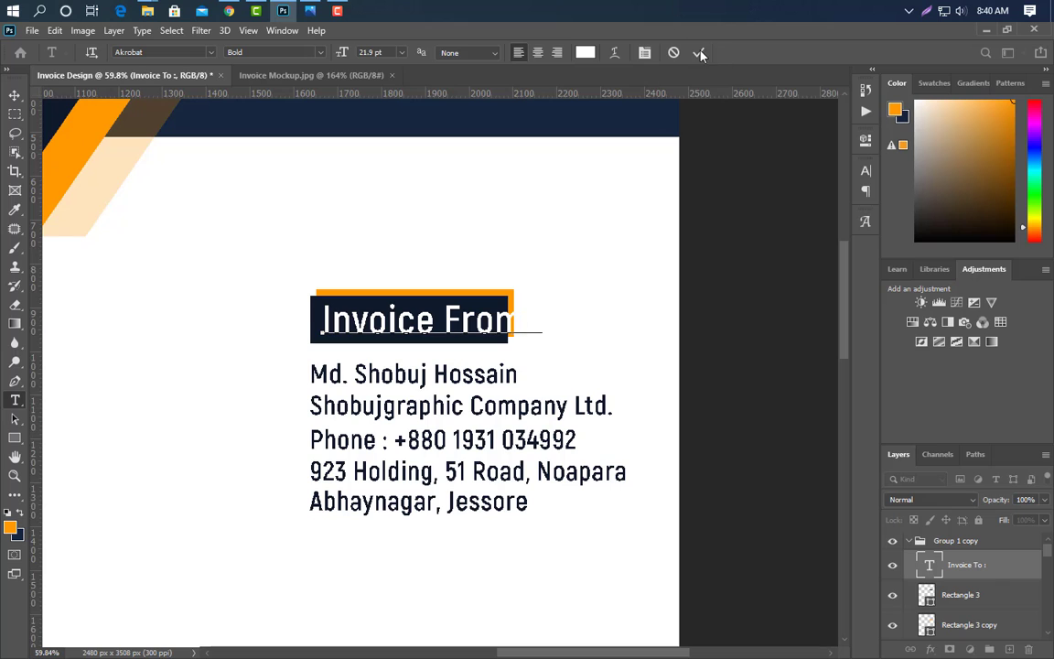
click(698, 52)
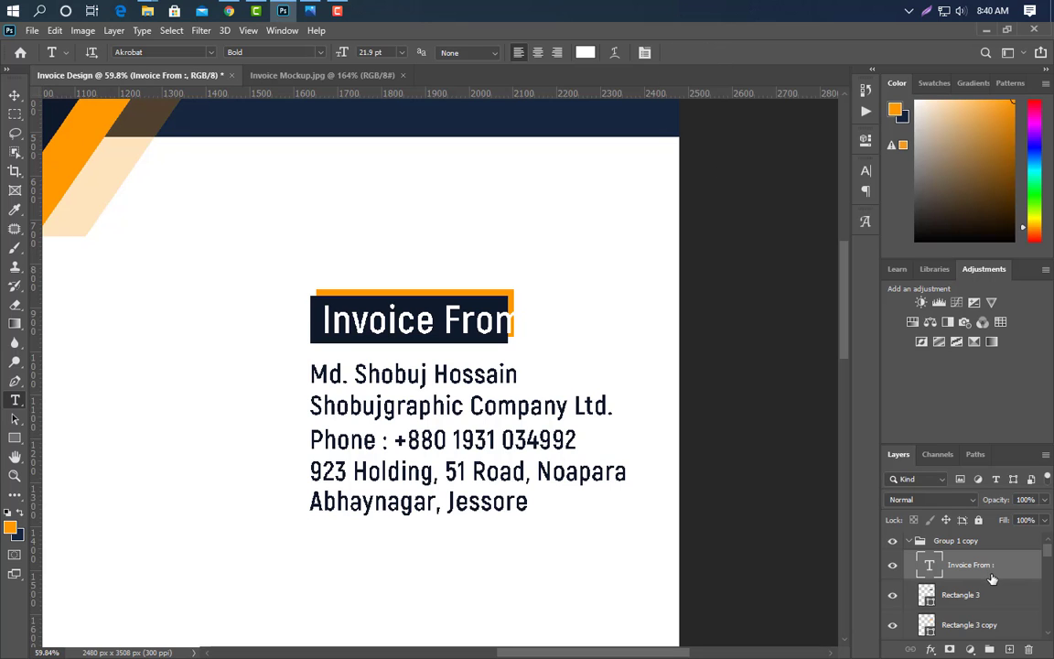
- Widen the copy's two heading bars to fit 'Invoice From :'
click(964, 600)
shift+click(966, 624)
key(ctrl+t)
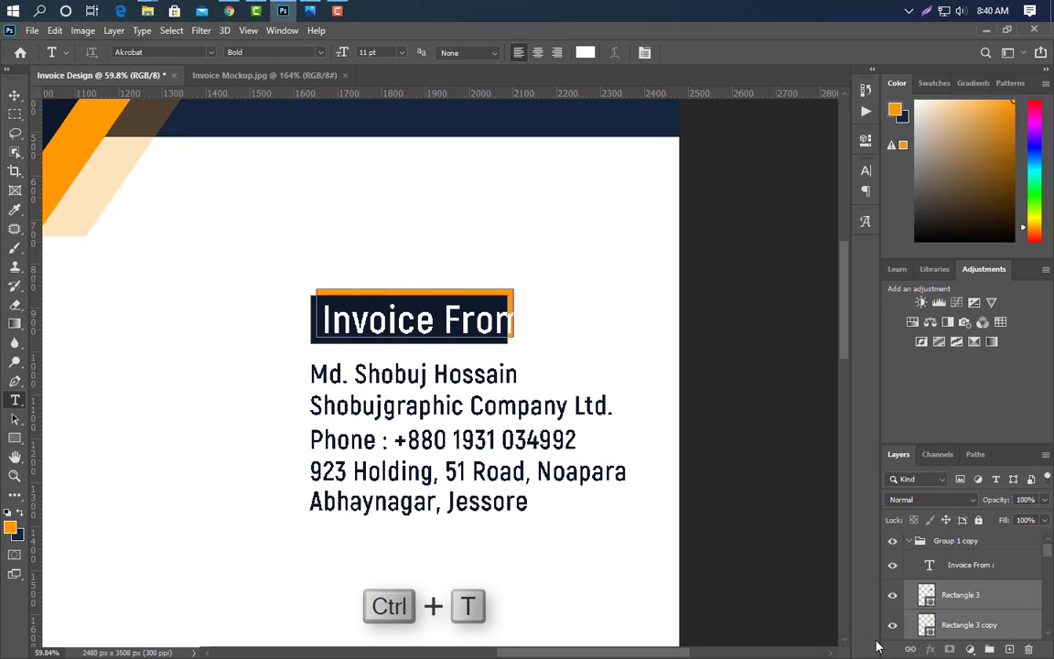
drag(513, 317, 560, 320)
click(700, 53)
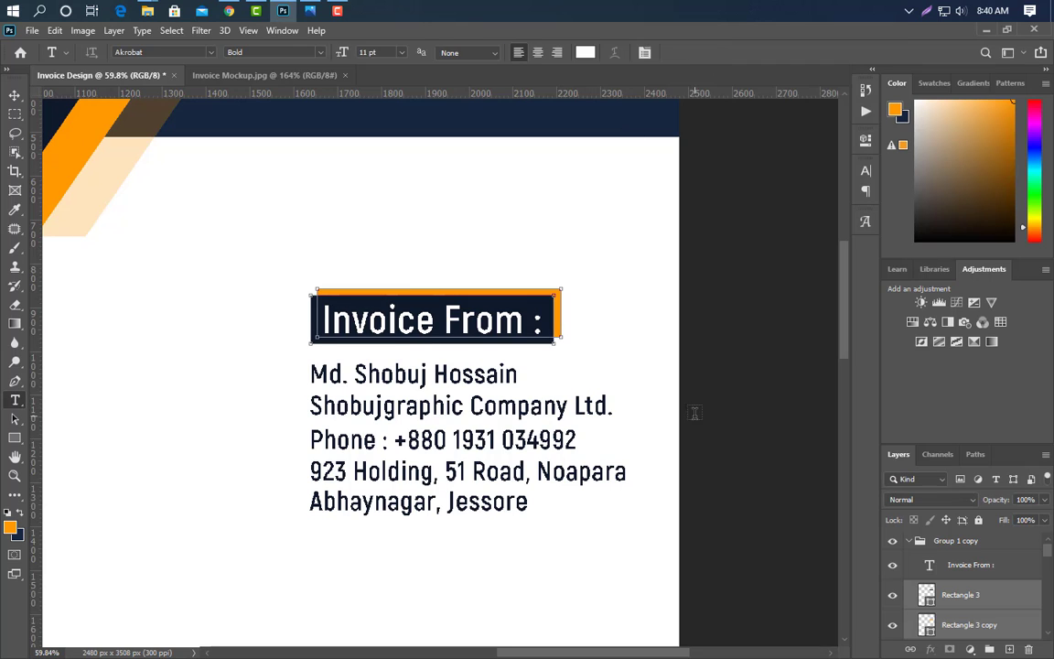
click(15, 400)
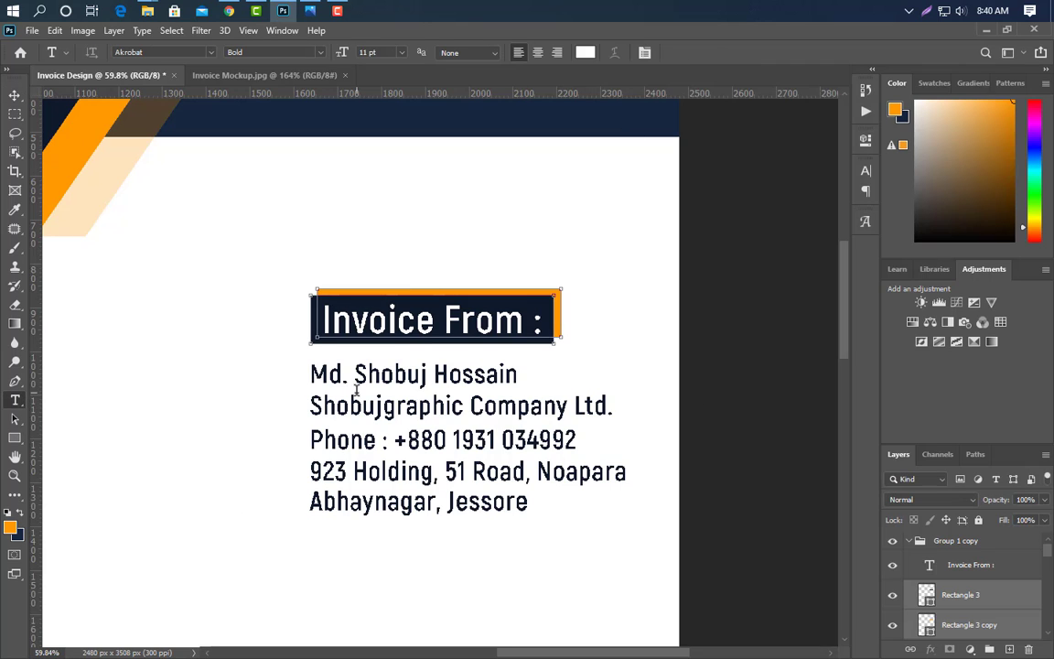
click(313, 373)
- Replace the Invoice From name line with the new name, capitalising its first letter
drag(313, 373, 547, 382)
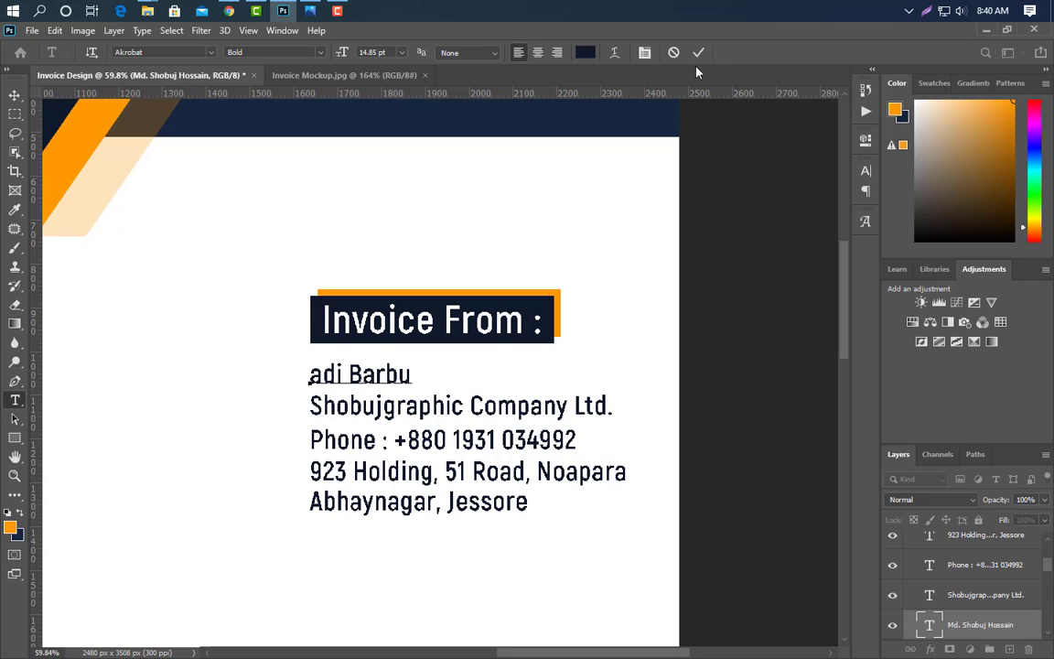
click(698, 53)
drag(324, 373, 311, 375)
text(A)
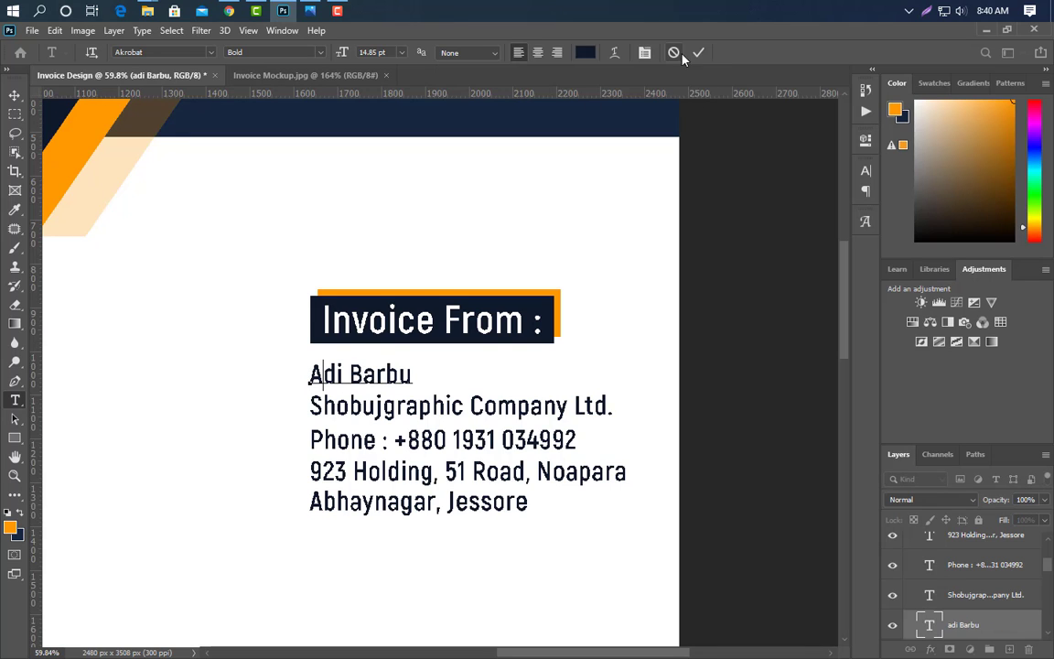
click(698, 53)
- Change the company line to 'Graphicsfamily' and enter the new phone number
click(312, 405)
drag(312, 406, 414, 405)
text(Gr)
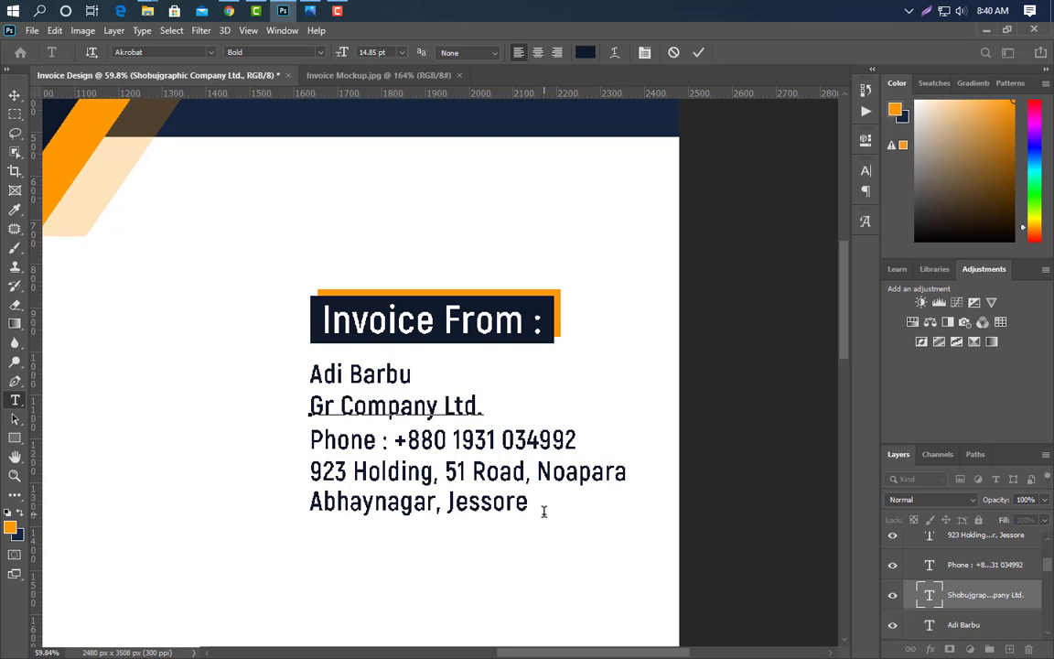
text(aphicsfamily)
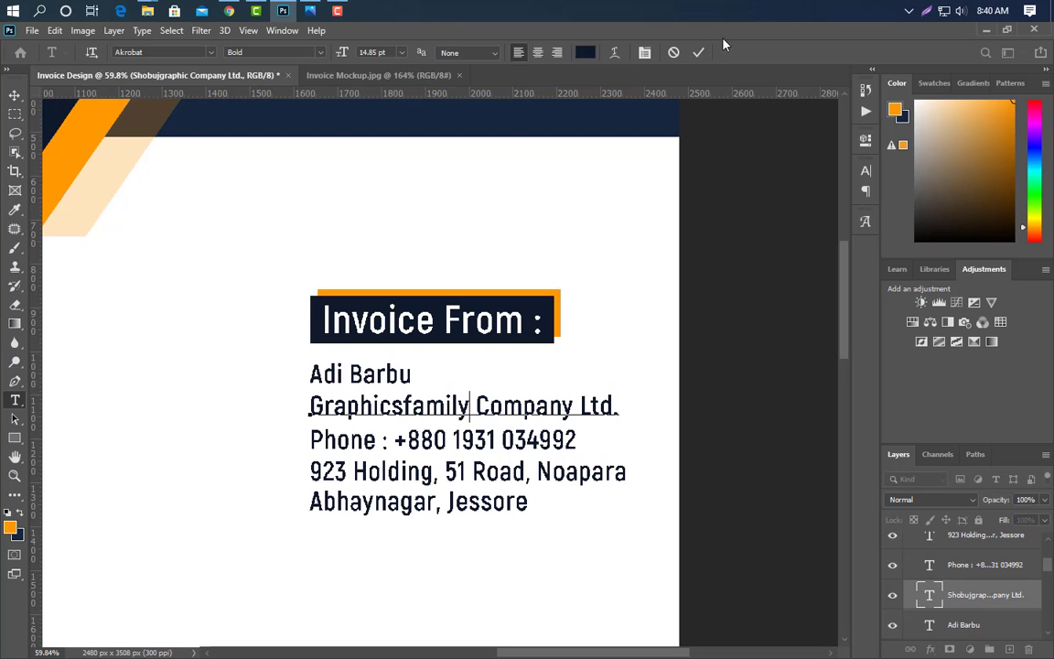
click(698, 53)
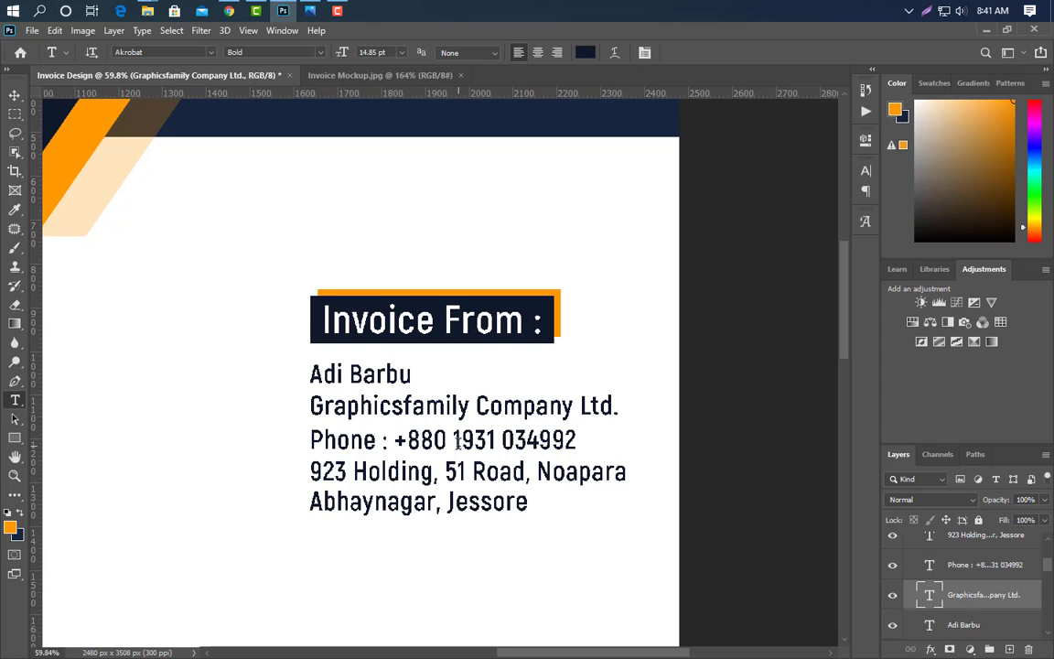
drag(454, 440, 606, 445)
text(1499 25215)
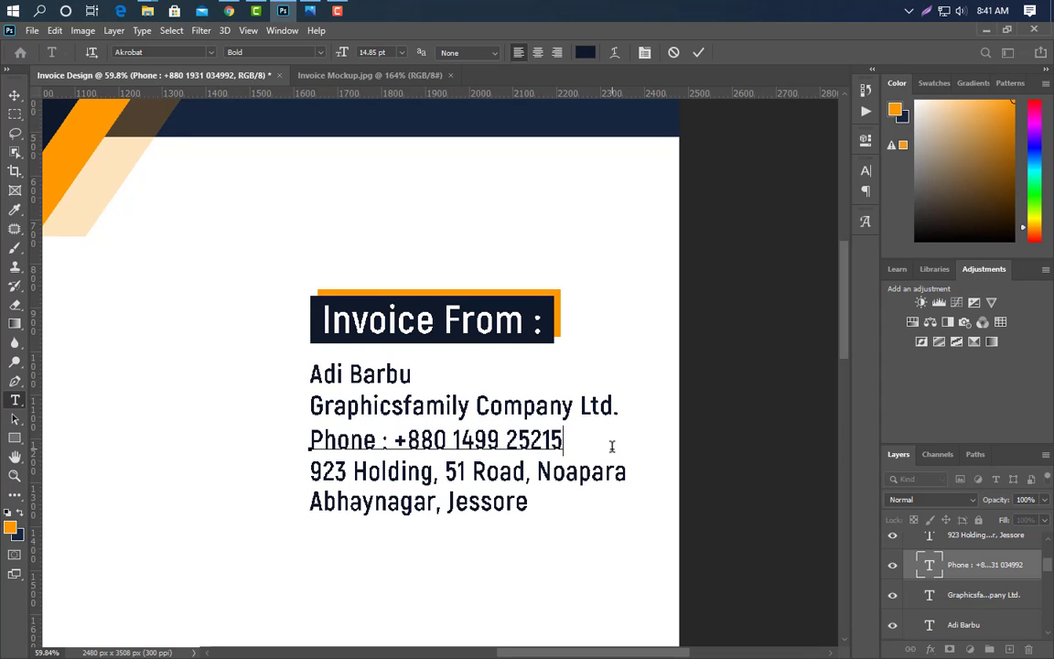
click(700, 53)
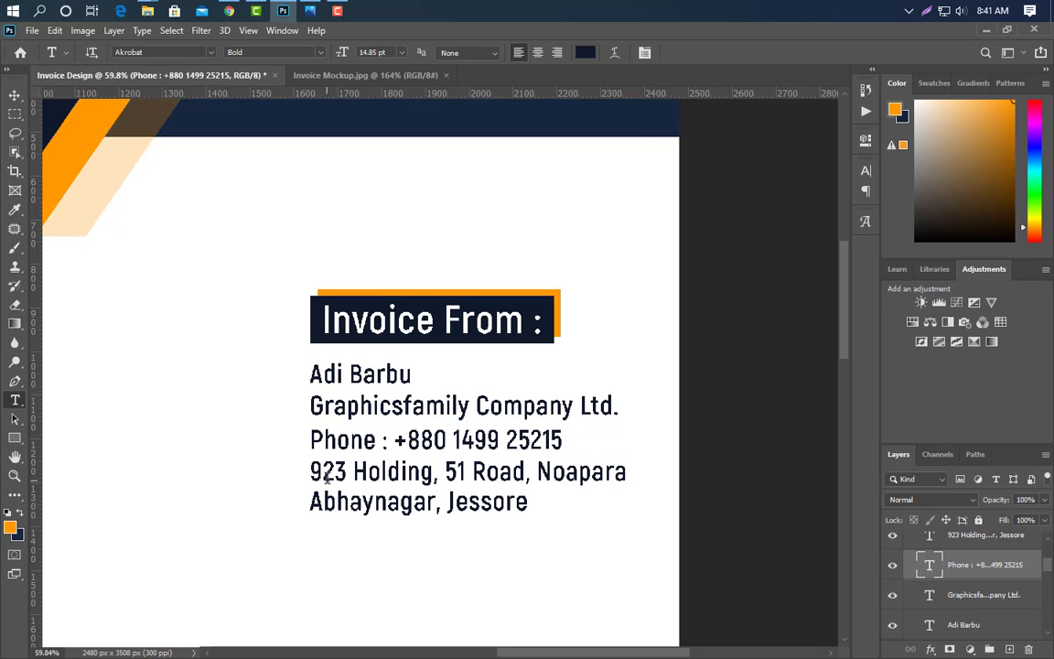
- Replace the house number and road number in the street address line
click(312, 471)
drag(312, 472, 347, 472)
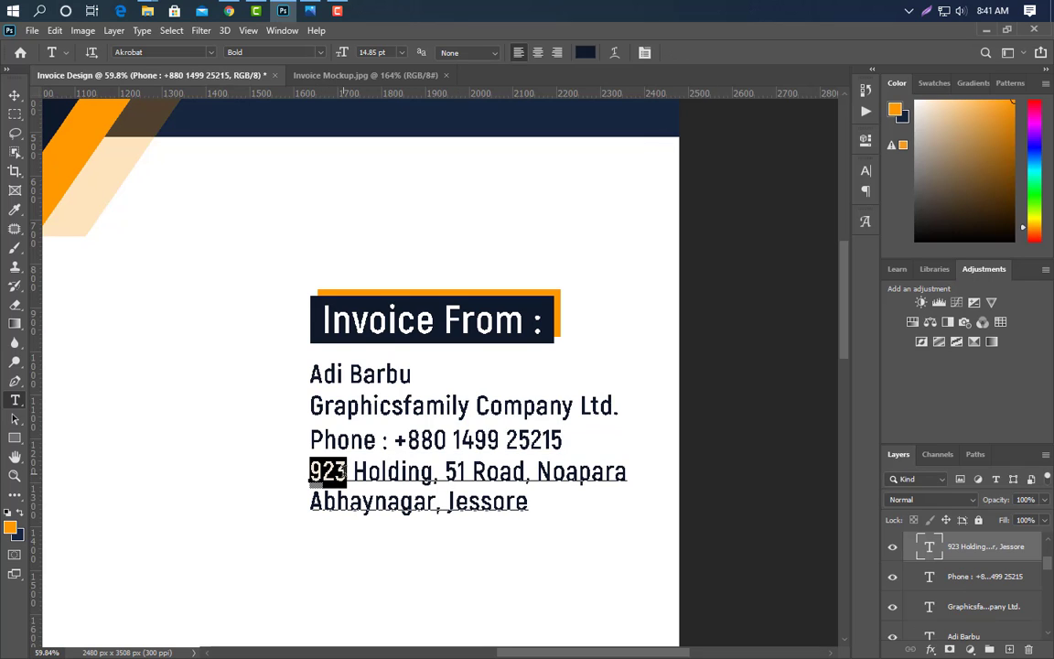
text(10)
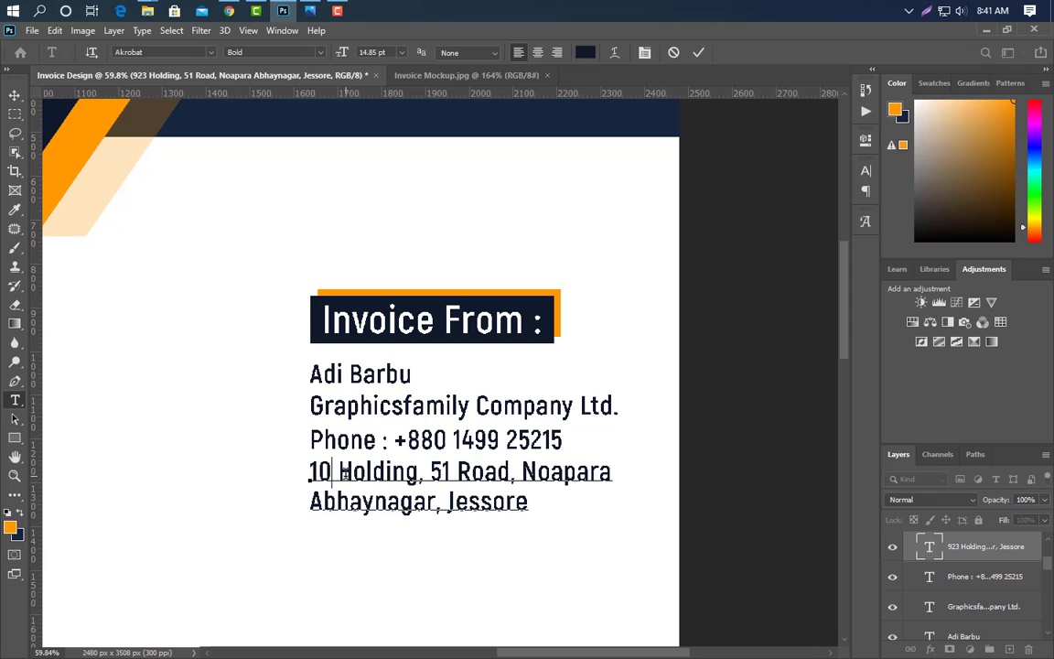
double_click(452, 472)
text(2)
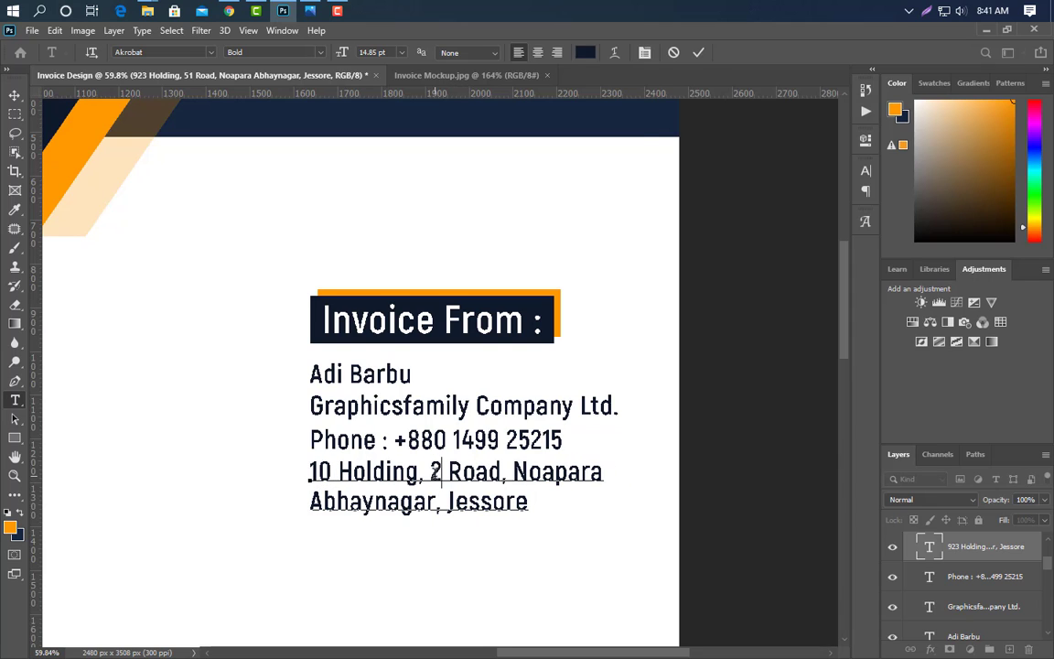
click(698, 52)
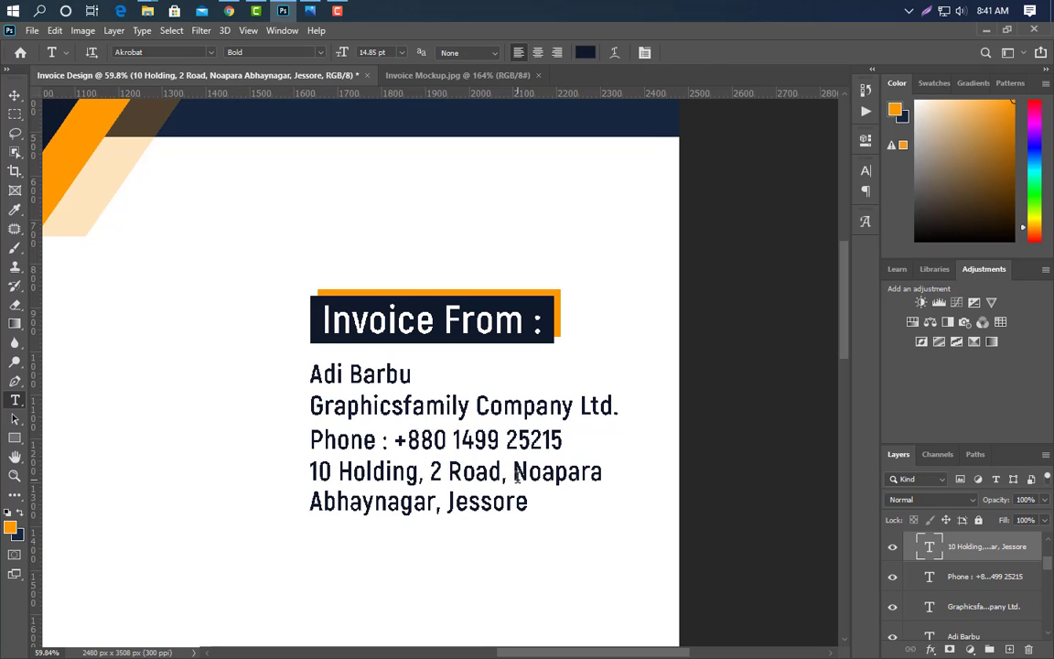
- Replace the town name in the address and delete the last address line
drag(514, 473, 606, 473)
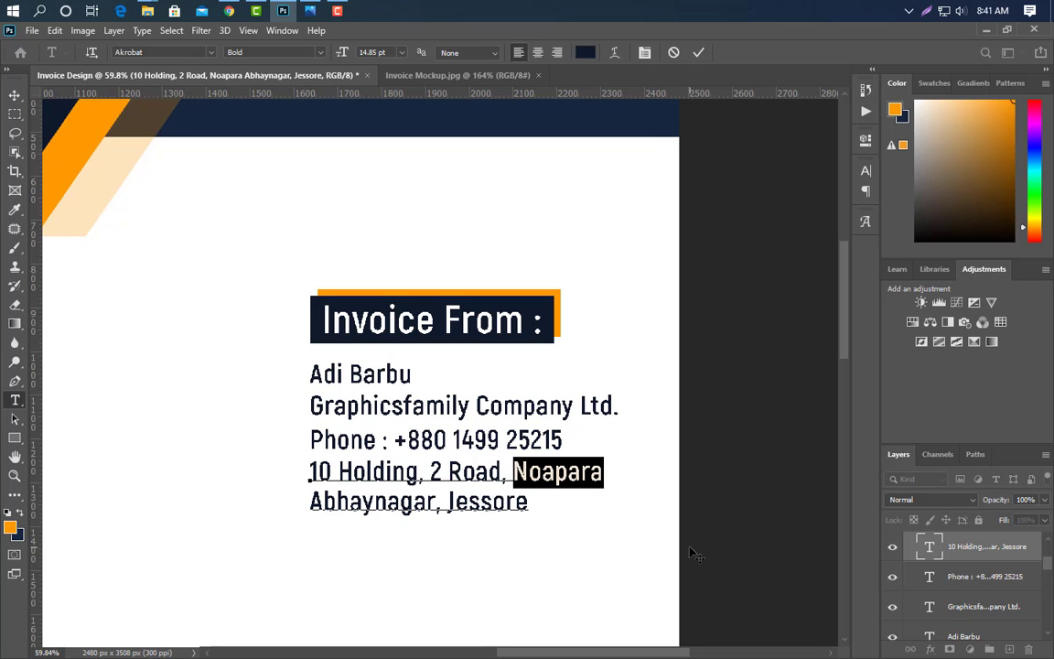
text(romania)
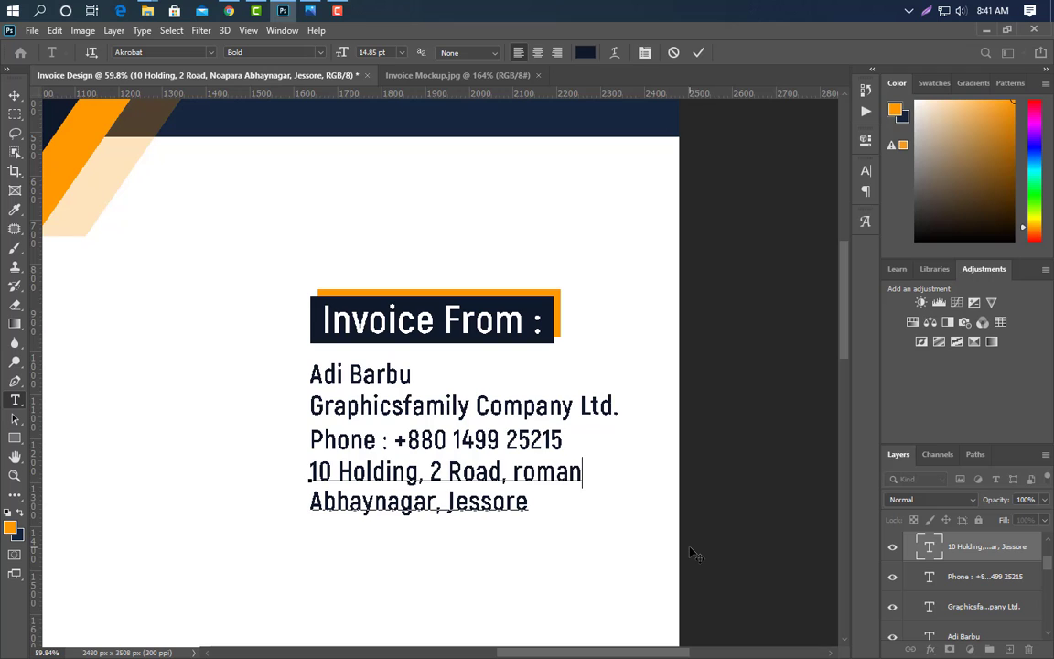
click(698, 52)
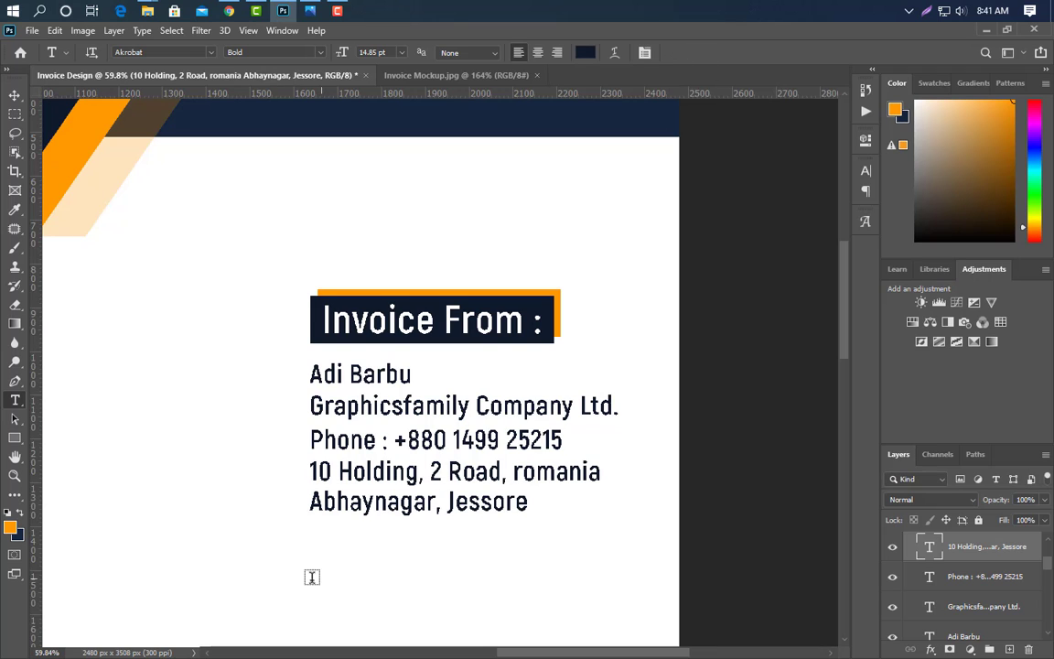
drag(312, 502, 529, 503)
key(BackSpace)
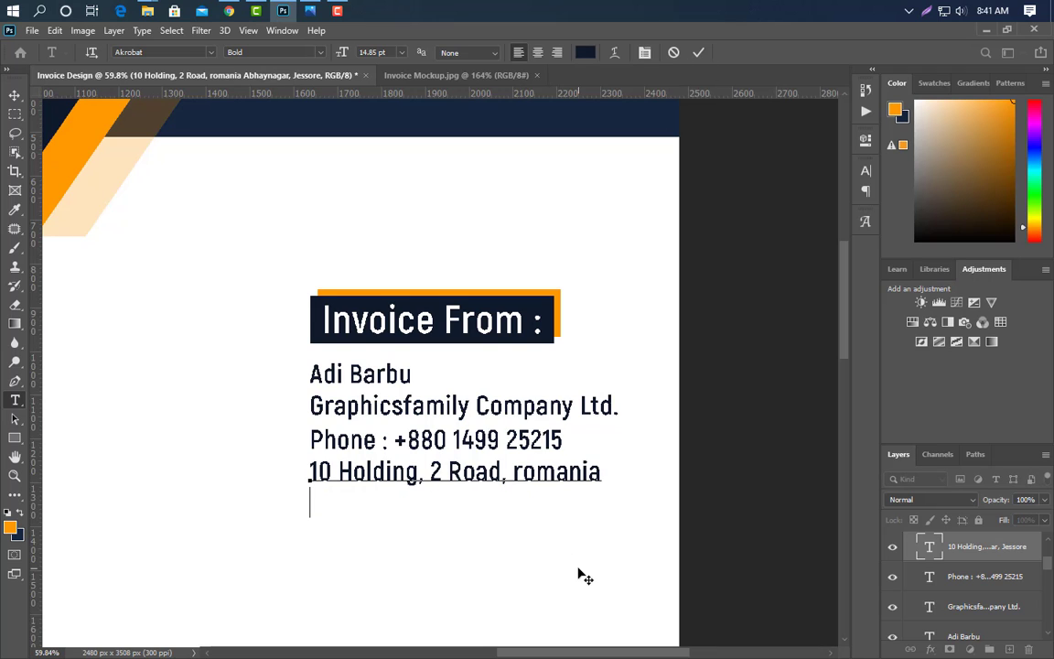
- Commit the shortened address and make the Invoice To name line ExtraBold
click(698, 52)
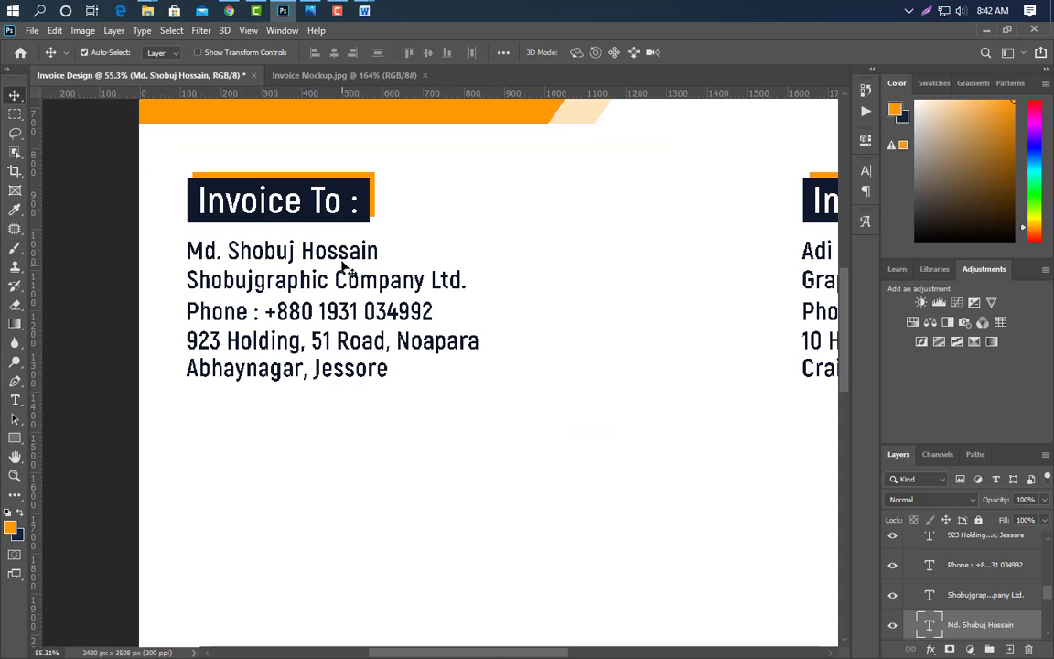
click(866, 171)
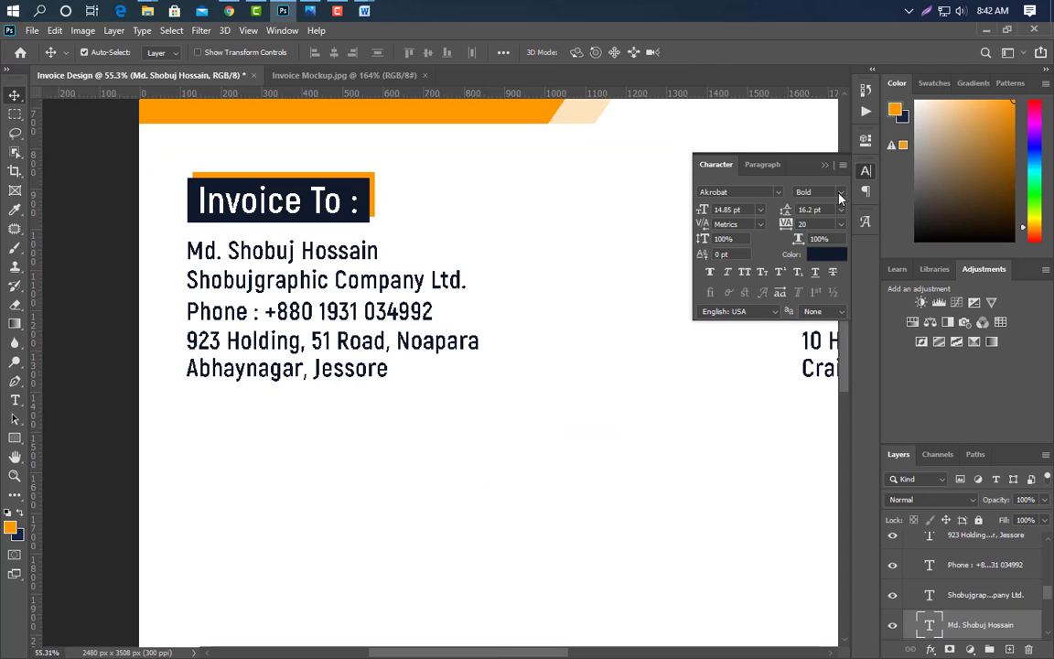
click(840, 193)
click(838, 273)
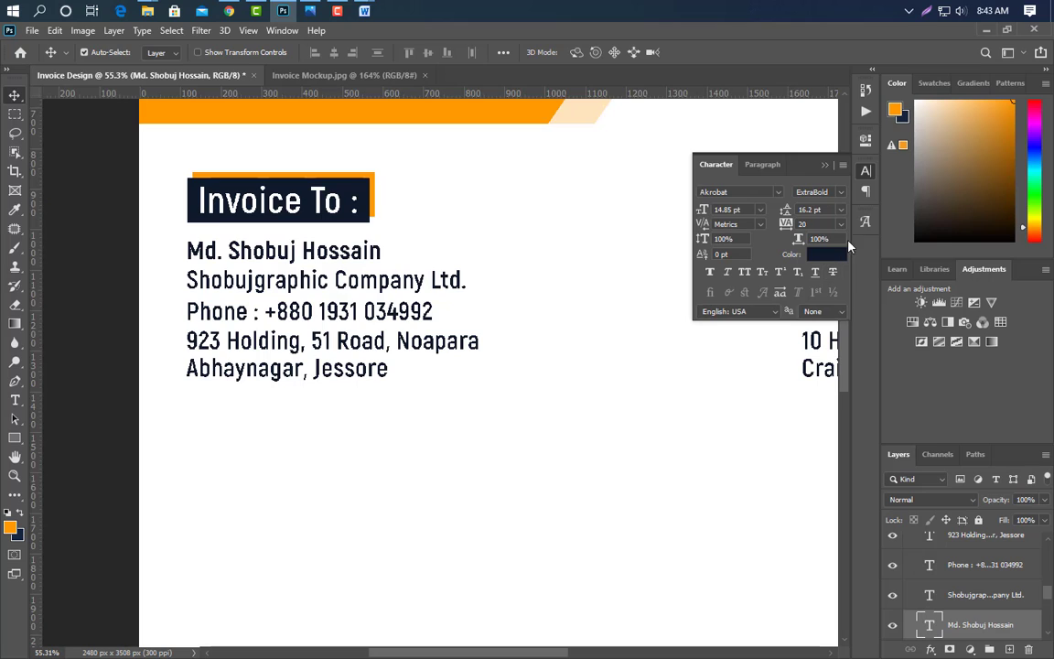
click(826, 167)
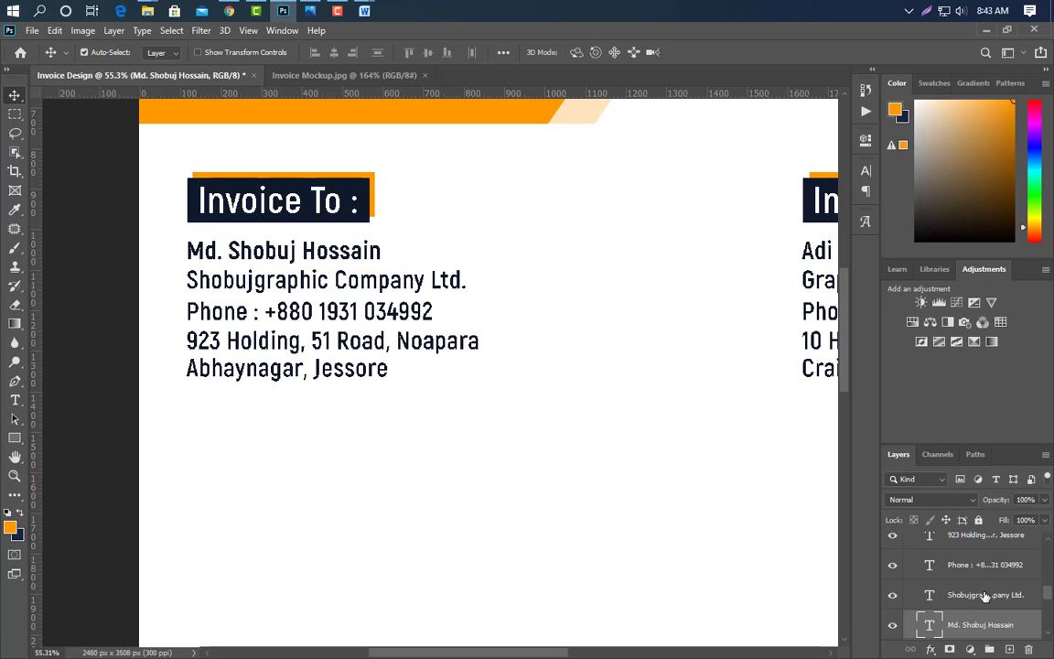
- Colour the Invoice To company, phone and address layers medium grey
click(987, 596)
shift+click(993, 569)
scroll(995, 573, up, 1)
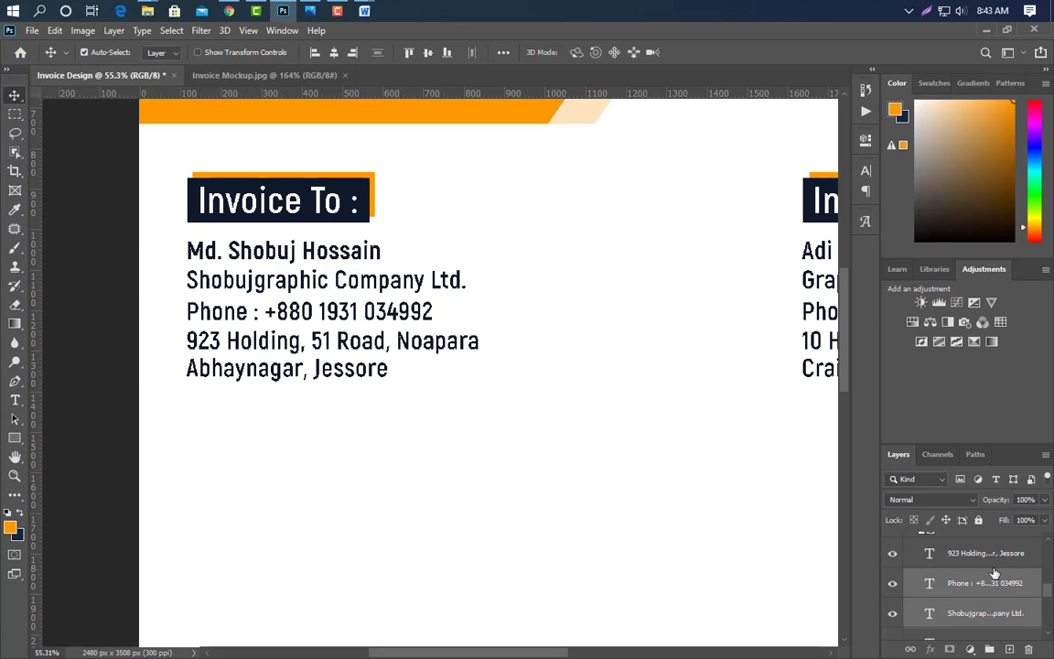
shift+click(992, 560)
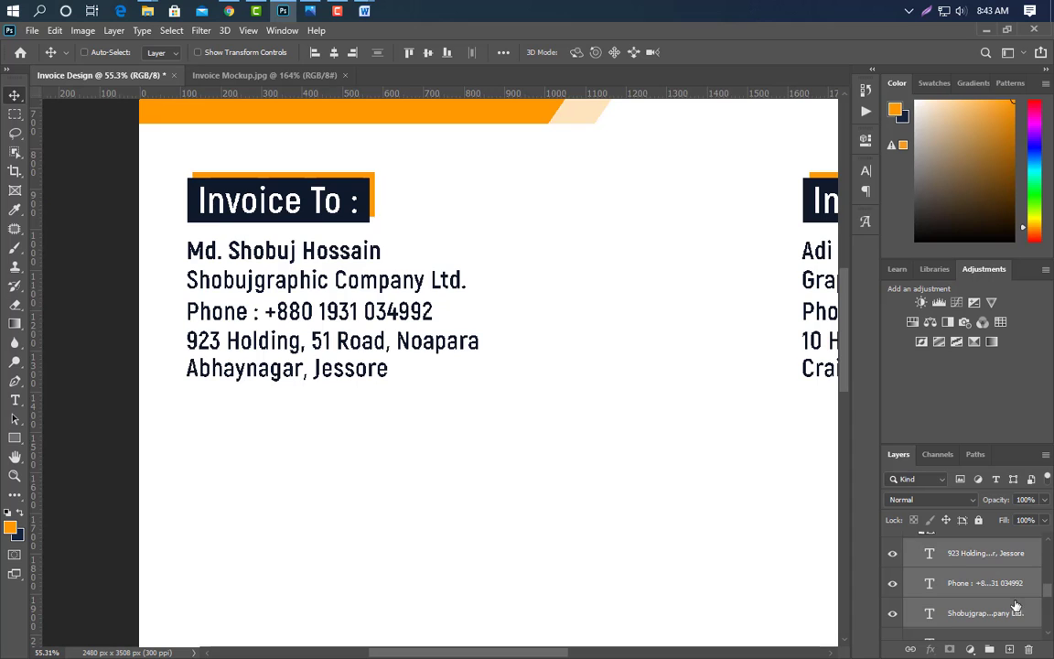
click(865, 172)
click(828, 261)
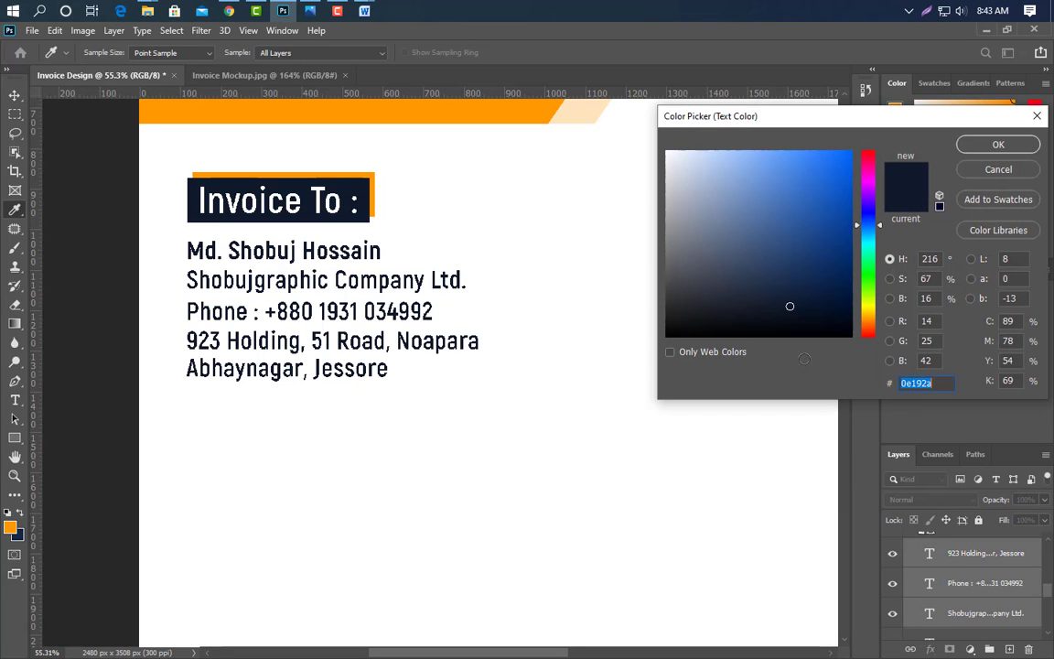
click(666, 280)
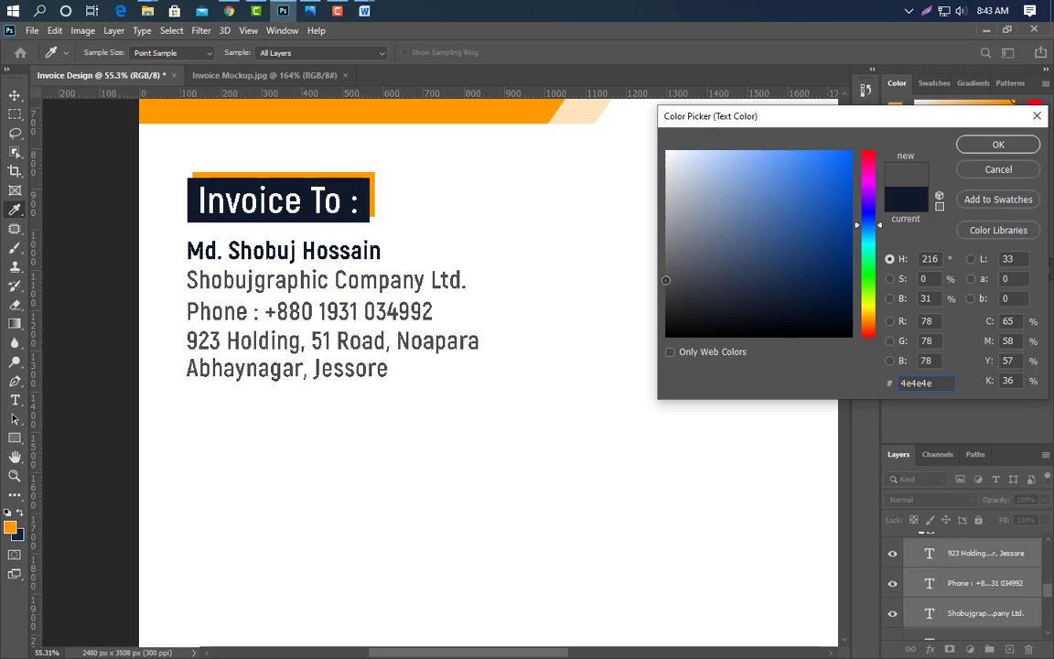
drag(666, 245, 666, 267)
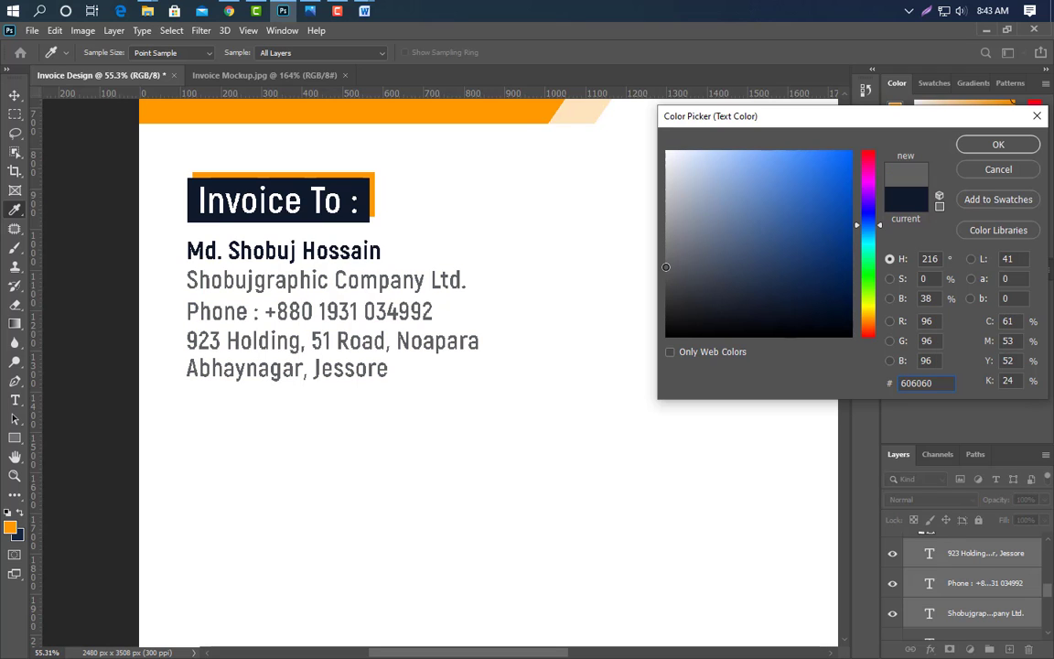
click(977, 151)
- Apply the SemiBold weight to the Invoice To company, phone and address lines
click(819, 192)
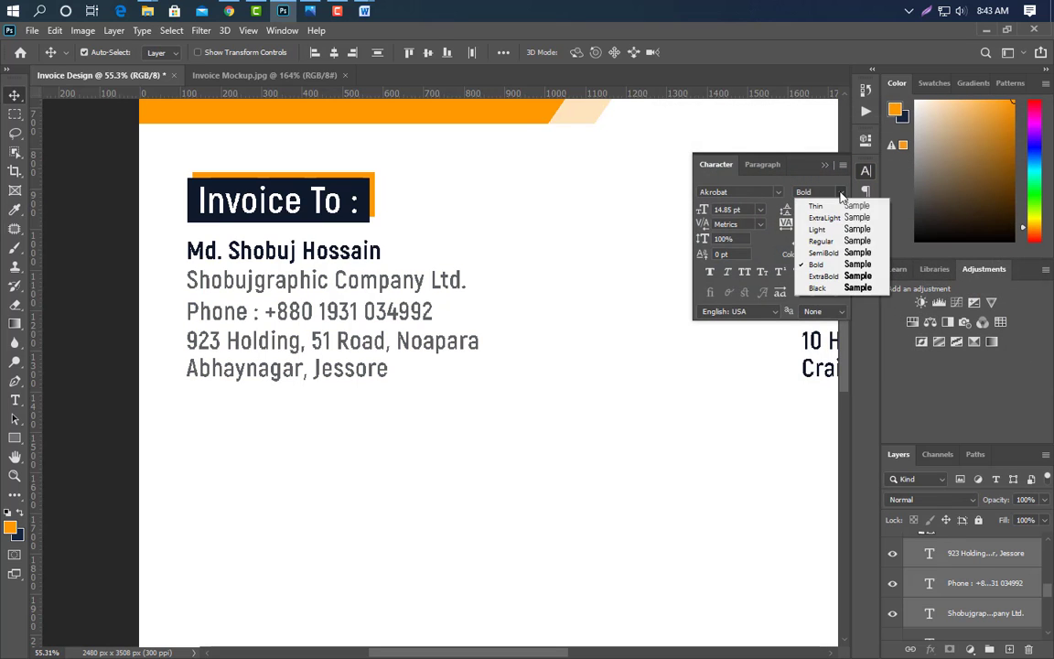
click(836, 254)
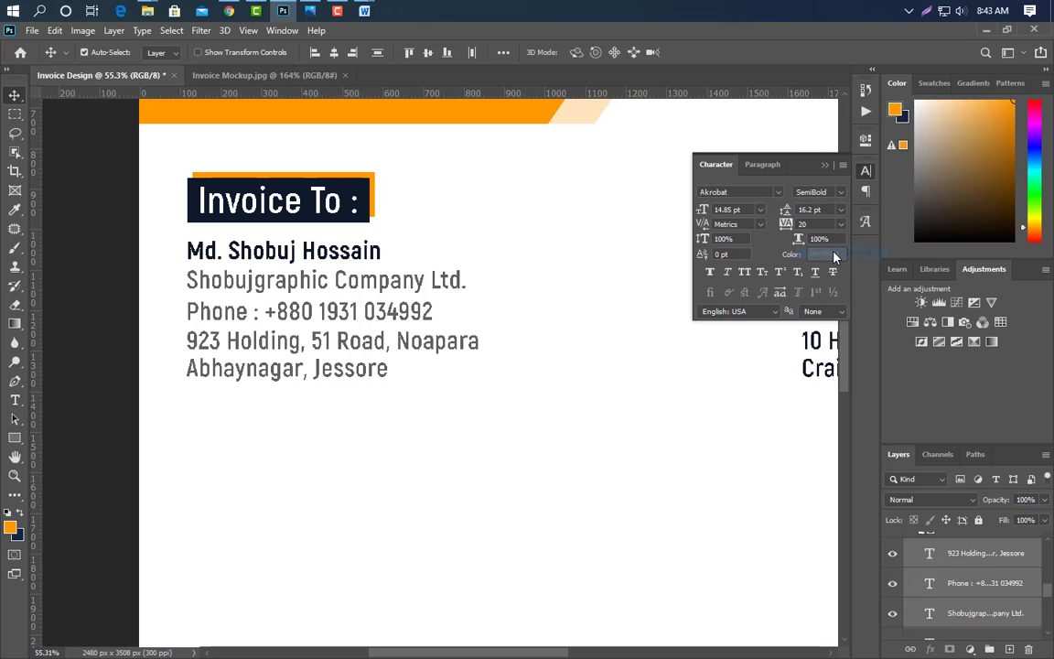
click(822, 165)
drag(494, 653, 583, 653)
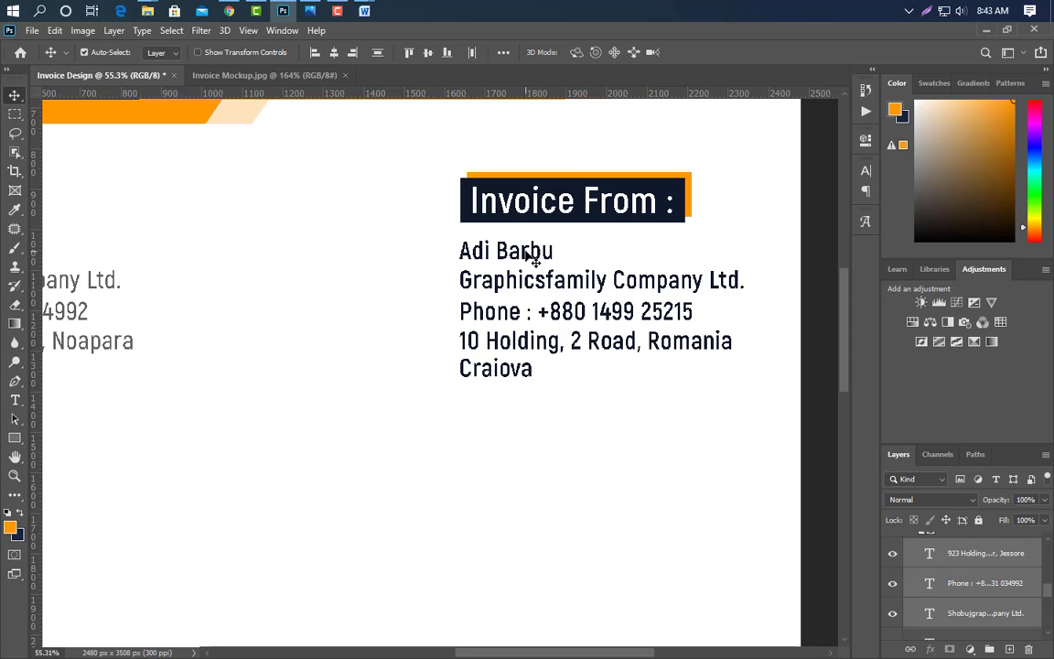
- Make the Invoice From name line ExtraBold
click(531, 264)
click(865, 171)
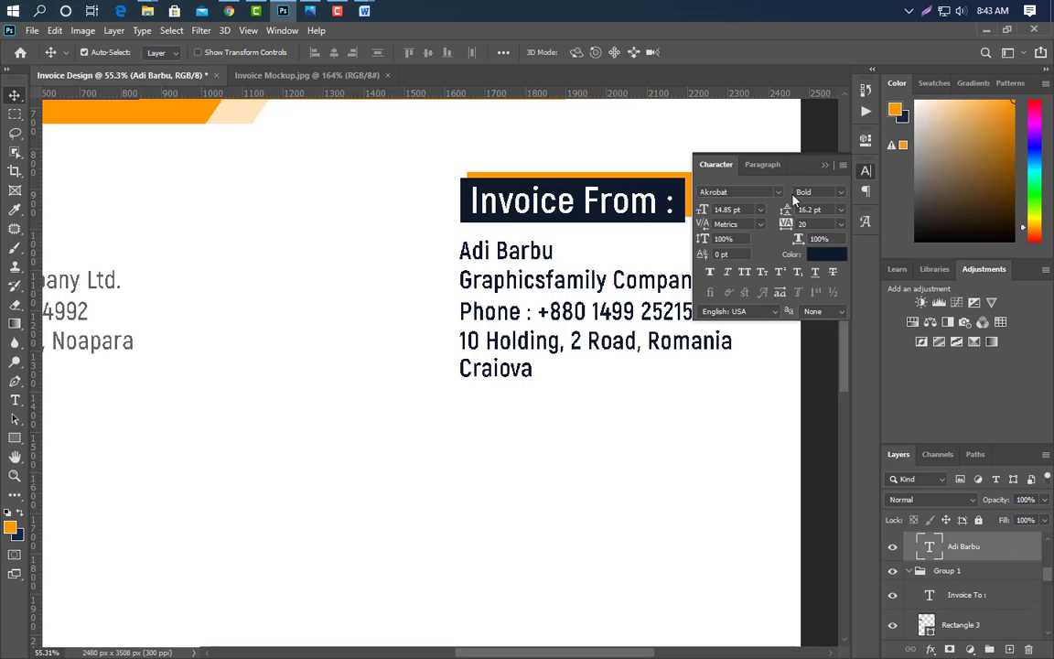
click(841, 192)
click(833, 278)
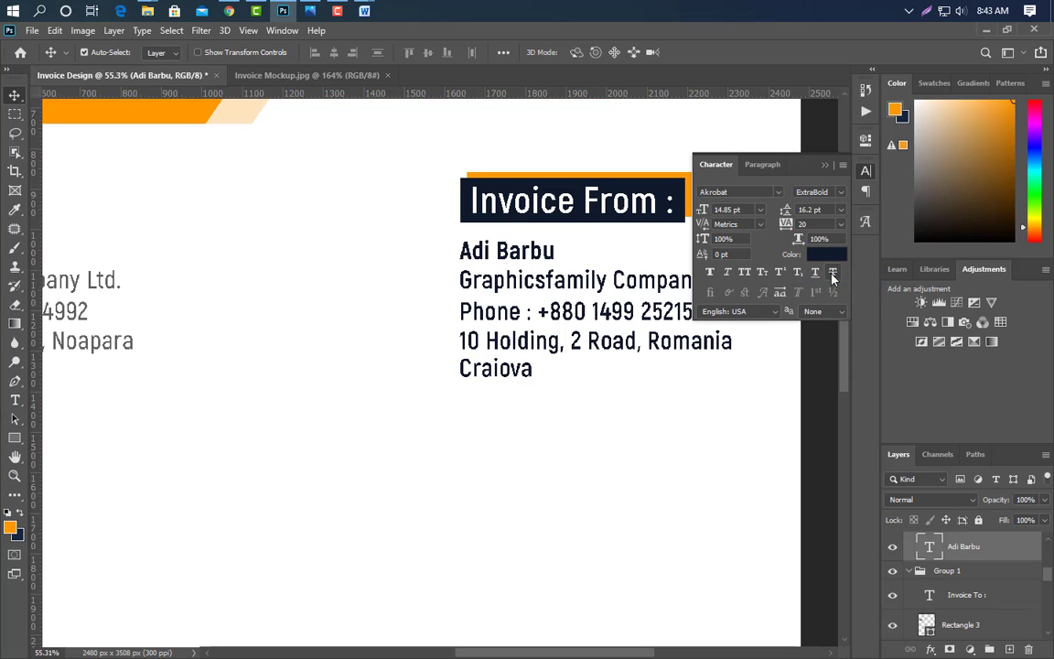
click(825, 165)
- Colour the Invoice From company, phone and address lines grey #606060
scroll(966, 570, up, 1)
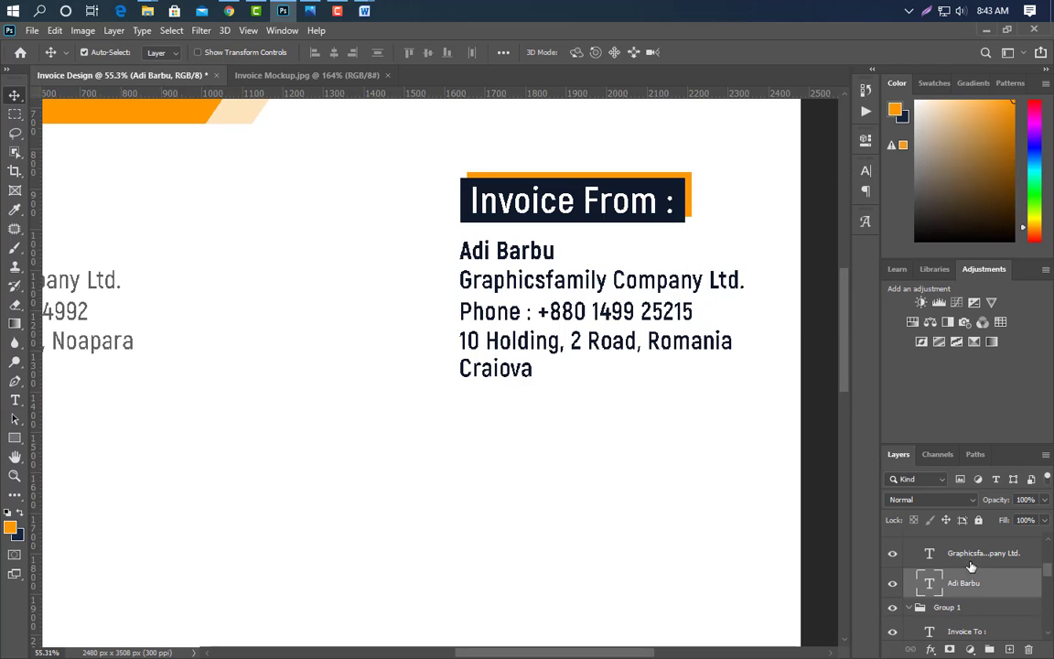
ctrl+click(981, 559)
scroll(984, 562, up, 2)
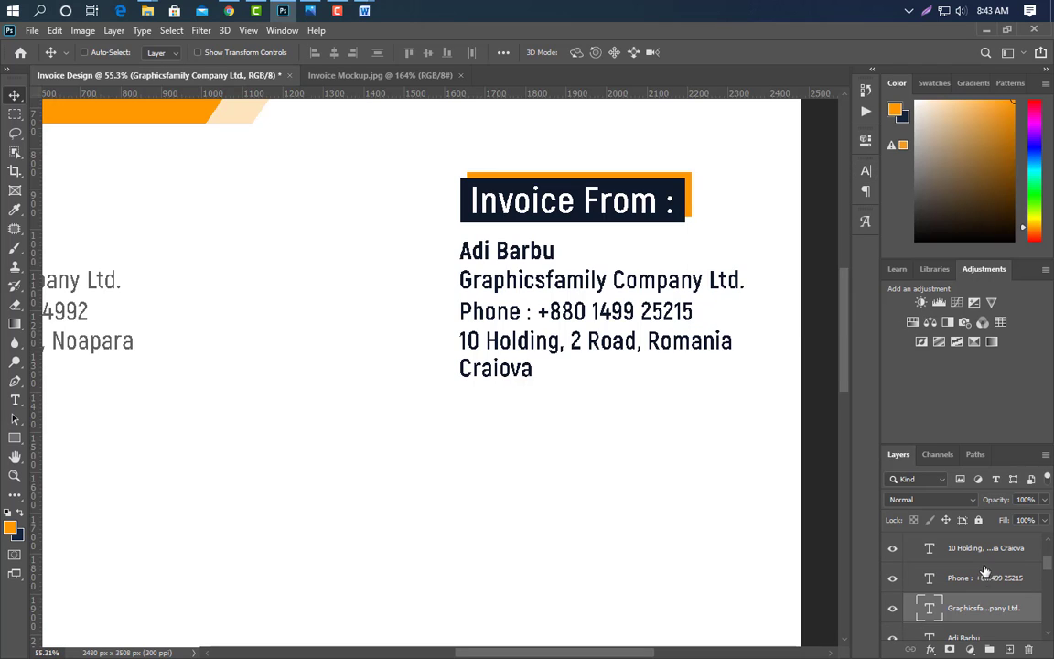
ctrl+click(984, 575)
ctrl+click(986, 554)
scroll(985, 581, up, 1)
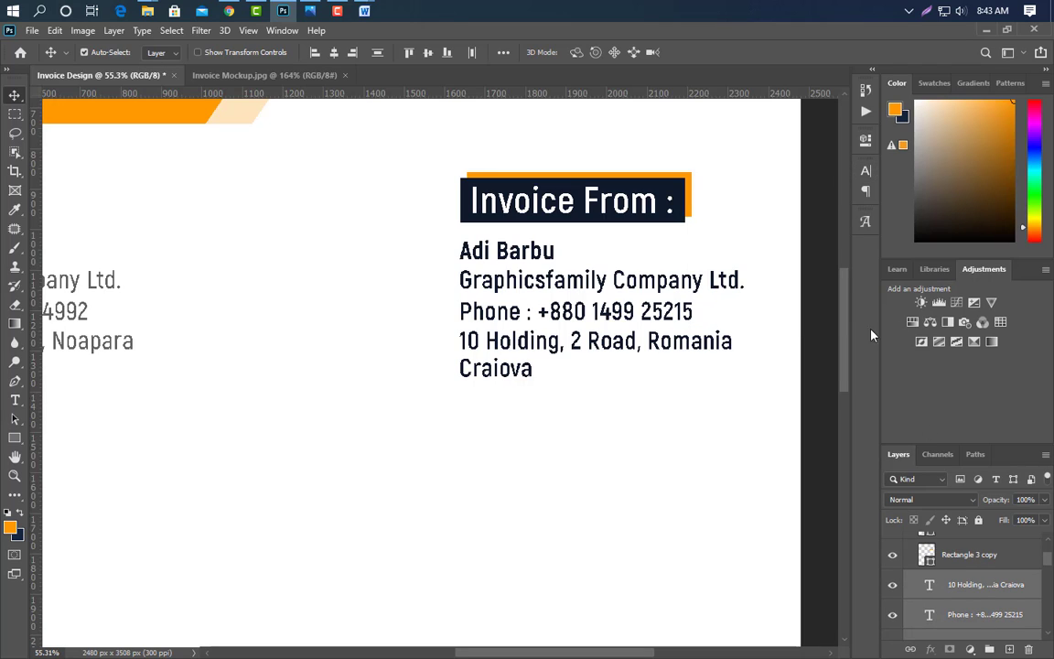
click(867, 174)
click(814, 245)
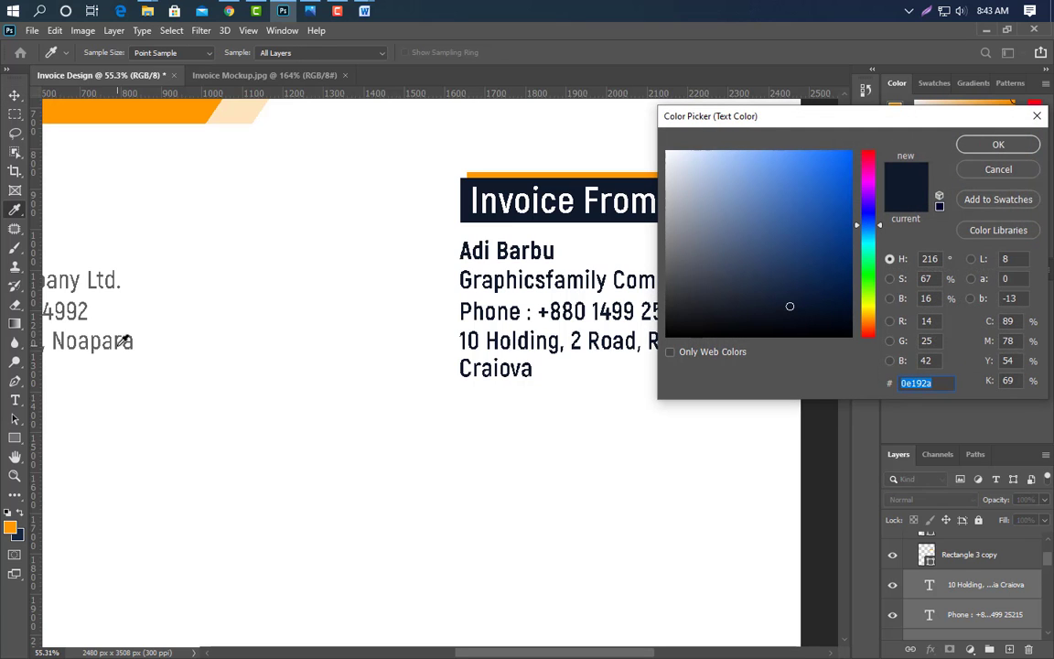
text(ffffff)
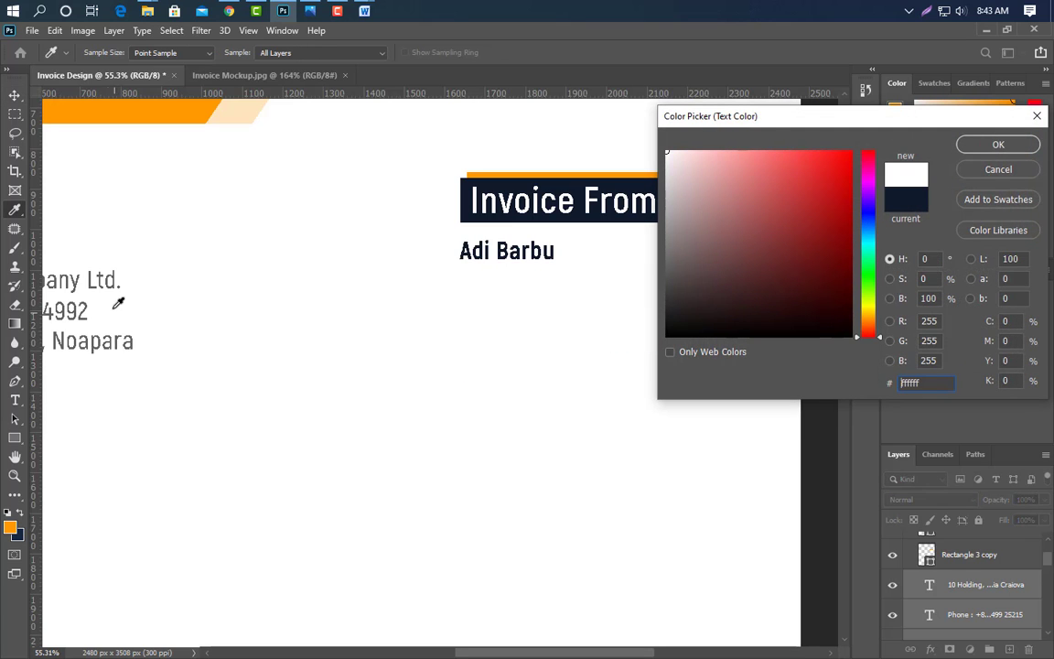
text(606060)
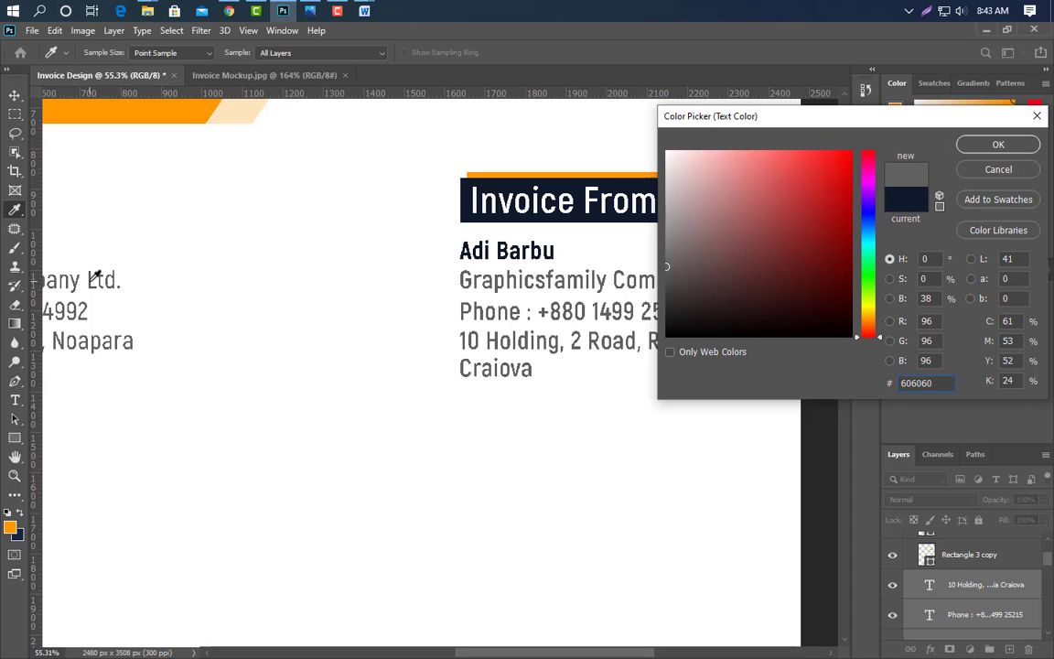
click(988, 148)
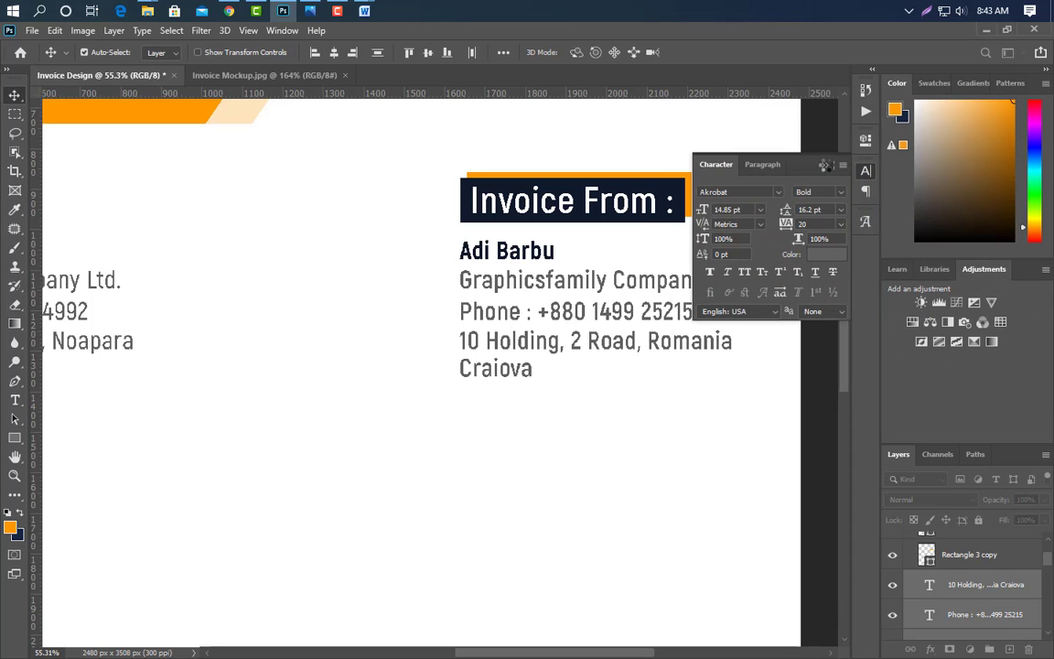
click(826, 165)
scroll(600, 328, down, 3)
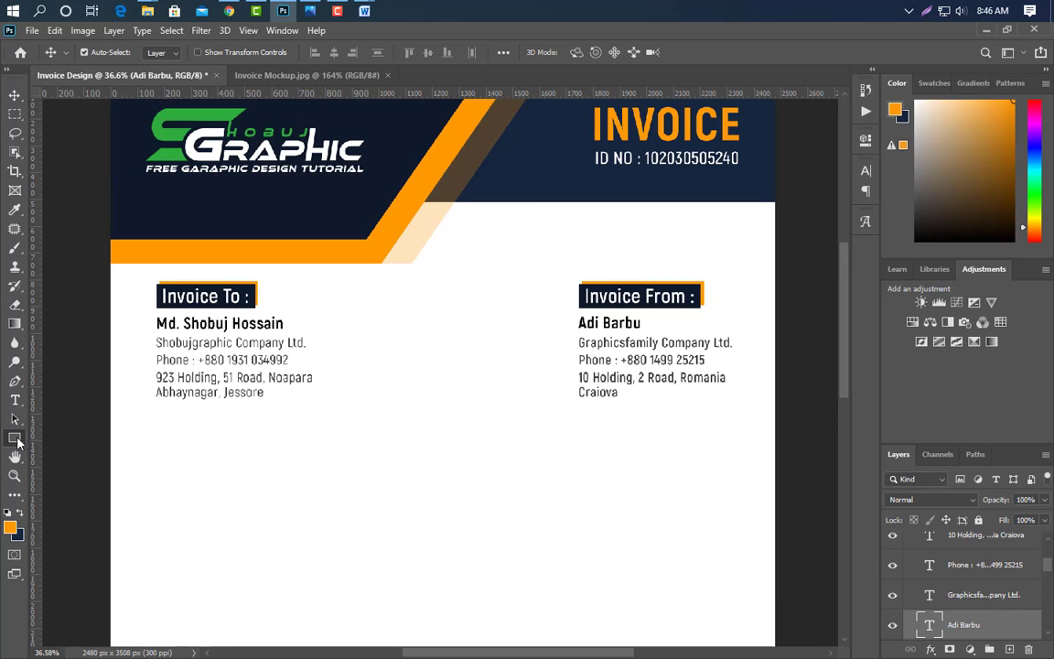
- Draw a wide orange rectangle below the address blocks and move it to the top of the layer stack
click(14, 437)
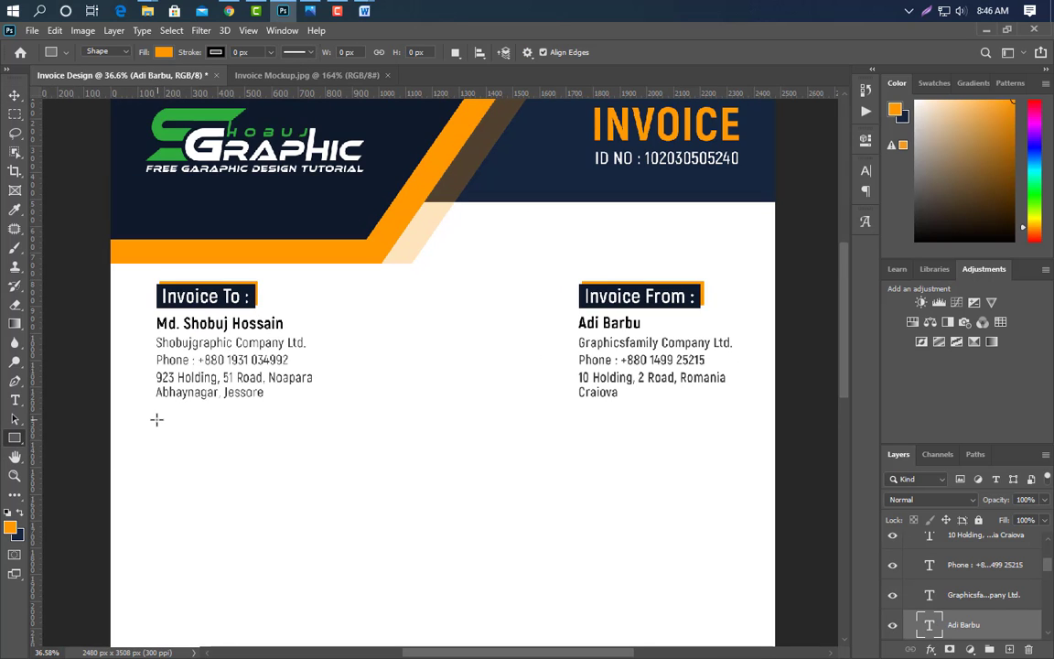
drag(155, 421, 736, 459)
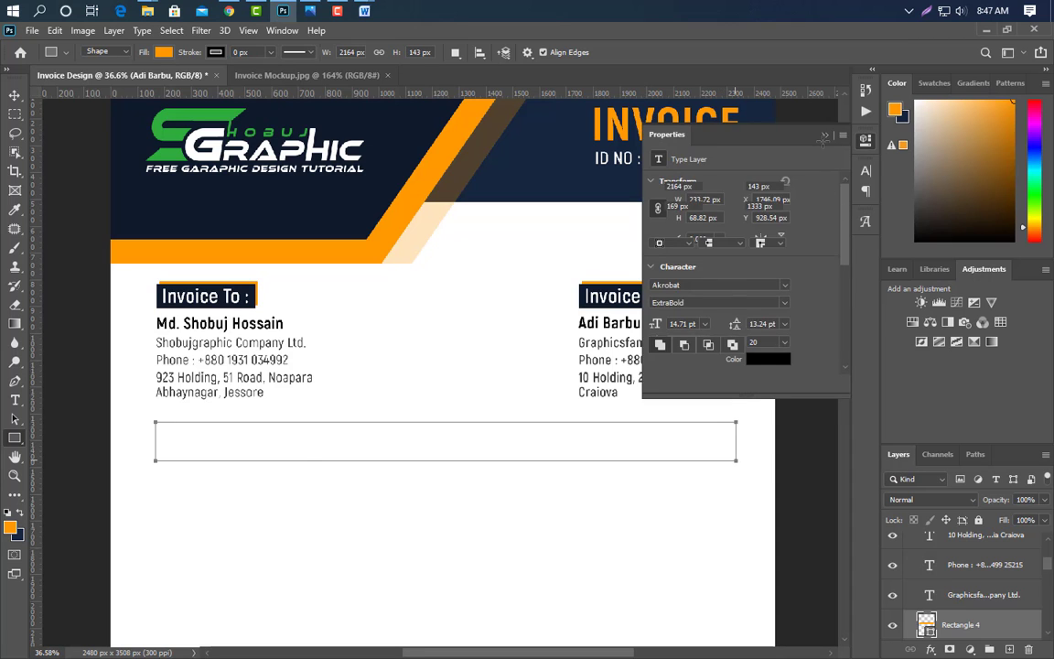
click(13, 95)
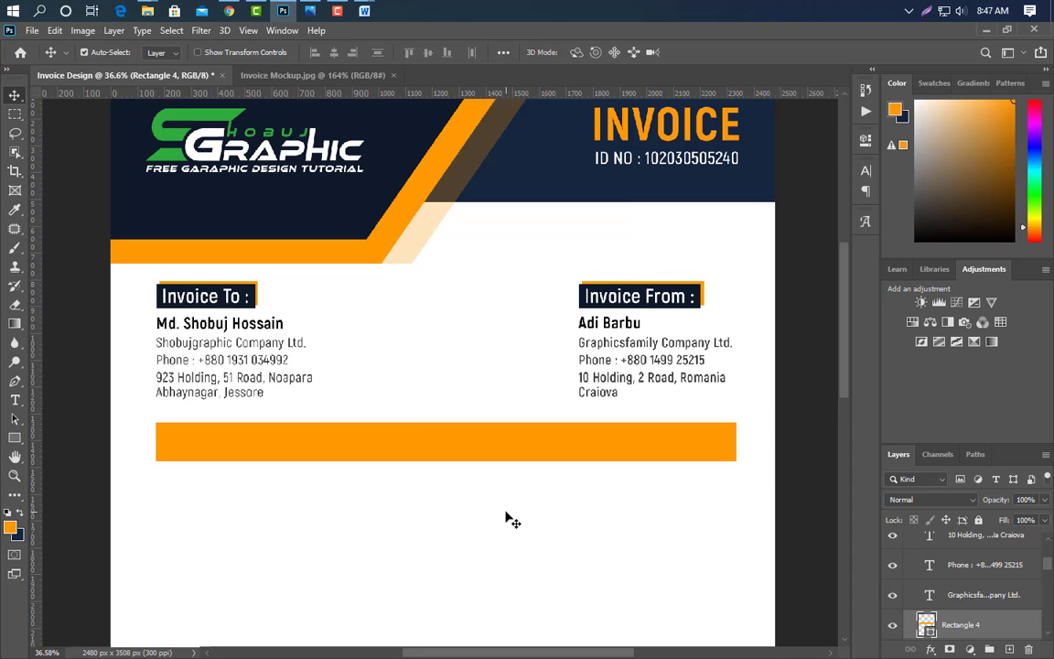
scroll(767, 526, up, 5)
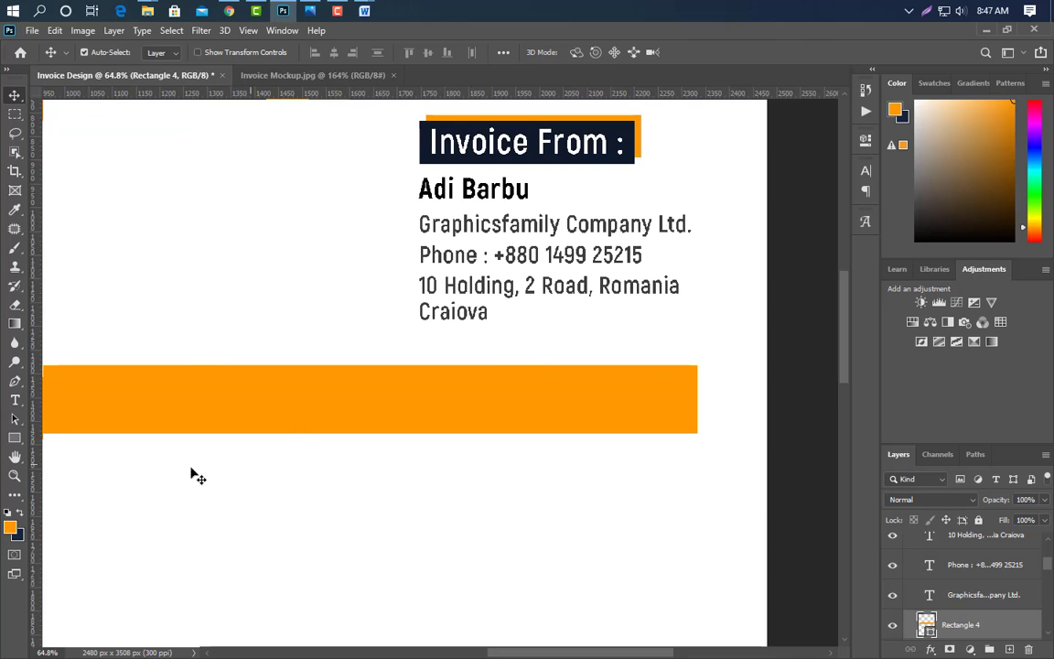
click(14, 437)
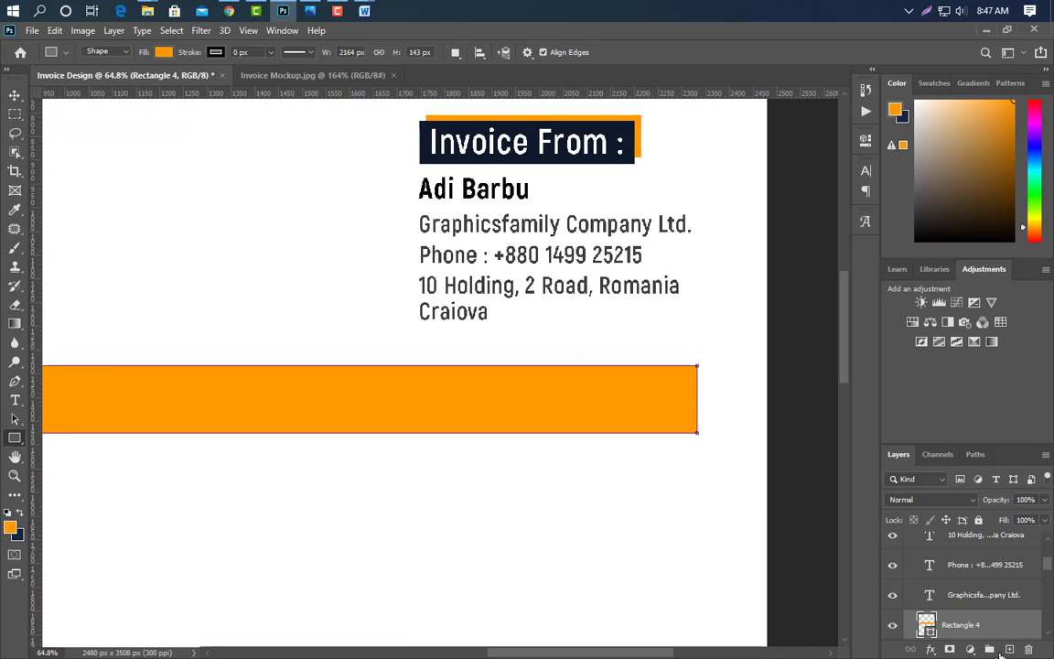
drag(1001, 618, 986, 538)
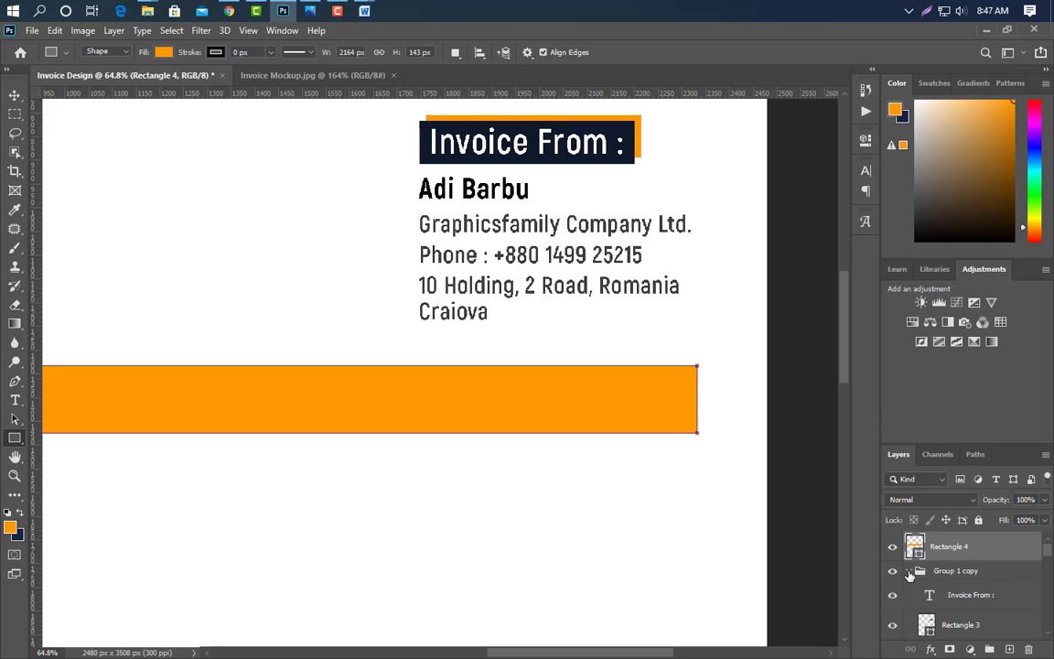
click(909, 573)
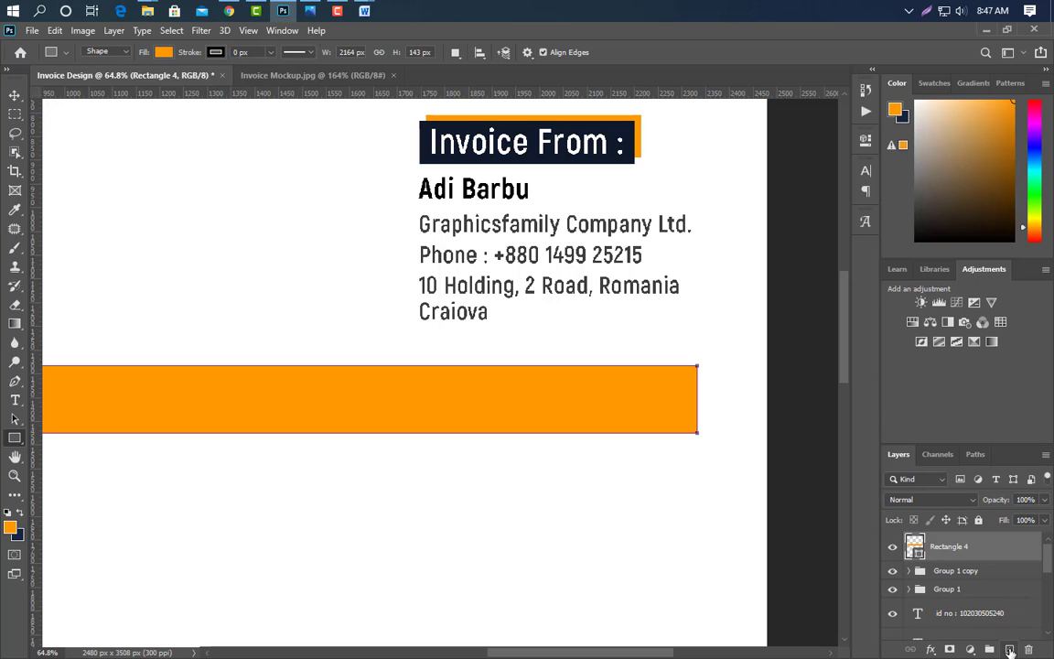
click(1010, 649)
- Draw a thin bar and rotate it diagonally onto the right end of the orange band
drag(222, 327, 378, 228)
click(826, 137)
key(ctrl+t)
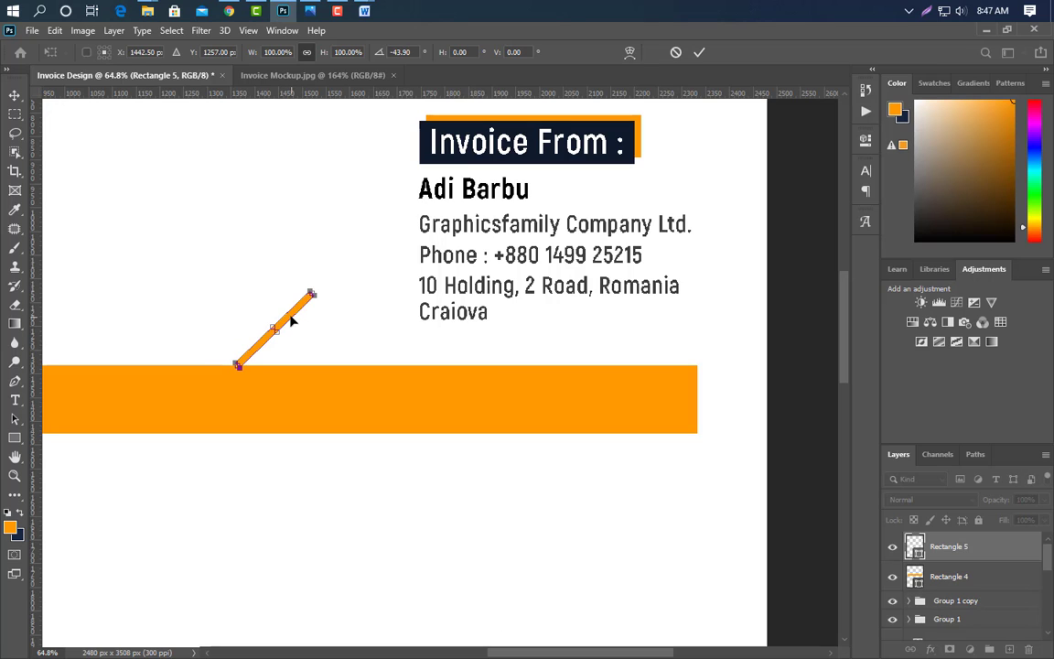
drag(291, 320, 504, 370)
click(699, 52)
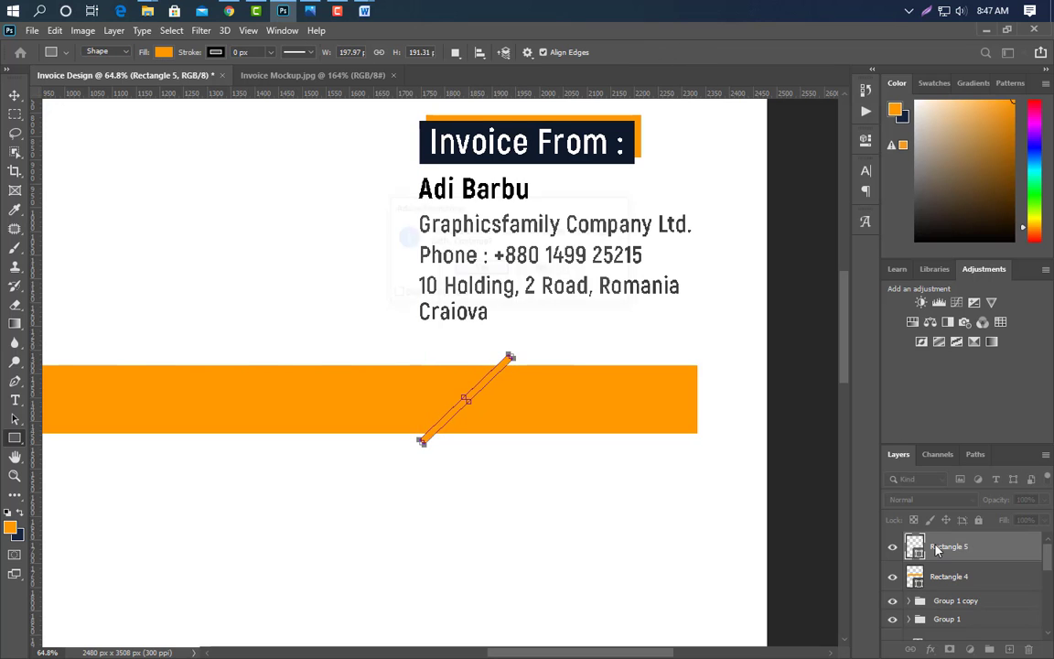
key(Return)
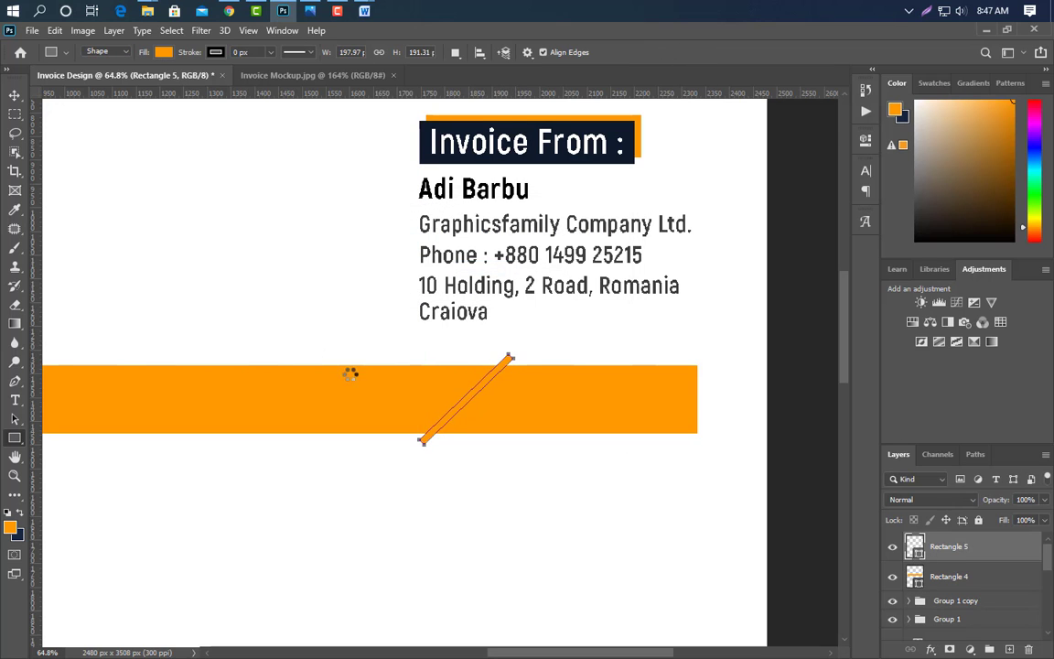
- Fill the slanted stripe white and duplicate it to the left
click(301, 334)
click(995, 145)
scroll(633, 466, down, 2)
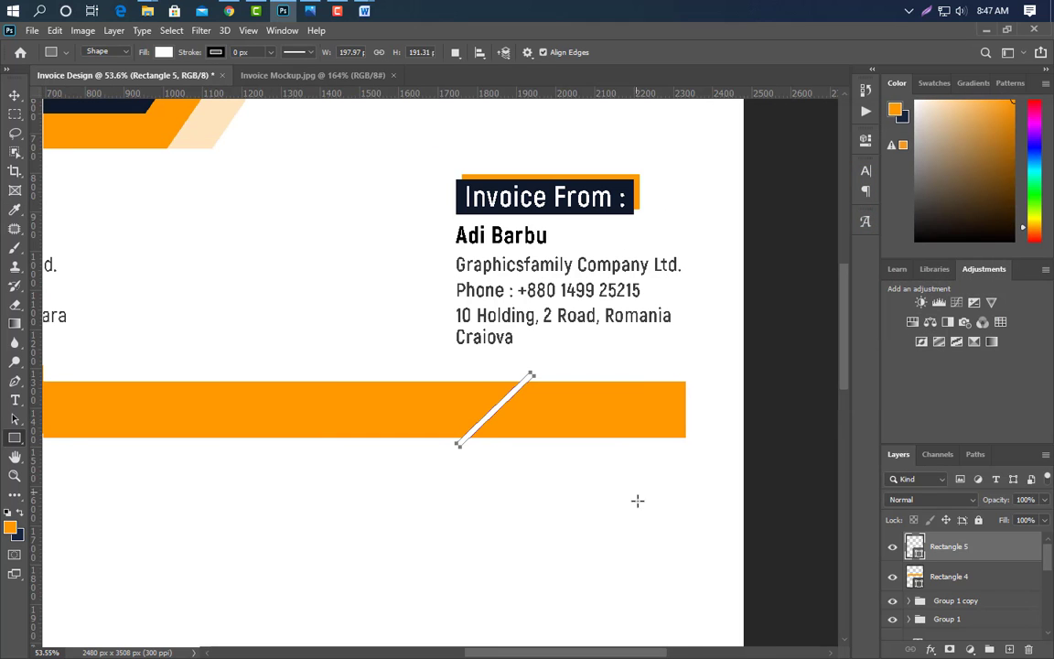
drag(594, 656, 564, 656)
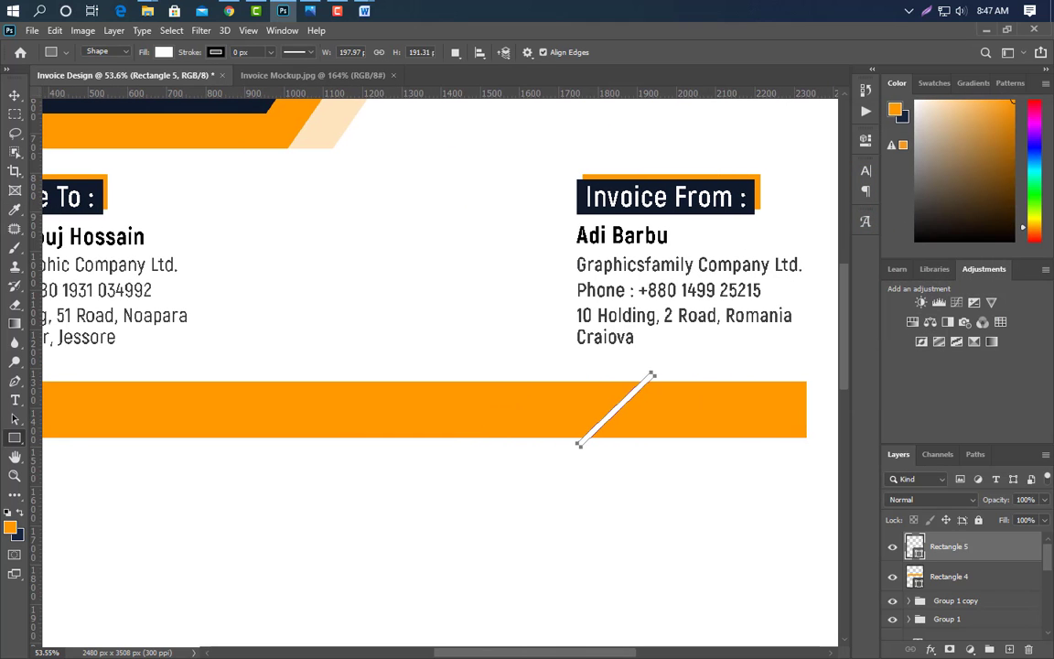
click(15, 94)
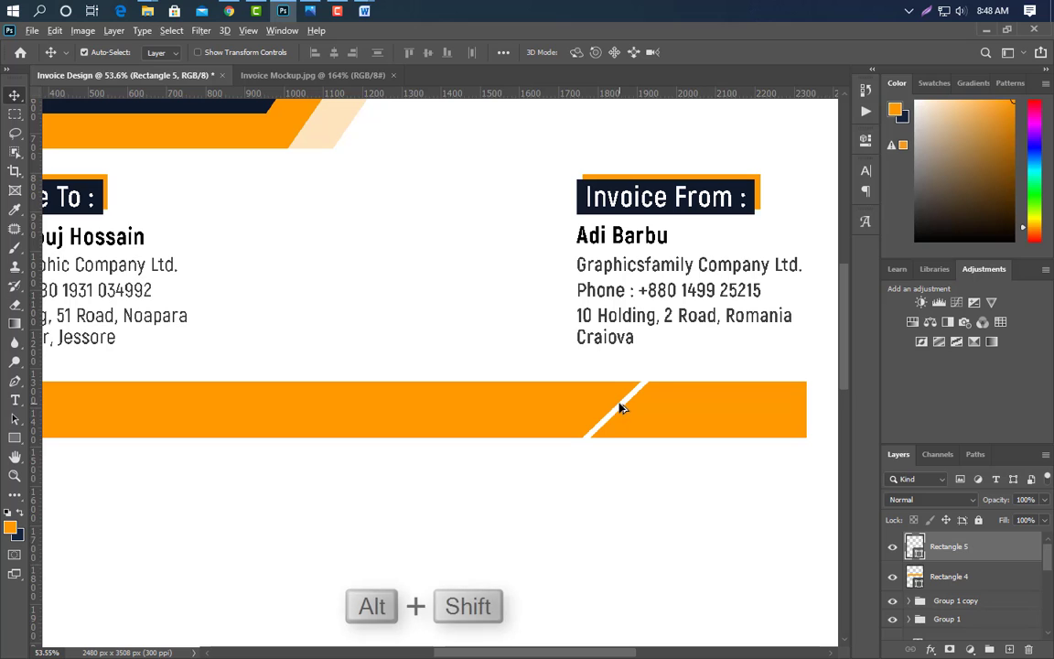
drag(618, 408, 235, 414)
scroll(101, 511, up, 1)
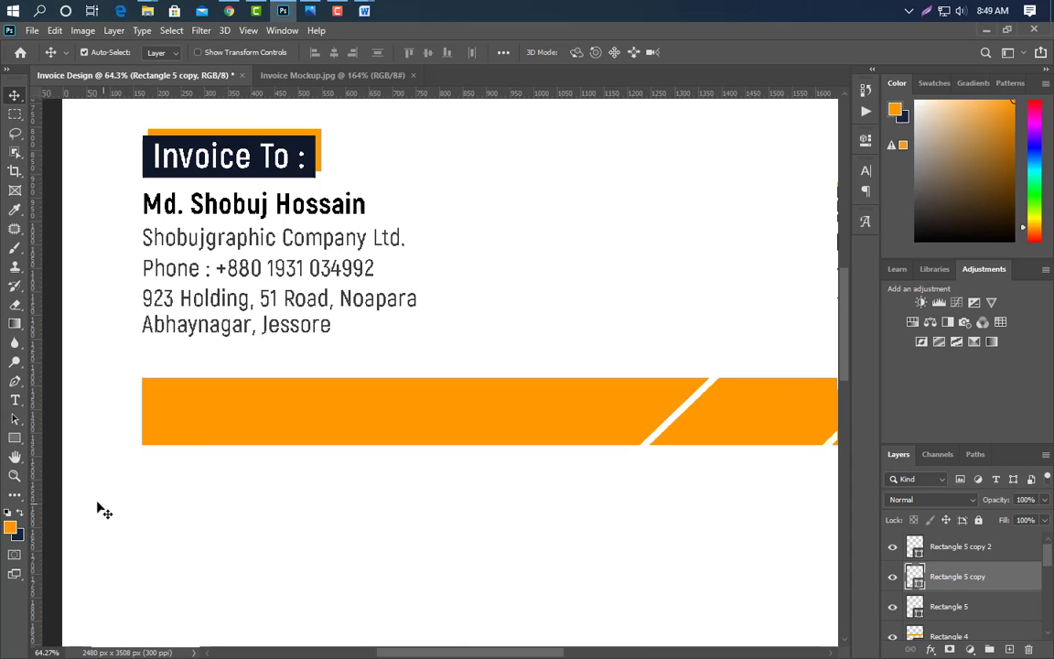
- Add the text 'Discription' inside the orange band on a new top layer
click(17, 402)
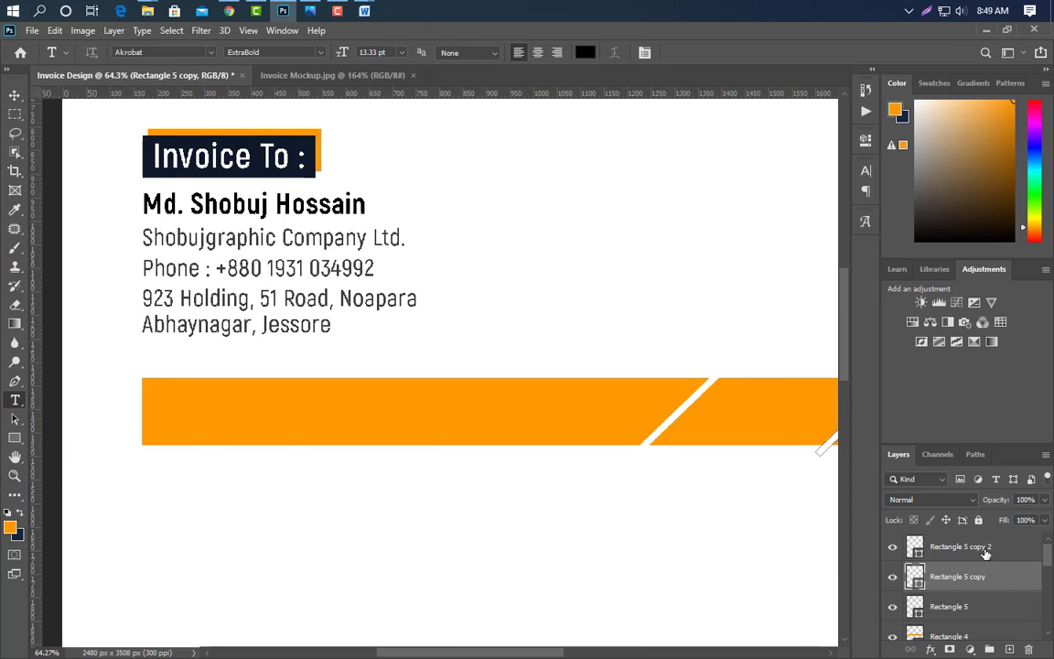
click(985, 552)
click(1009, 648)
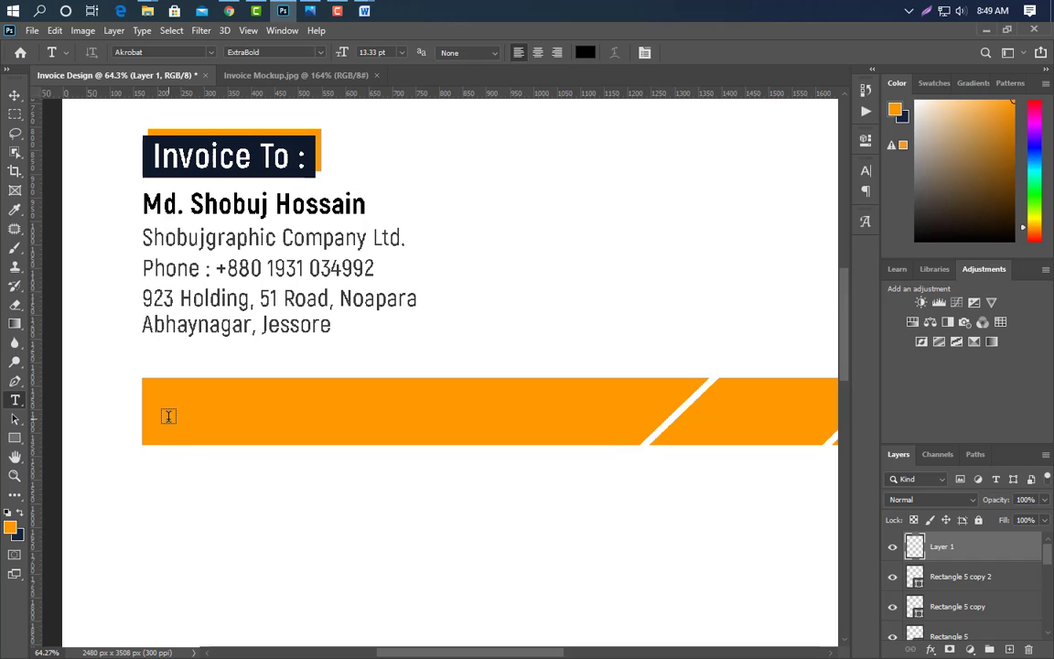
click(169, 413)
text(Discrip)
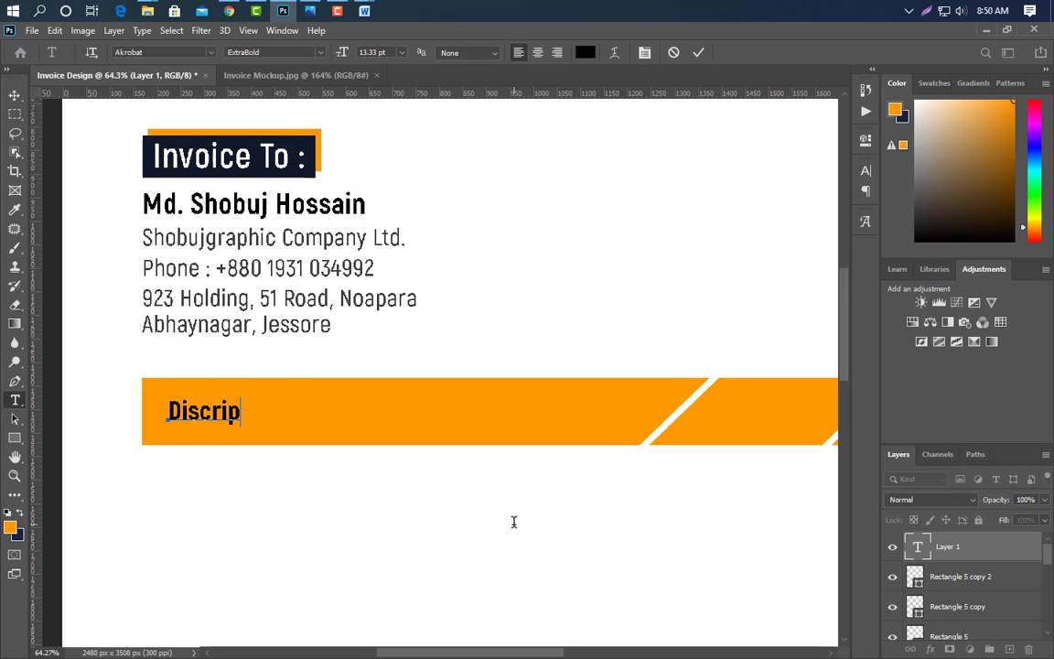
text(tion)
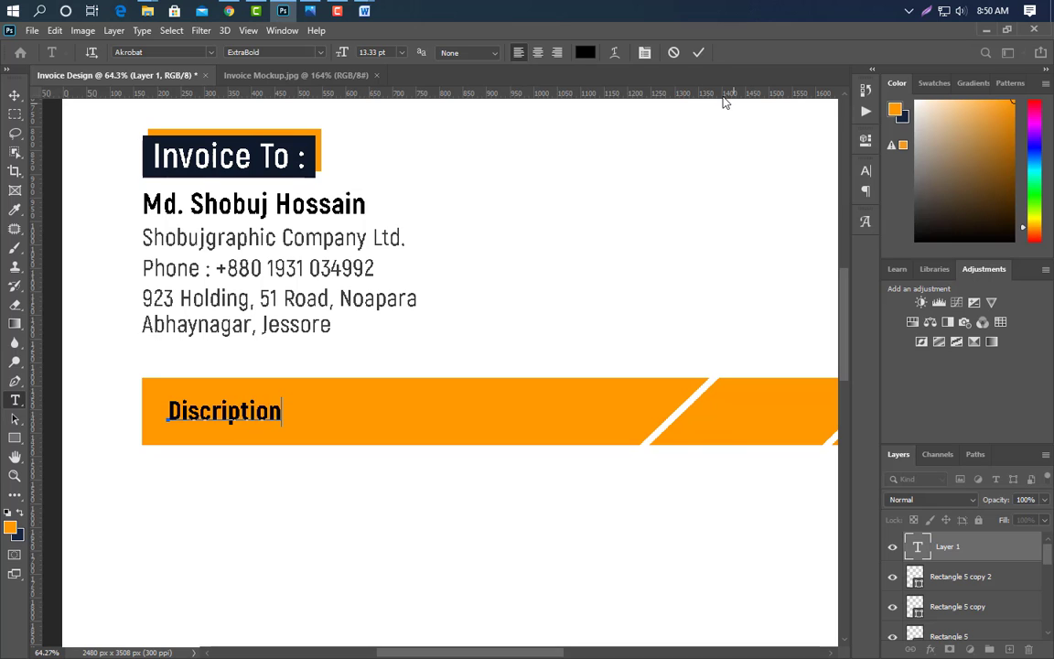
key(ctrl+Return)
- Style the Discription heading as Bold, All Caps, white text
click(866, 170)
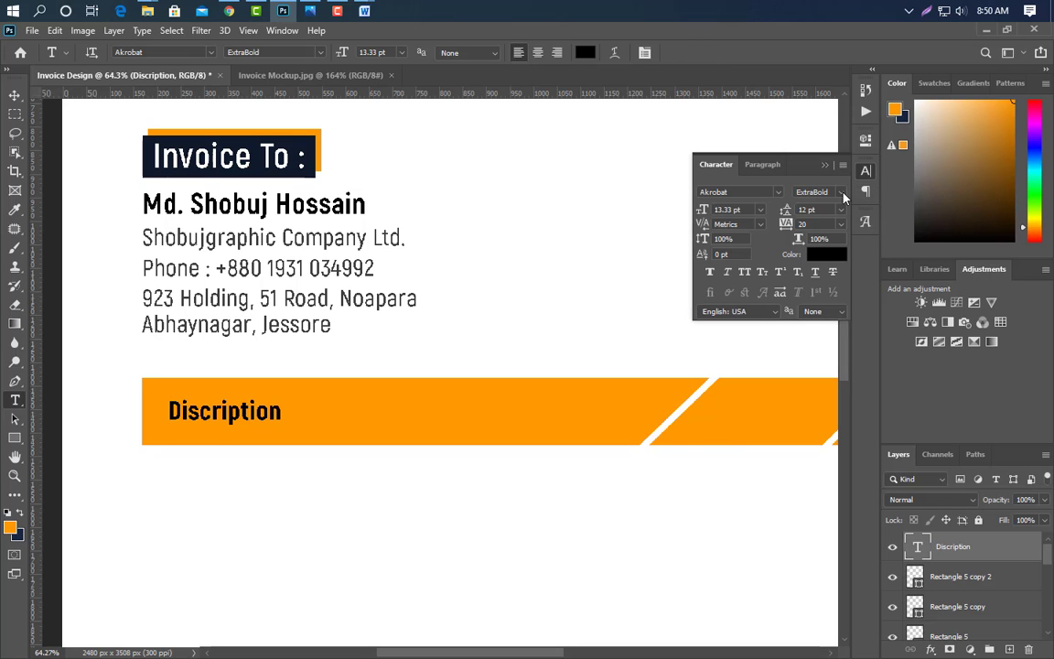
click(842, 192)
click(750, 265)
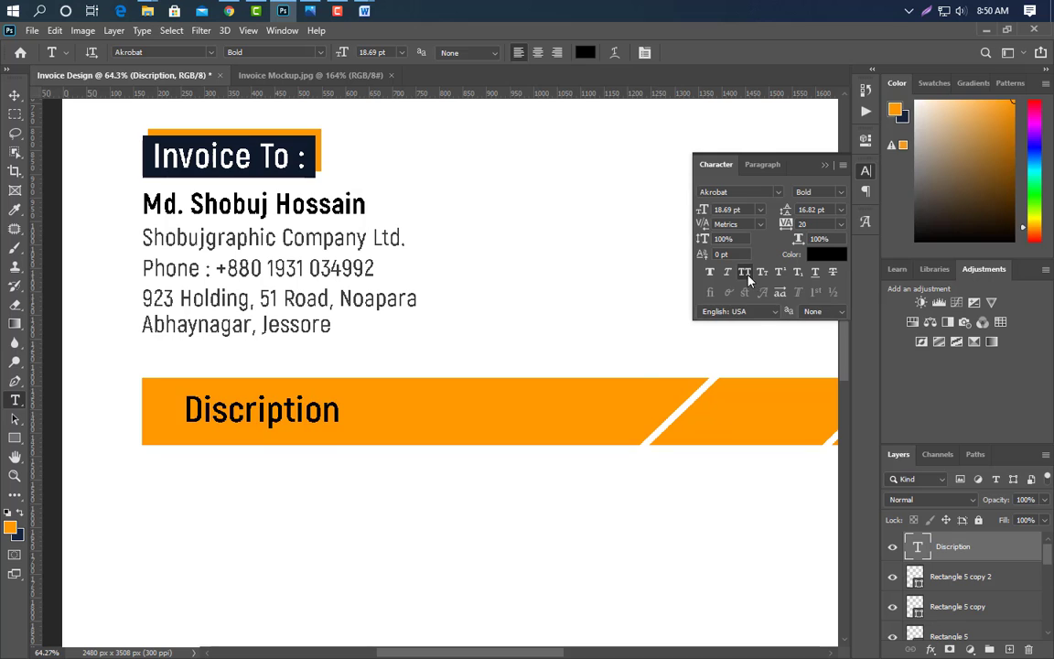
click(746, 273)
click(826, 254)
click(997, 145)
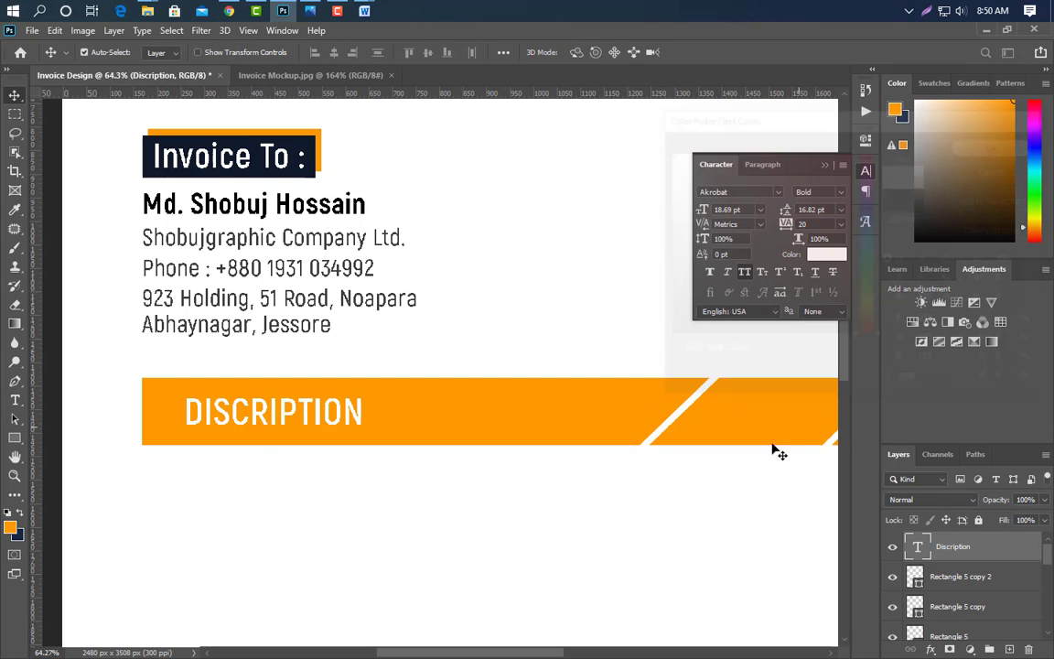
drag(539, 653, 565, 652)
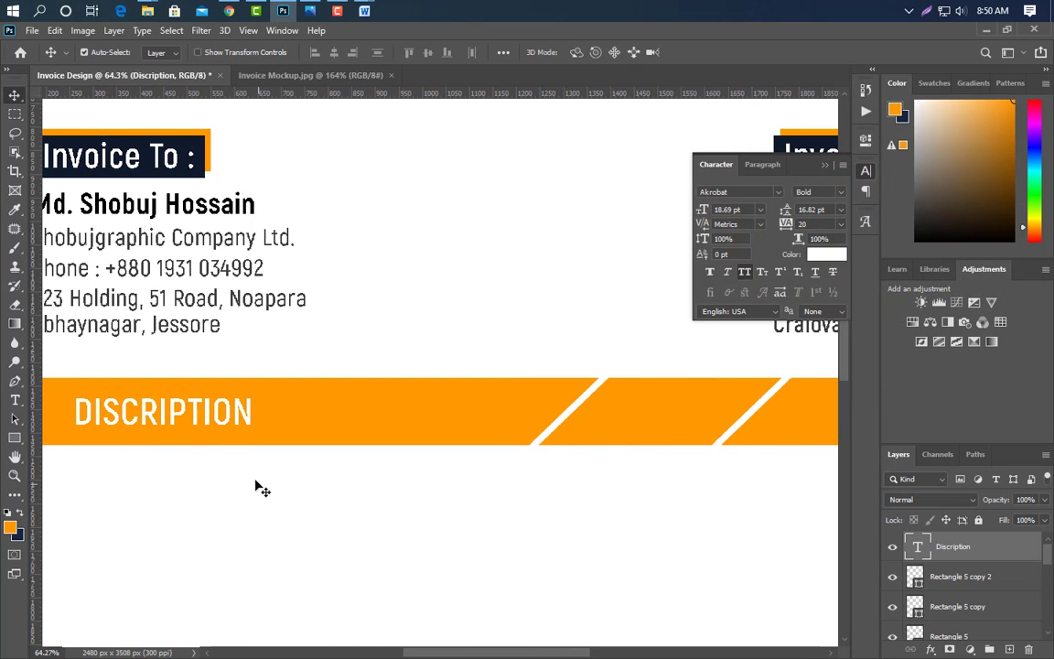
- Copy the heading into the next band section and retype it as PRICE
key(alt+shift)
drag(180, 415, 710, 414)
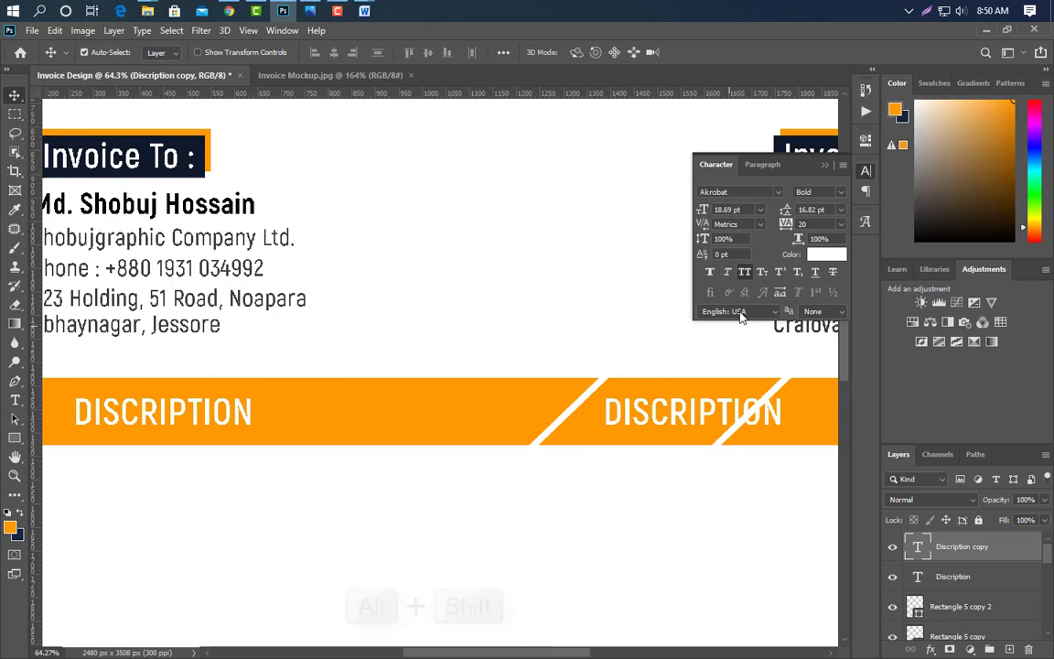
click(15, 400)
drag(604, 412, 785, 414)
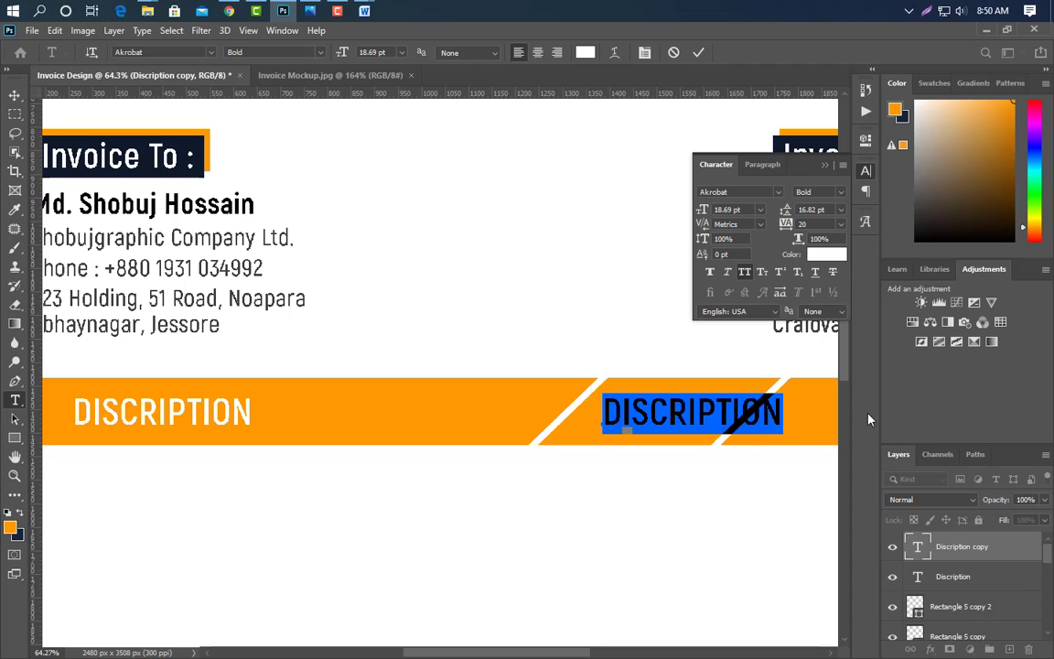
text(PRICE)
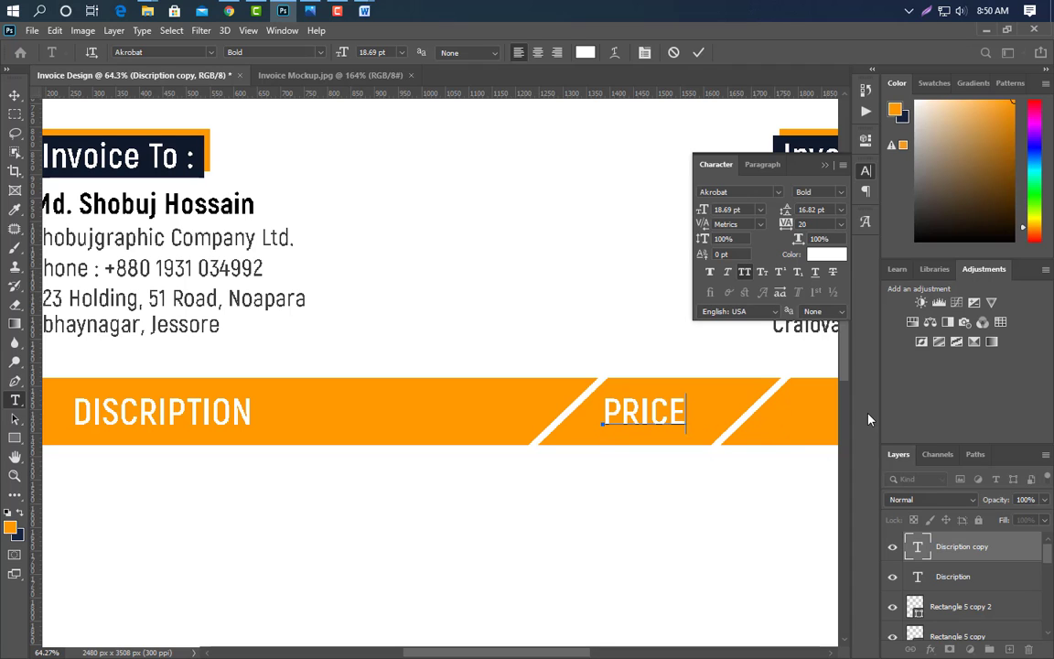
click(698, 52)
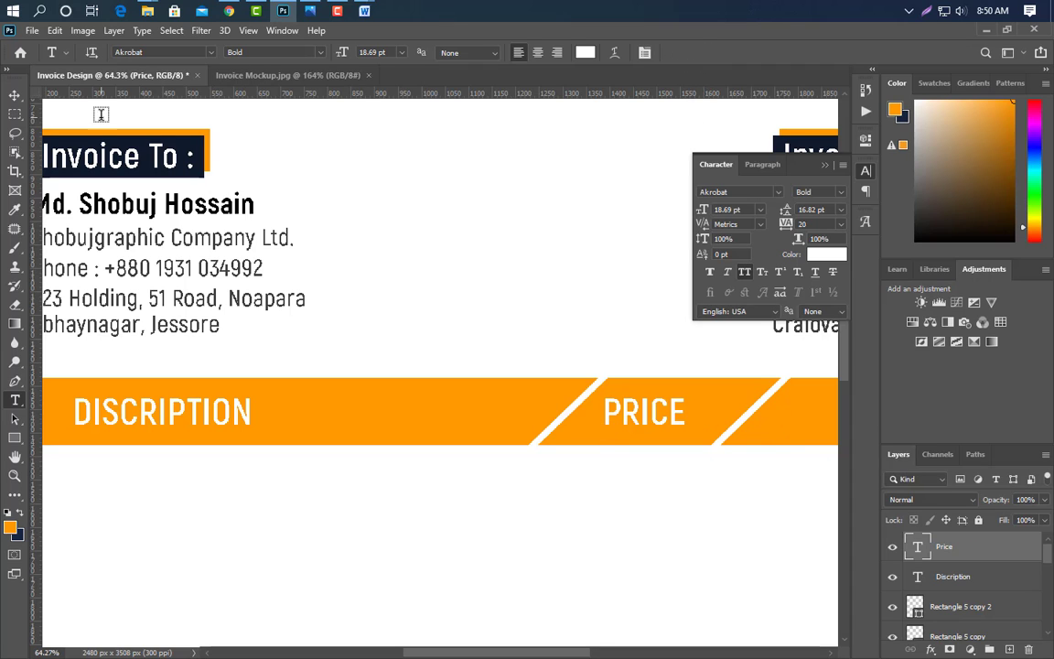
- Duplicate PRICE into the next section to the right and retype it as 2X
click(14, 94)
drag(571, 653, 626, 652)
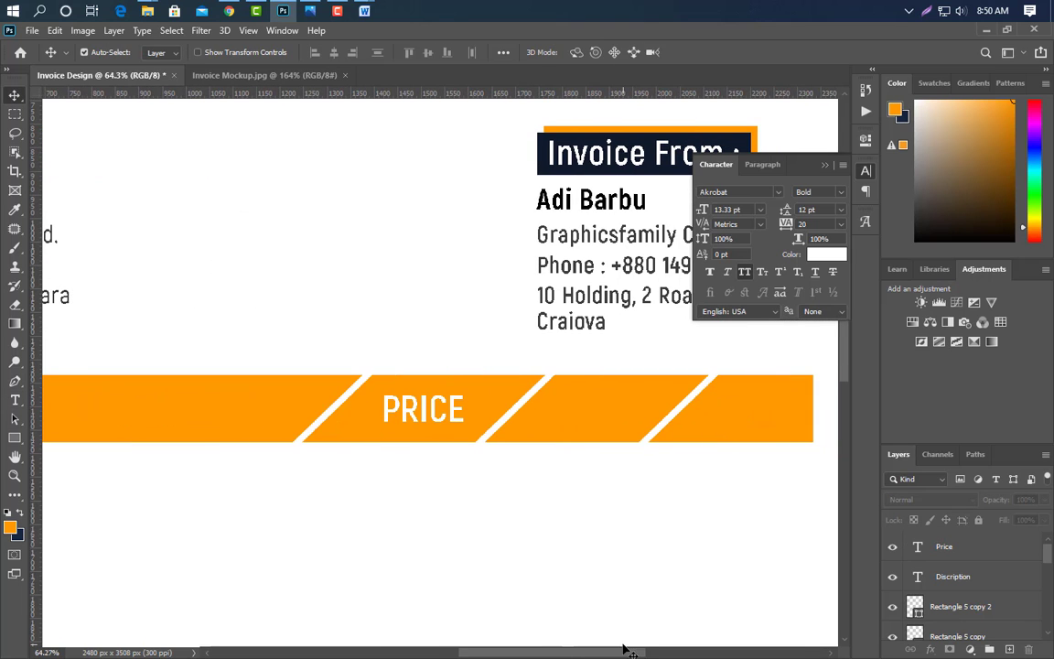
click(904, 549)
key(ctrl+j)
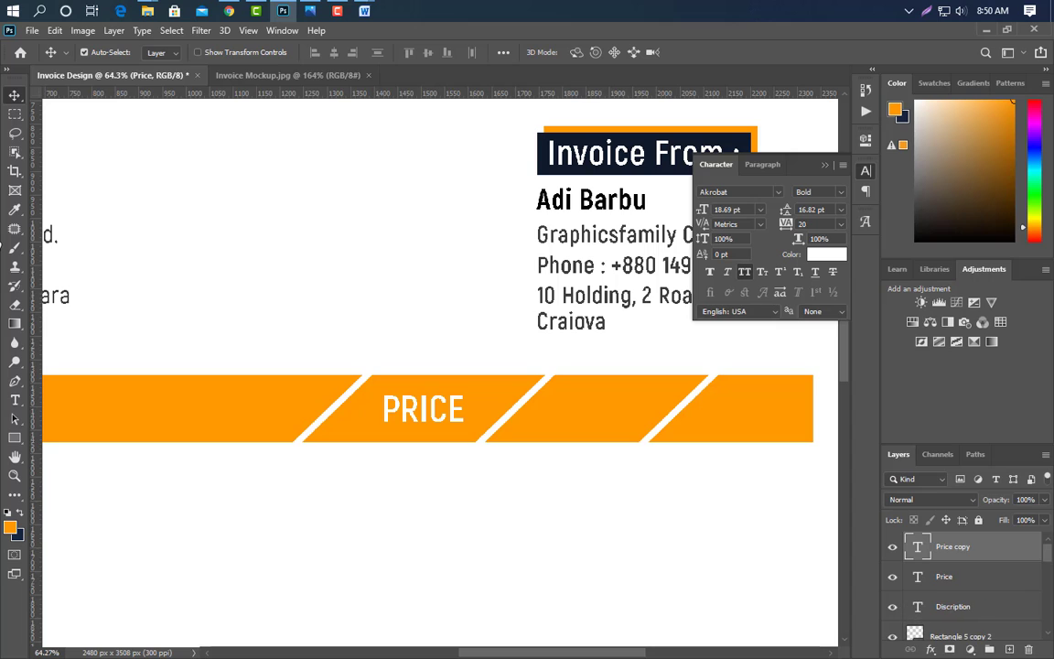
key(shift+Right)
key(shift+Right)
key(shift+Right)
key(shift+Right)
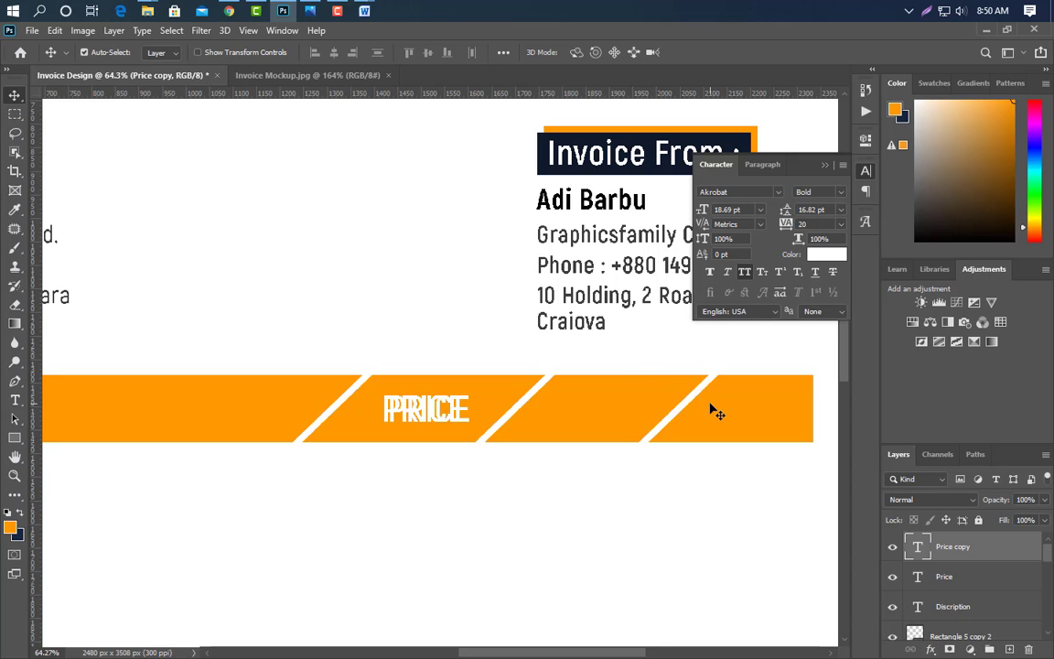
key(shift+Right)
key(shift+Right)
key(shift+Right)
key(shift+Right)
key(shift+Right)
key(shift+Right)
key(shift+Right)
key(shift+Right)
key(shift+Right)
key(shift+Right)
key(shift+Right)
key(shift+Right)
key(shift+Right)
key(shift+Right)
key(shift+Right)
key(shift+Right)
key(shift+Right)
key(shift+Right)
key(shift+Right)
key(shift+Right)
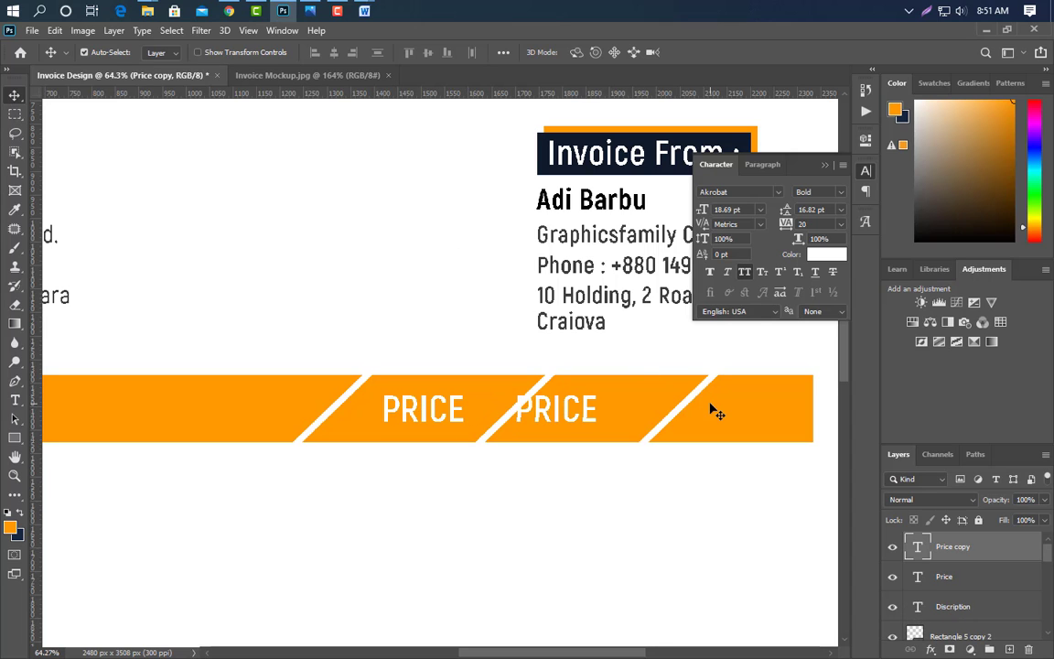
key(shift+Right)
key(shift+Right)
key(shift+Right)
key(shift+Right)
key(t)
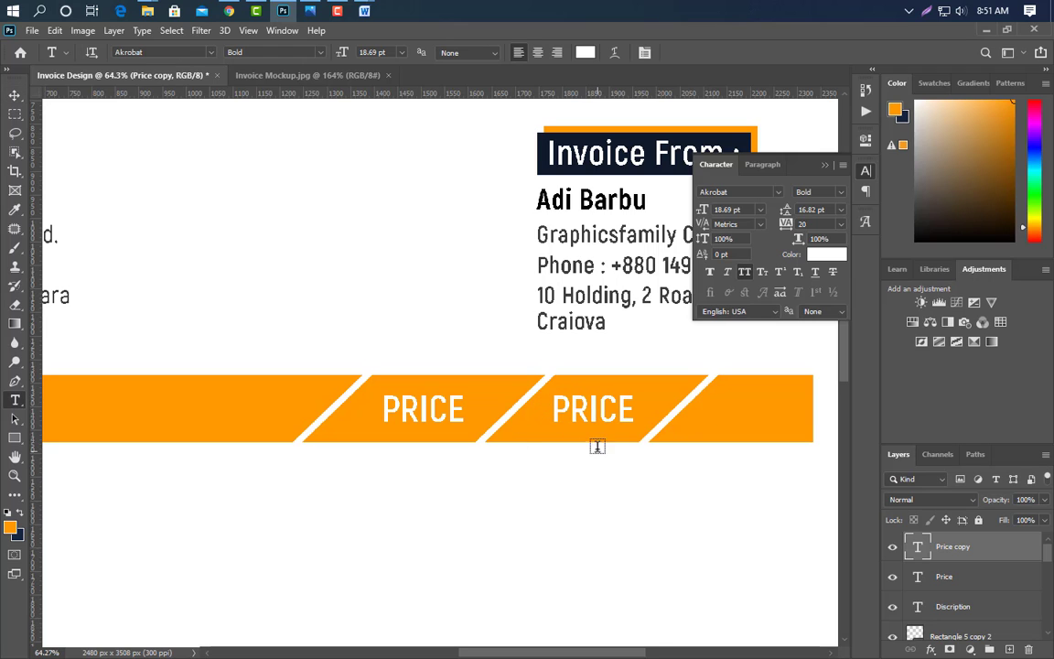
double_click(558, 406)
text(2X)
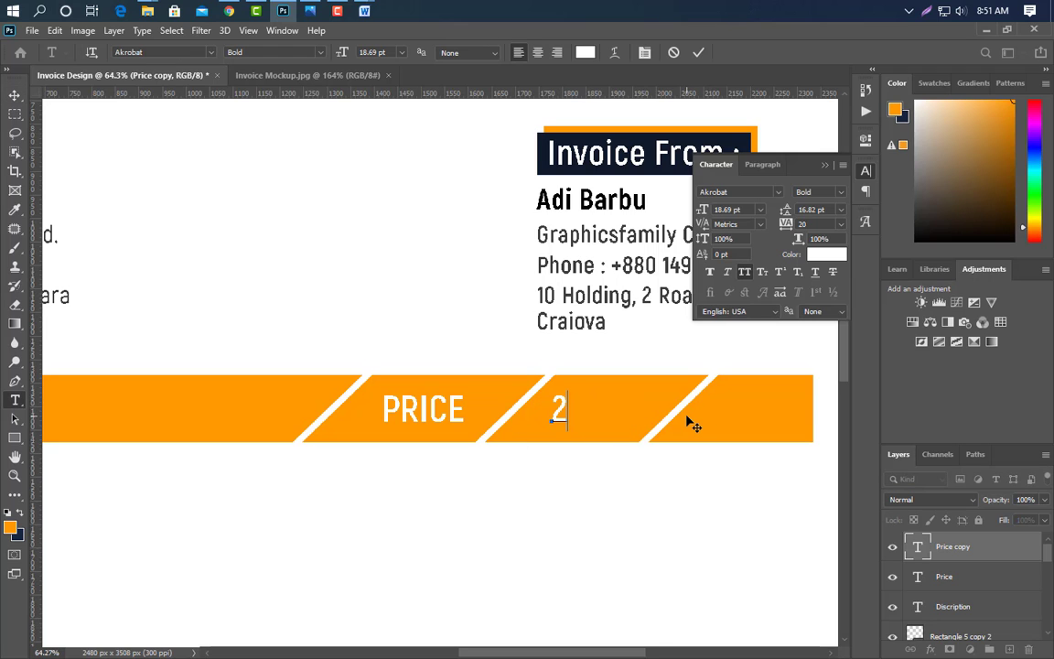
click(698, 52)
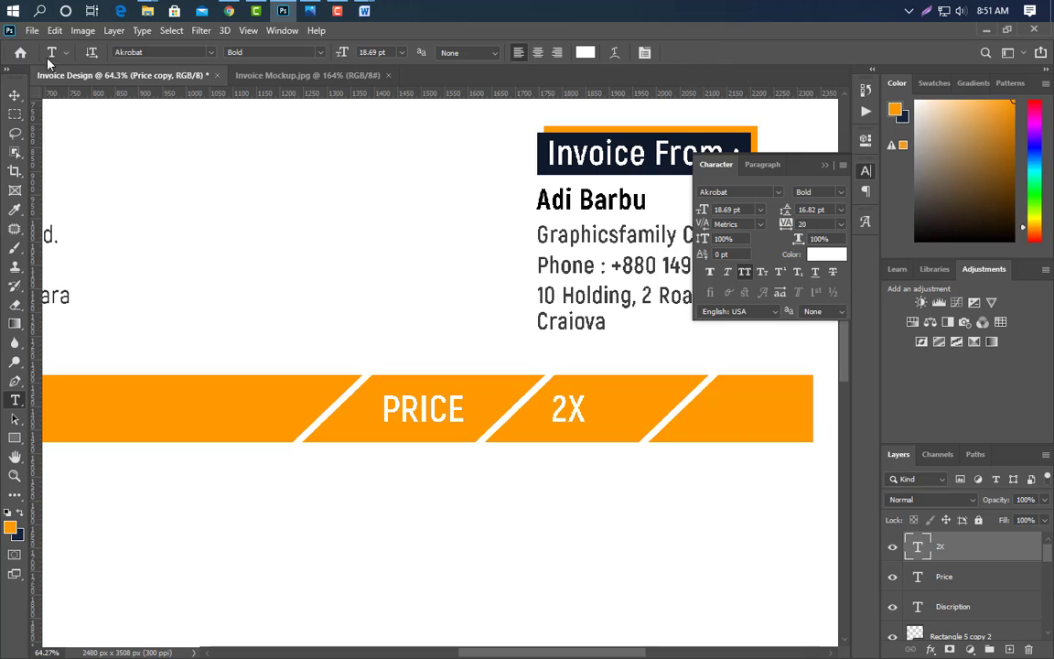
- Centre 2X, then duplicate it into the last section and retype it as TOTAL
click(14, 95)
key(shift+Right)
key(shift+Right)
key(shift+Right)
key(shift+Right)
key(shift+Right)
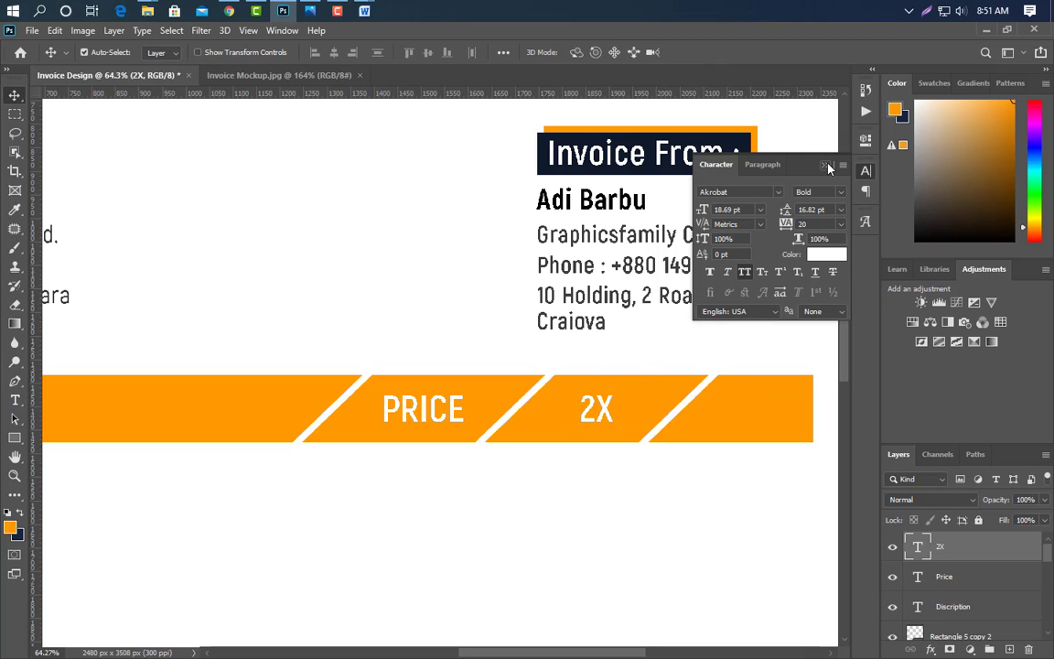
click(826, 167)
key(ctrl+j)
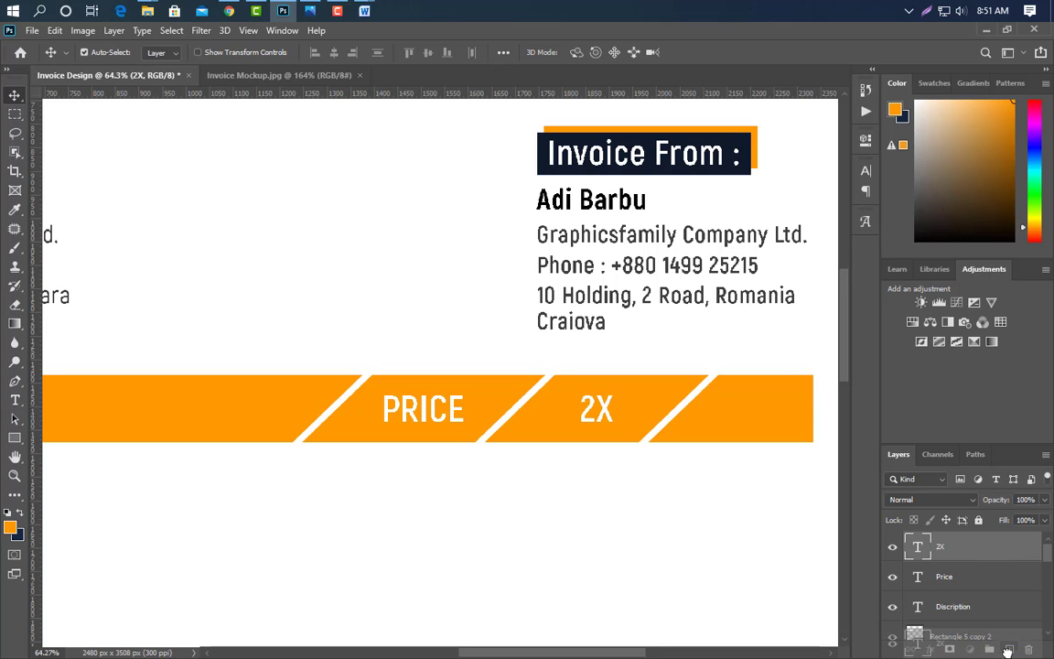
key(shift+Right)
key(shift+Right)
key(shift+Right)
key(shift+Right)
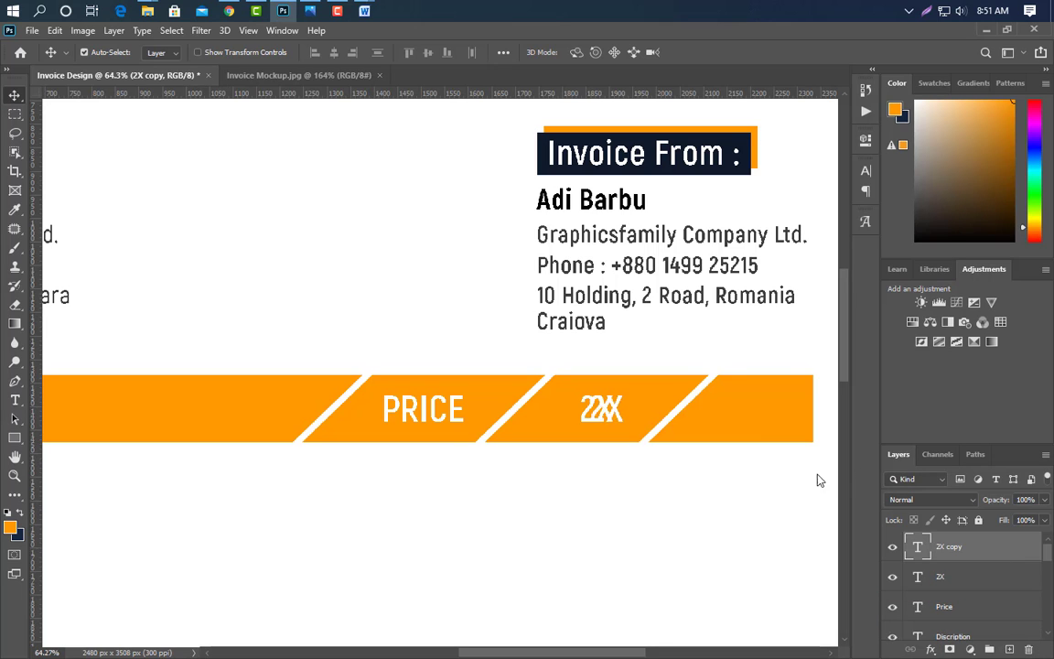
key(shift+Right)
key(shift+Right)
key(shift+Right)
key(shift+Right)
key(shift+Right)
key(shift+Right)
key(shift+Right)
key(shift+Right)
key(shift+Right)
key(shift+Right)
key(shift+Right)
key(shift+Right)
key(shift+Right)
key(shift+Right)
key(shift+Right)
key(shift+Right)
key(shift+Right)
key(shift+Right)
key(shift+Right)
key(shift+Right)
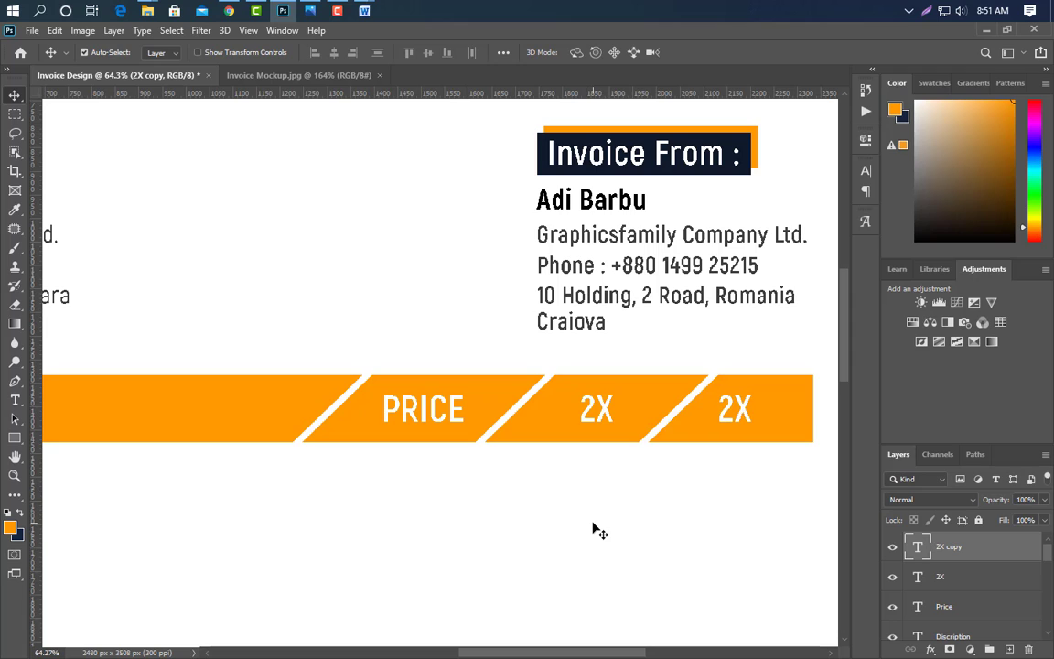
click(15, 400)
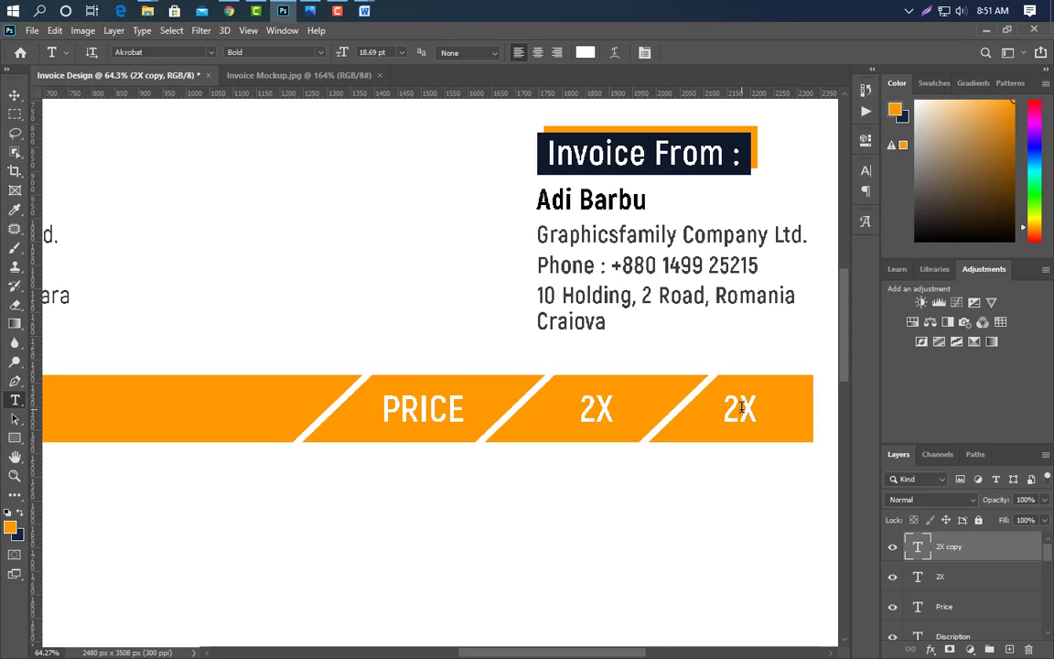
double_click(729, 409)
text(T)
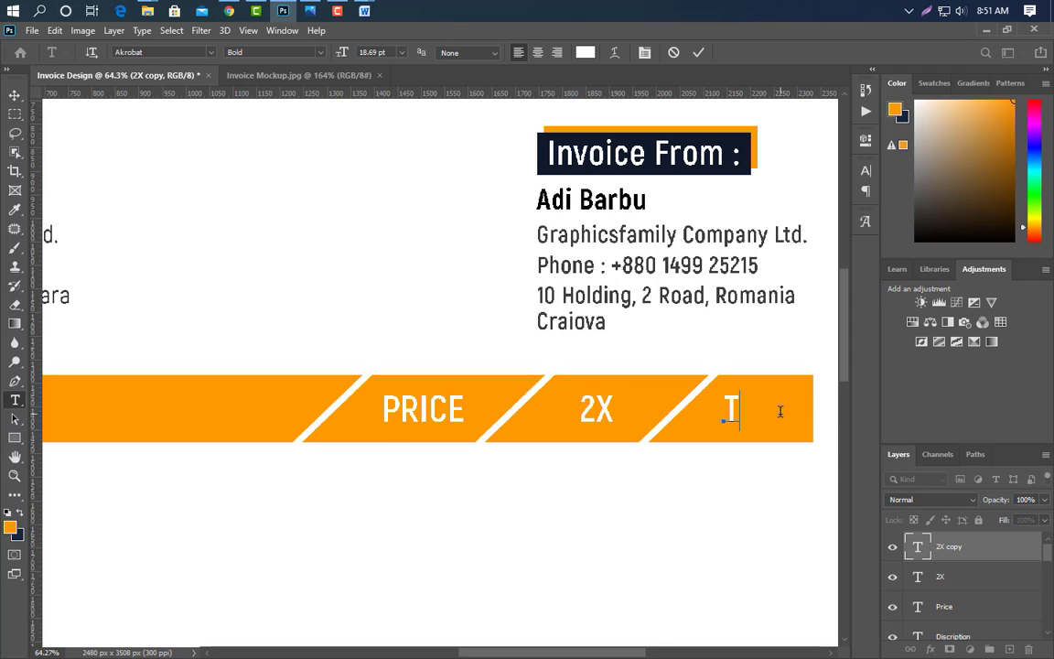
text(OTAL)
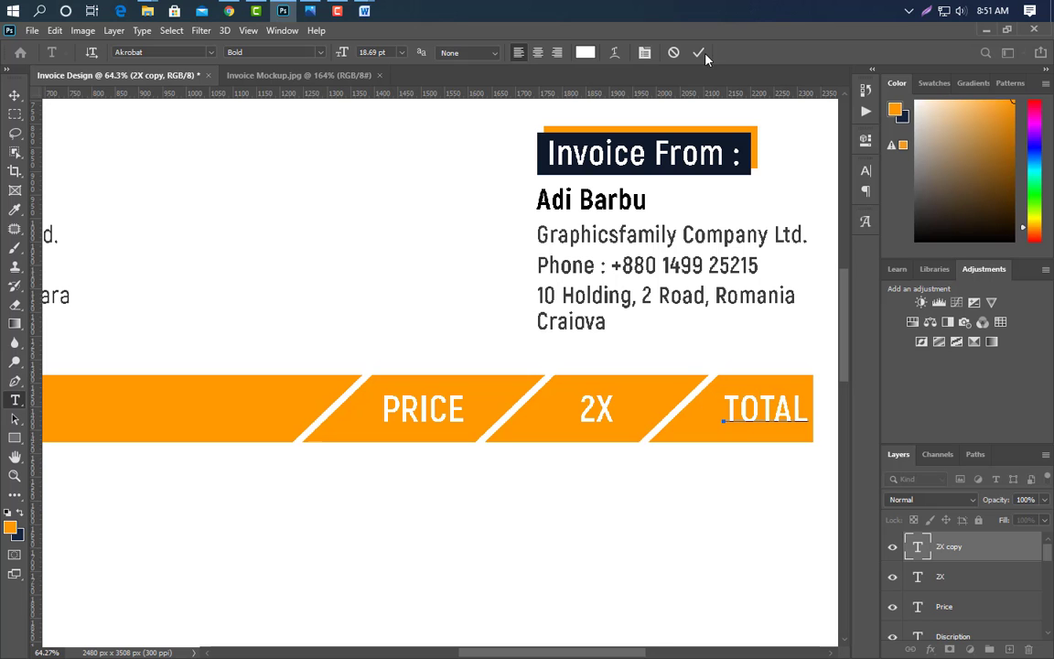
key(ctrl+Return)
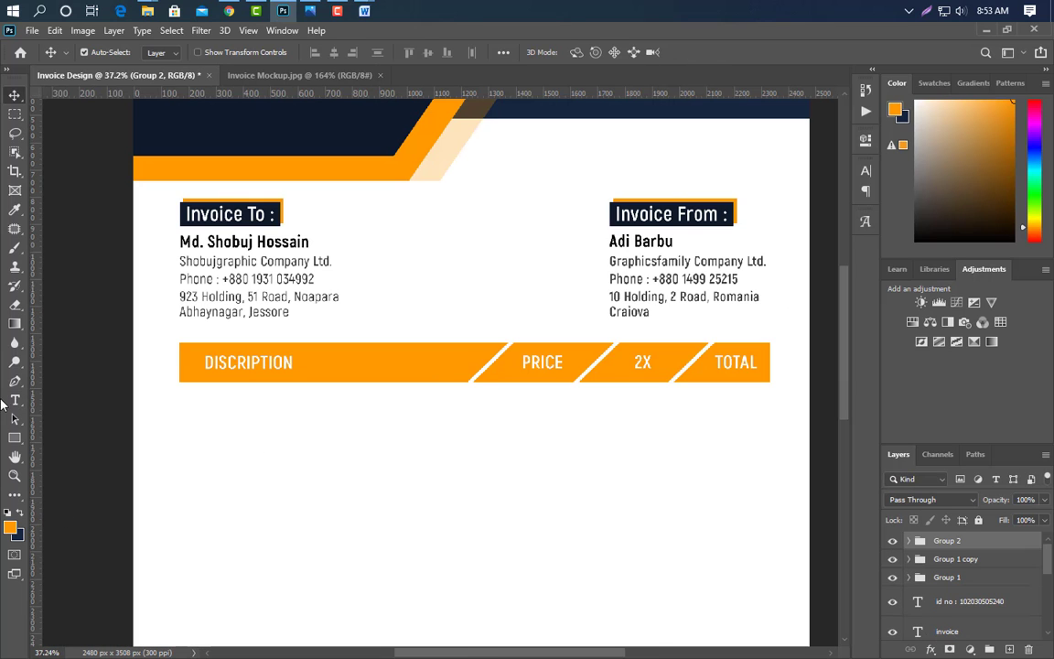
- Add a 'Business Card Design' line under the header in navy SemiBold, without all caps
key(t)
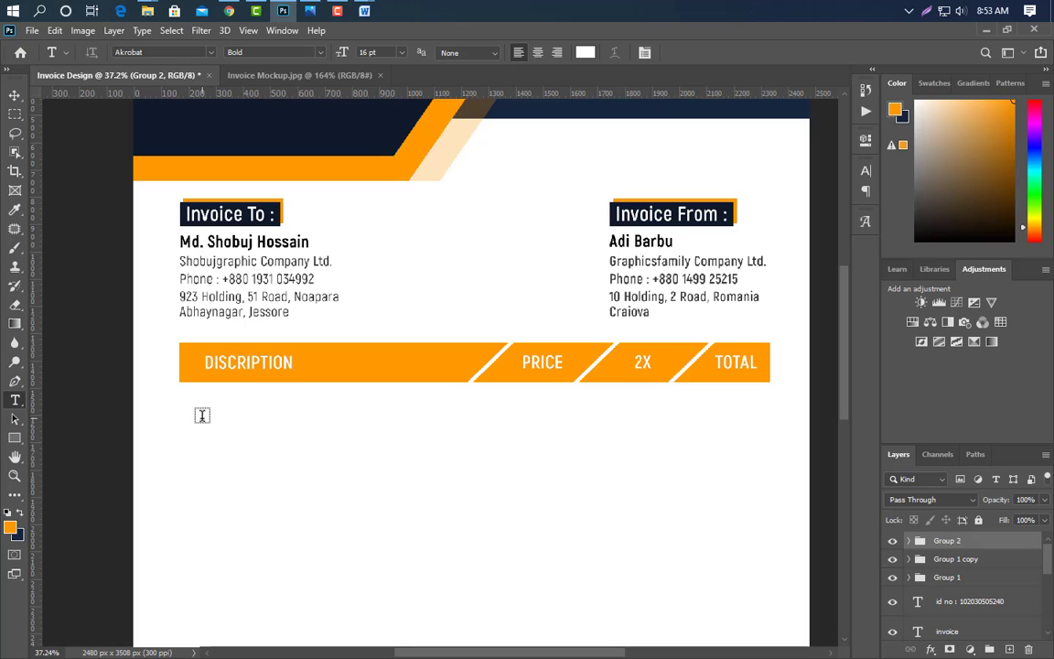
click(204, 414)
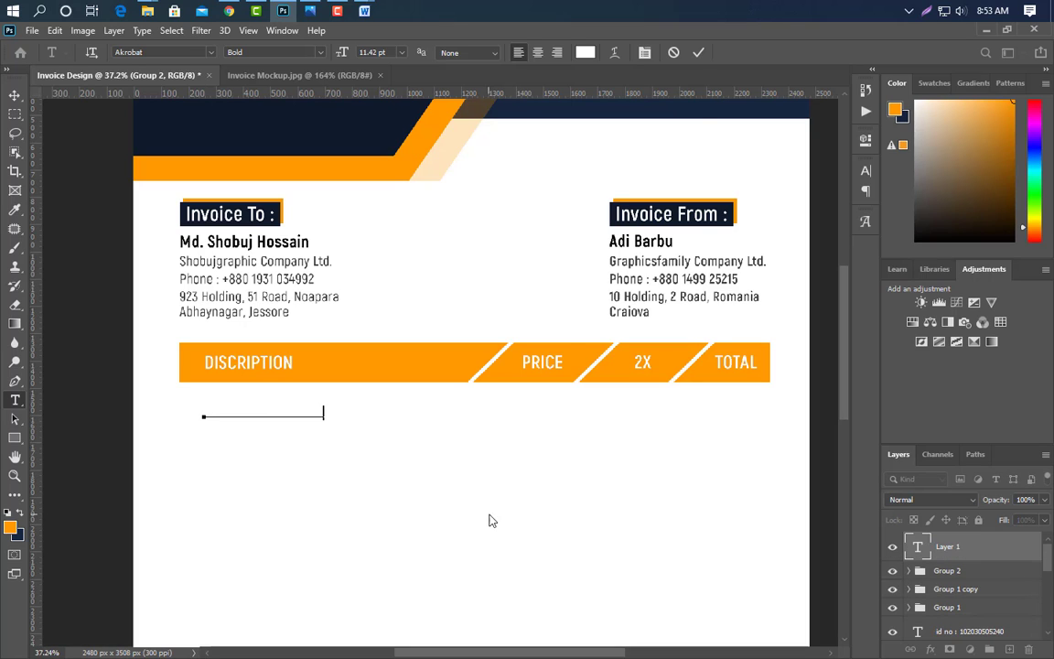
click(698, 54)
click(866, 171)
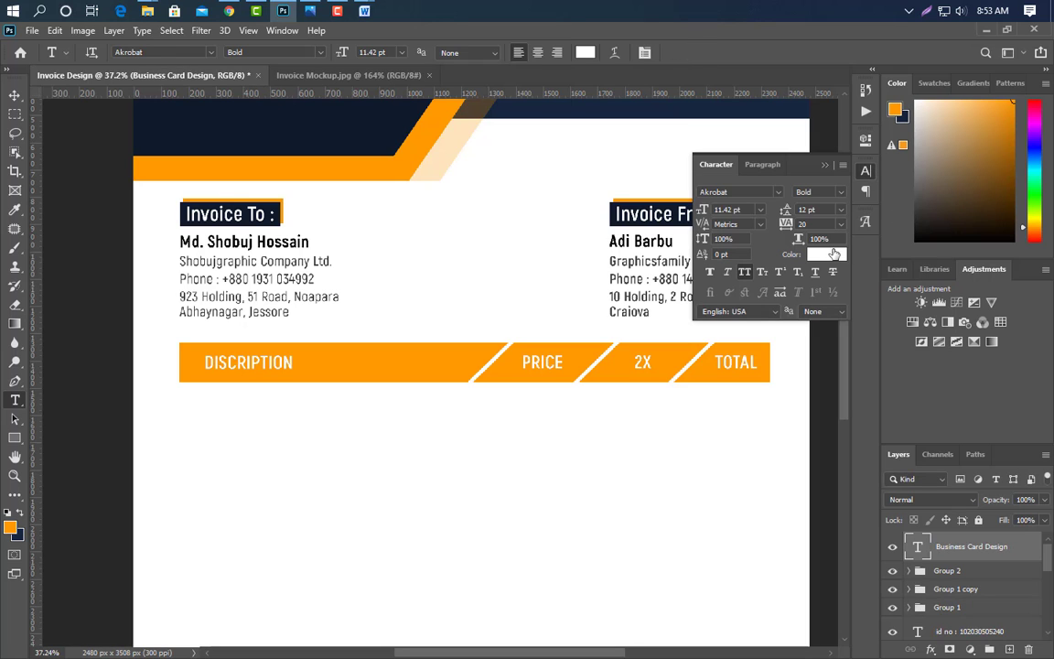
click(829, 256)
click(253, 107)
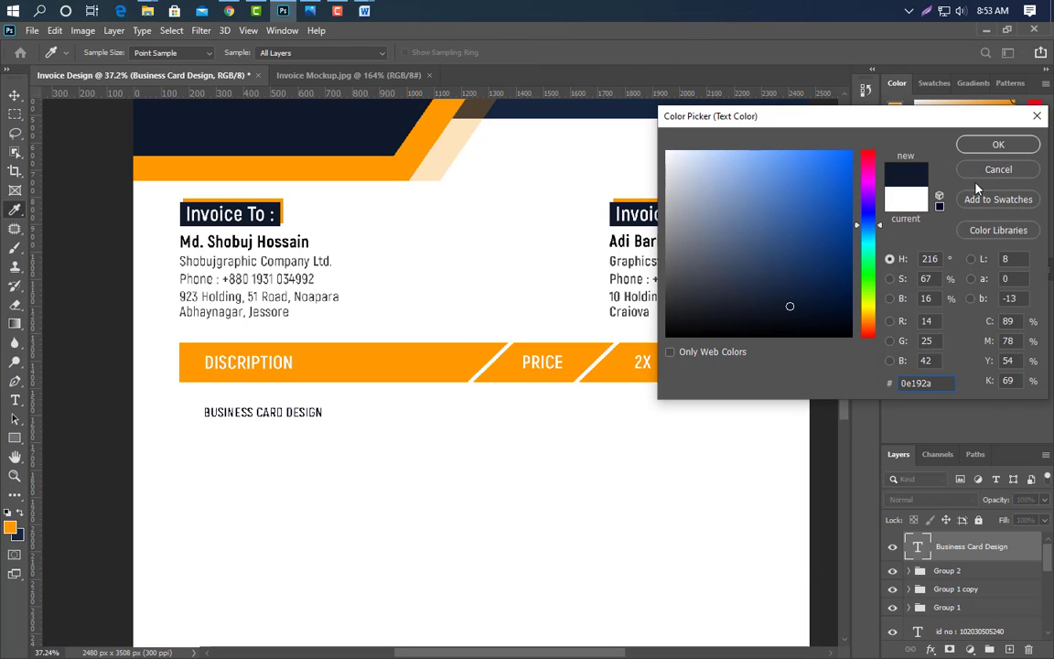
key(Return)
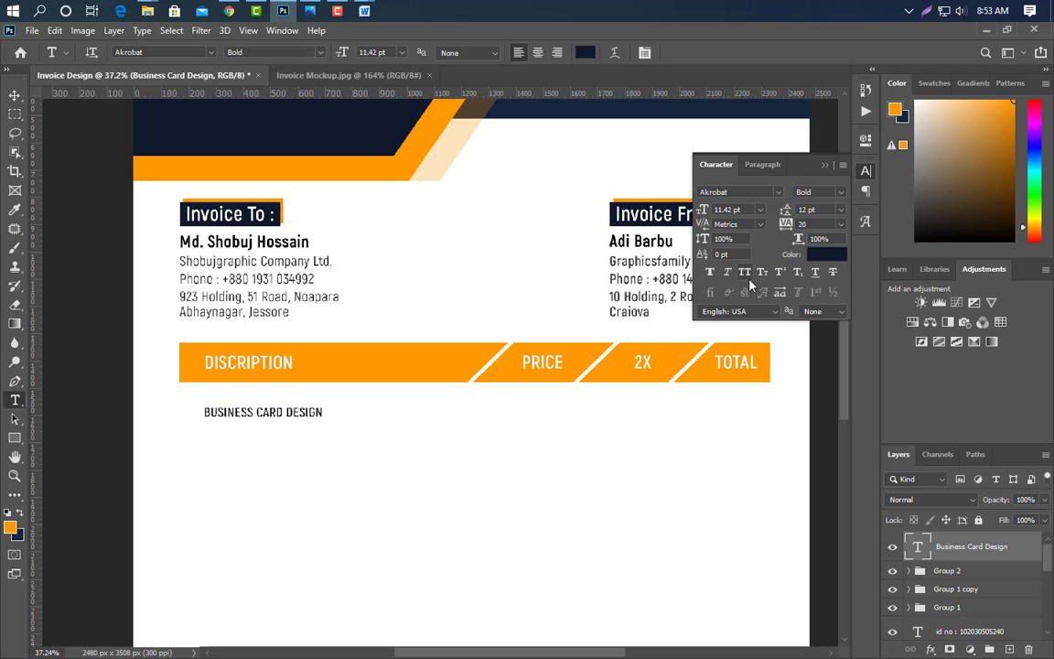
click(746, 274)
click(840, 192)
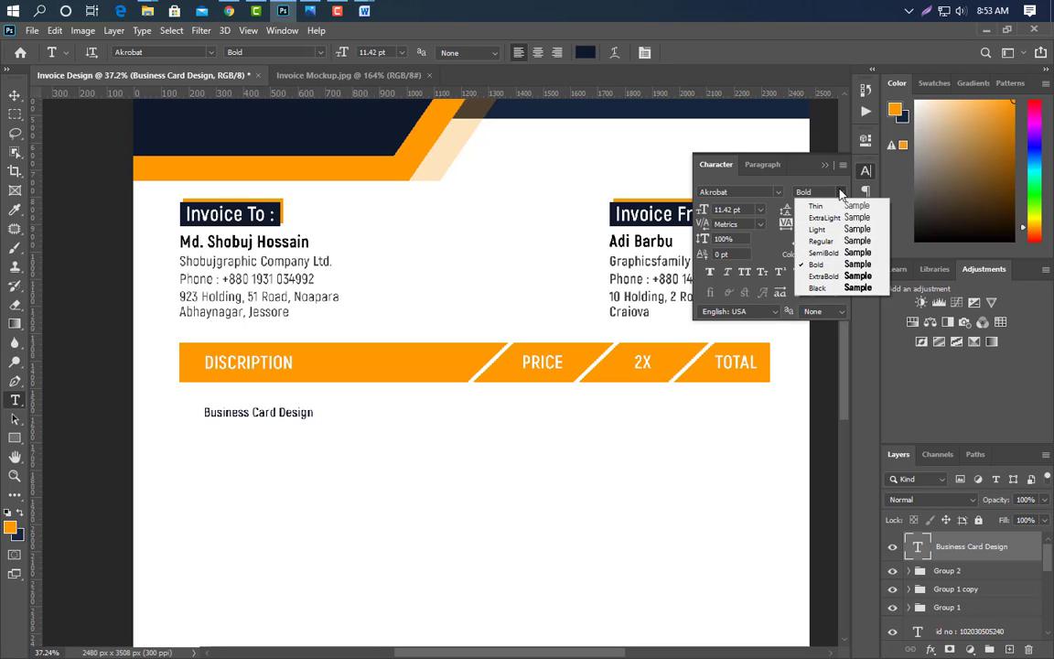
click(827, 253)
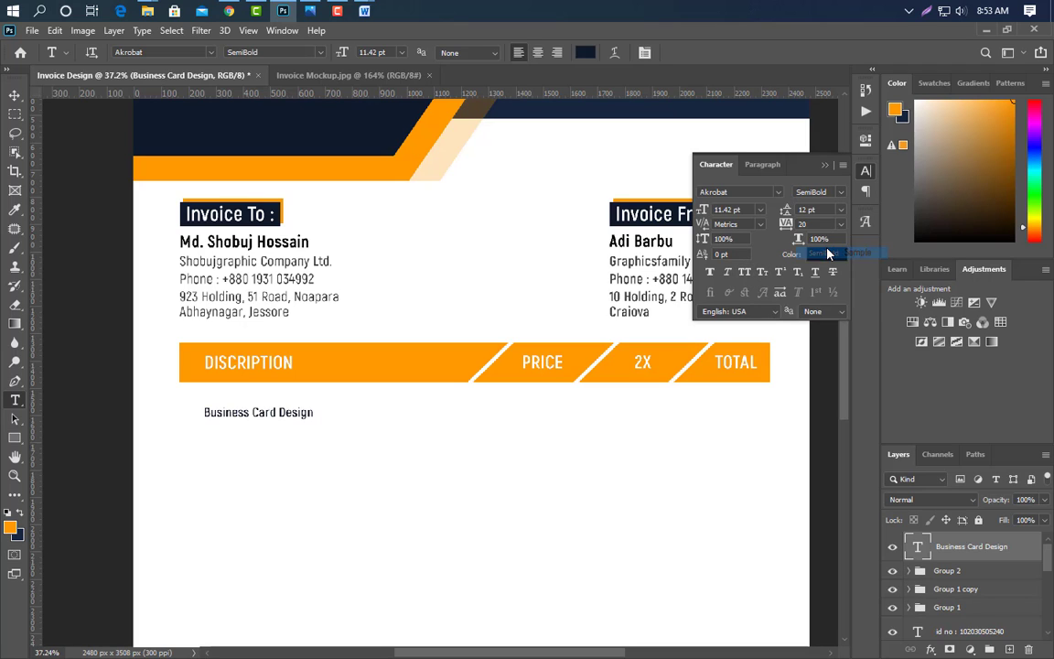
click(825, 166)
- Enlarge the Business Card Design text by about 124% and set it to 15 pt
key(ctrl+t)
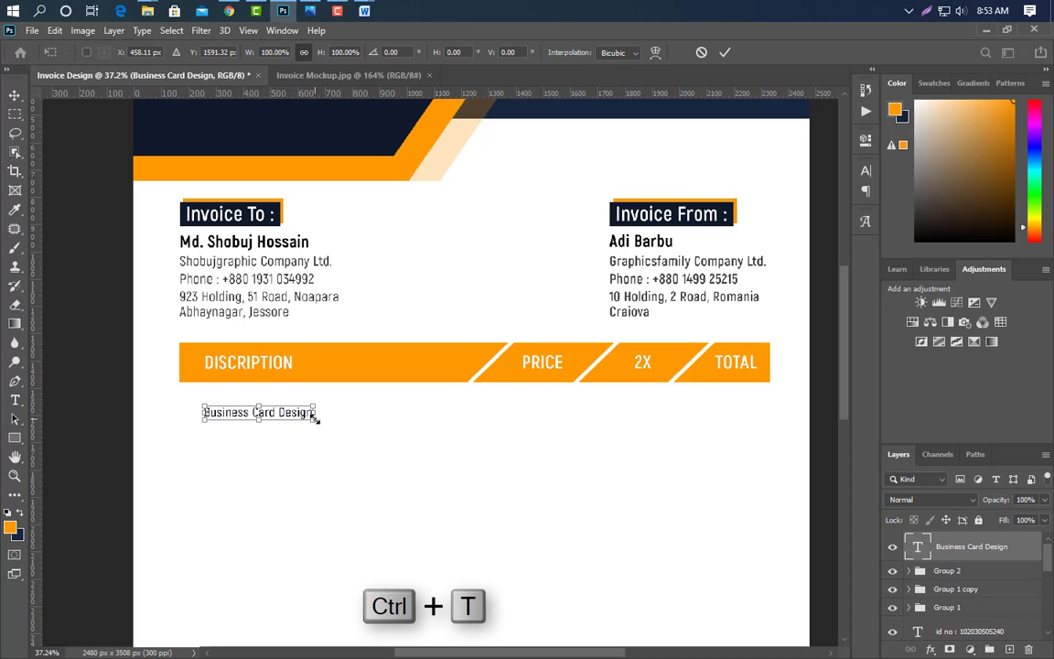
drag(316, 416, 340, 417)
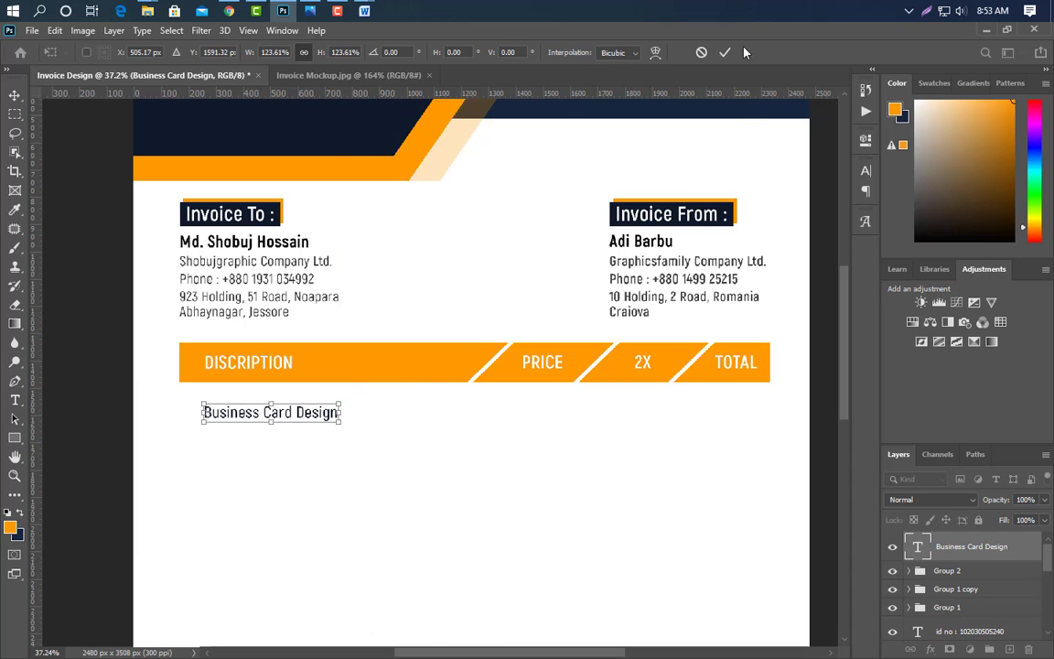
click(724, 52)
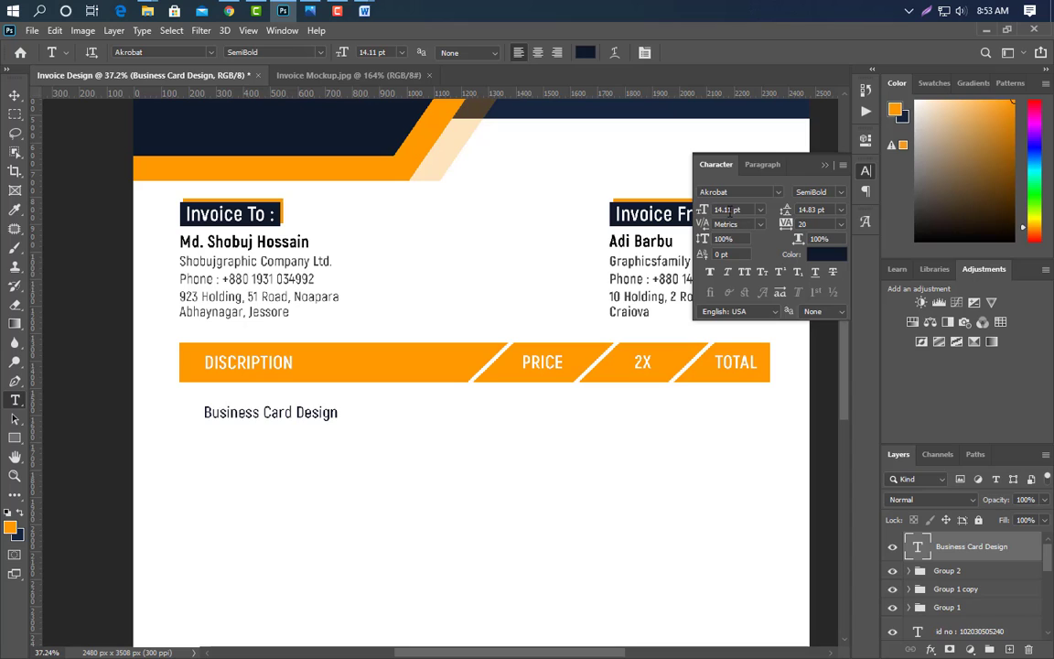
text(15)
key(Return)
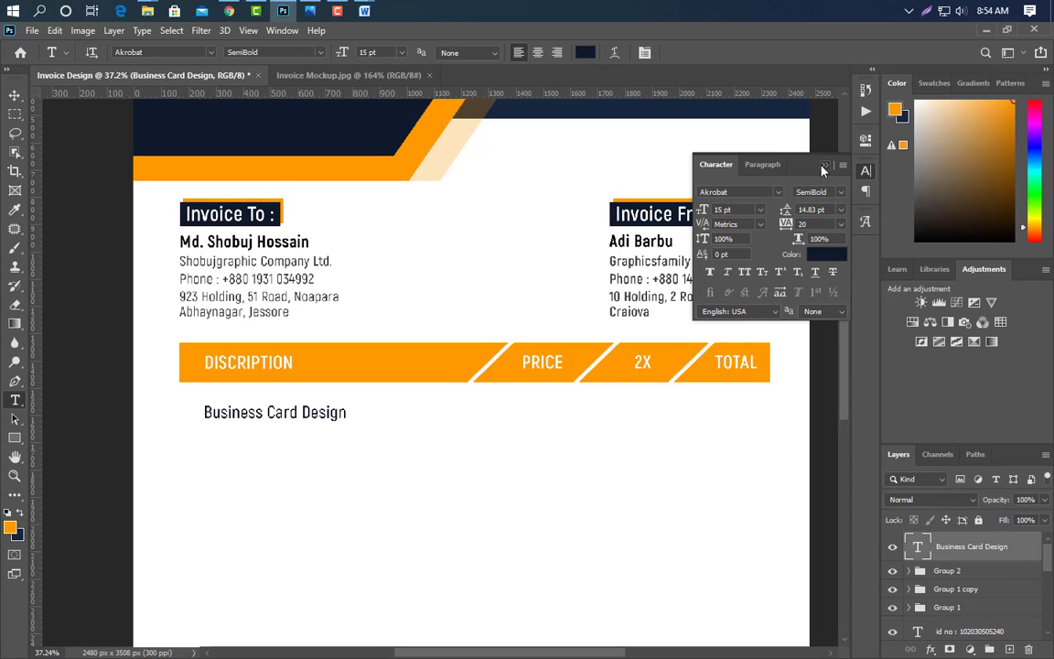
click(824, 165)
key(v)
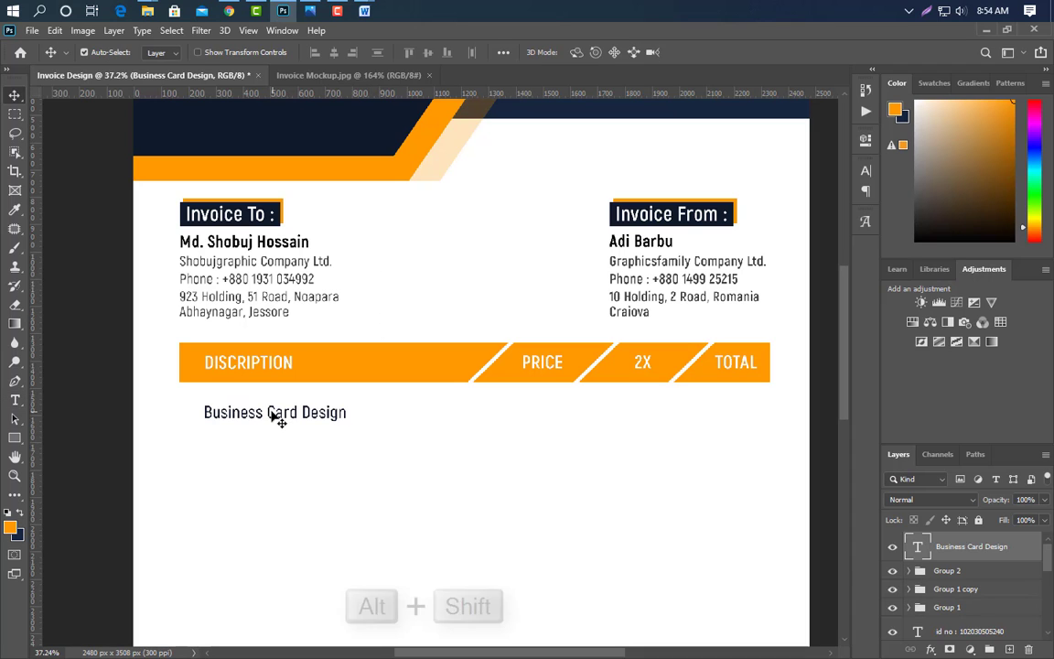
- Copy the item text to the PRICE column, change it to 20$, and line it up under PRICE
drag(271, 415, 567, 411)
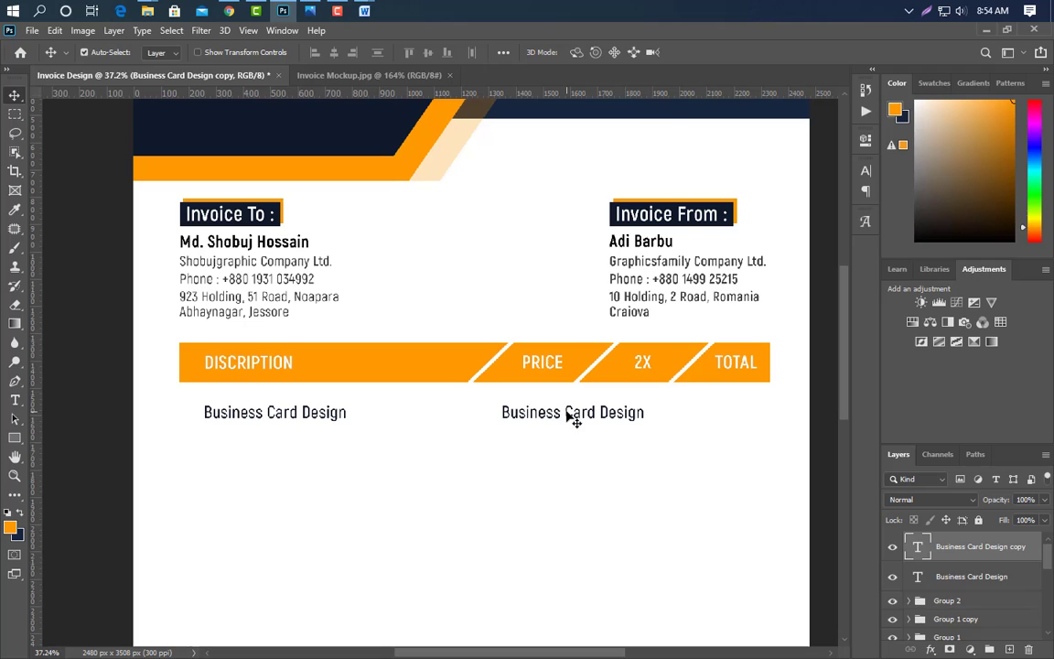
click(15, 401)
drag(502, 412, 687, 424)
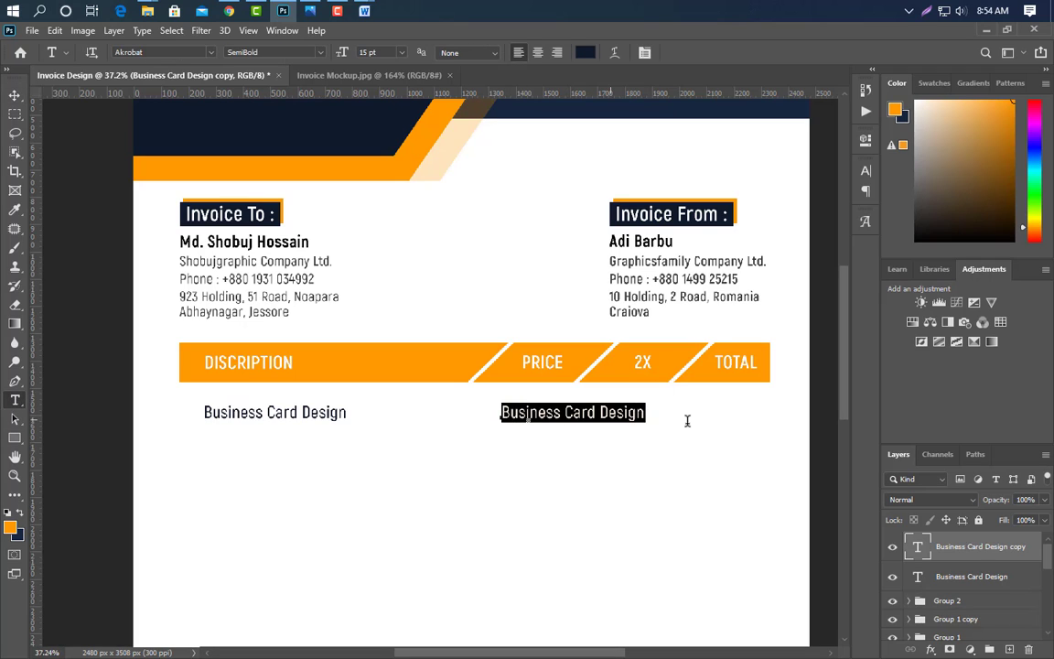
text(20$)
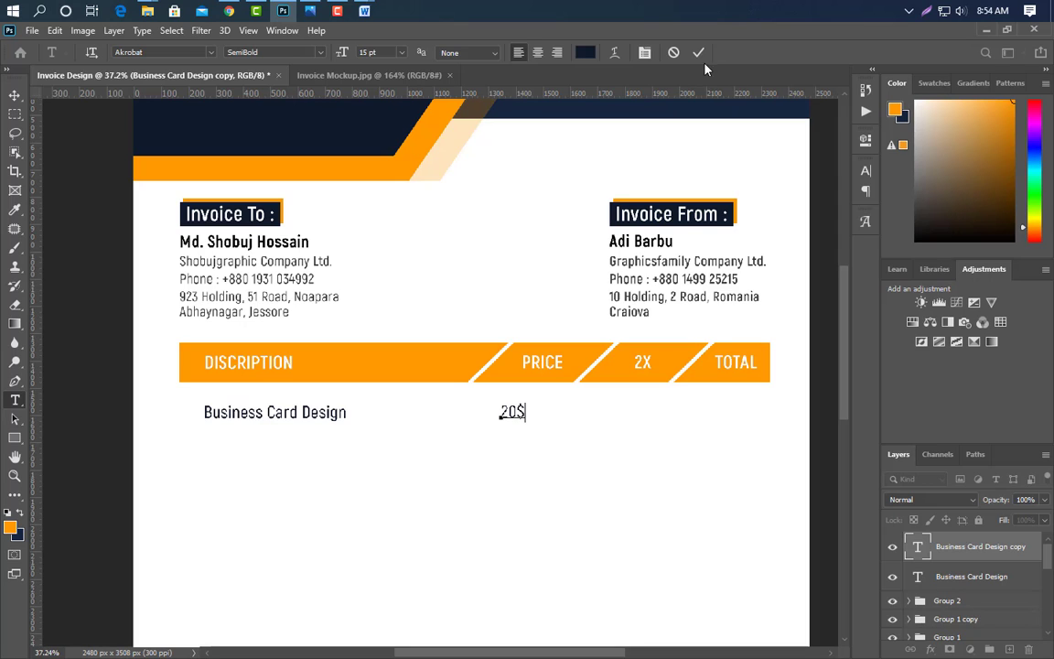
key(ctrl+Return)
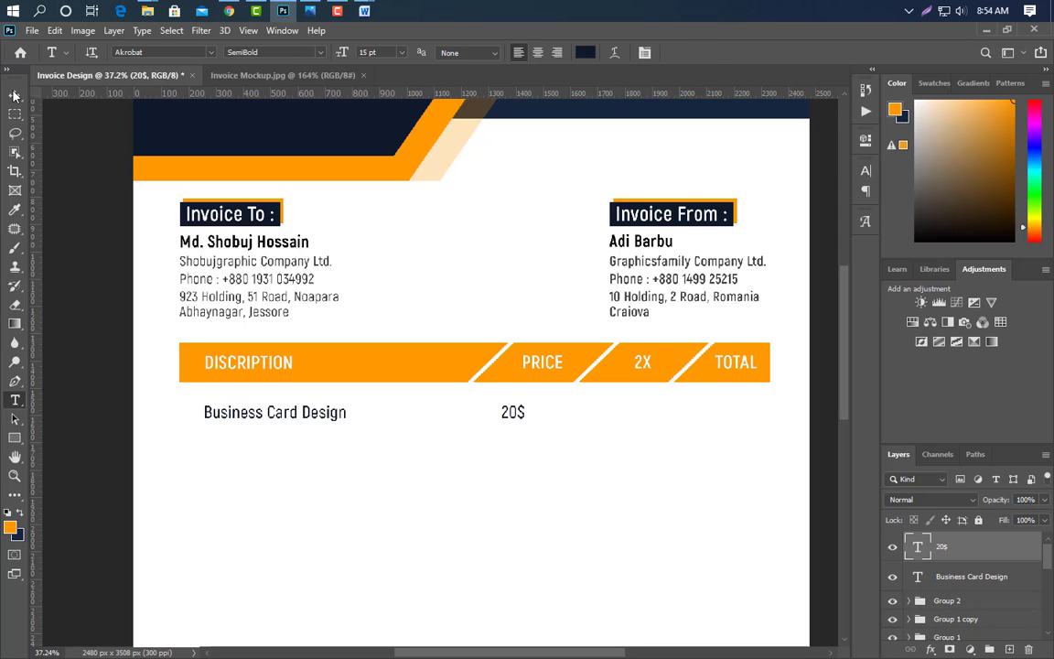
click(14, 94)
key(Right)
key(Right)
key(Right)
key(Right)
key(shift+Right)
key(shift+Right)
key(shift+Right)
key(shift+Right)
key(shift+Right)
key(shift+Right)
key(shift+Right)
key(shift+Right)
key(shift+Right)
key(shift+Right)
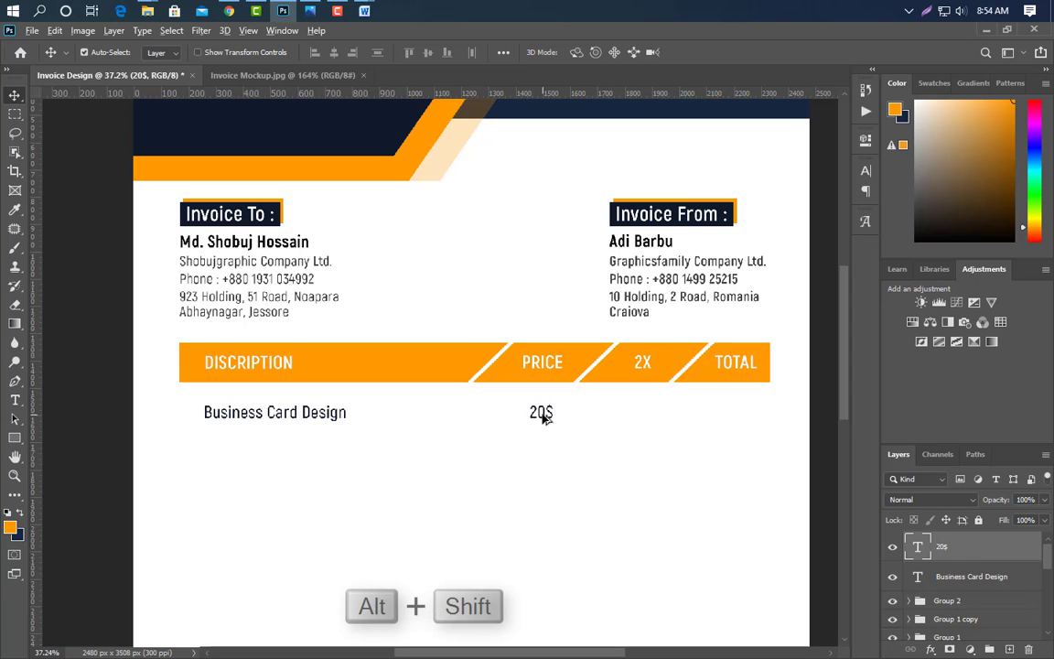
- Copy the 20$ text under 2X and change it to 40$
drag(544, 417, 644, 418)
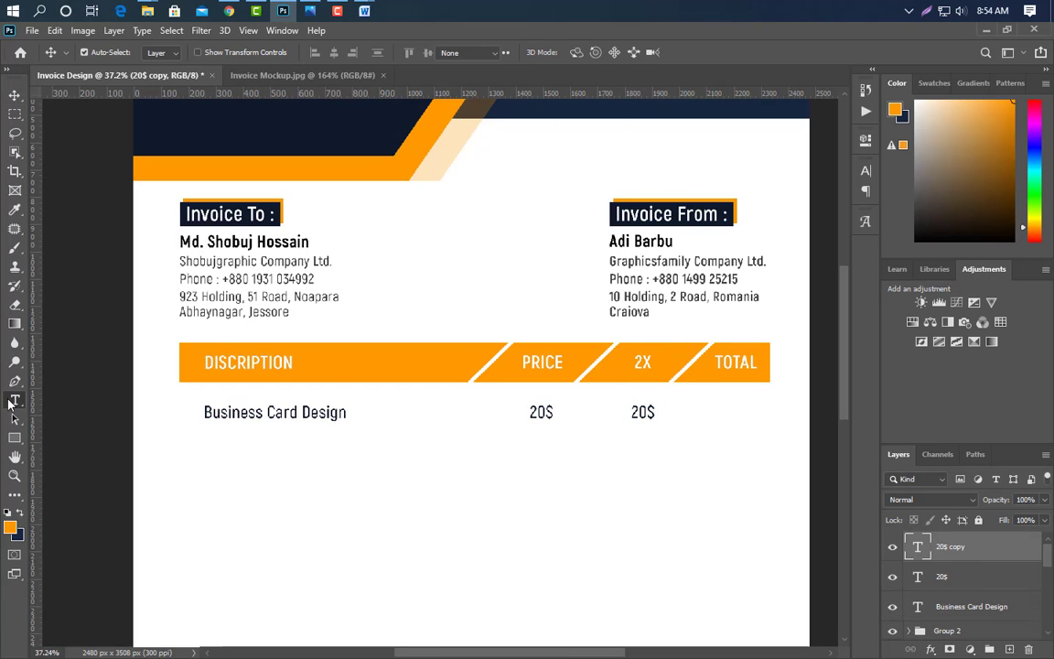
click(15, 400)
click(642, 413)
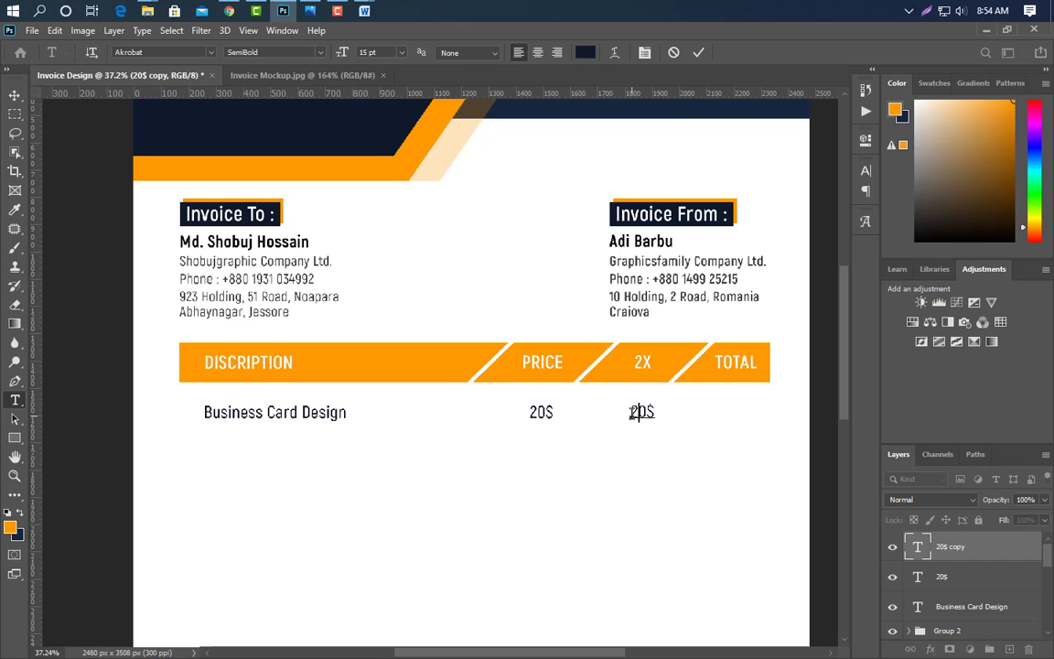
text(40)
click(699, 53)
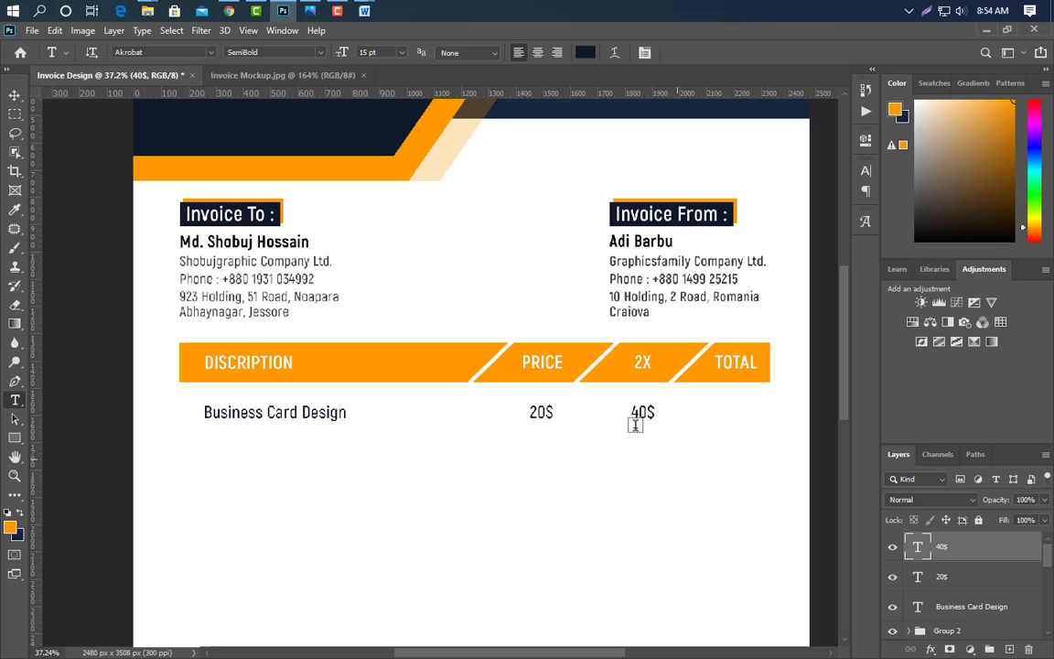
- Copy the 40$ text under TOTAL and change it to 60$
click(13, 95)
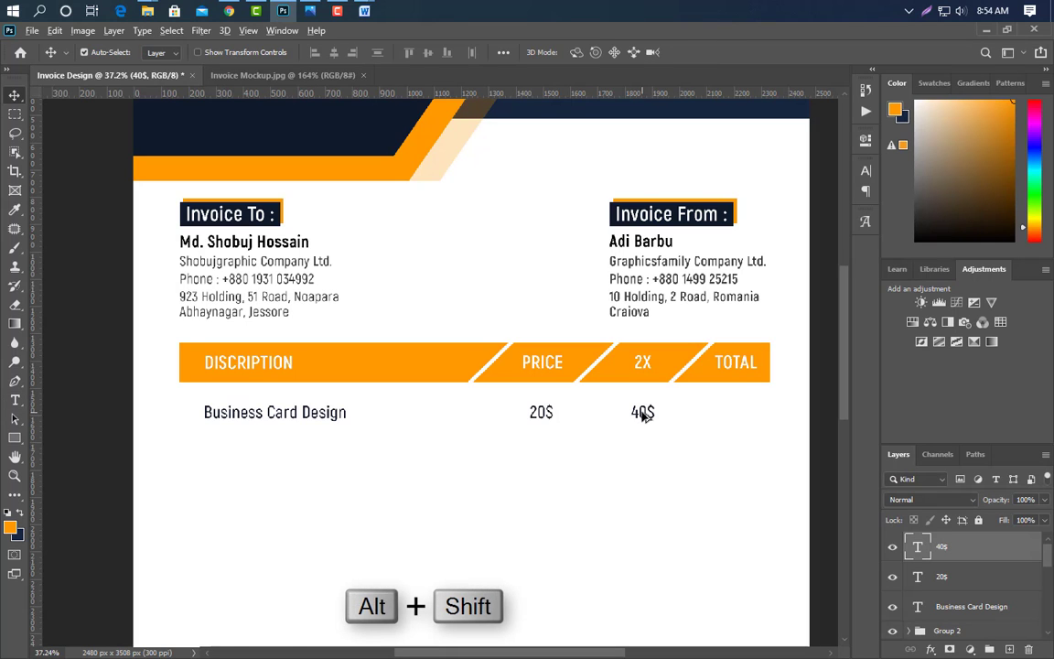
drag(642, 413, 733, 420)
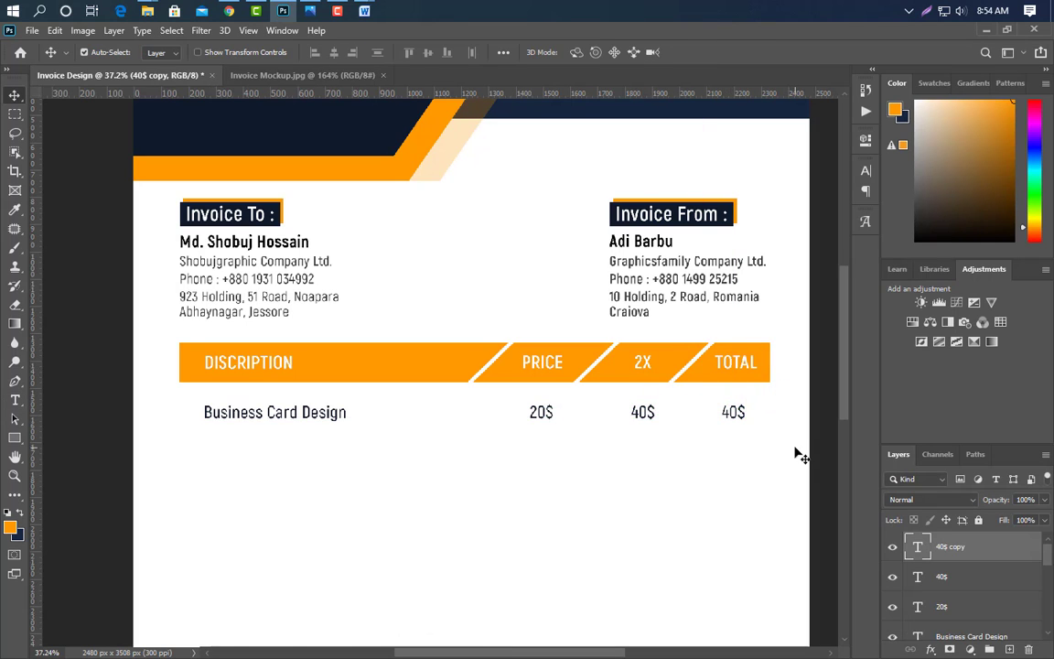
text(t)
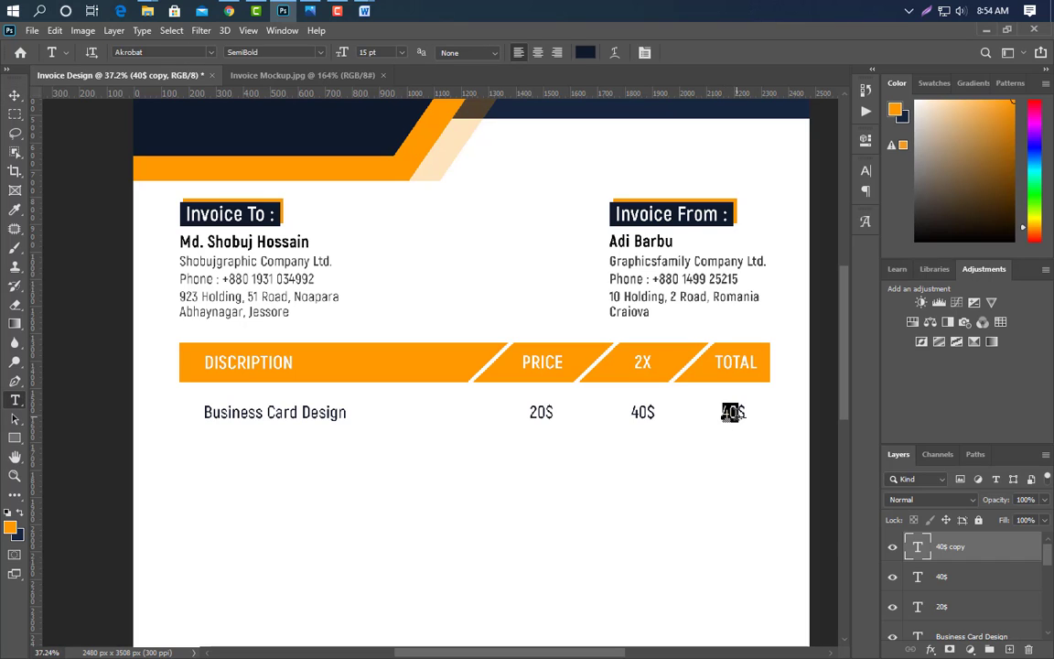
text(60)
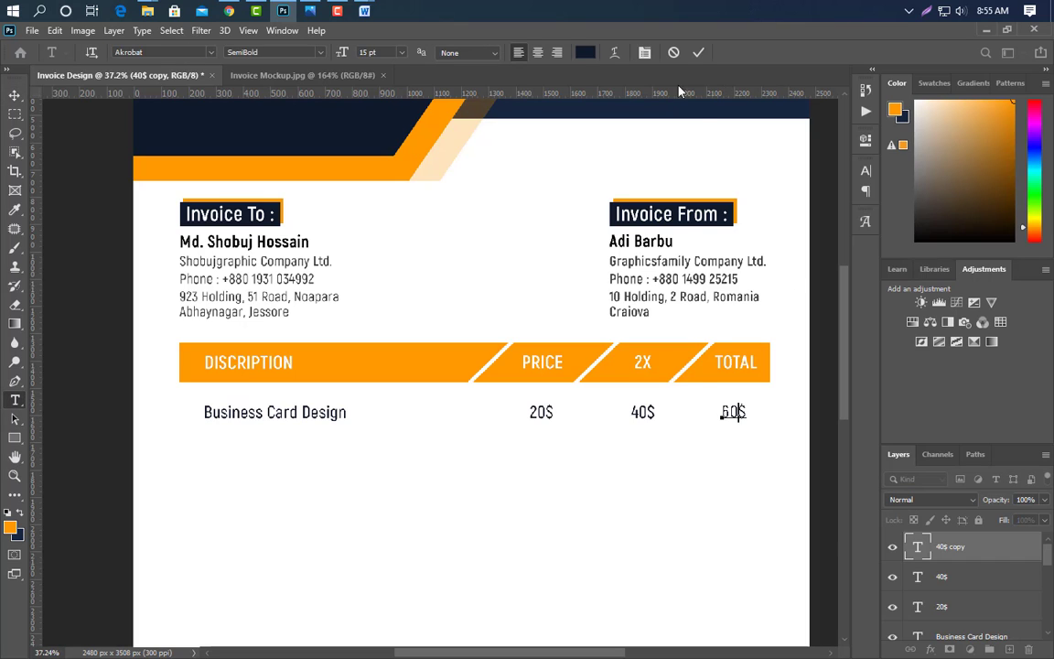
click(698, 54)
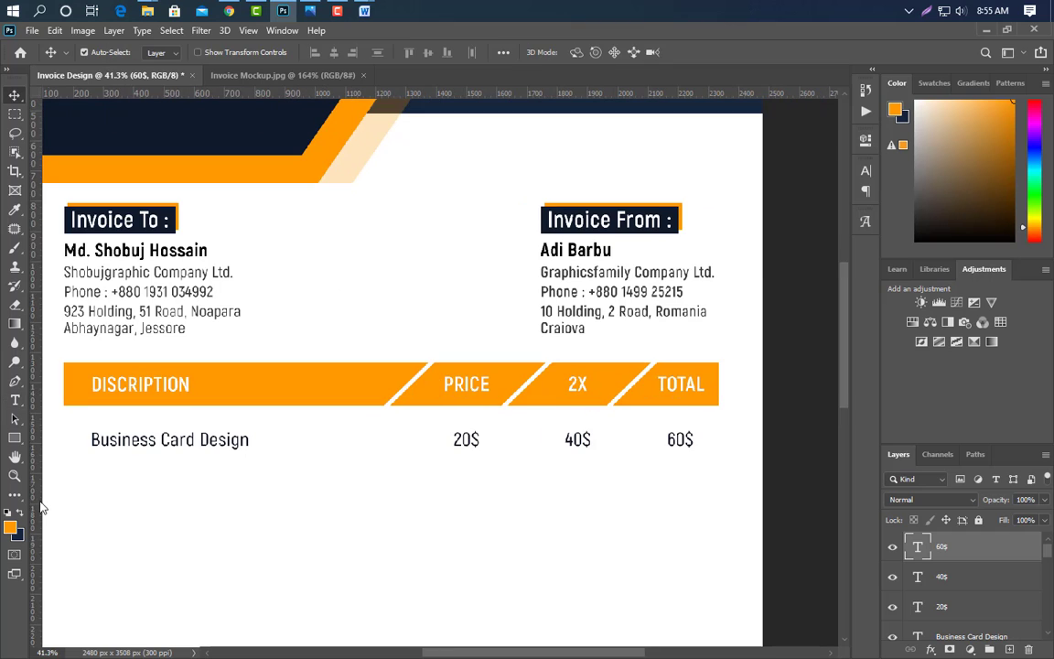
- Draw a thin dark navy bar across the table width, just below the Business Card Design row
click(16, 440)
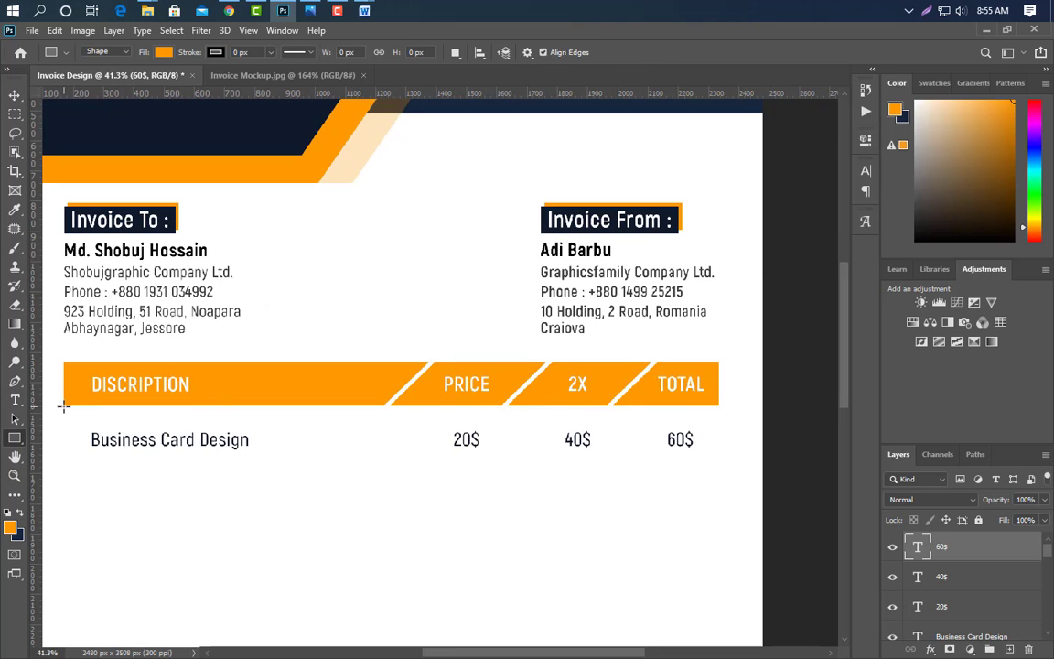
drag(63, 406, 718, 410)
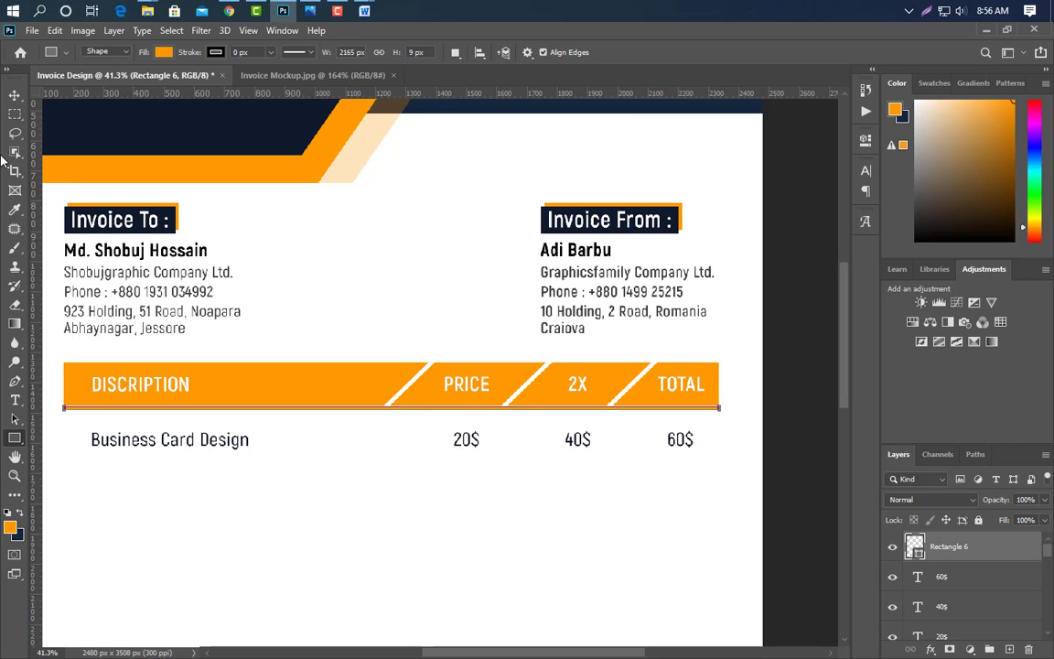
click(15, 95)
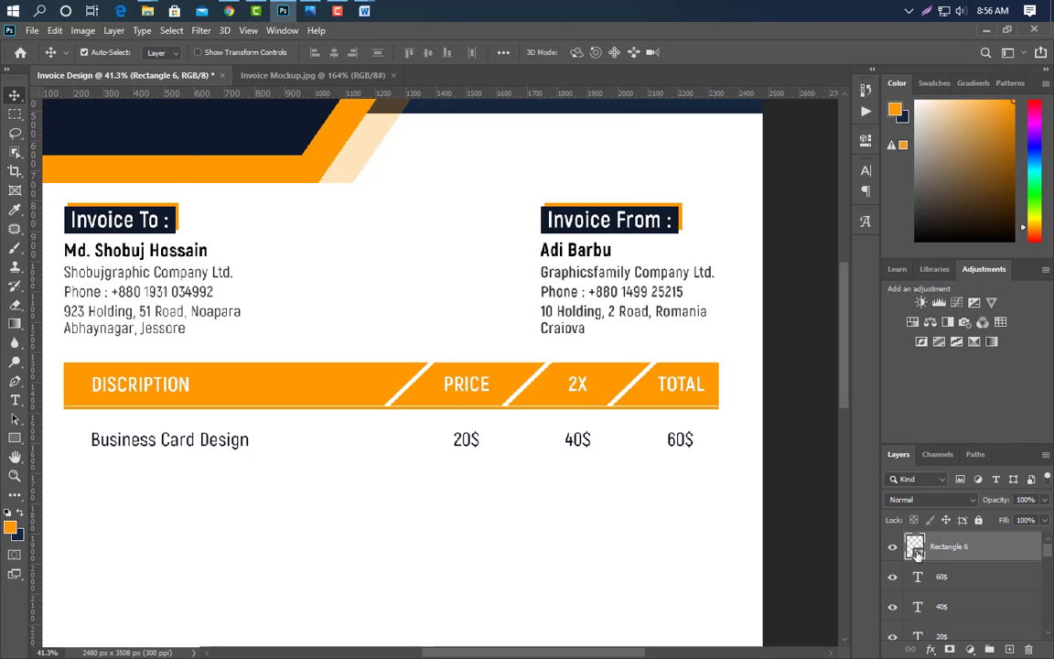
double_click(916, 553)
click(815, 166)
key(Return)
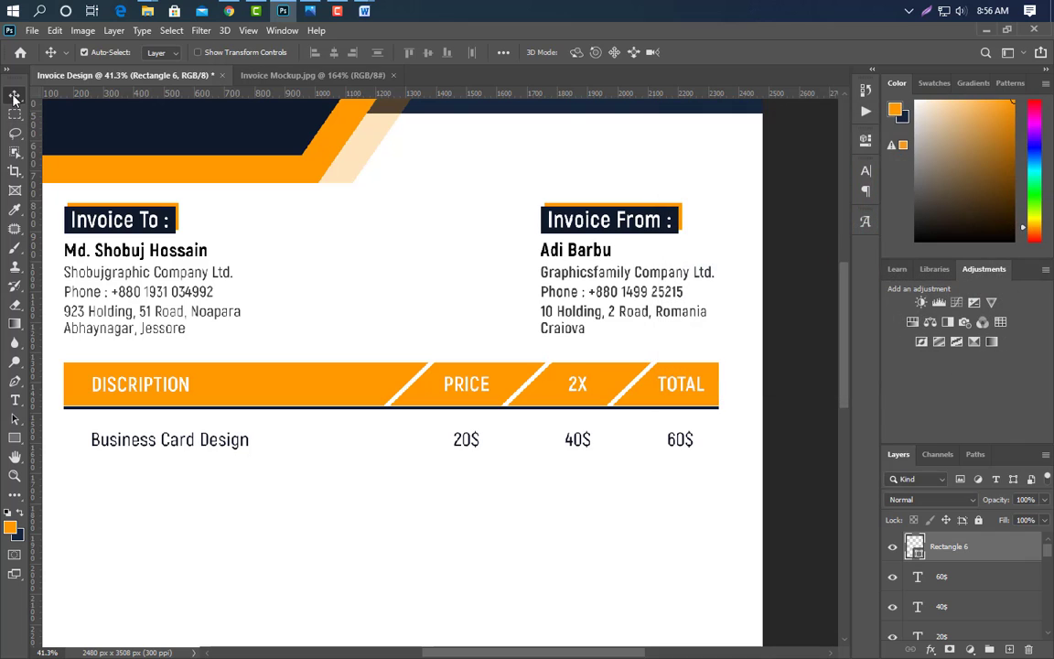
key(shift+Down)
key(shift+Down)
key(shift+Down)
key(shift+Down)
key(shift+Down)
key(shift+Down)
key(shift+Down)
key(shift+Down)
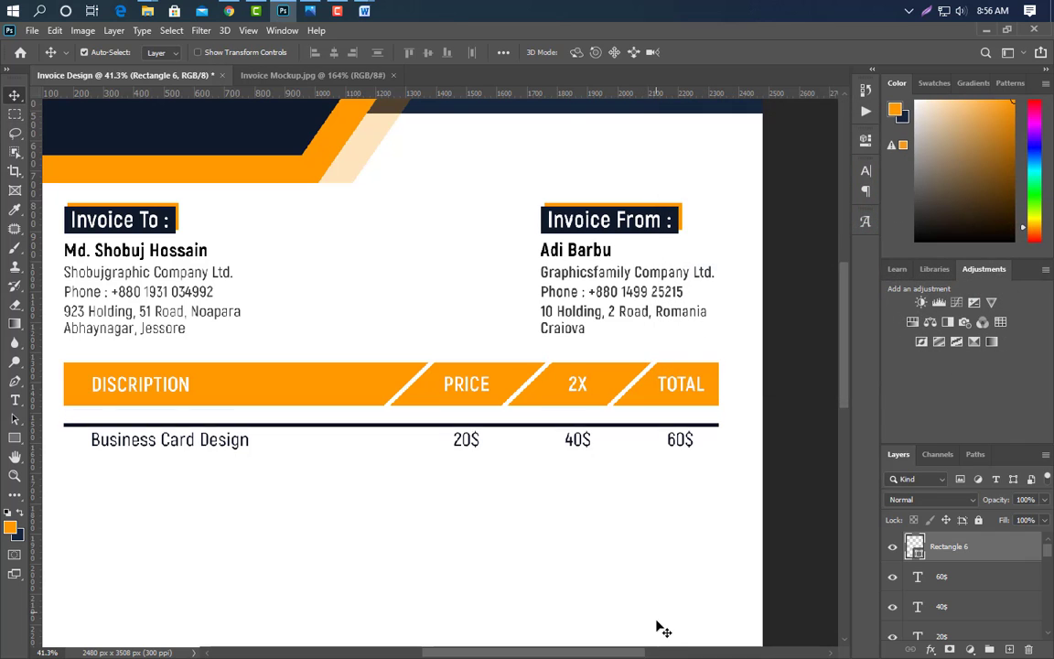
key(shift+Down)
key(shift+Down)
key(shift+Down)
key(shift+Down)
key(shift+Down)
key(shift+Down)
key(shift+Down)
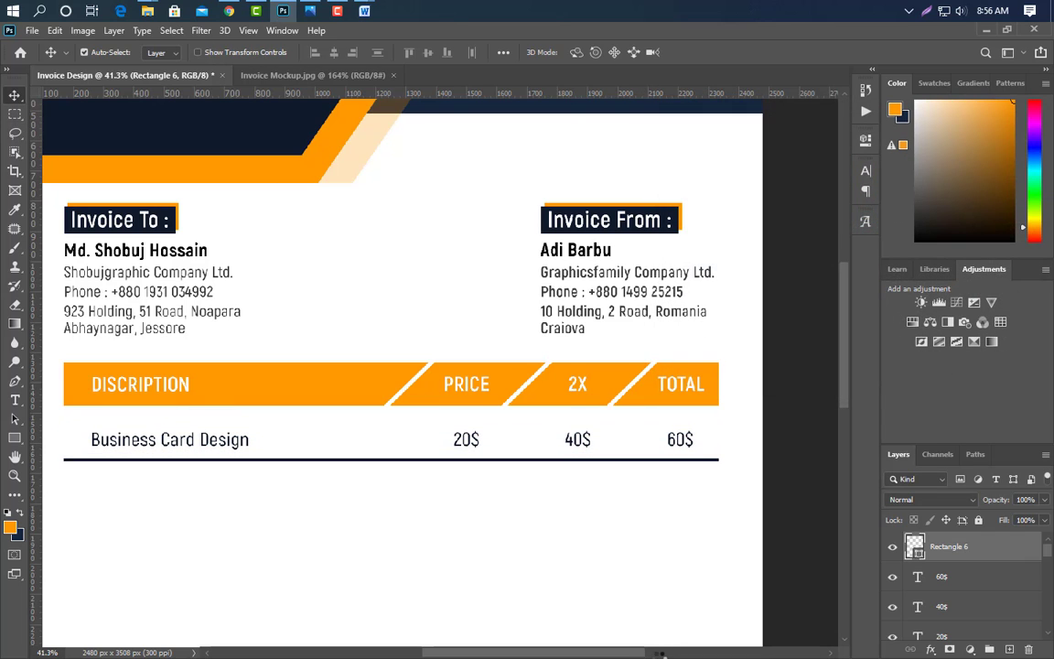
- Group the Business Card Design row layers, duplicate the group and move the copy down one row
ctrl+click(952, 578)
ctrl+click(953, 608)
ctrl+click(956, 635)
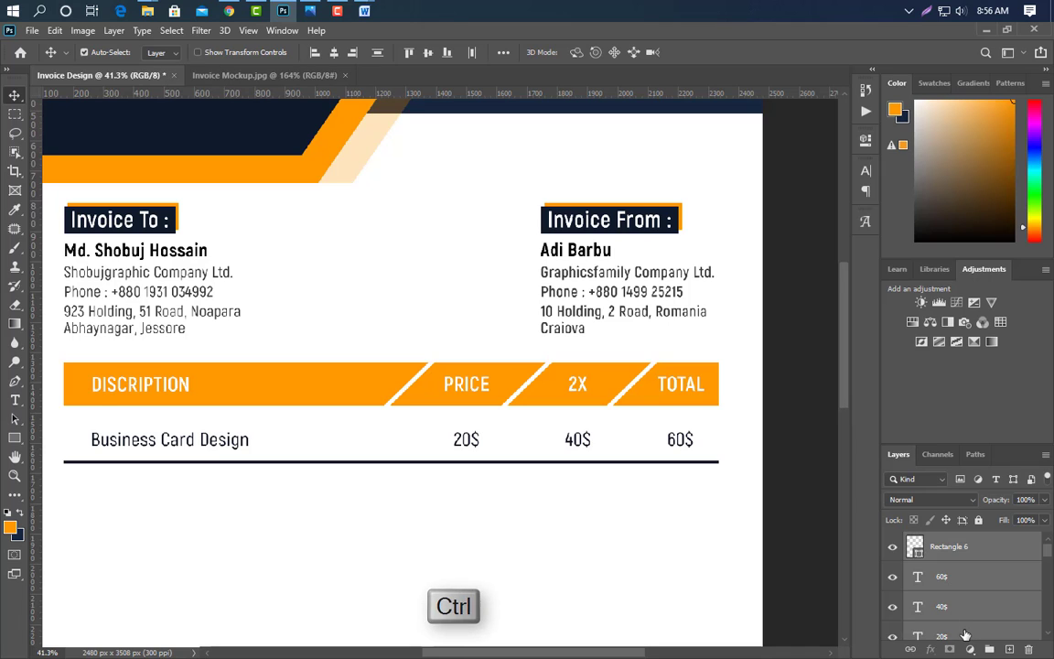
scroll(965, 629, down, 3)
ctrl+click(972, 576)
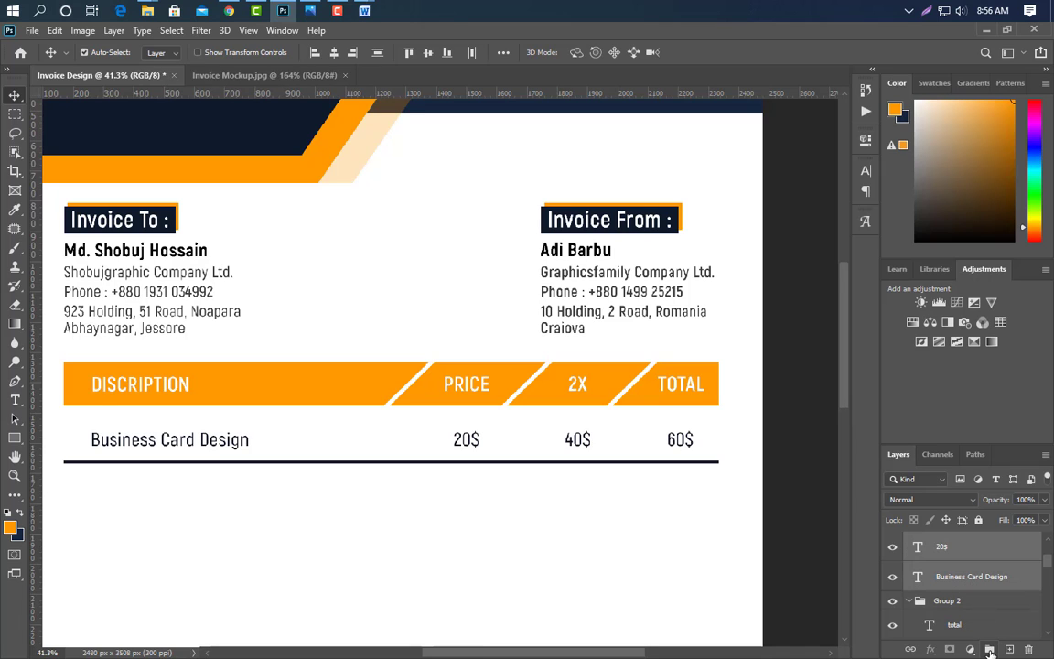
click(990, 649)
drag(947, 541, 1009, 648)
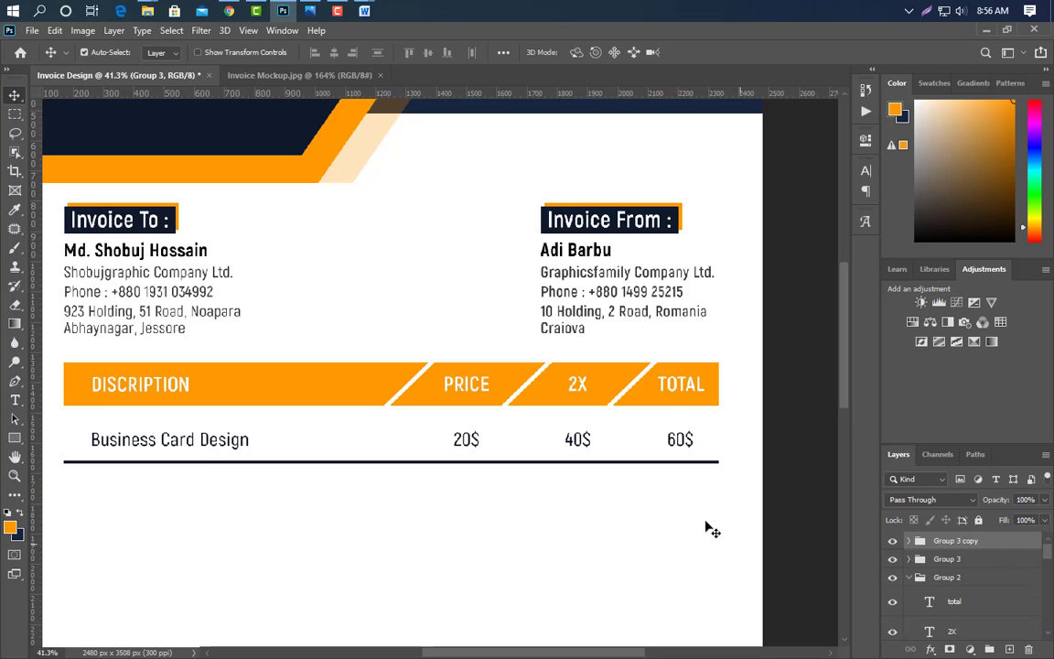
key(shift+Down)
key(shift+Down)
key(shift+Down)
key(shift+Down)
key(shift+Down)
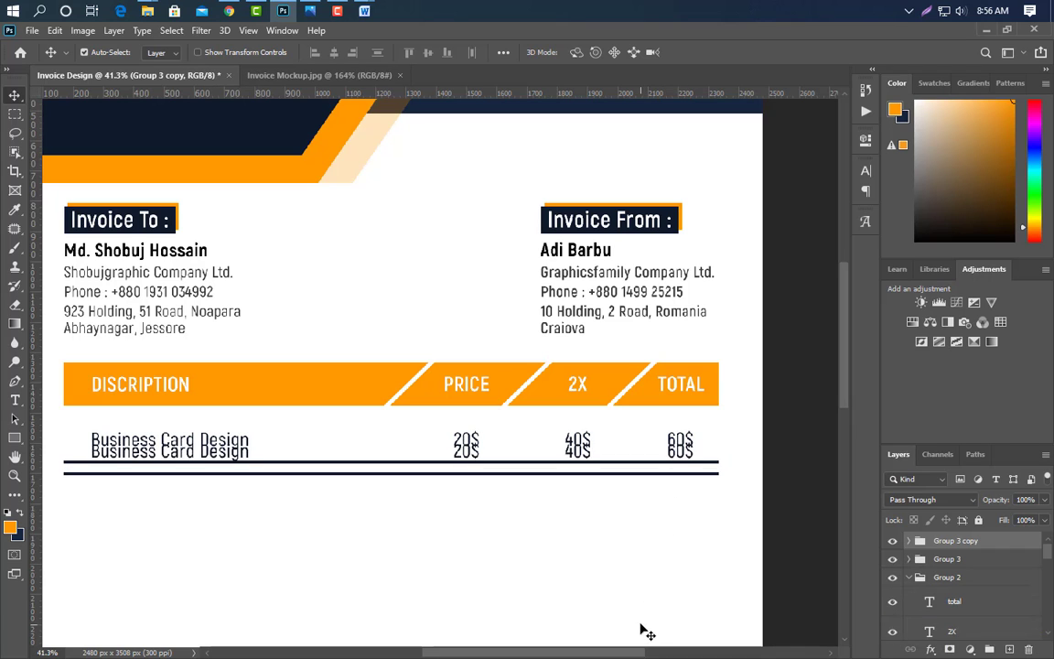
key(shift+Down)
key(shift+Down)
key(shift+Down)
key(shift+Down)
key(shift+Down)
key(shift+Down)
key(shift+Down)
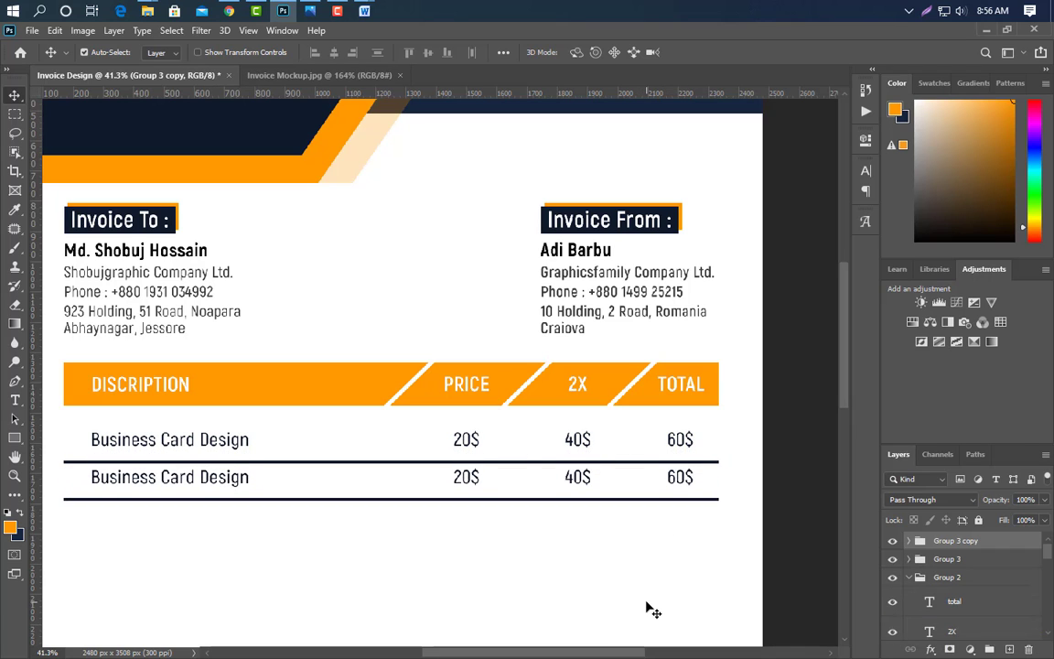
- Rename the second row's item to Logo Design
click(15, 400)
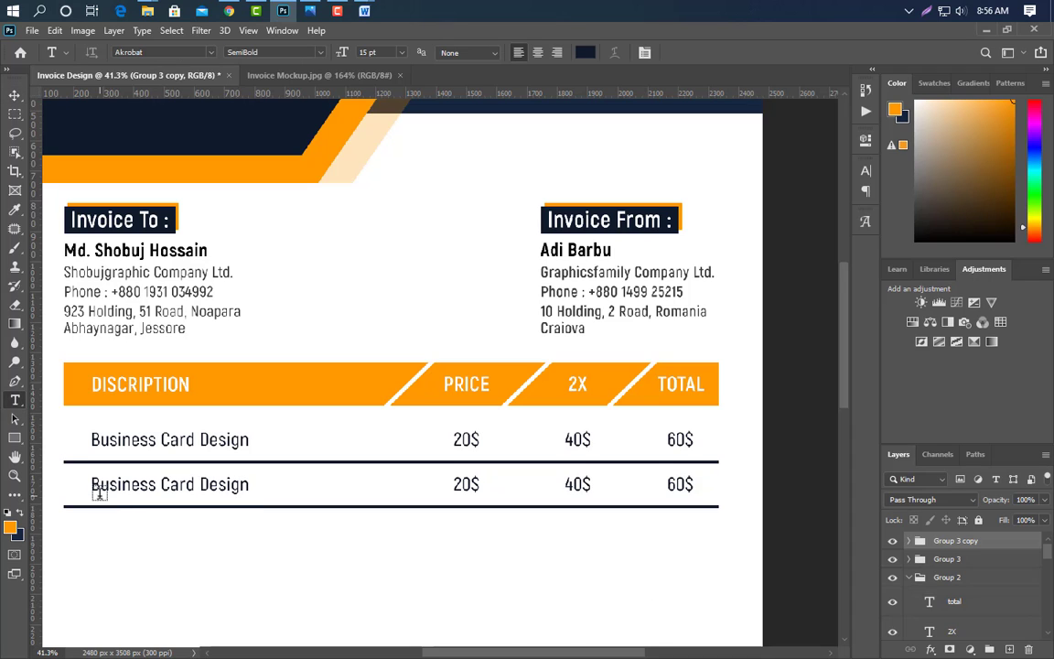
drag(91, 485, 351, 489)
text(Logo)
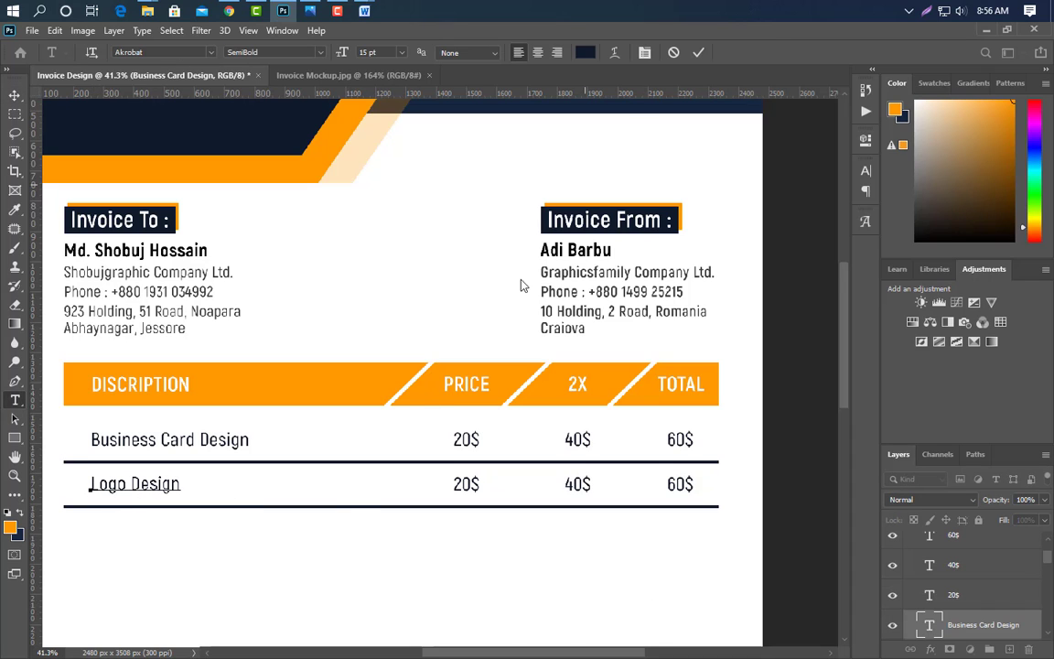
click(698, 53)
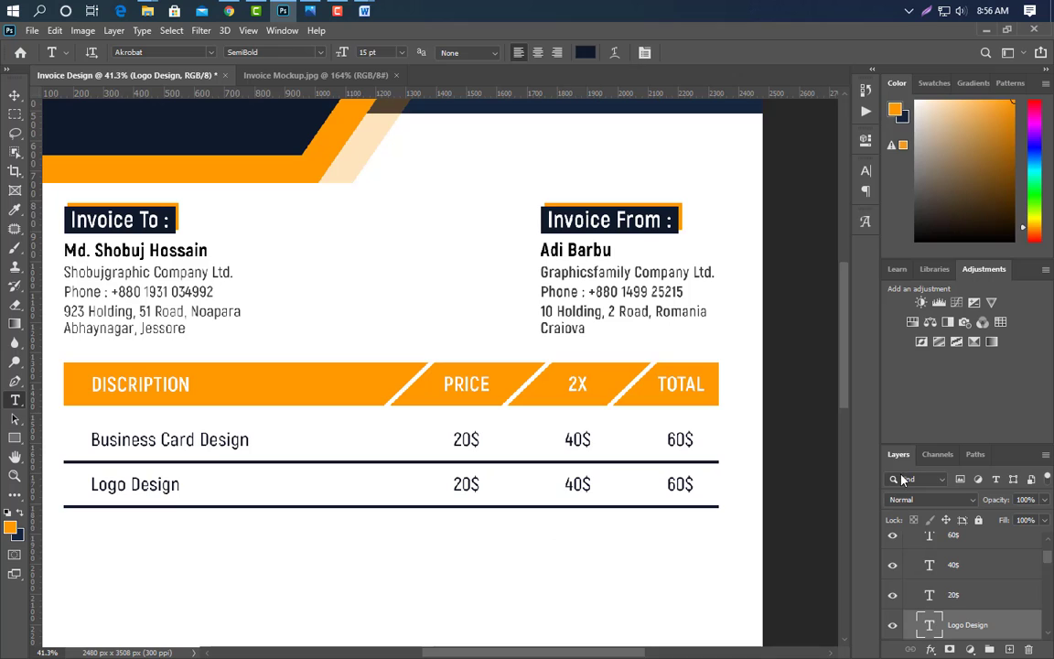
scroll(947, 594, up, 3)
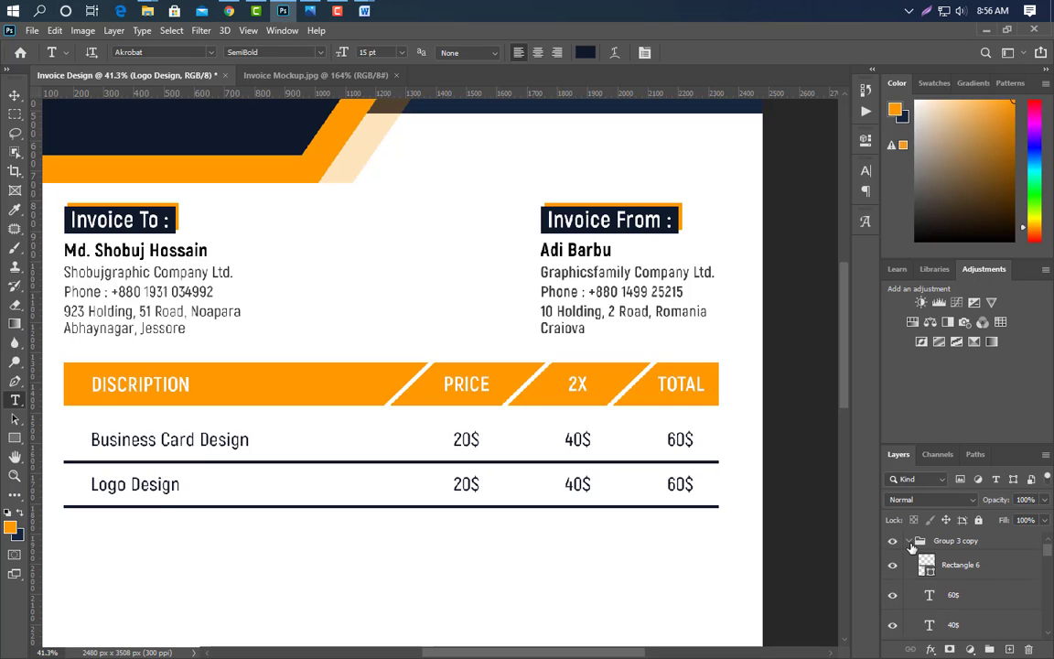
- Duplicate the Logo Design row group and position the copy as the third row
click(908, 541)
drag(1016, 546, 1010, 649)
click(15, 95)
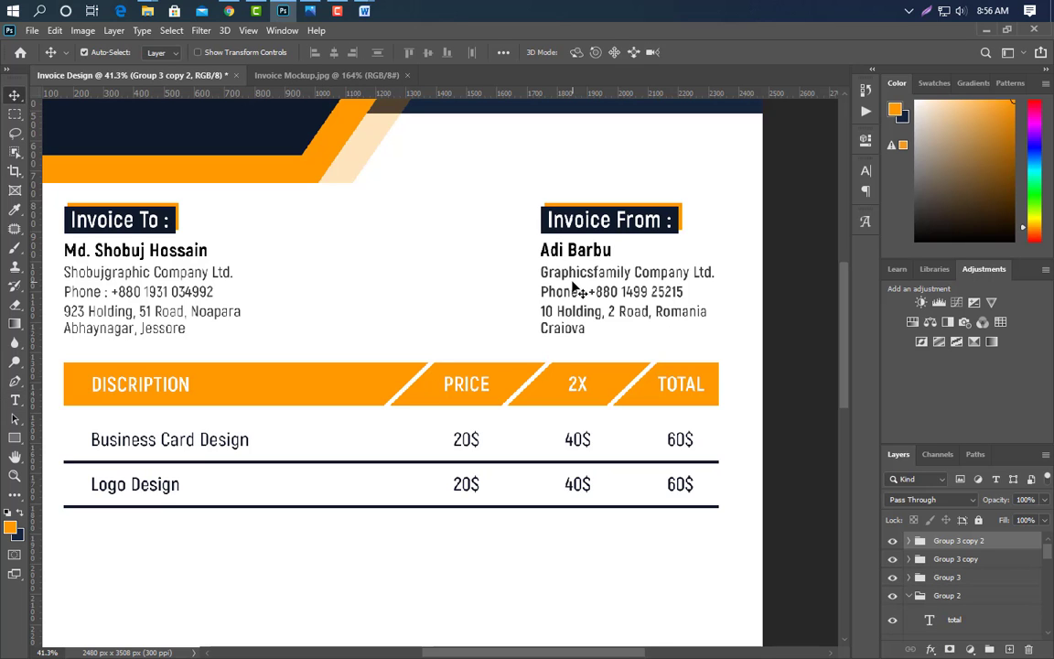
key(shift+Down)
key(shift+Down)
key(shift+Down)
key(shift+Down)
key(shift+Down)
key(shift+Down)
key(shift+Down)
key(shift+Down)
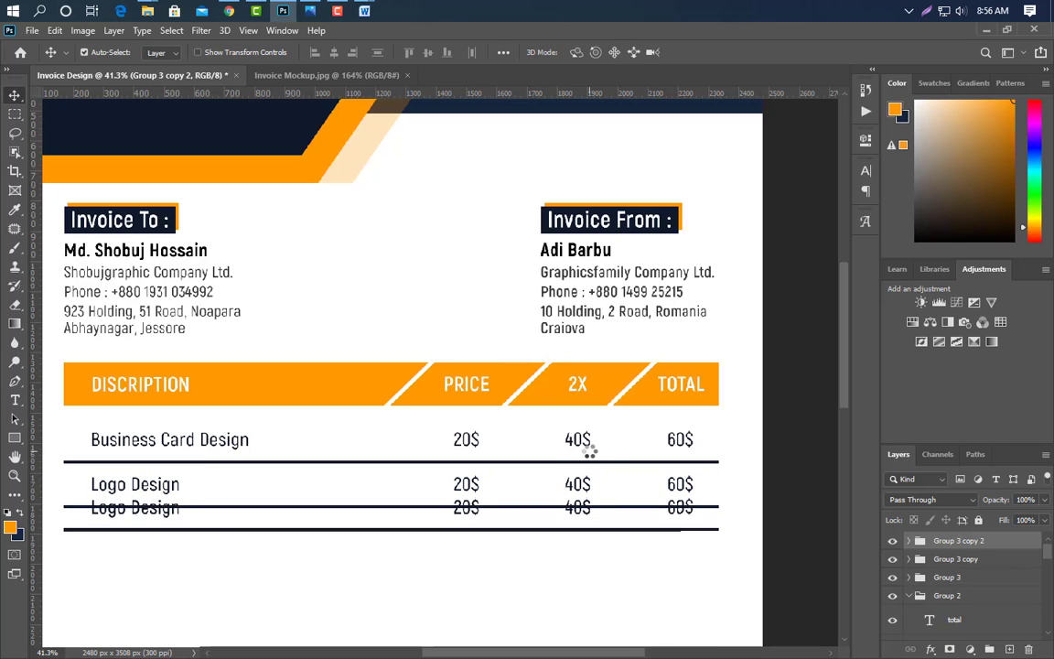
key(shift+Down)
key(shift+Down)
key(shift+Down)
key(shift+Down)
key(shift+Down)
key(shift+Down)
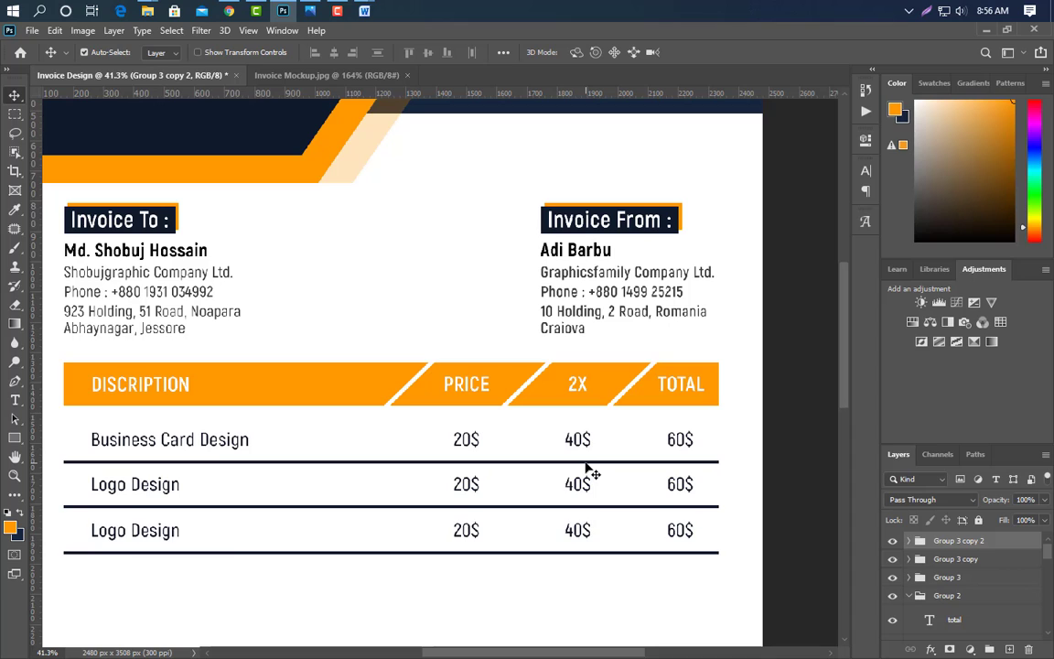
key(Up)
key(Up)
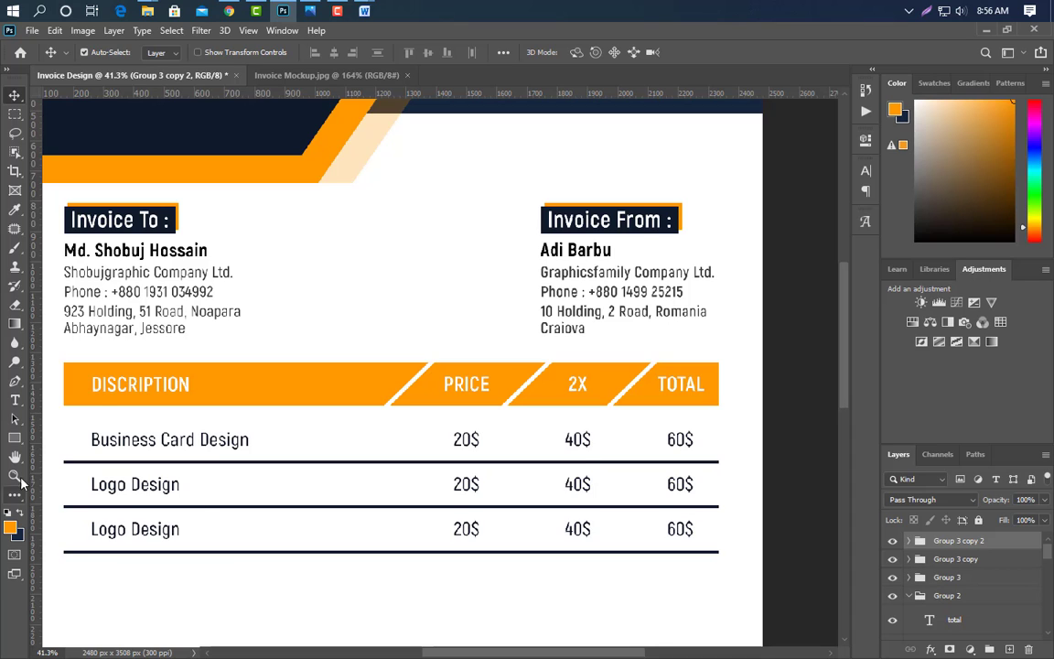
- Change the third row's item name to Flyer Design
click(14, 400)
drag(87, 535, 204, 536)
text(Fl)
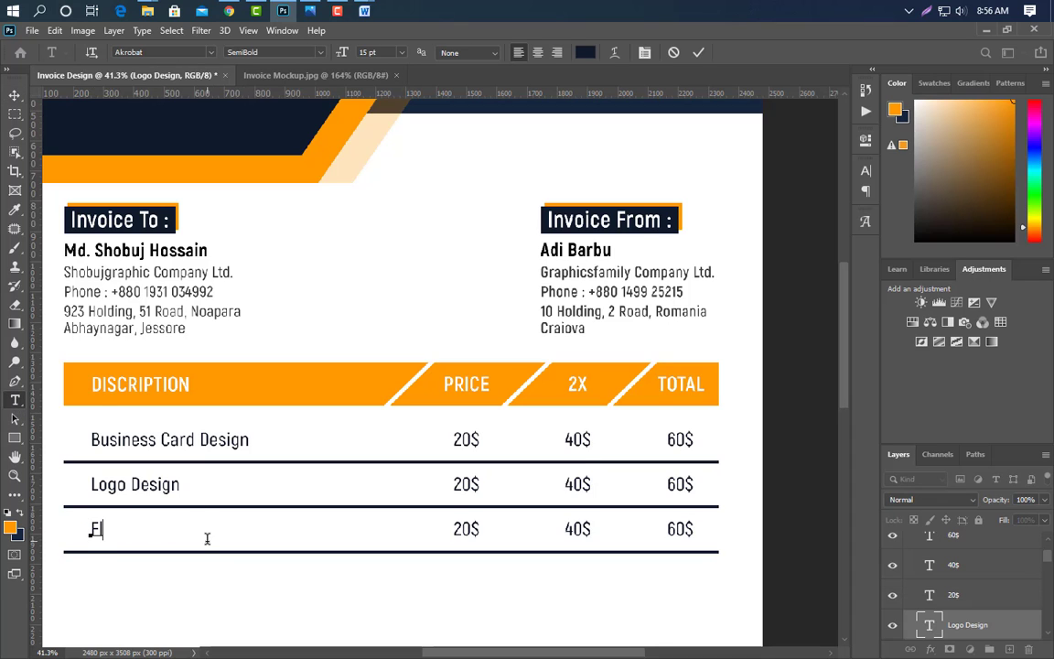
text(yer Design)
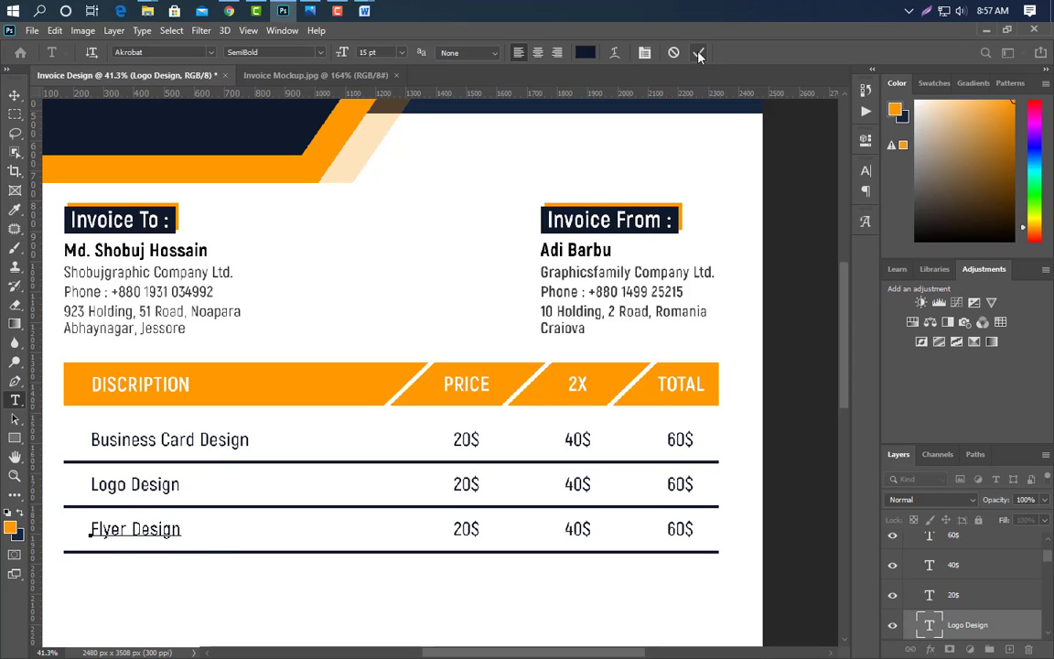
click(698, 55)
- Set the Flyer Design prices to 25$, 50$ and 75$
drag(472, 529, 452, 529)
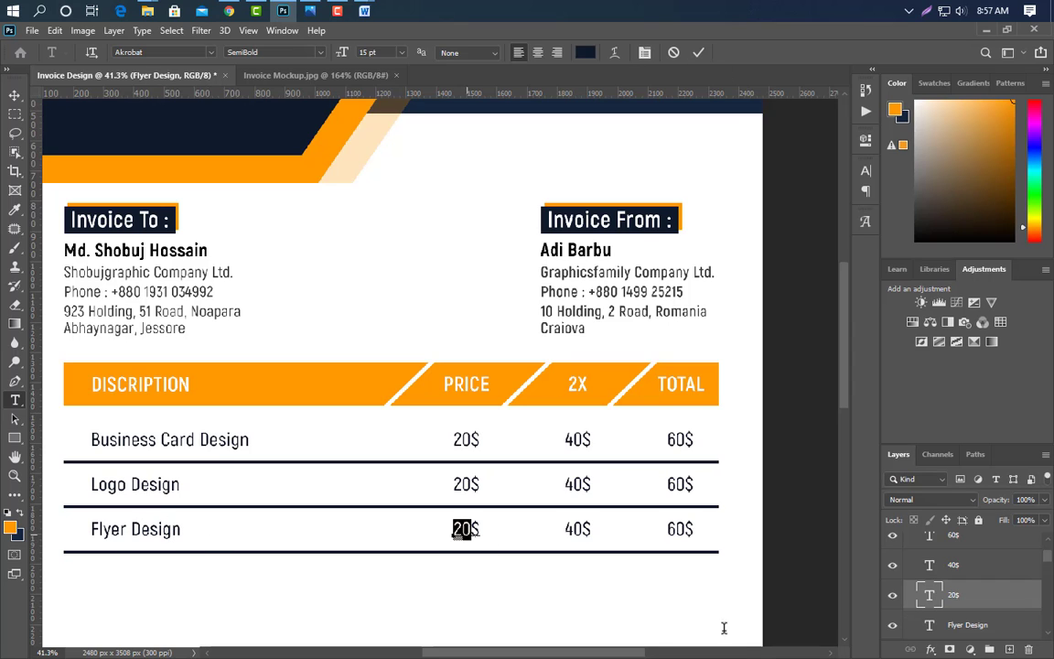
text(25)
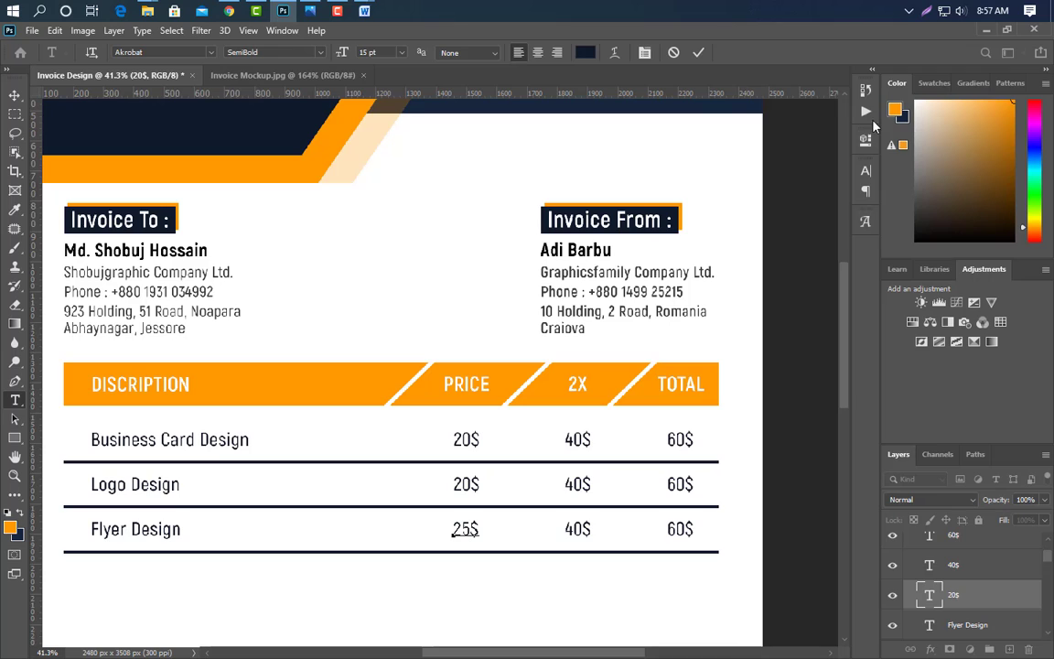
click(698, 53)
double_click(586, 529)
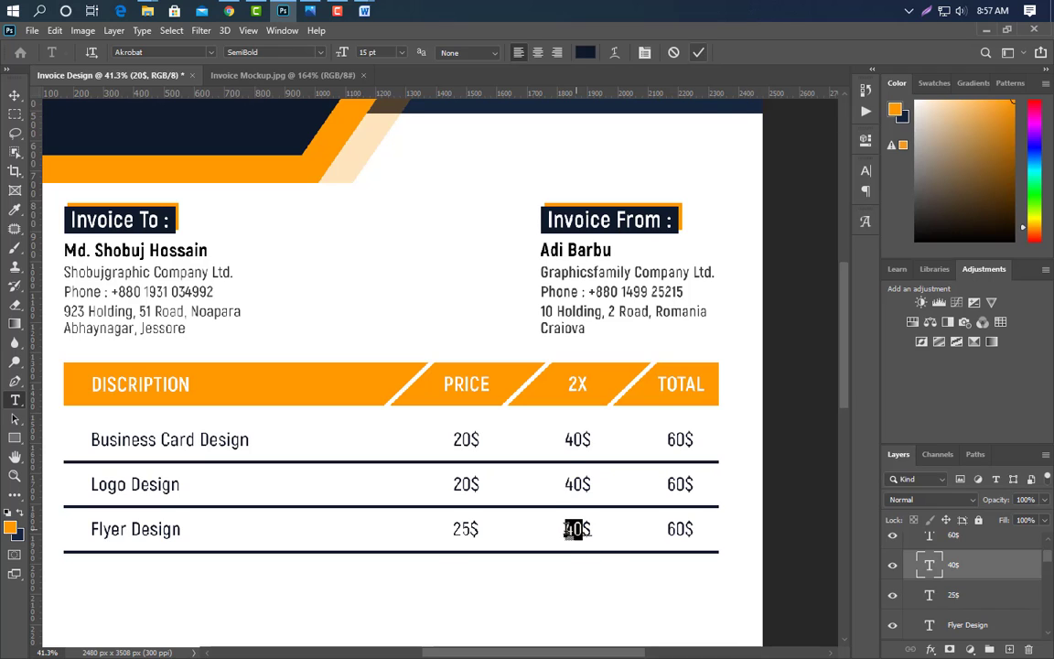
text(50)
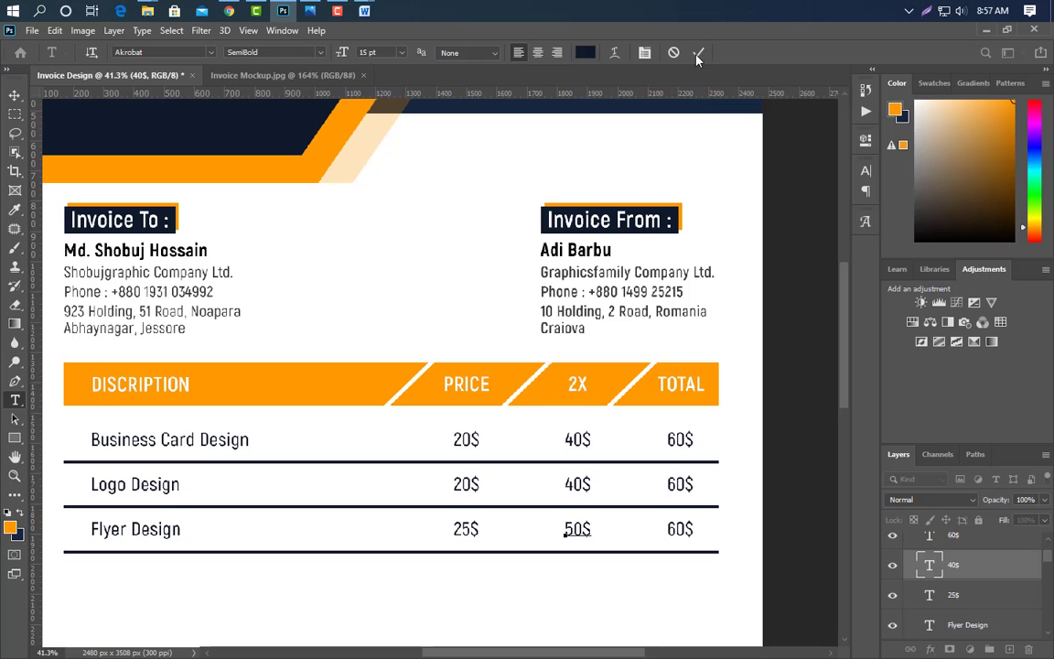
click(667, 530)
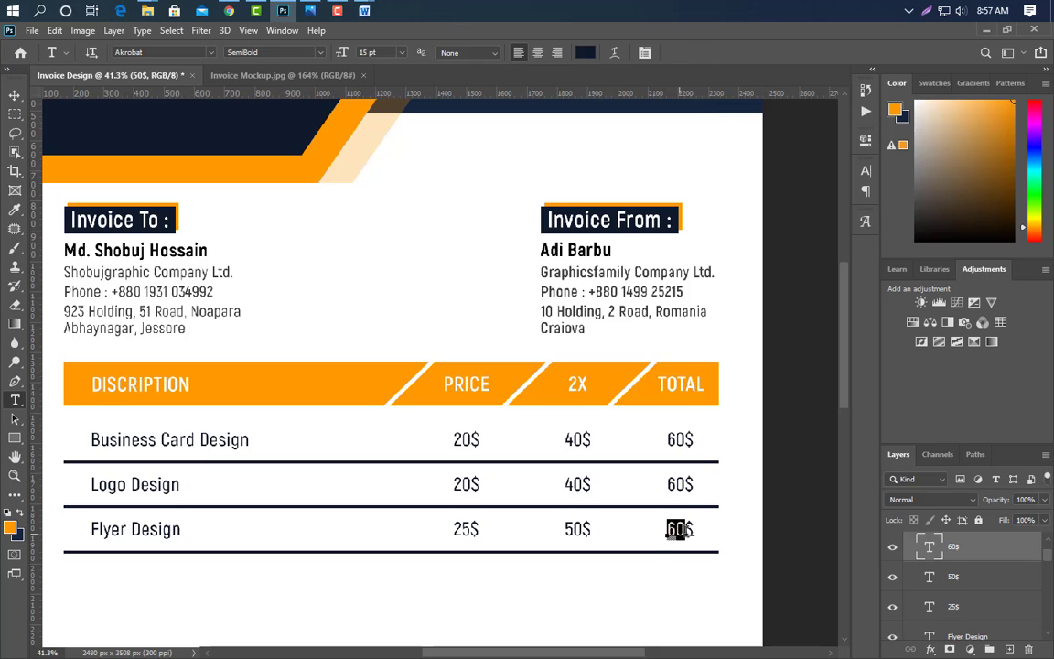
text(75$)
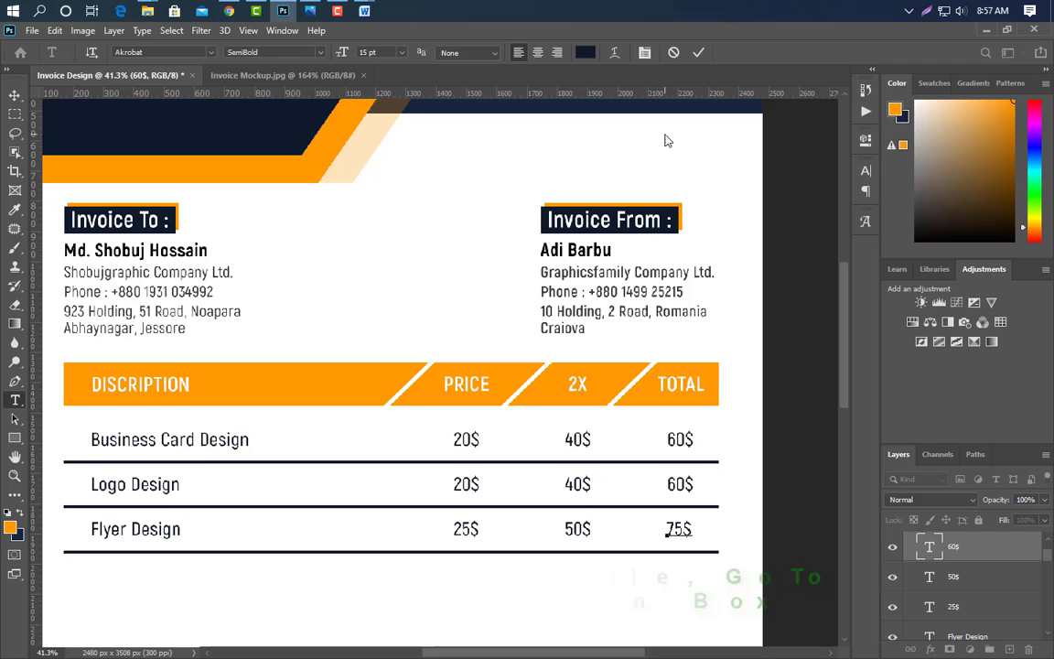
click(698, 52)
- Duplicate the Flyer Design row group with Ctrl+J
scroll(915, 549, up, 2)
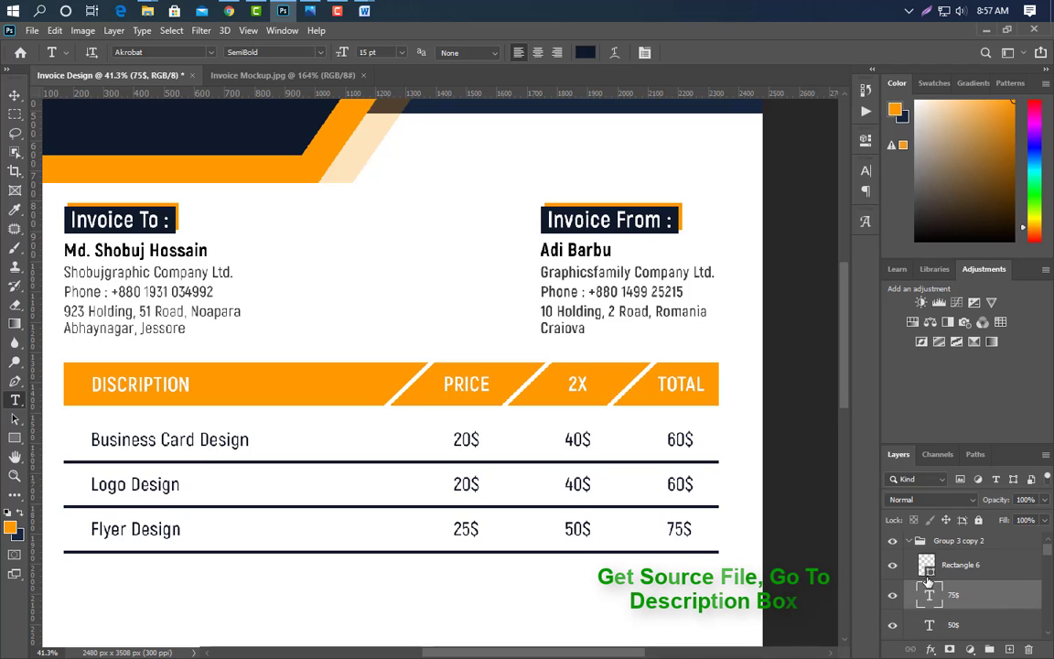
click(910, 542)
key(ctrl+j)
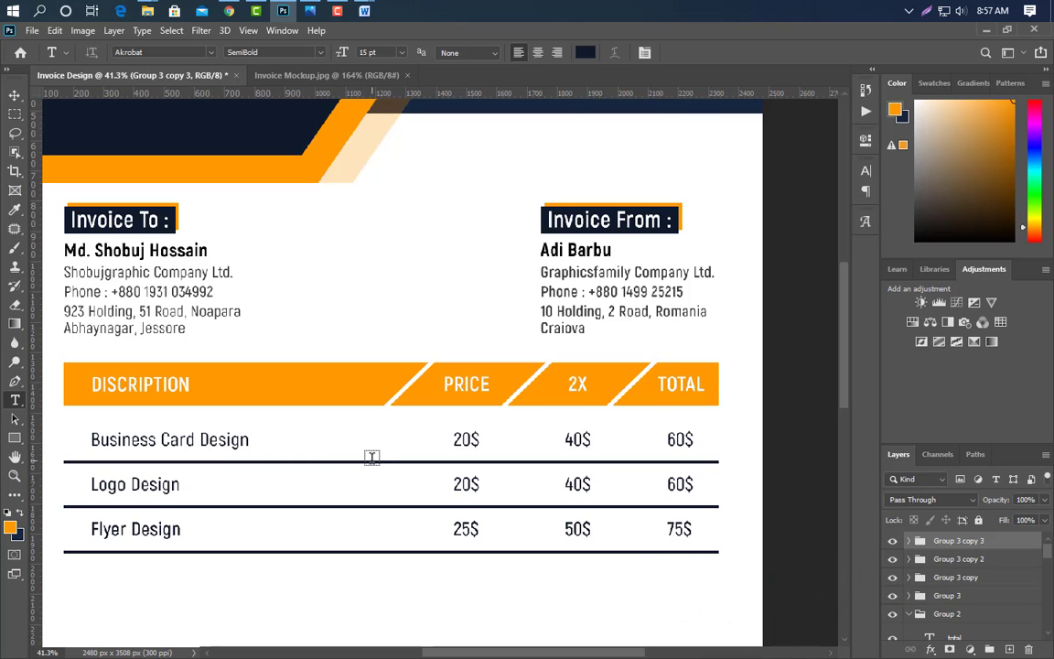
- Move the copied row down to become the fourth row
click(15, 95)
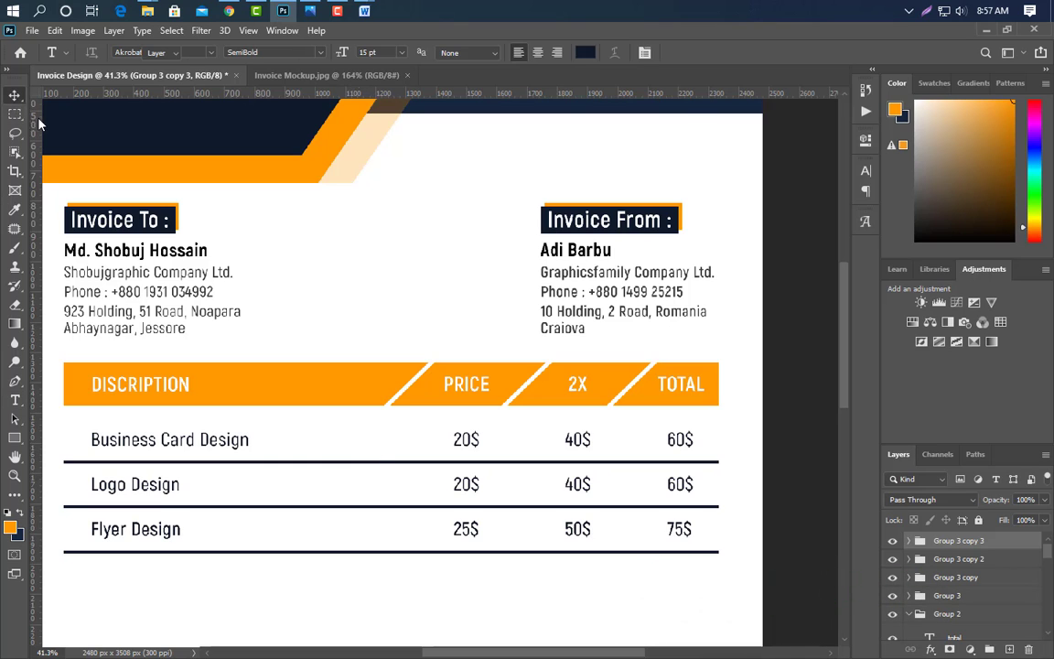
key(shift+Down)
key(shift+Down)
key(shift+Down)
key(shift+Down)
key(shift+Down)
key(shift+Down)
key(shift+Down)
key(shift+Down)
key(shift+Down)
key(shift+Down)
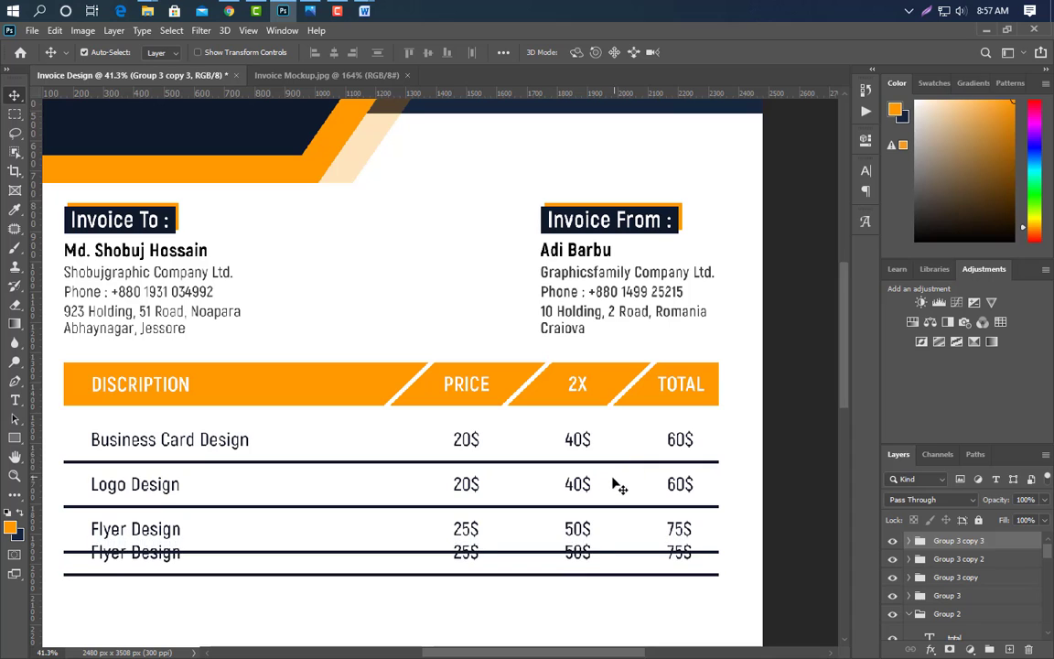
key(shift+Down)
key(shift+Down)
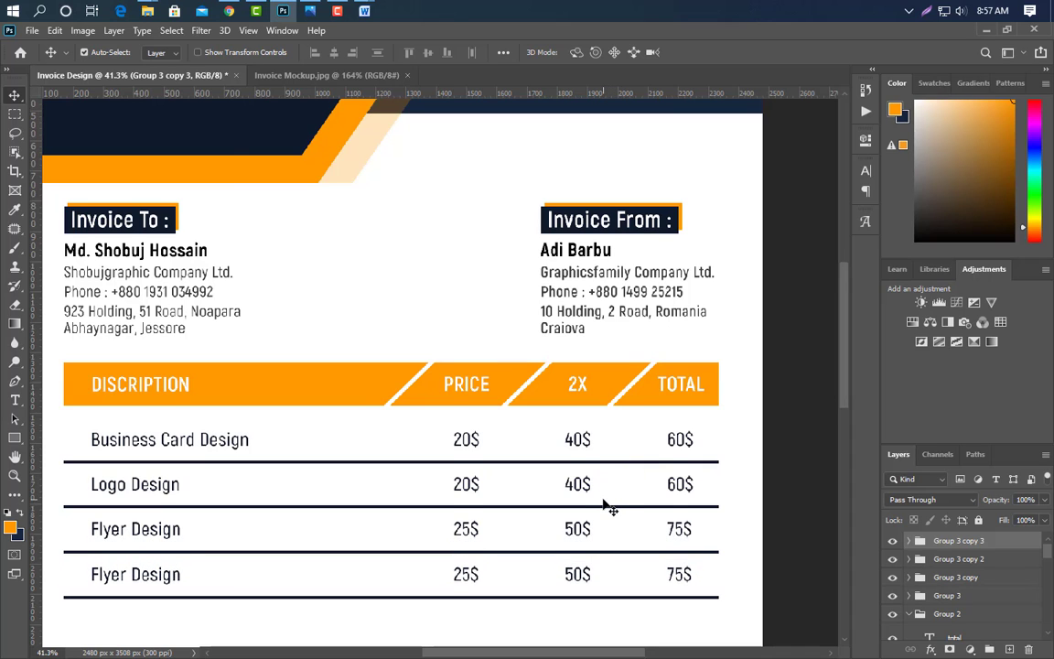
scroll(606, 506, down, 2)
scroll(606, 506, down, 2)
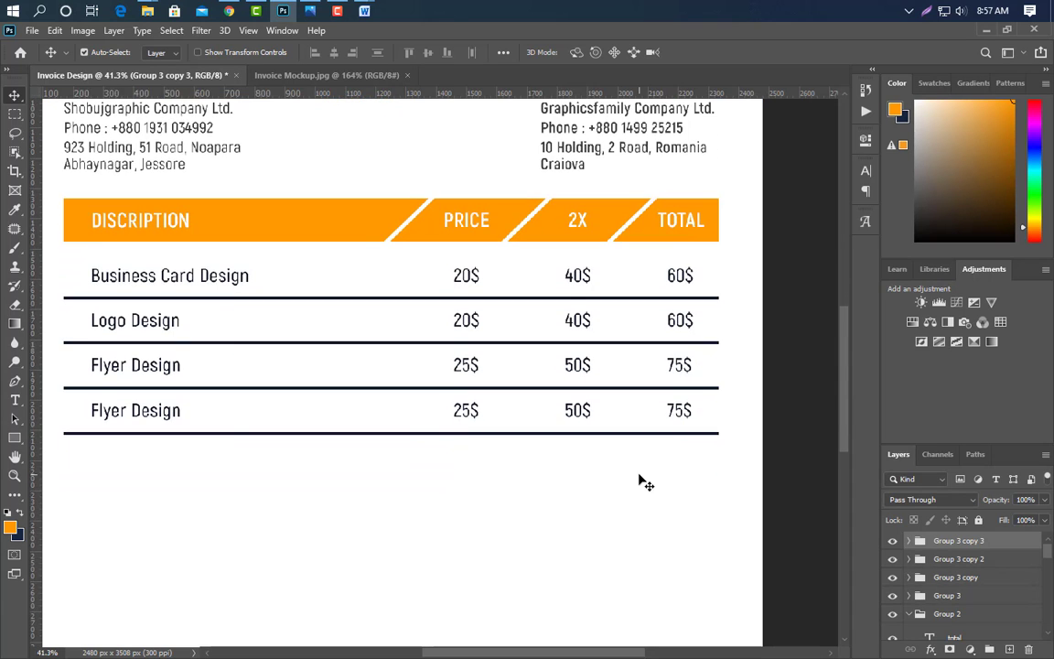
- Rename the fourth row's item to Brochure Design
key(t)
click(118, 418)
key(ctrl+a)
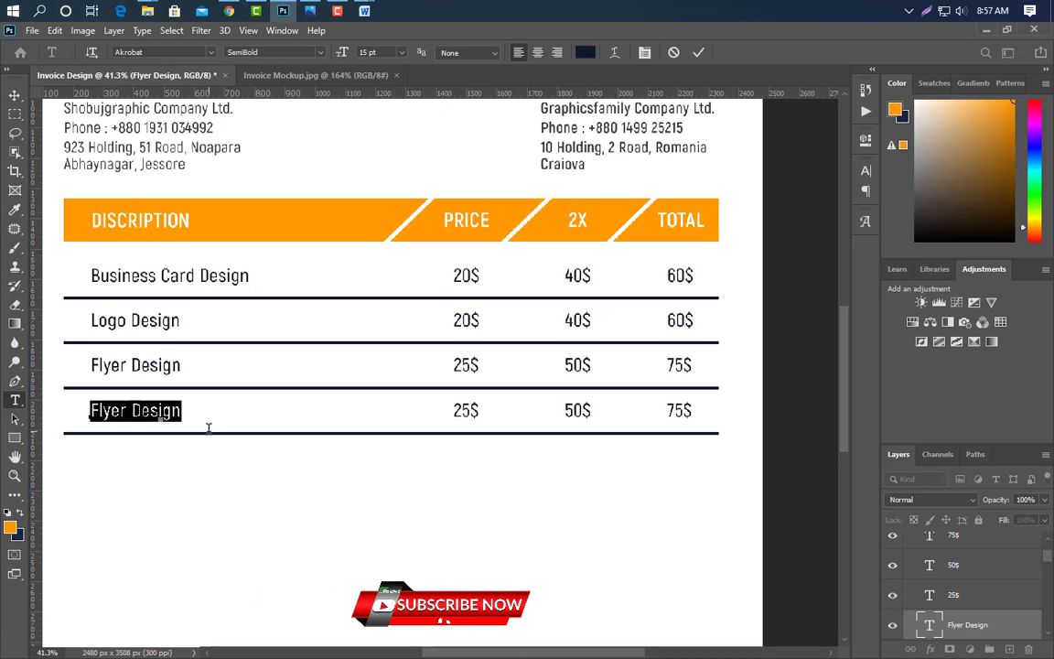
text(Brochur)
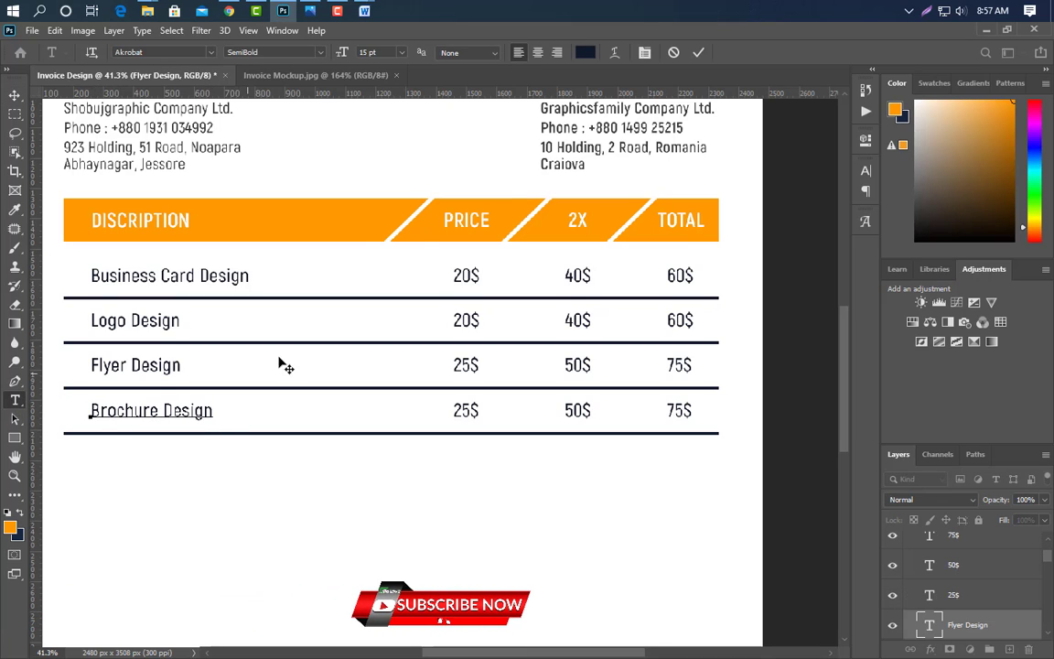
text(e Design)
click(698, 52)
- Set the Brochure Design prices to 30$, 60$ and 90$
click(454, 410)
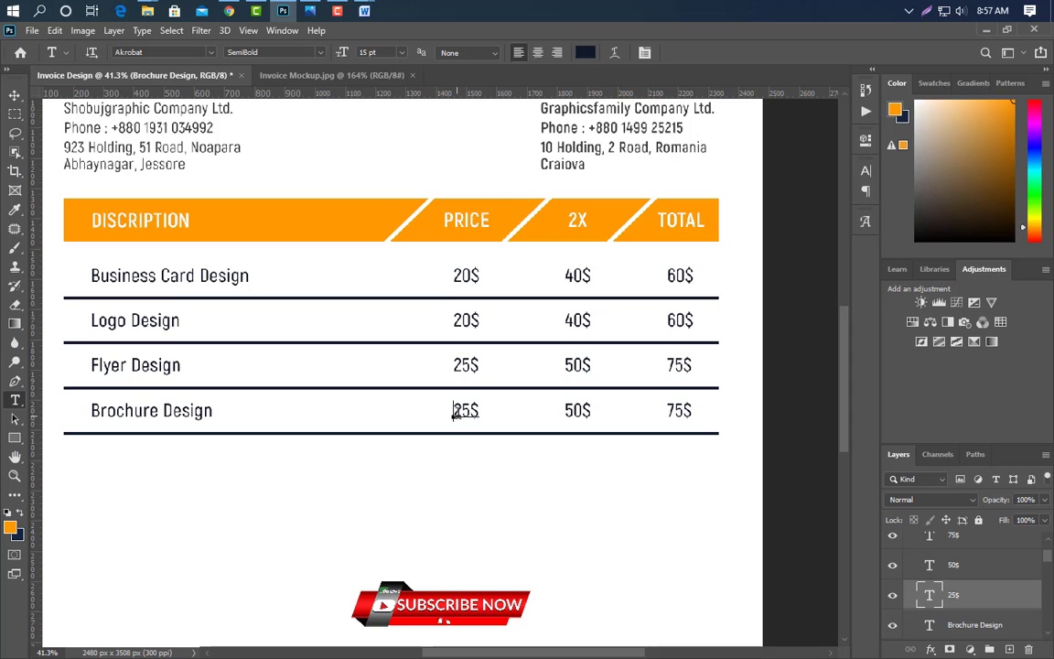
drag(453, 411, 465, 413)
text(30$)
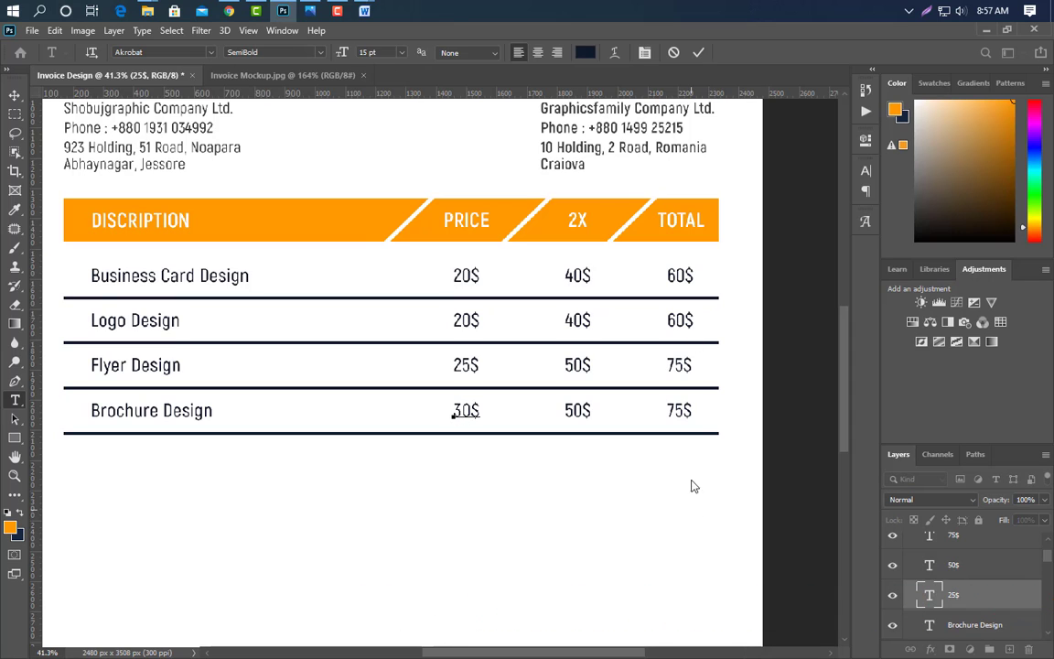
key(ctrl+Return)
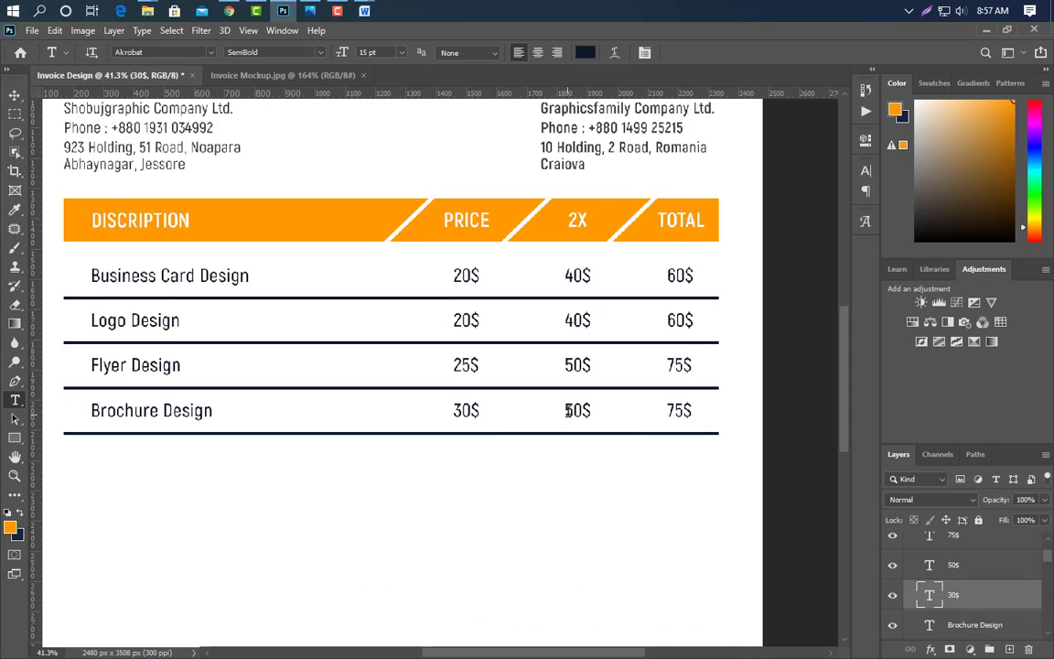
drag(567, 411, 568, 414)
text(60)
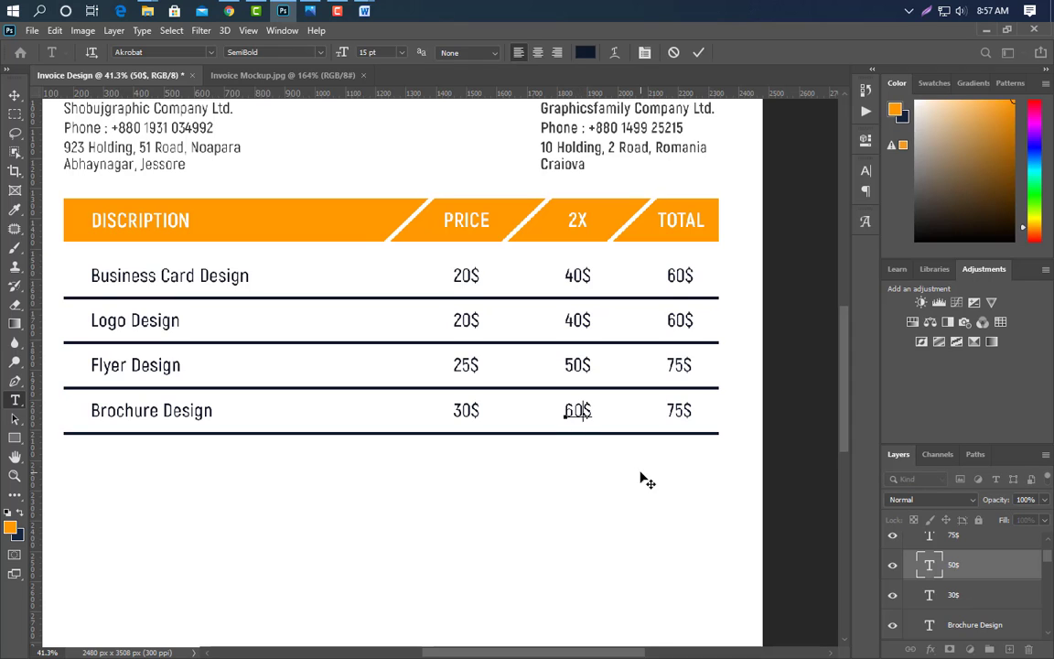
click(698, 53)
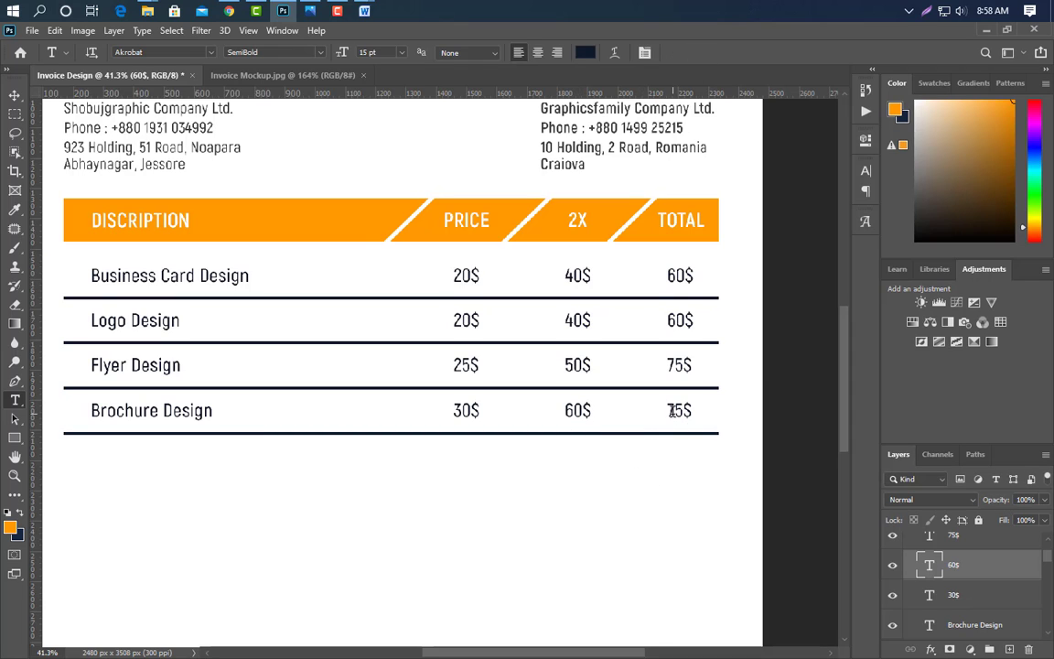
click(672, 412)
drag(667, 412, 686, 413)
text(90$)
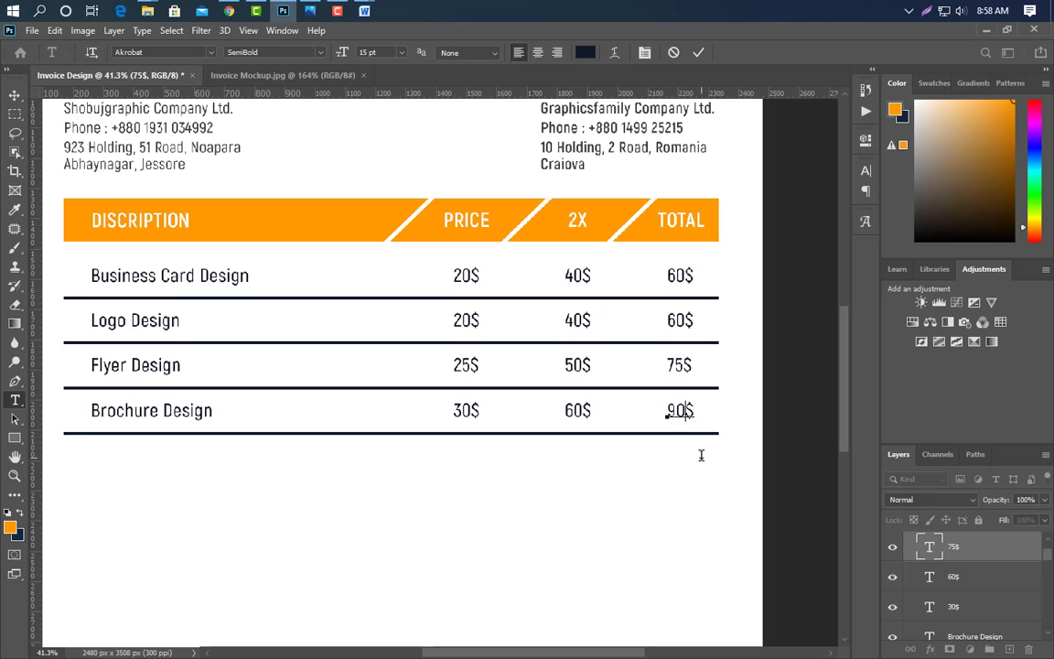
click(698, 53)
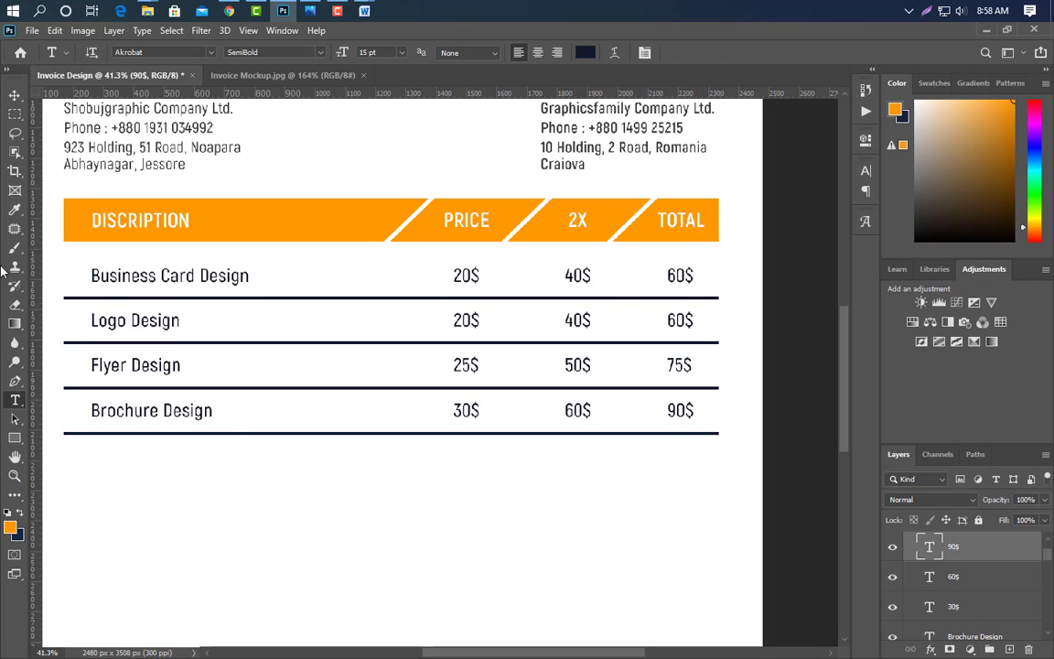
- Duplicate the Brochure Design row group and move the copy down as the fifth row
click(14, 95)
scroll(894, 558, up, 1)
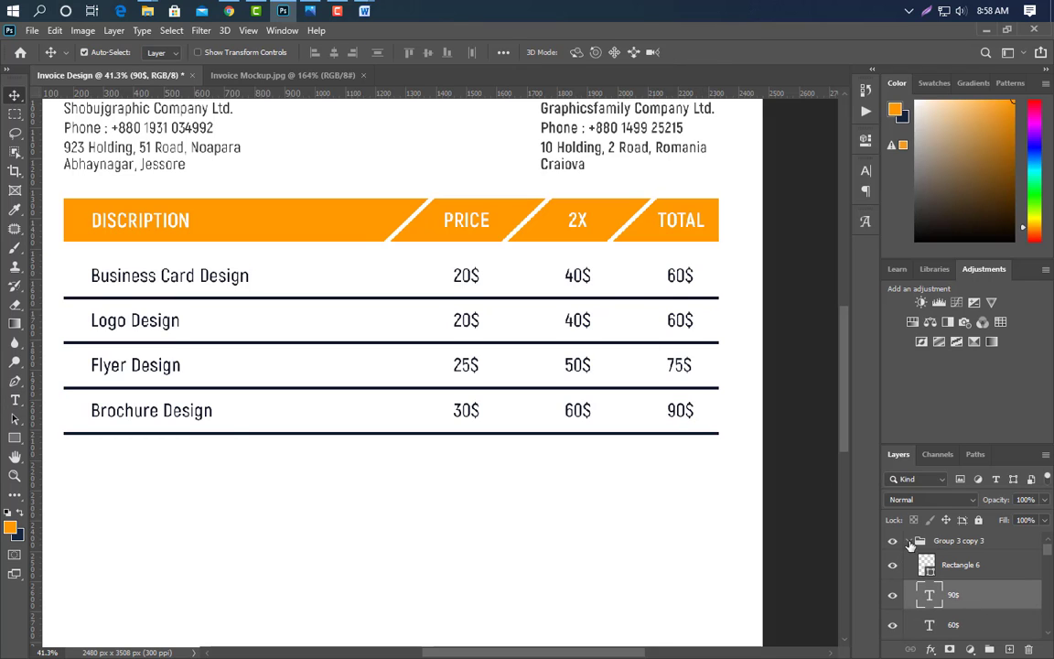
click(911, 543)
key(ctrl+j)
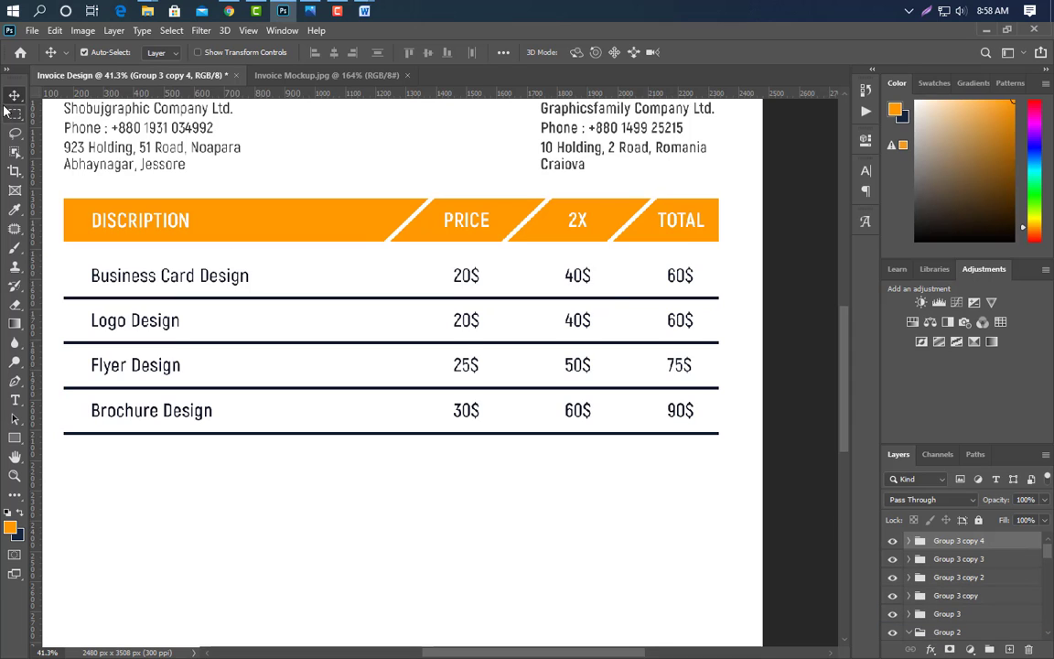
key(Down)
key(Down)
key(Down)
key(Down)
key(Down)
key(Down)
key(Down)
key(Down)
key(Down)
key(Down)
key(Down)
key(Down)
key(Down)
key(Down)
key(Down)
key(Down)
key(Down)
key(Down)
key(Down)
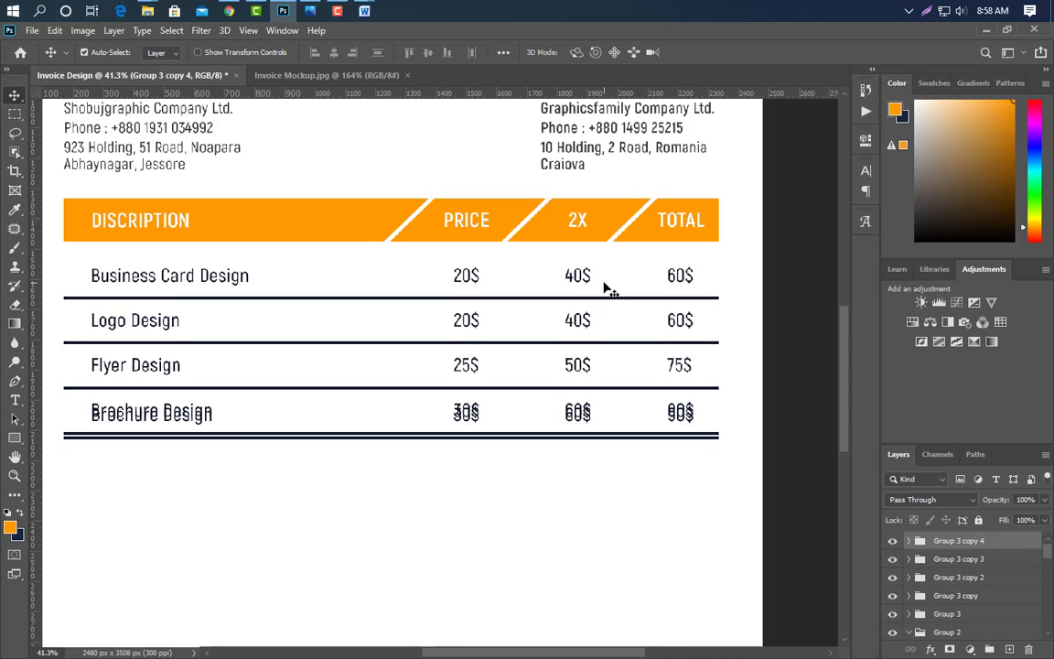
key(shift+Down)
key(shift+Down)
key(shift+Down)
key(shift+Down)
key(shift+Down)
key(shift+Down)
key(shift+Down)
key(Down)
key(Down)
key(Down)
key(Down)
key(Down)
key(Down)
key(Down)
key(Down)
key(Down)
key(Down)
key(Down)
key(Down)
key(Down)
key(Down)
key(Down)
key(Down)
key(Down)
key(Down)
key(Down)
key(Down)
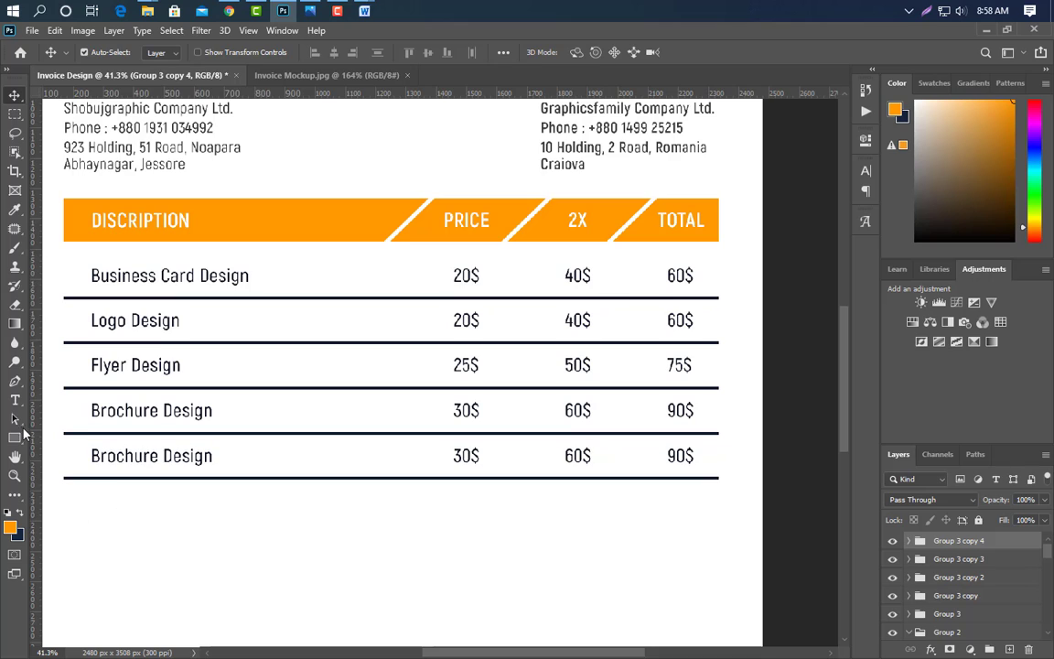
- Start retyping the fifth row's item name as Packaging Design
click(15, 400)
drag(94, 458, 226, 466)
text(Packaging)
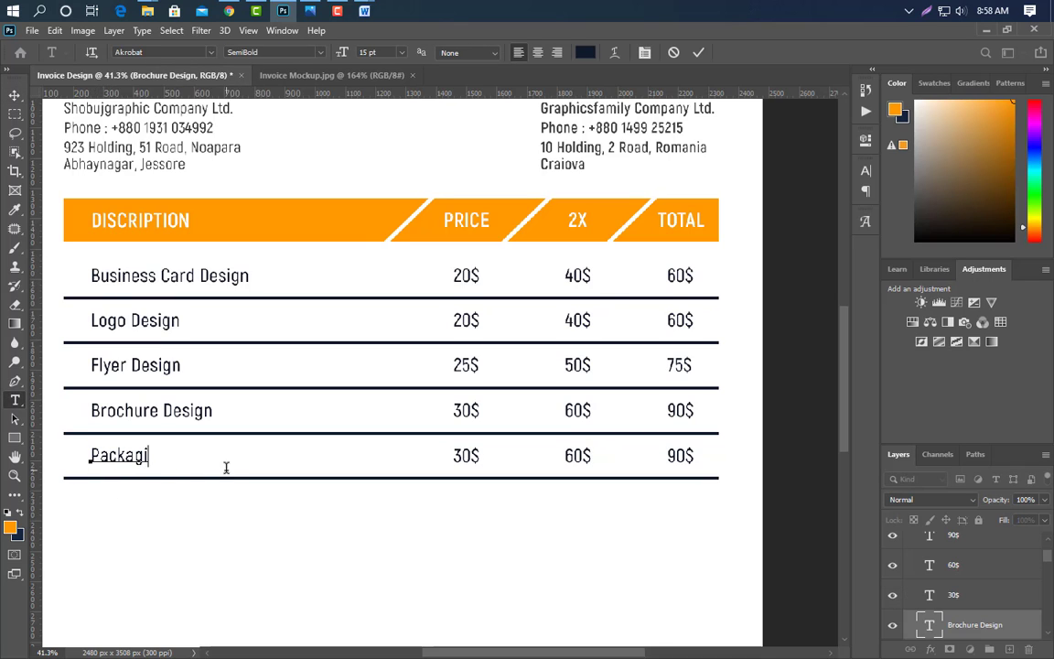
- Confirm the Packaging Design name and change its price to 50$
click(697, 54)
drag(454, 456, 470, 456)
text(50)
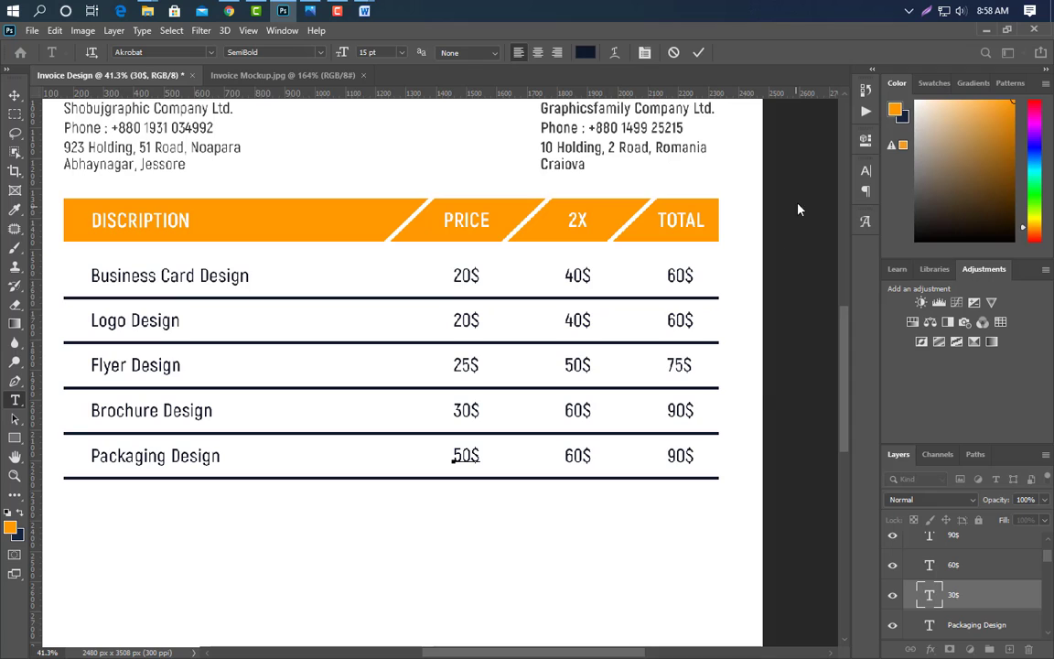
click(699, 55)
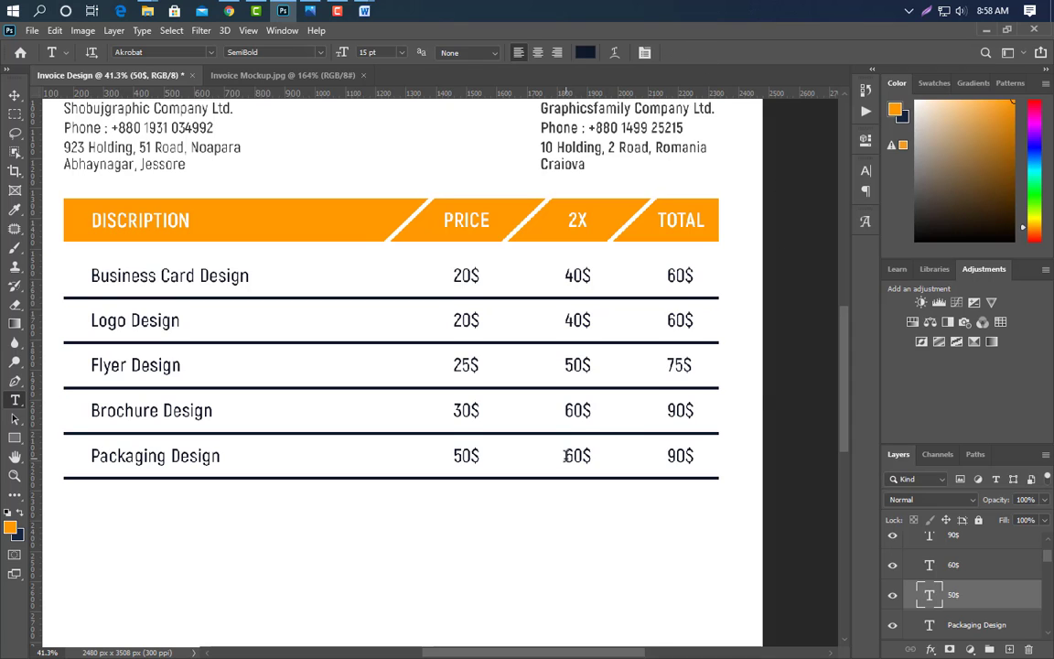
- Change the Packaging Design 2X amount to 100$ and its total to 150$
drag(566, 456, 582, 456)
text(10)
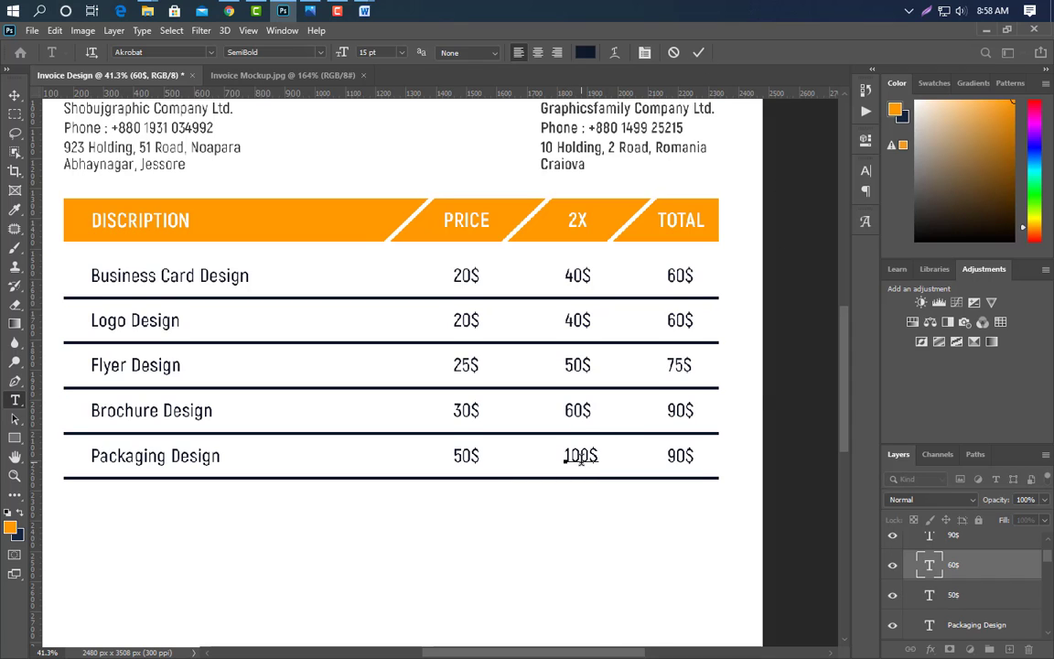
click(700, 53)
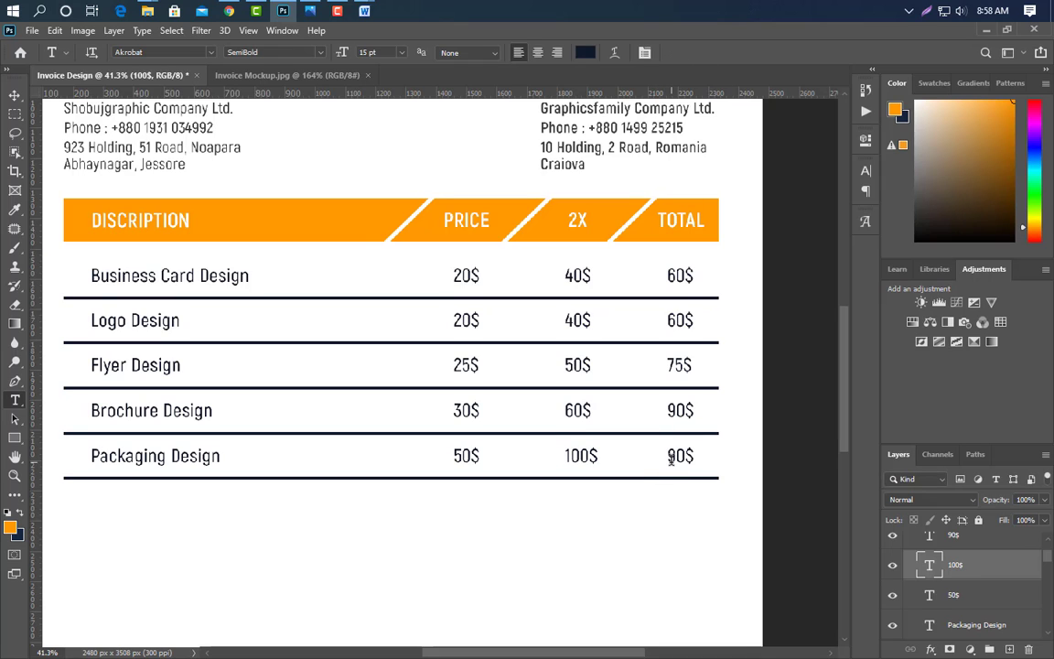
drag(666, 457, 688, 456)
text(15)
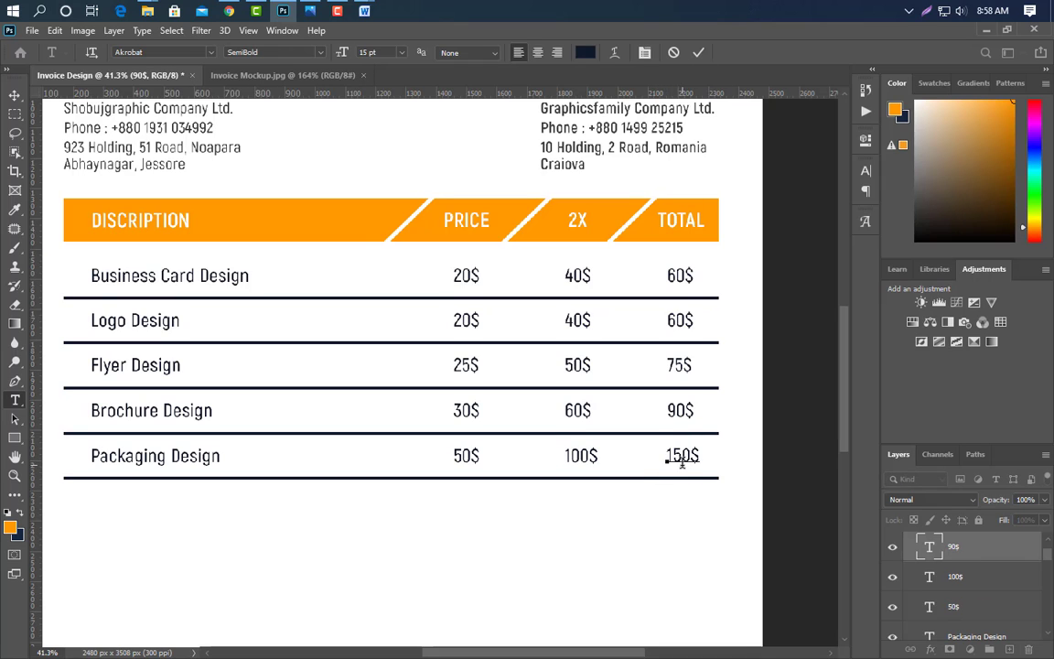
click(700, 53)
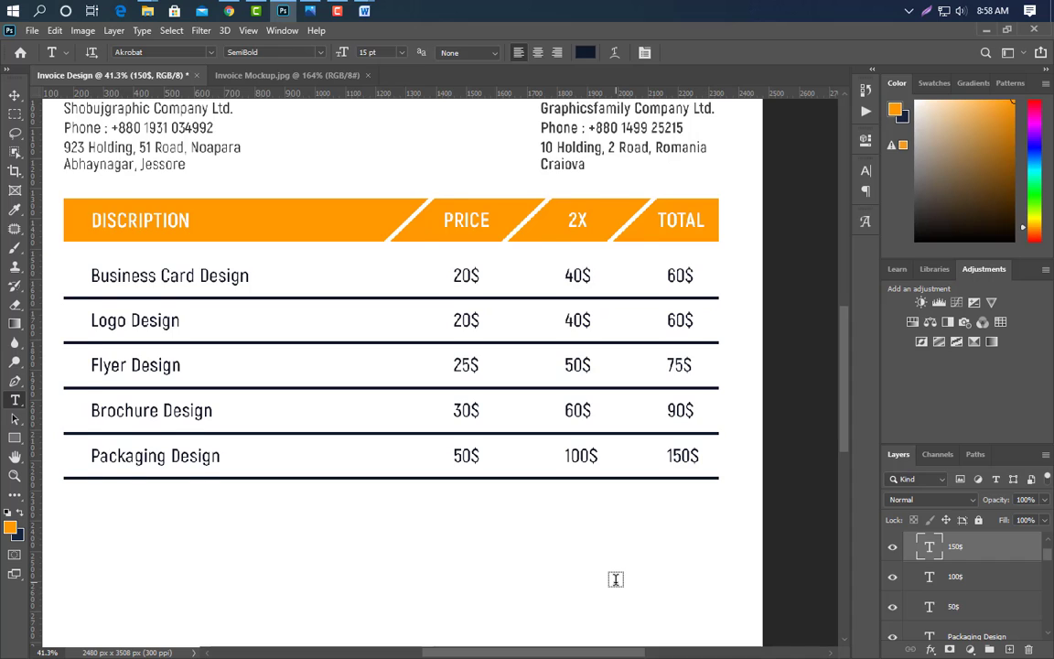
scroll(731, 640, left, 1)
- Duplicate the Packaging Design row group and move the copy below it
click(911, 541)
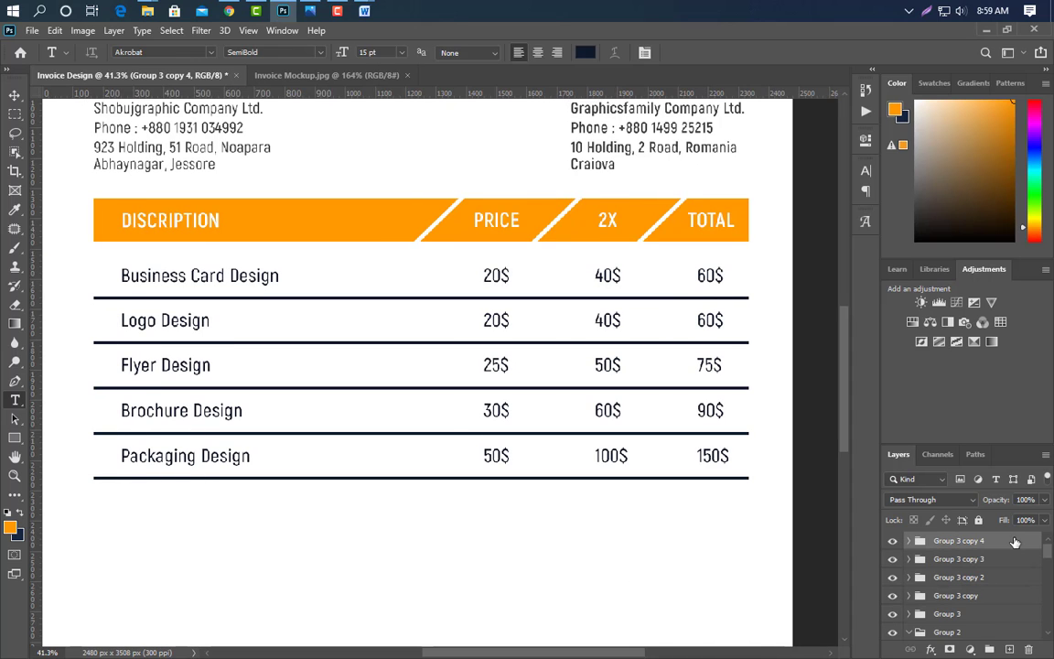
key(ctrl+j)
key(v)
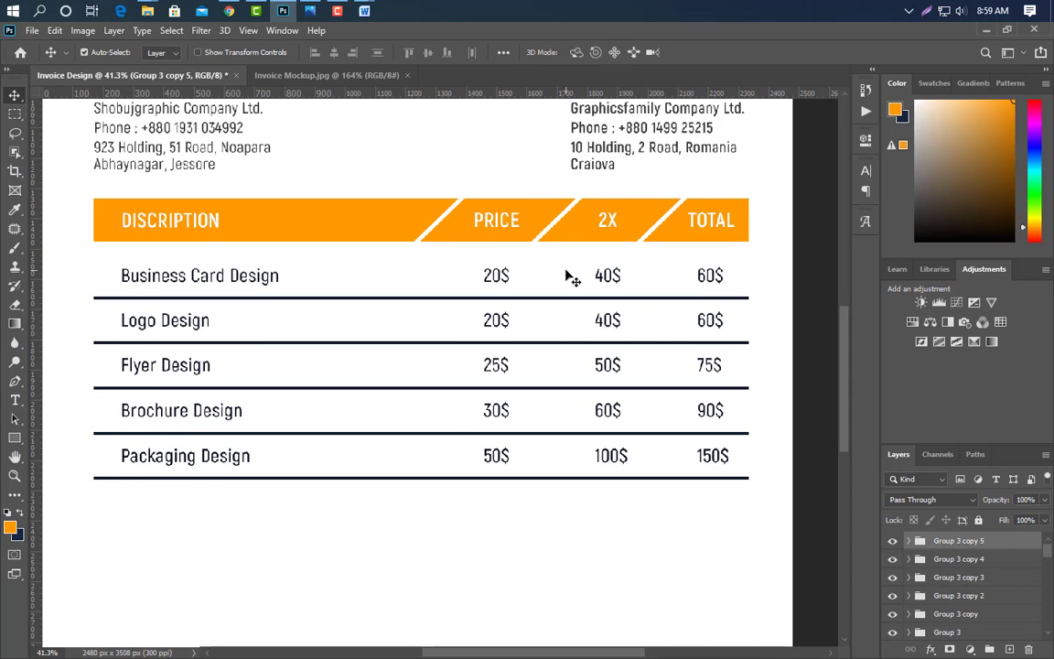
drag(568, 274, 603, 582)
key(shift+Down)
key(shift+Down)
key(shift+Down)
key(shift+Down)
key(shift+Down)
key(shift+Down)
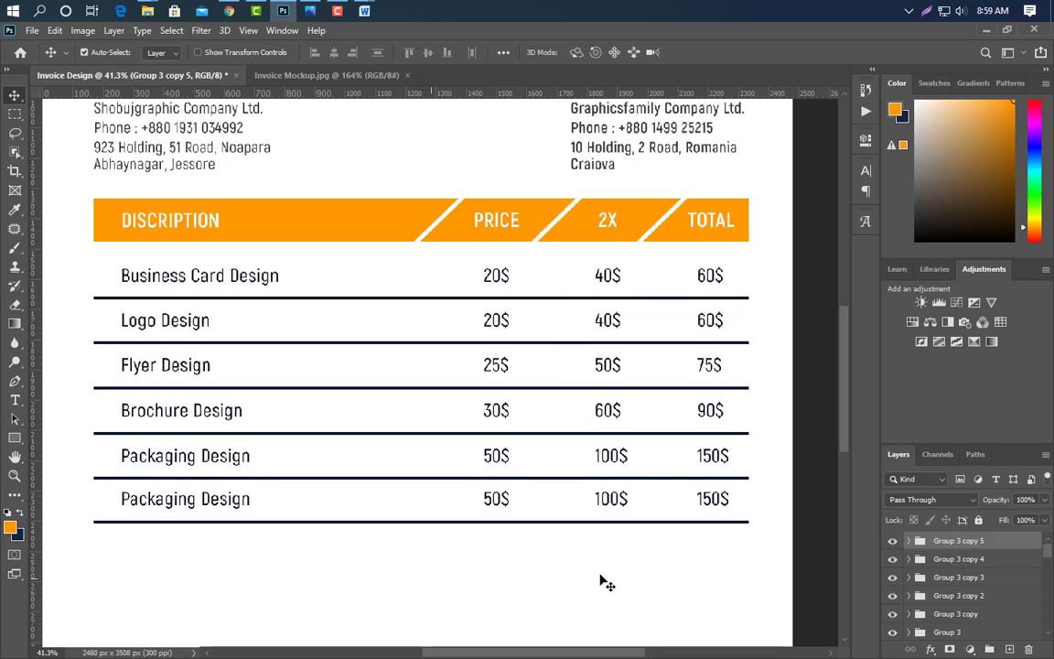
- Rename the copied row's item to Mockup Design
click(15, 400)
triple_click(182, 499)
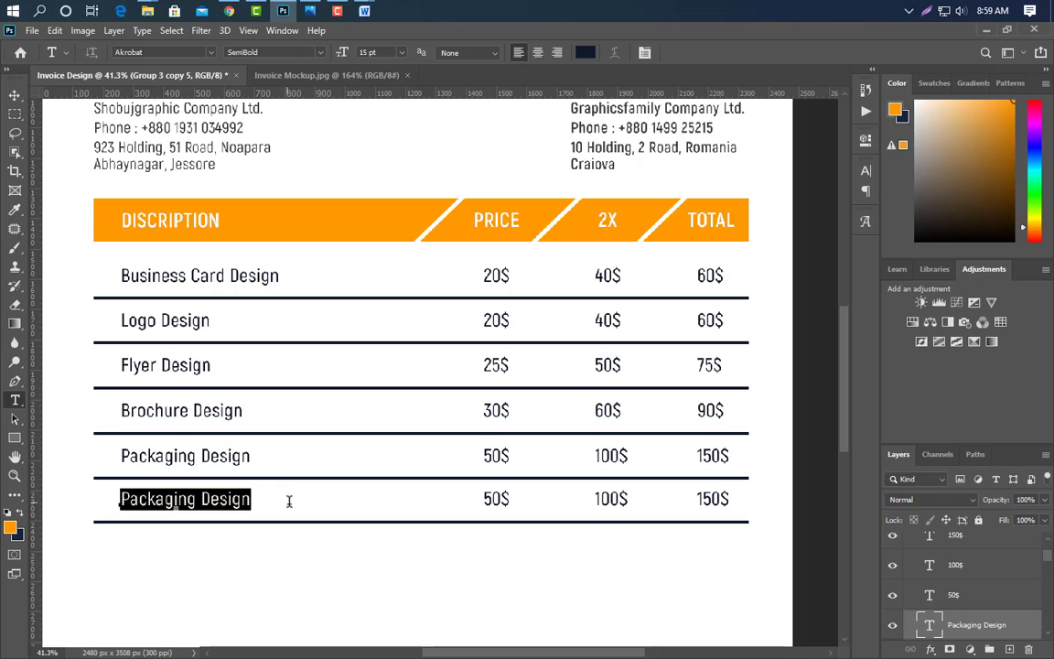
text(Mockup De)
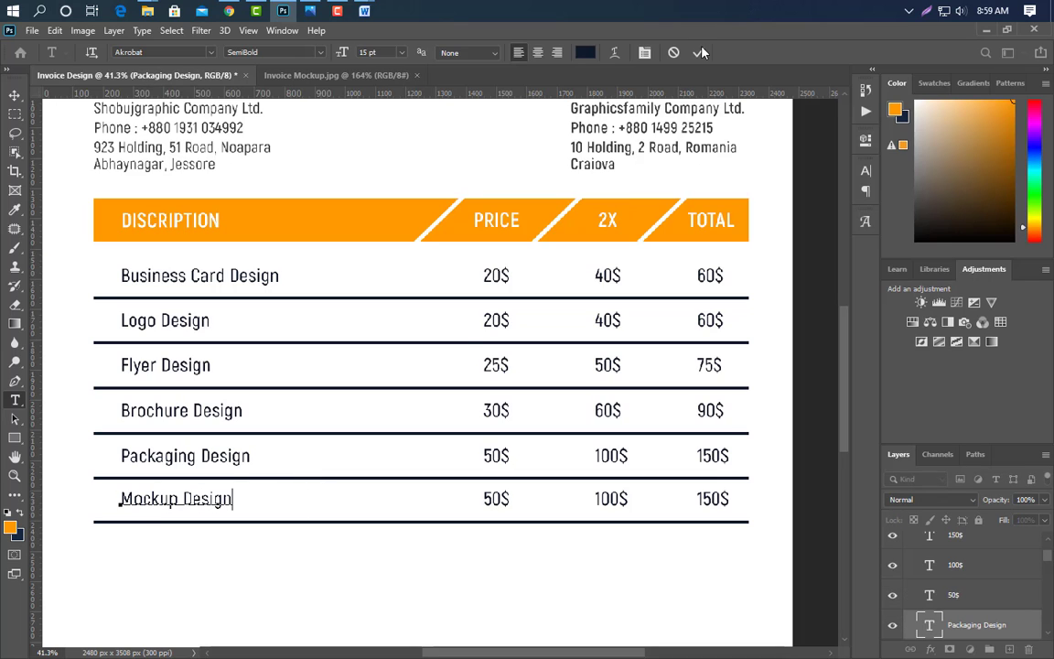
click(699, 53)
- Set the Mockup Design price, 2X and total to 60$, 120$ and 180$
click(486, 500)
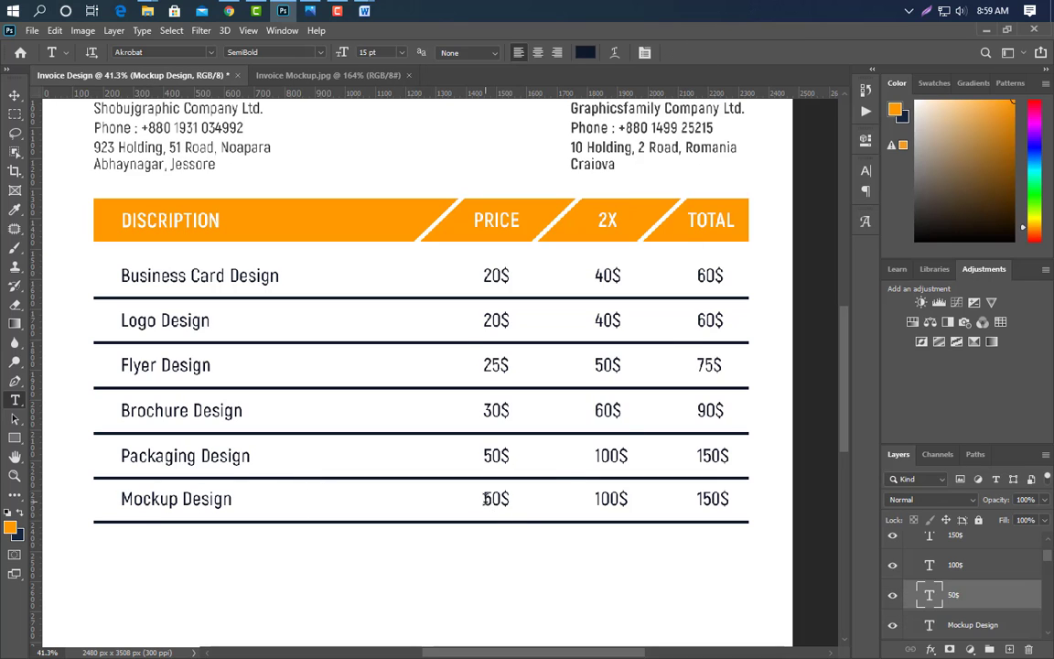
drag(496, 499, 502, 500)
text(60)
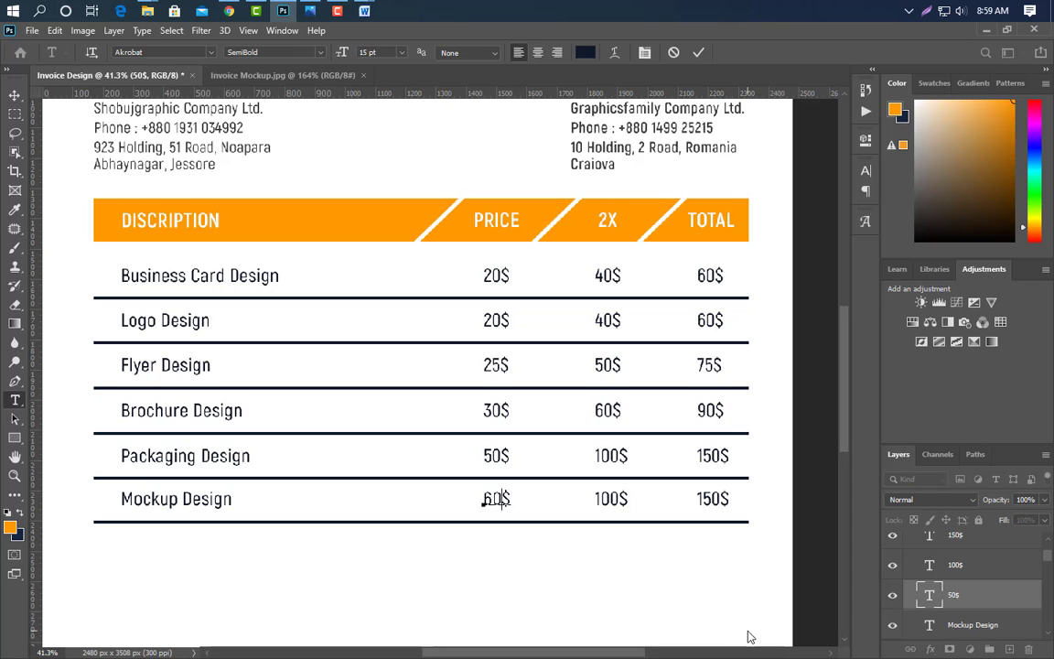
click(699, 53)
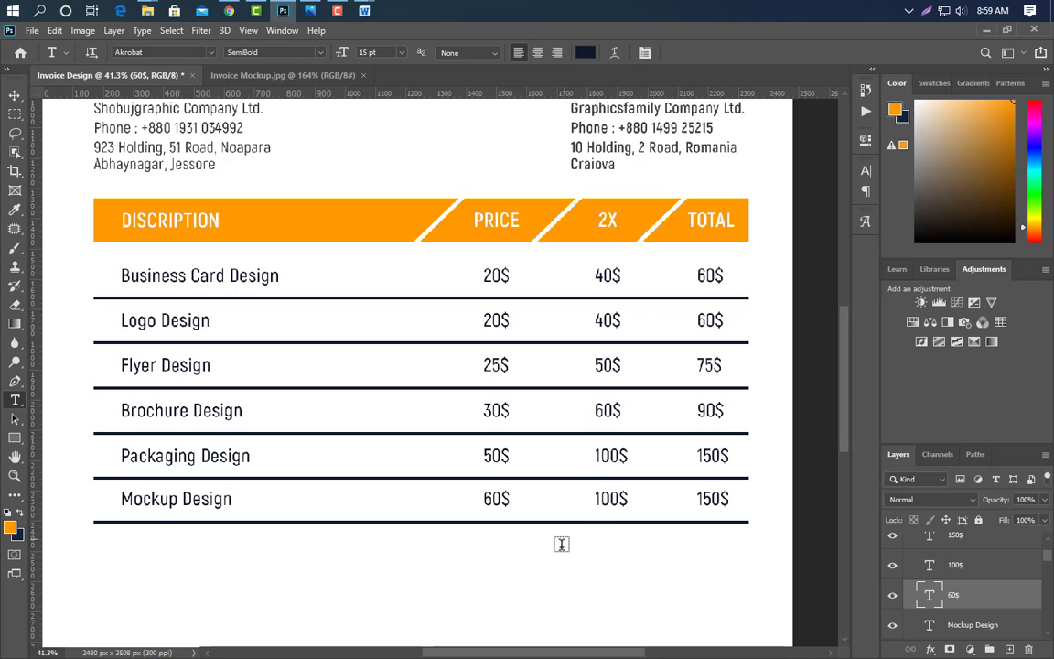
click(595, 498)
text(12)
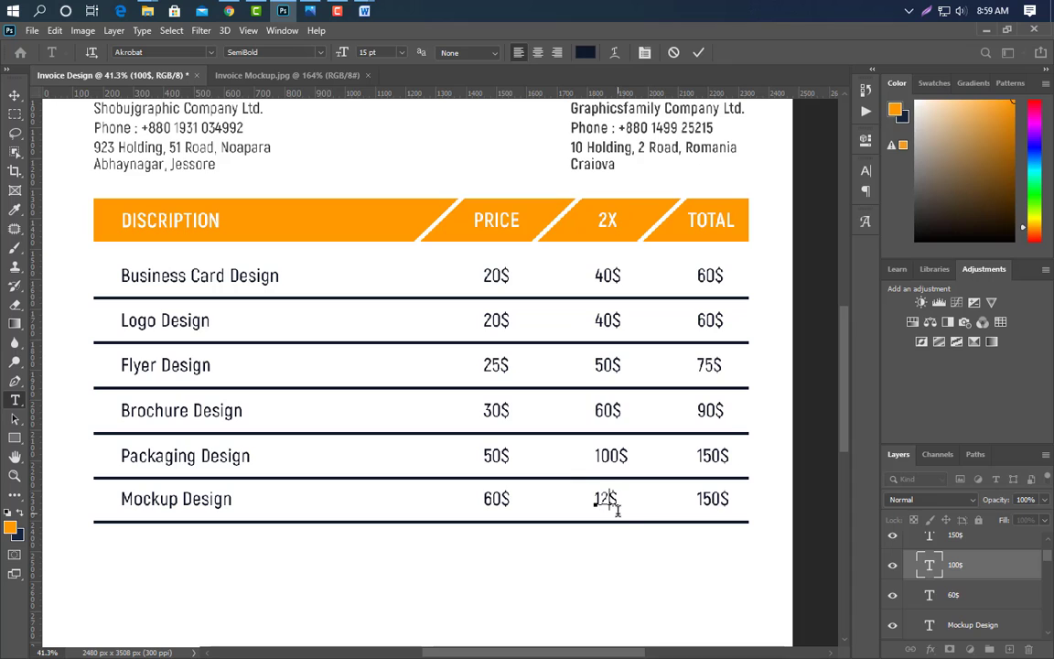
click(699, 53)
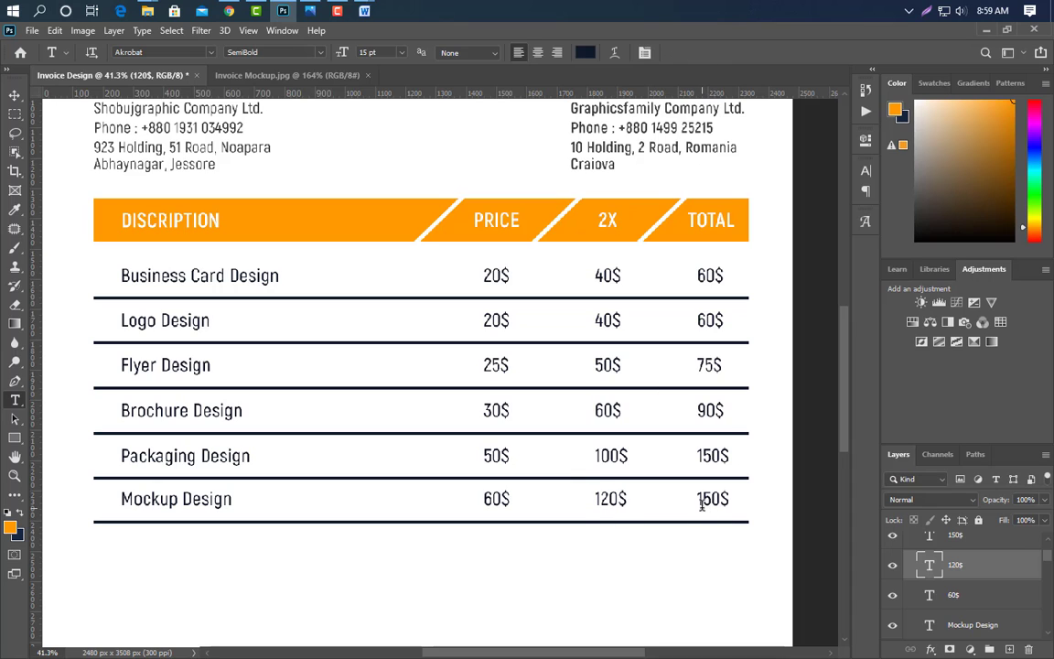
double_click(698, 500)
text(1)
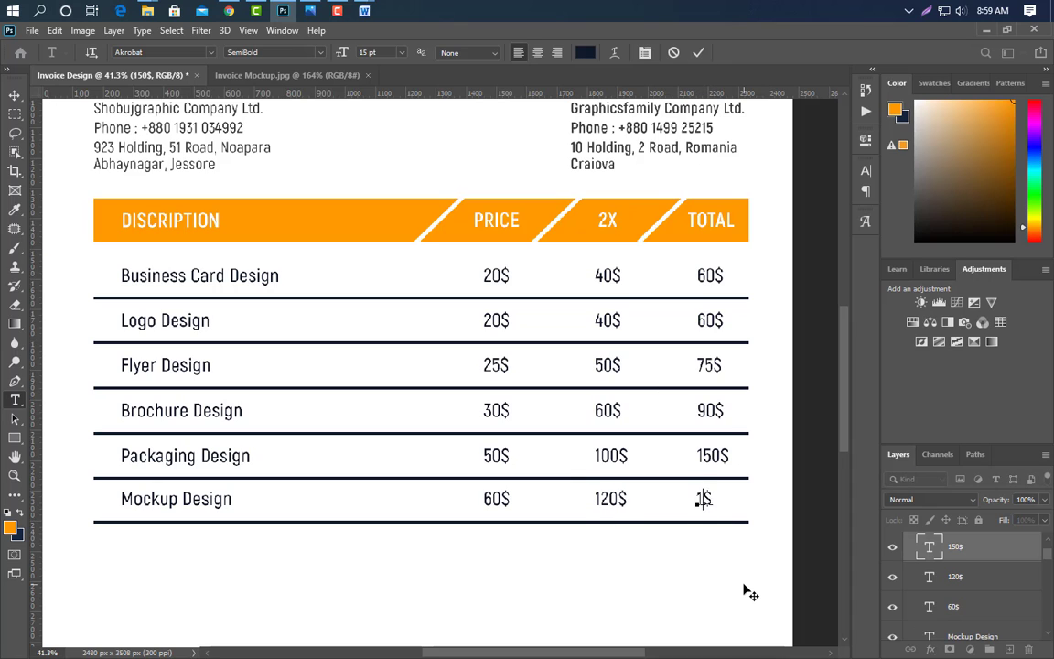
click(699, 57)
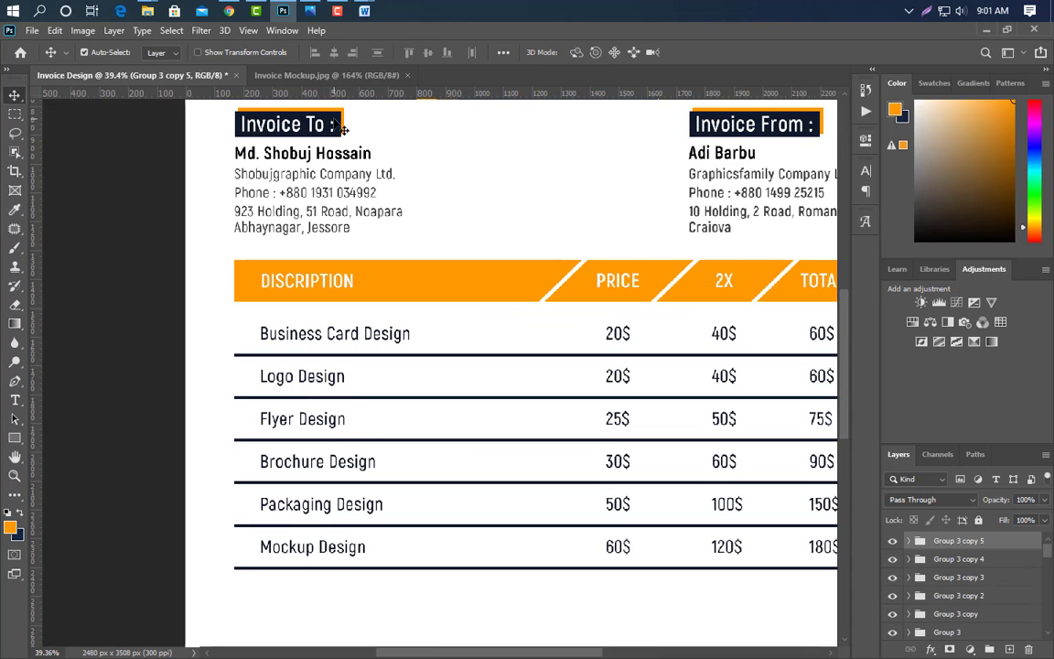
click(340, 126)
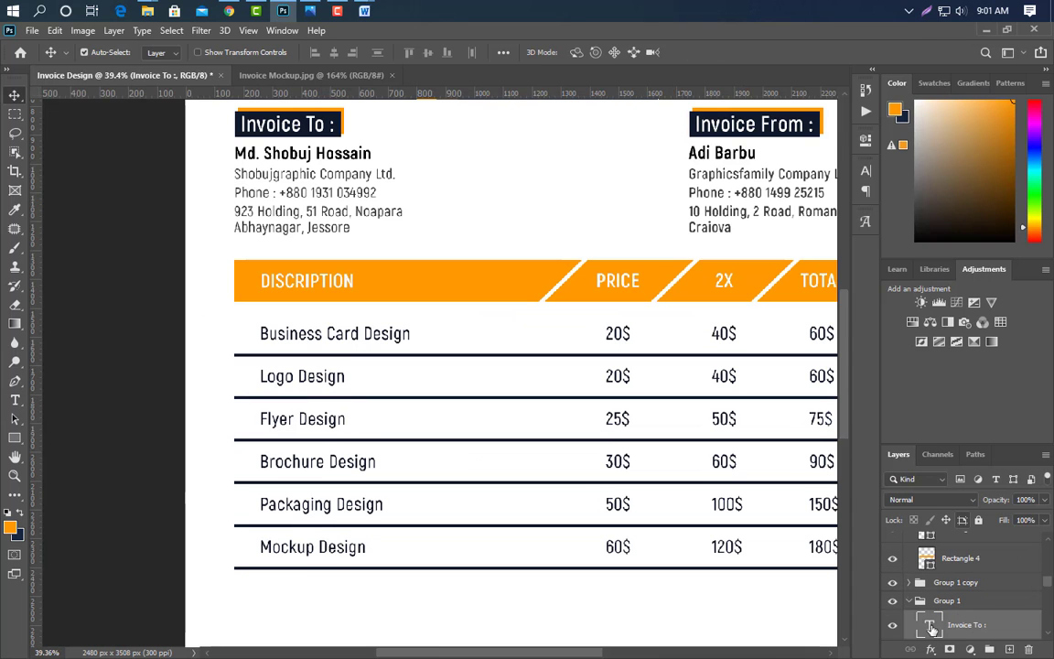
- Duplicate the Invoice To contact block and shift the copy slightly left and down
click(909, 601)
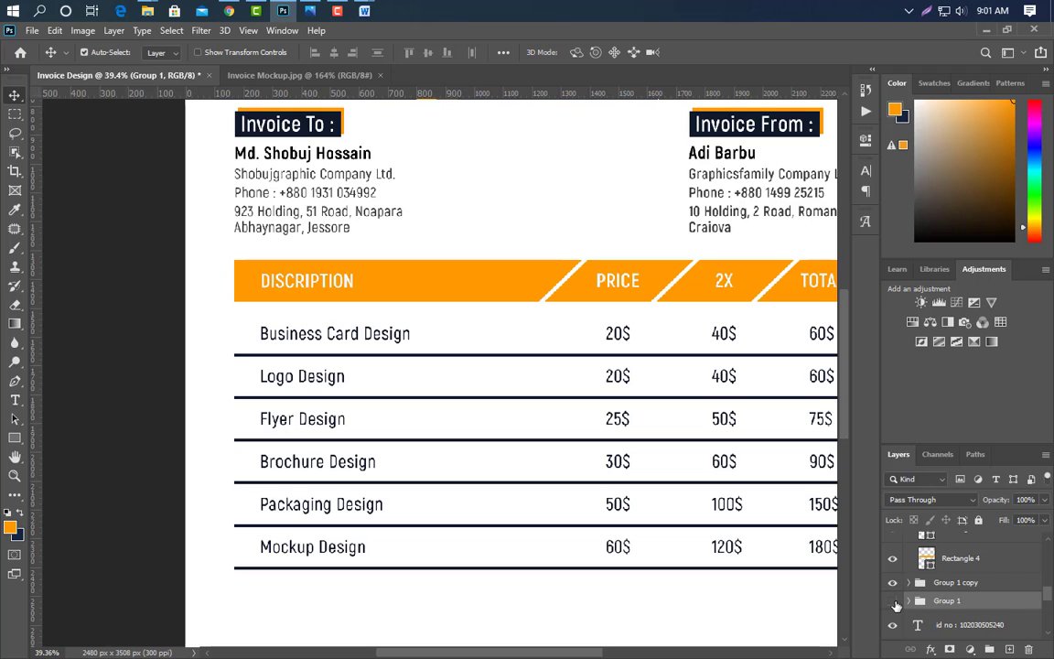
drag(1013, 605, 1009, 648)
key(ctrl+t)
drag(314, 160, 336, 628)
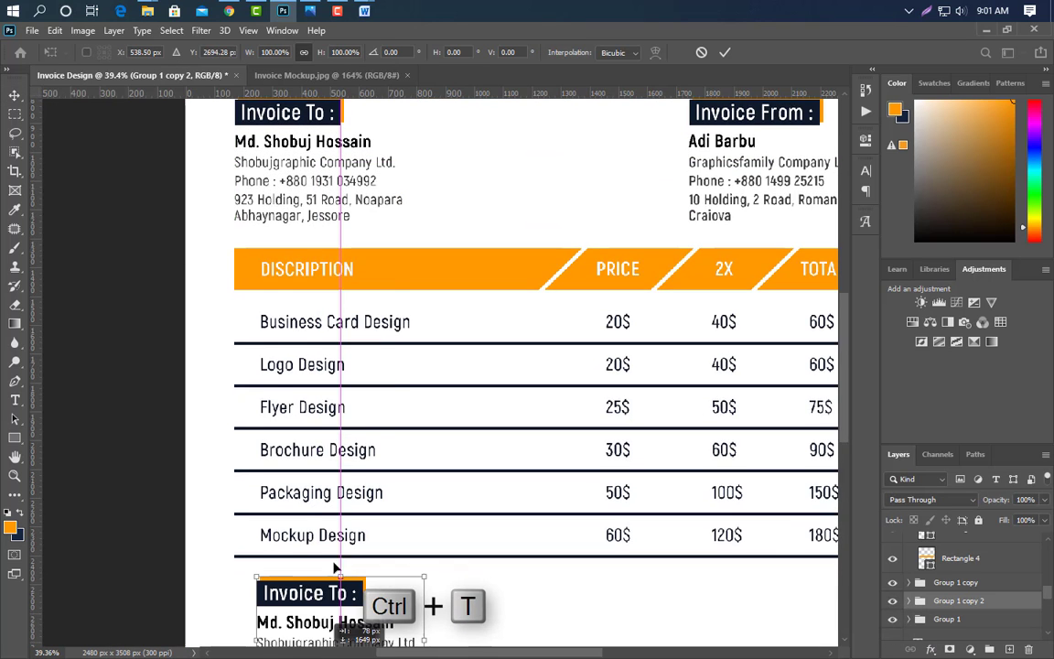
scroll(375, 464, down, 3)
scroll(376, 466, down, 3)
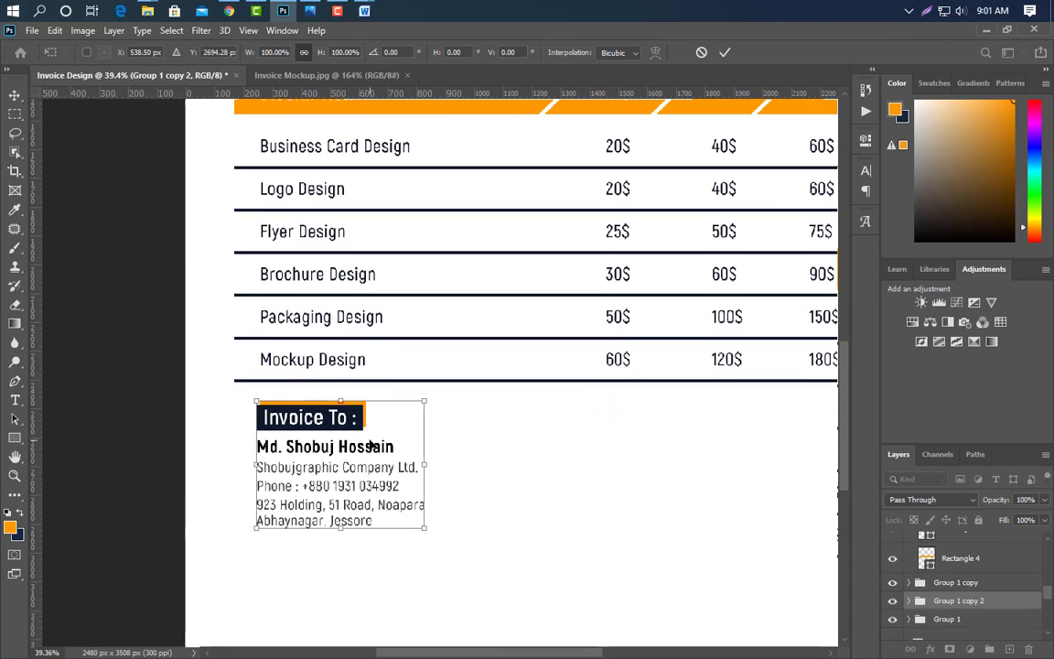
drag(331, 427, 309, 432)
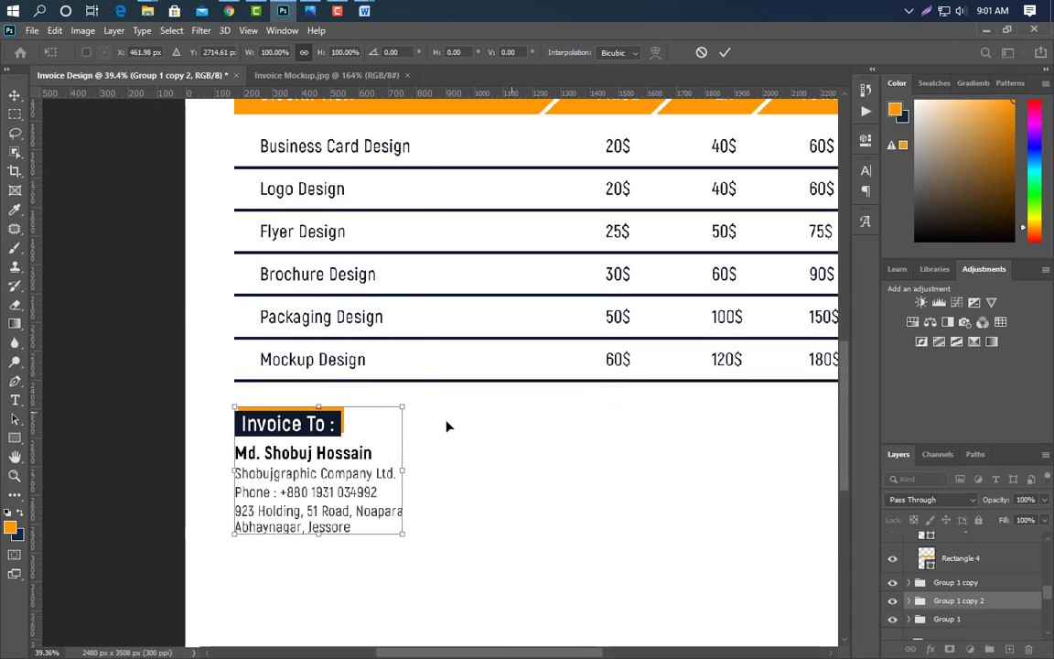
click(724, 52)
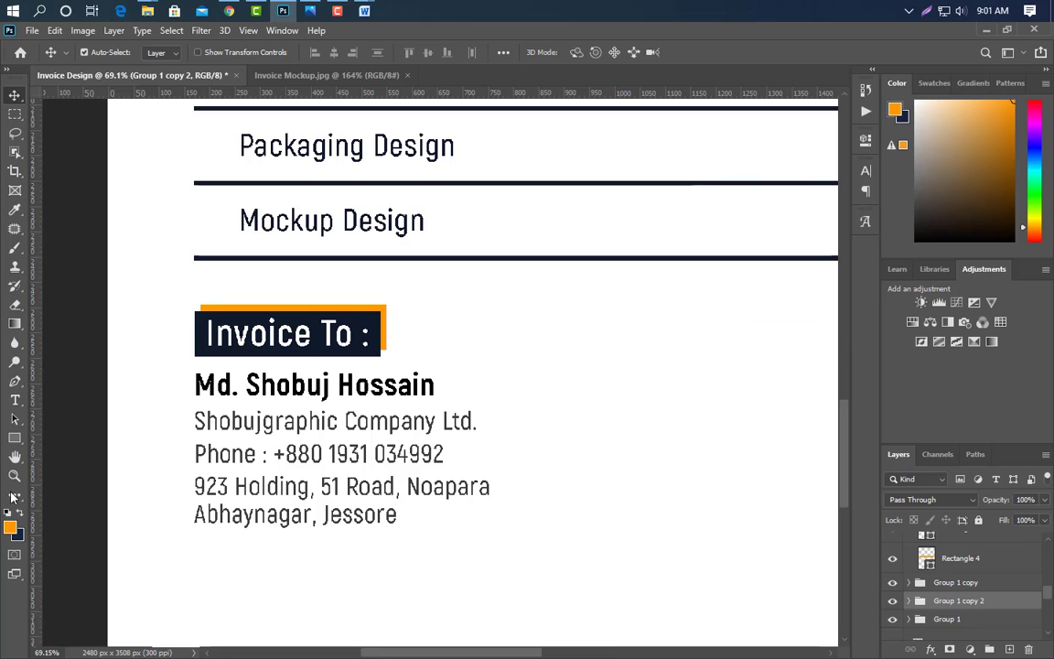
- Retitle the copied block's heading 'Payment Method :'
click(15, 399)
drag(208, 339, 166, 338)
key(ctrl+a)
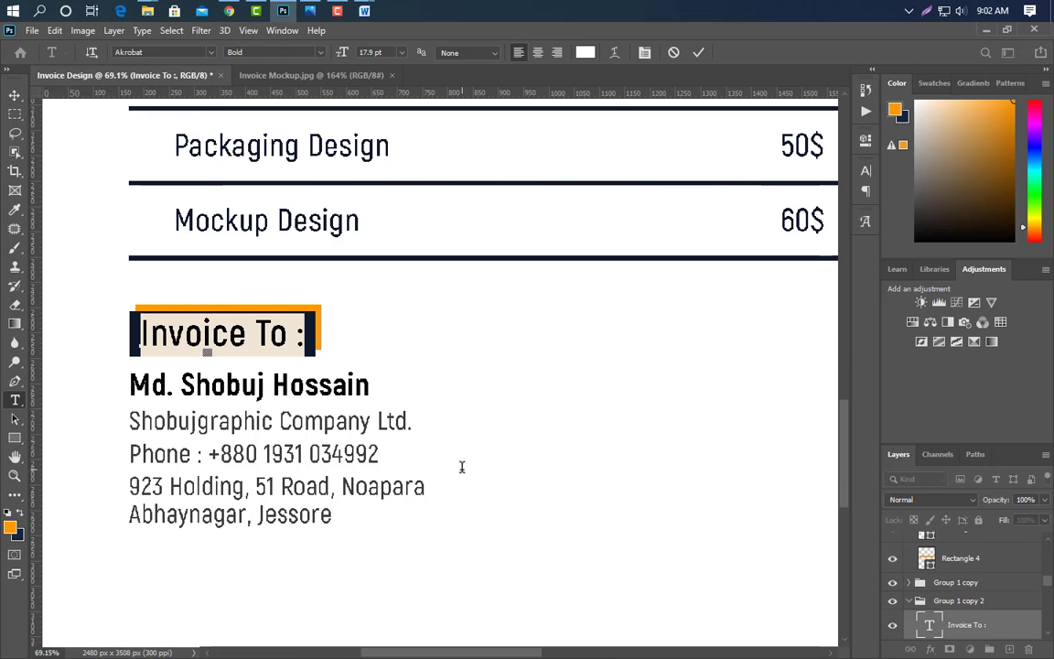
text(Payment Method)
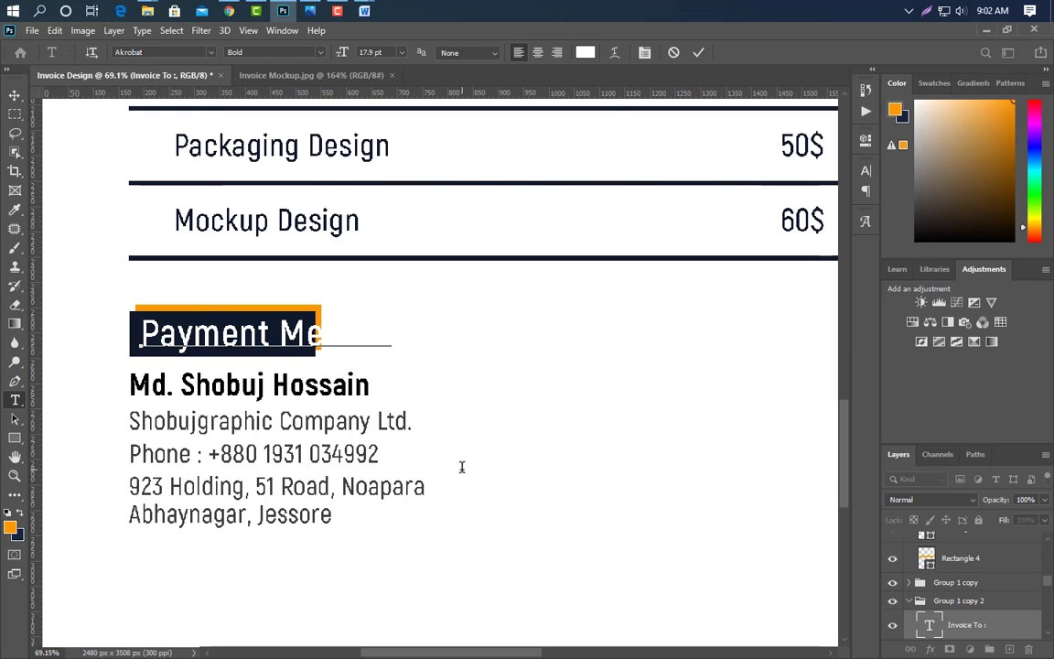
text( :)
click(698, 53)
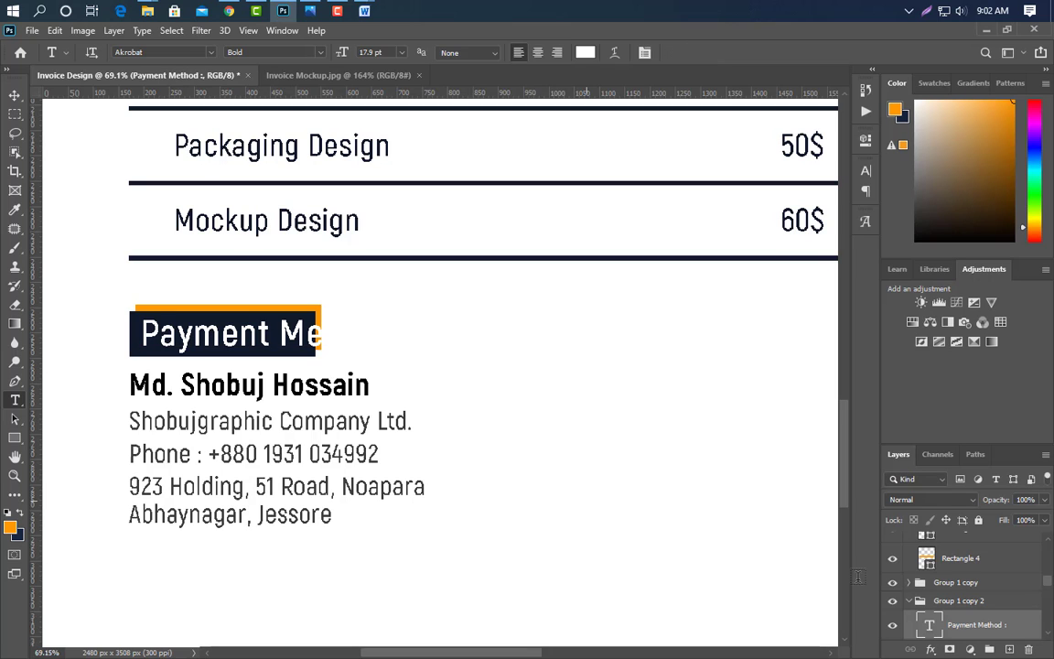
- Stretch the heading's navy and orange boxes together so 'Payment Method :' fits
scroll(961, 604, down, 2)
click(988, 600)
scroll(991, 596, down, 1)
key(ctrl+t)
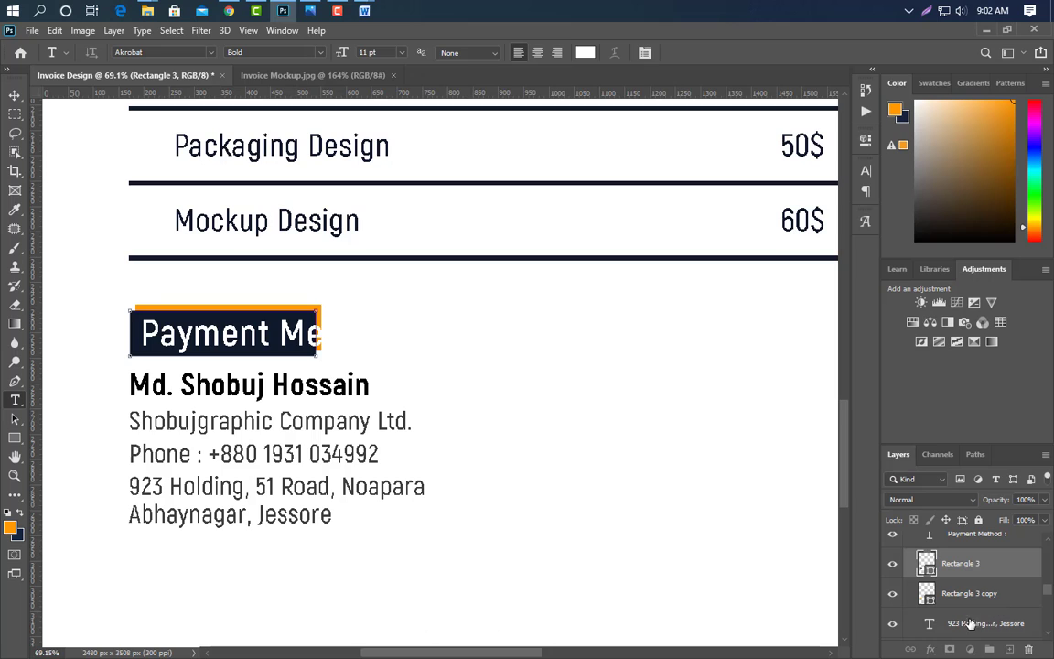
ctrl+click(970, 604)
key(ctrl+t)
key(shift)
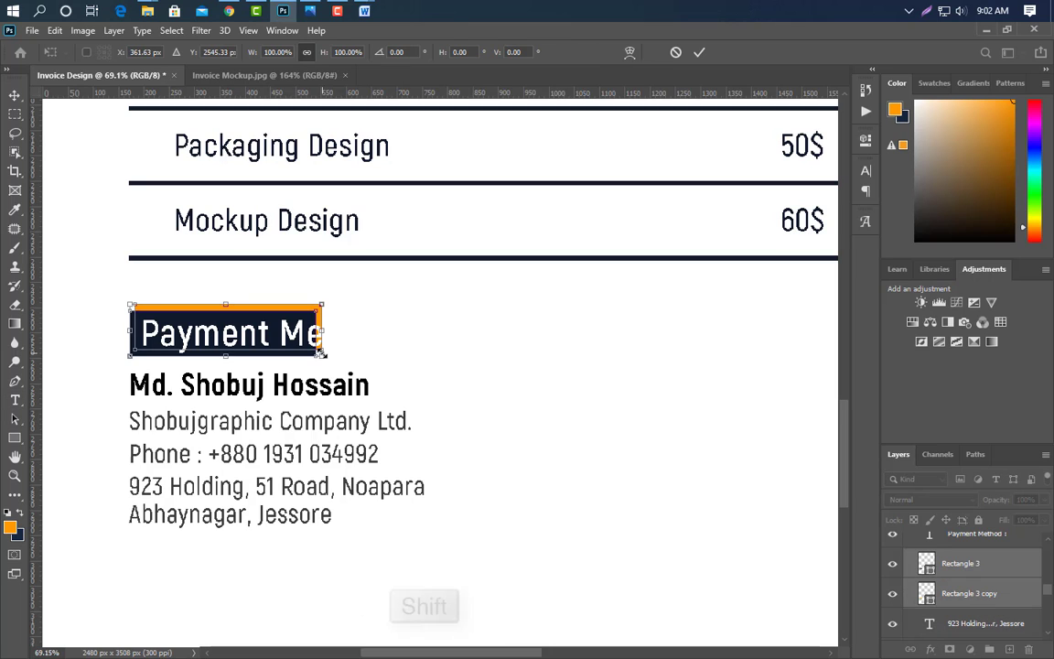
drag(439, 330, 427, 331)
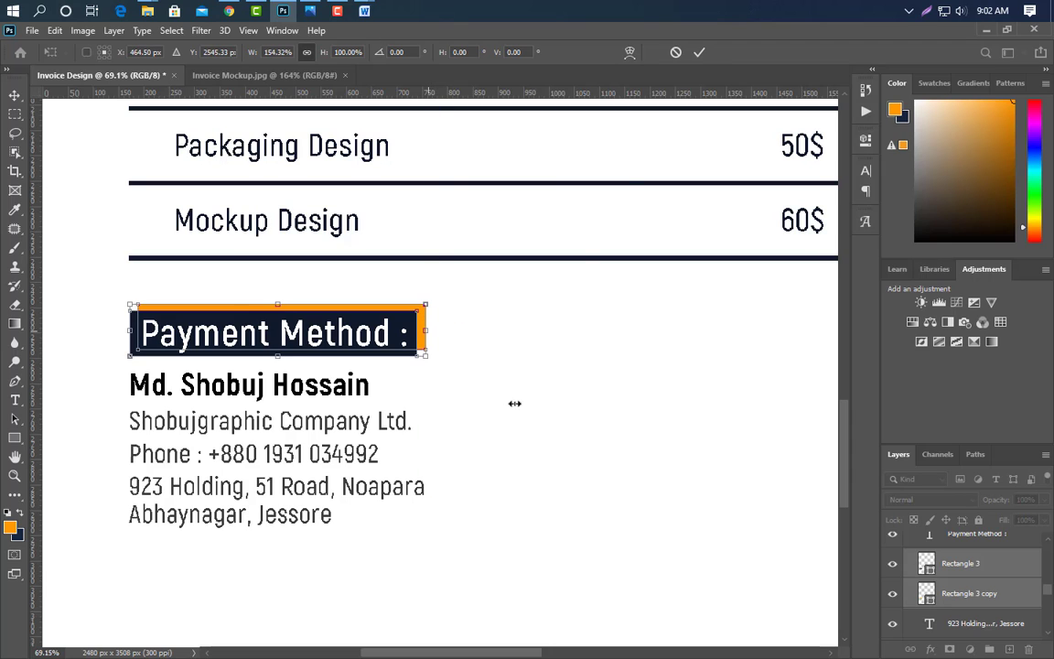
click(698, 53)
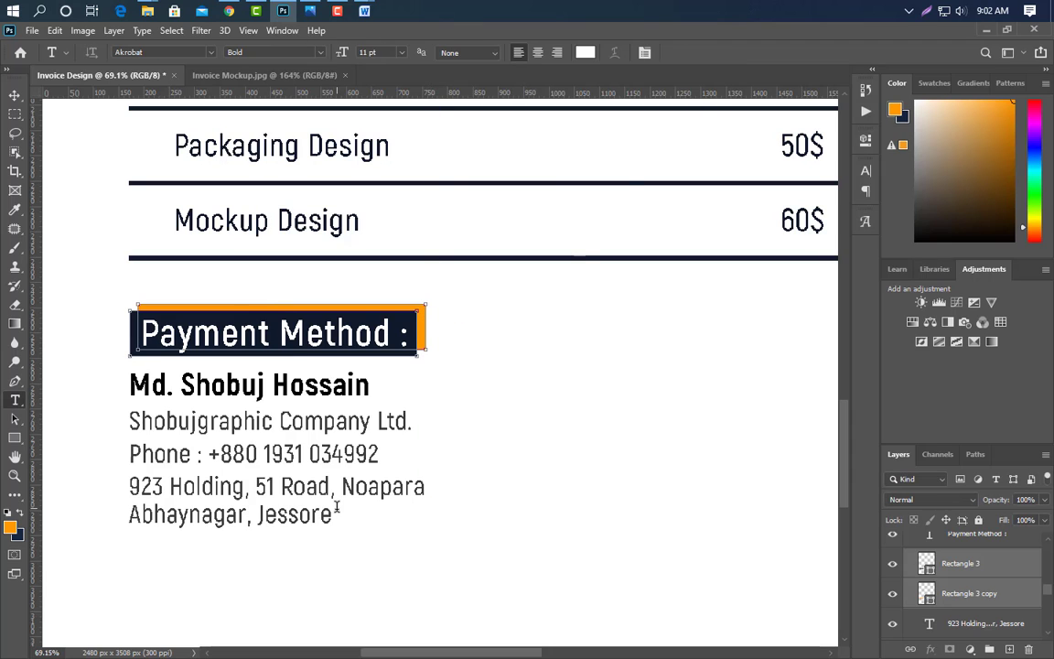
click(13, 95)
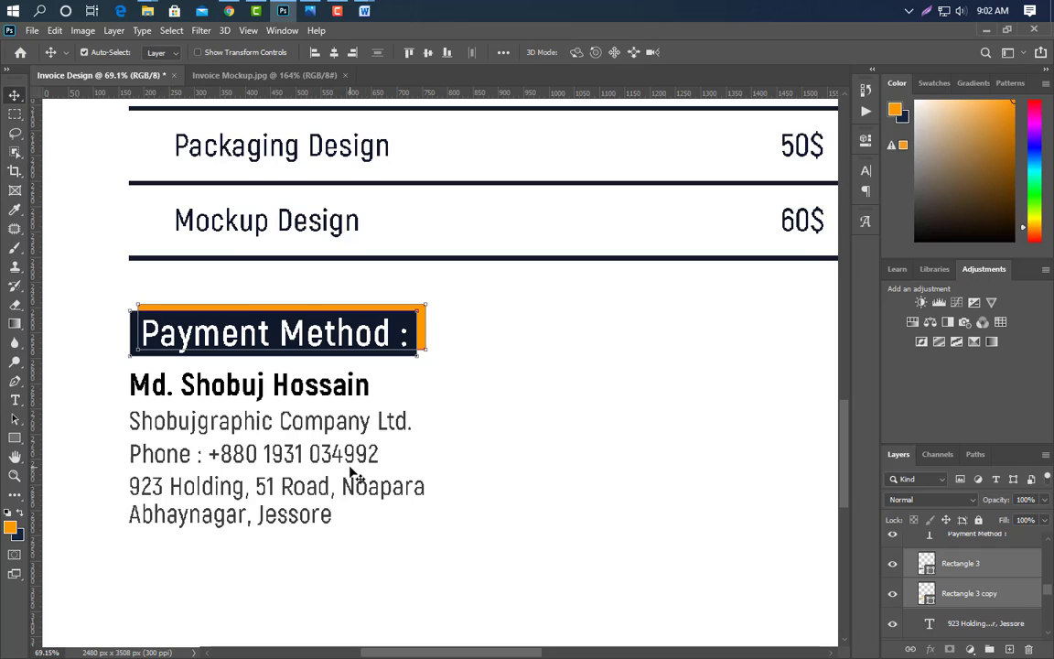
click(325, 401)
drag(1031, 638, 1028, 649)
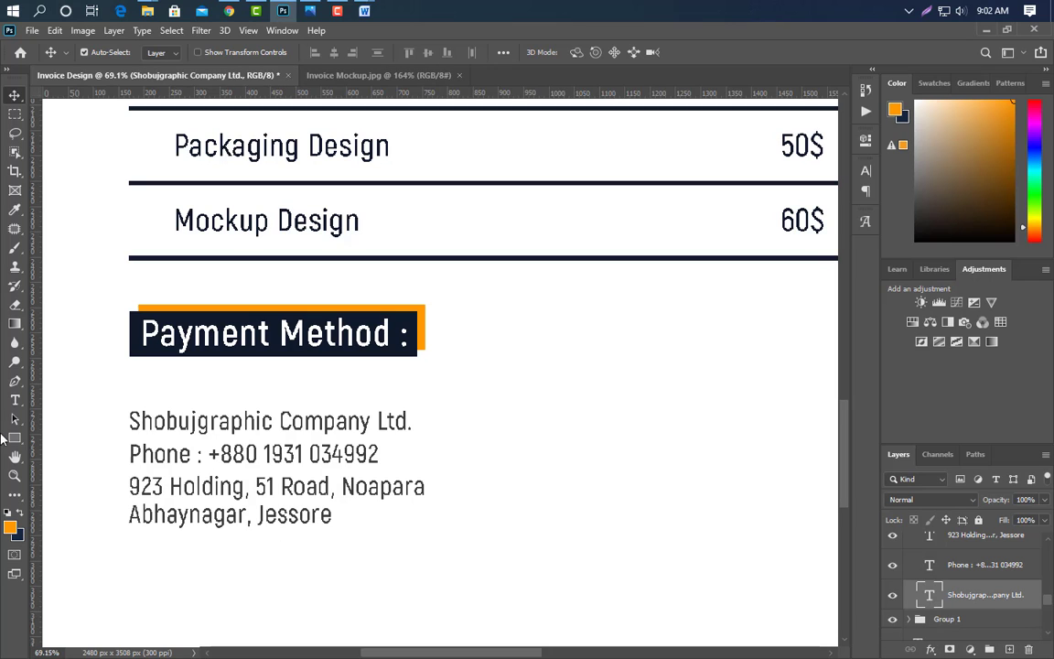
click(14, 400)
click(133, 419)
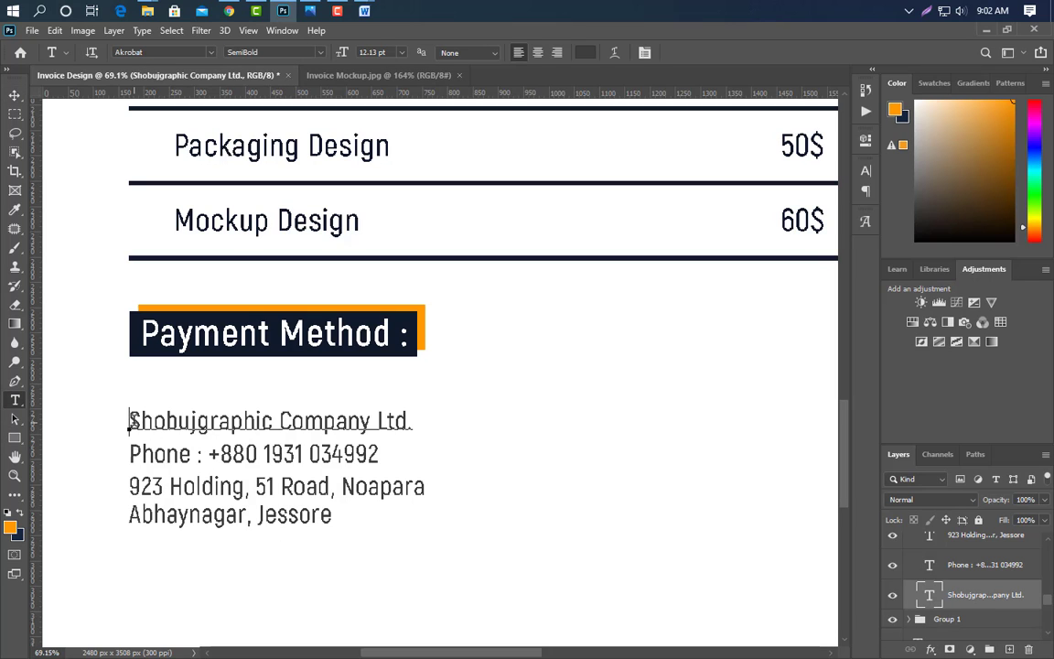
drag(131, 420, 490, 429)
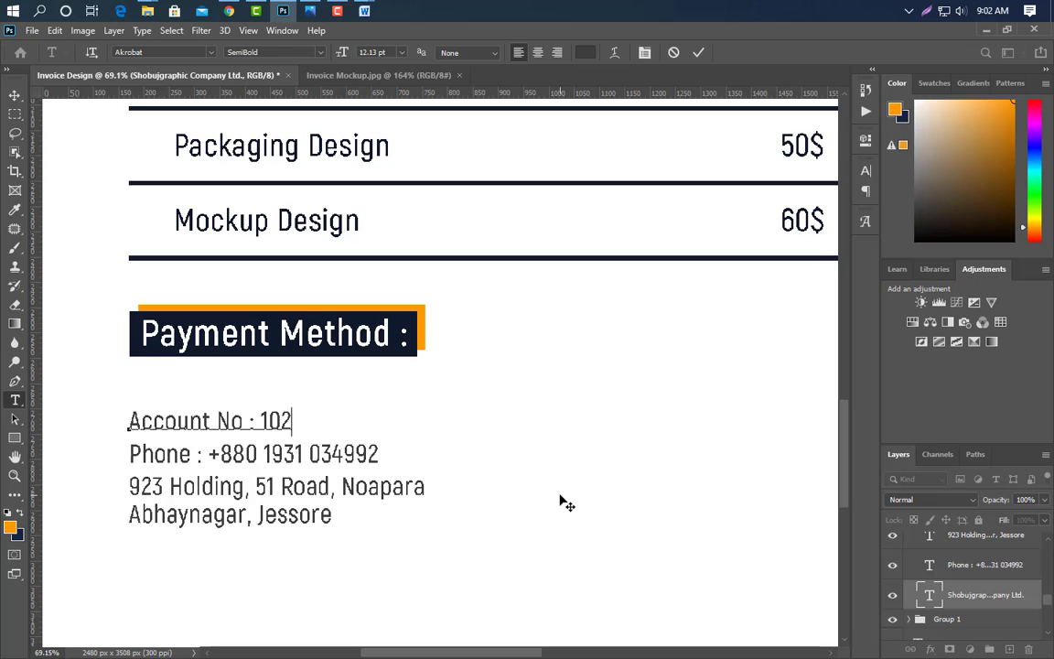
click(697, 53)
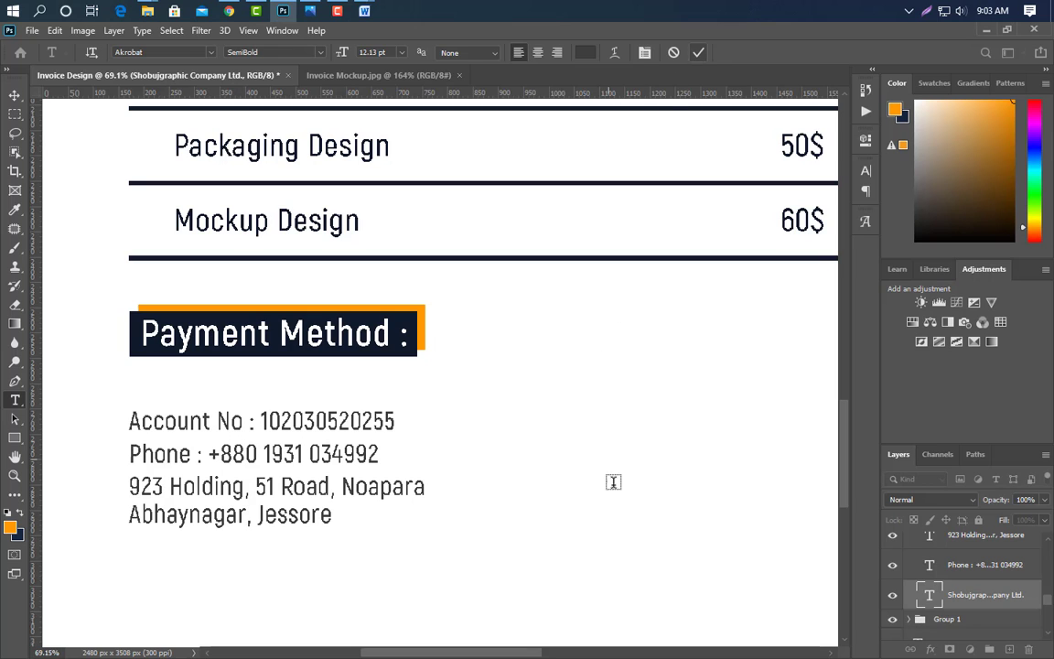
- Turn the phone line into Account Name with the holder's name, and the address into 'Brance : Noapar'
click(134, 455)
double_click(133, 455)
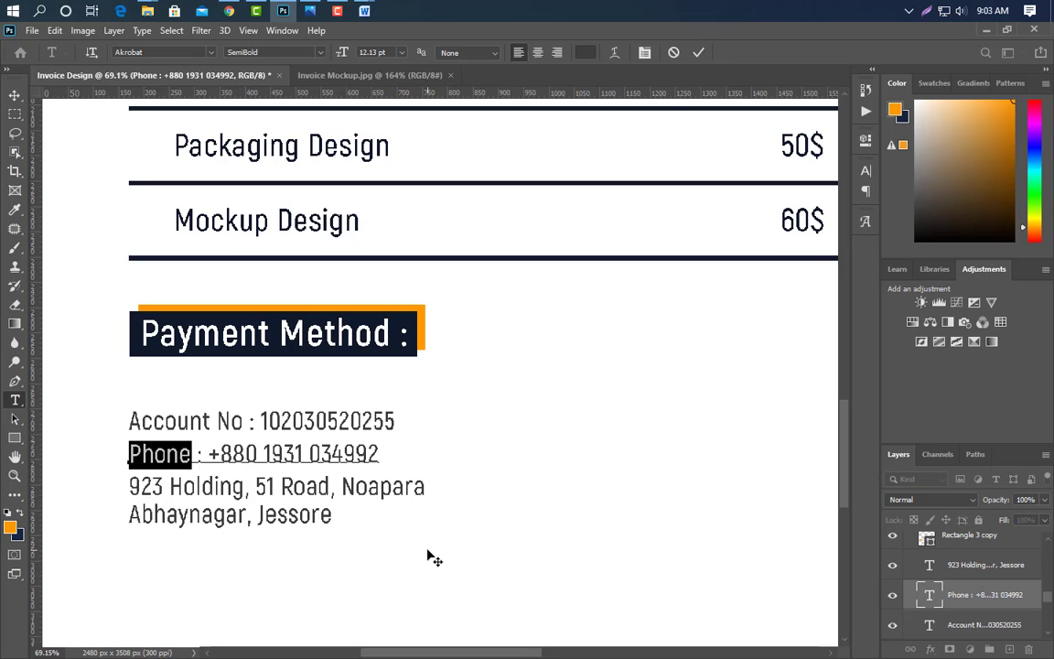
text(Account Na)
text(me)
drag(260, 455, 484, 445)
text(Shobuj)
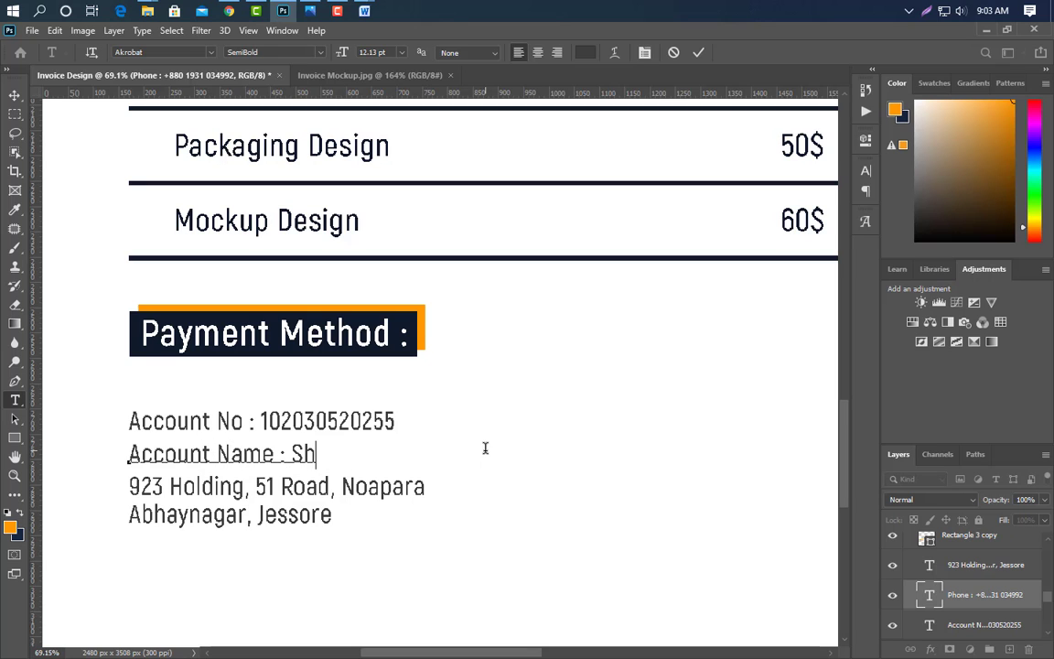
click(697, 53)
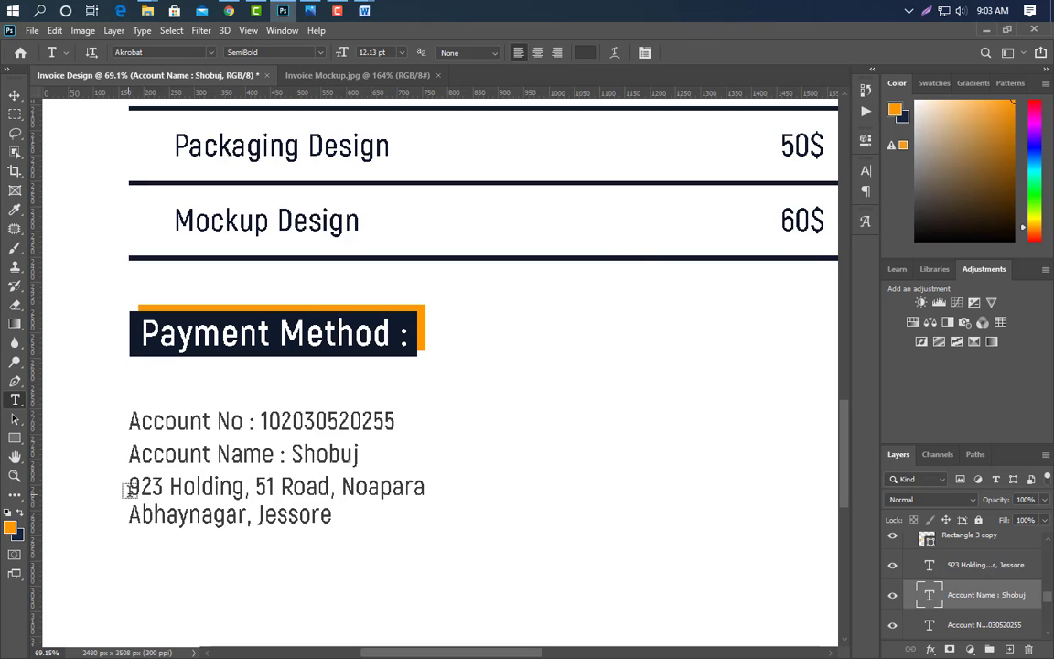
drag(127, 489, 345, 546)
text(Brance : Noapara)
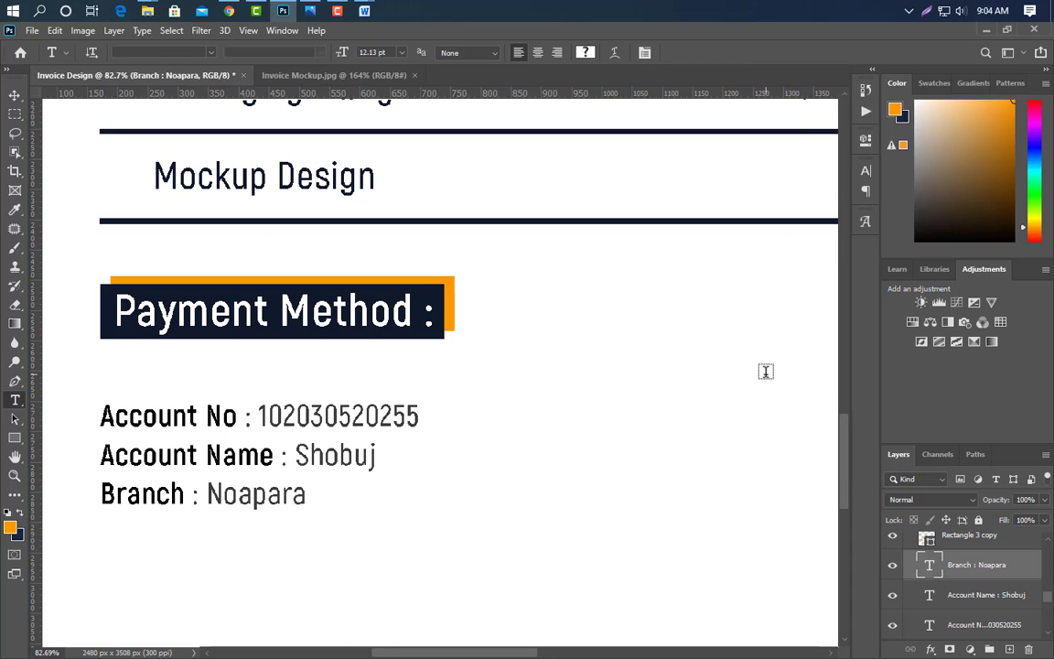
shift+click(951, 615)
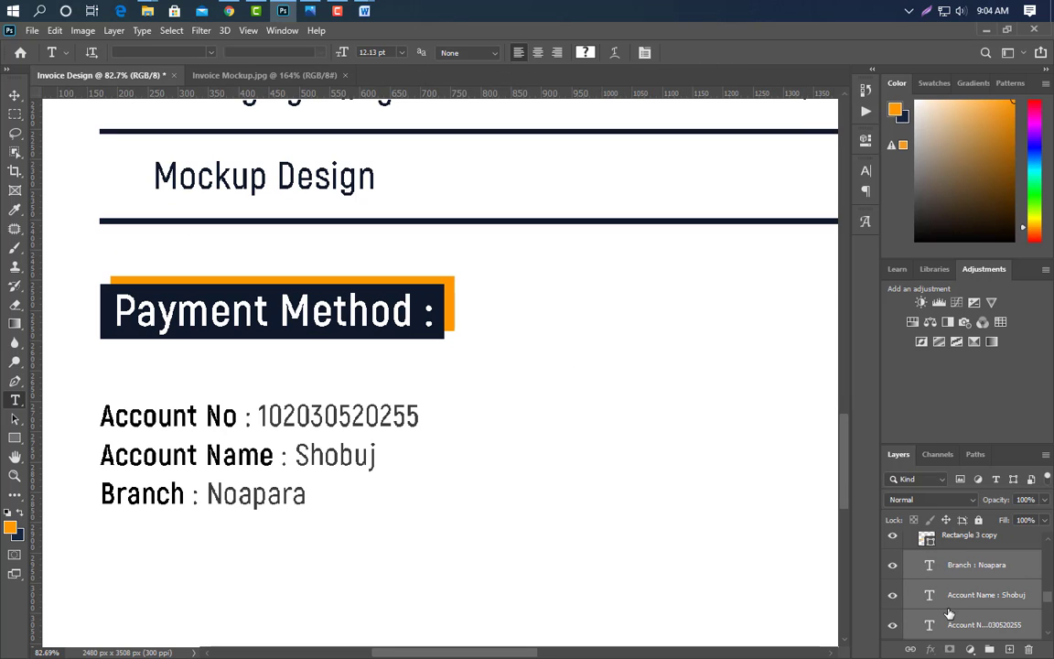
- Raise the account lines, duplicate the Payment Method block shifted right, and add a vertical guide
key(v)
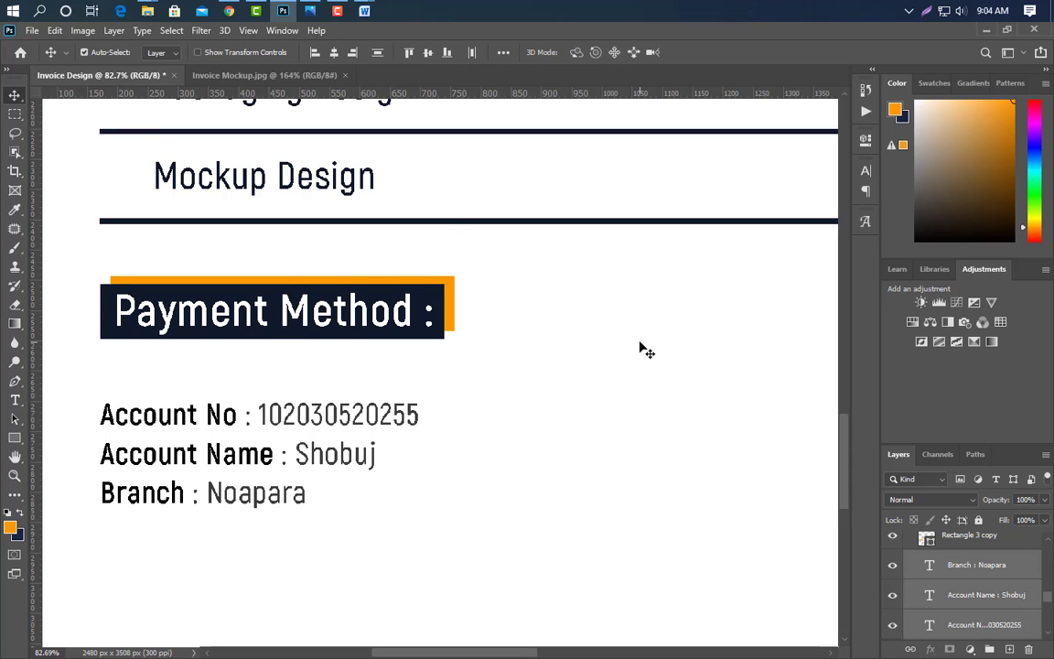
key(shift+Up)
key(shift+Up)
key(shift+Up)
key(shift+Up)
key(shift+Up)
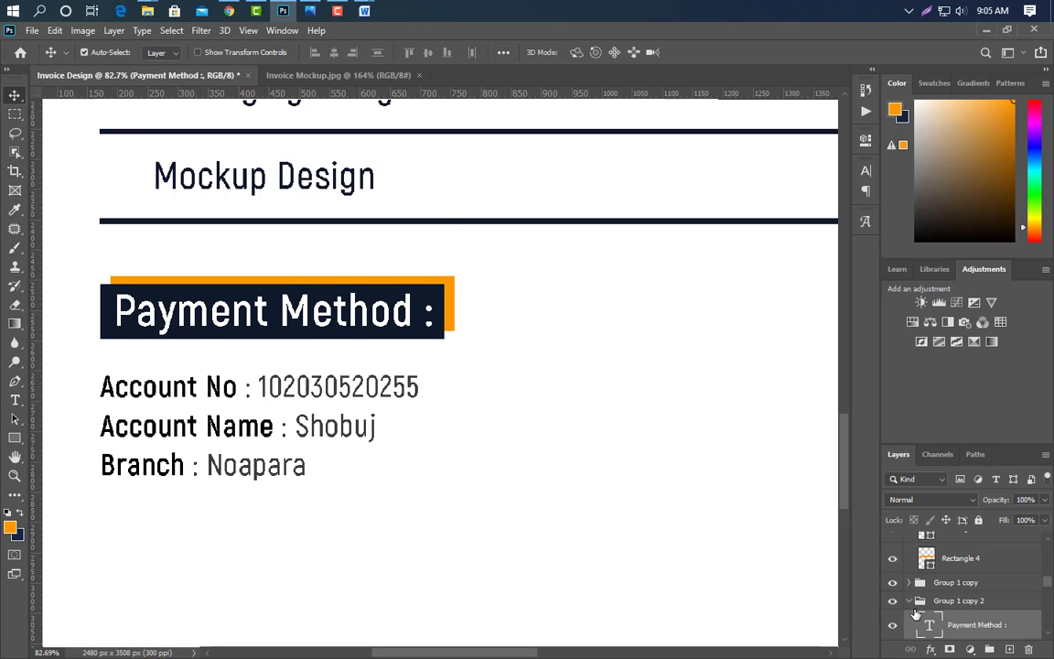
click(910, 602)
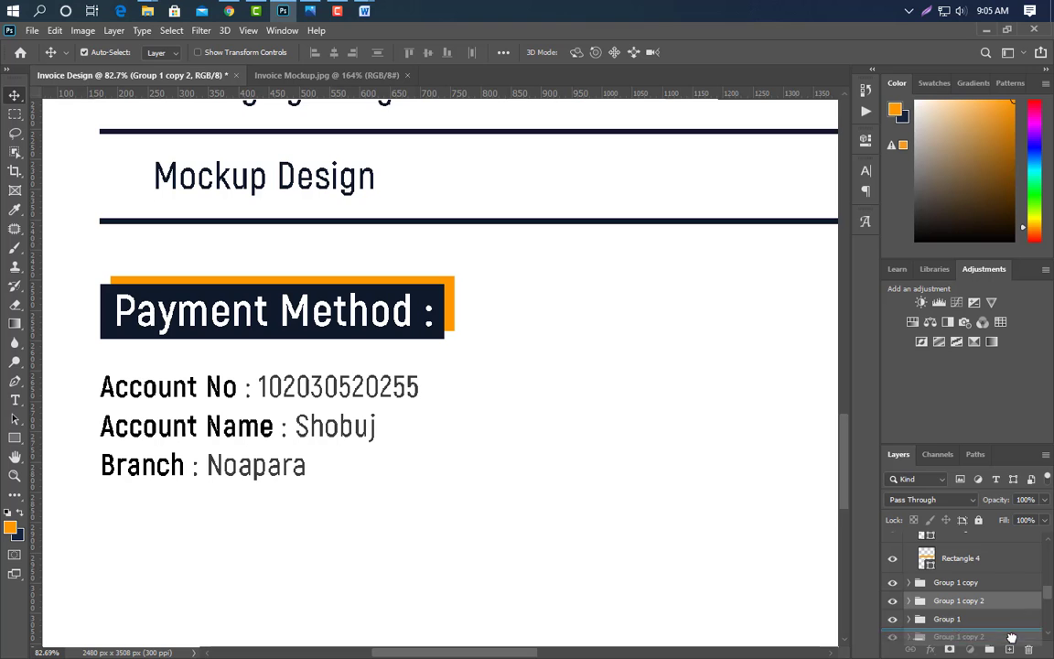
key(ctrl+j)
scroll(183, 485, down, 5)
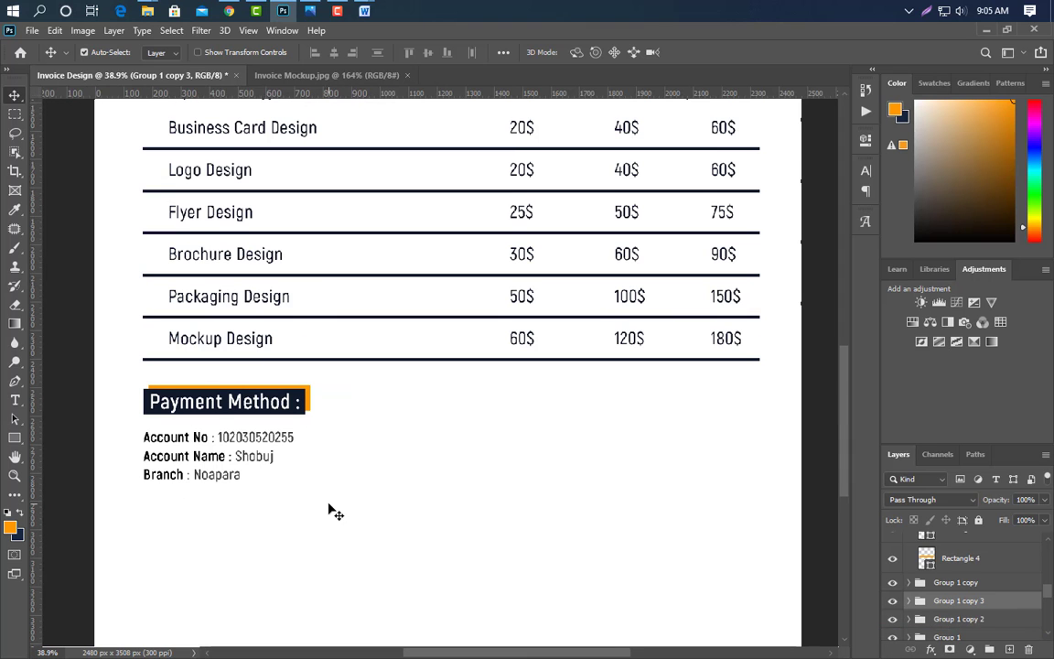
key(shift+Right)
key(shift+Right)
key(shift+Right)
key(shift+Right)
key(shift+Right)
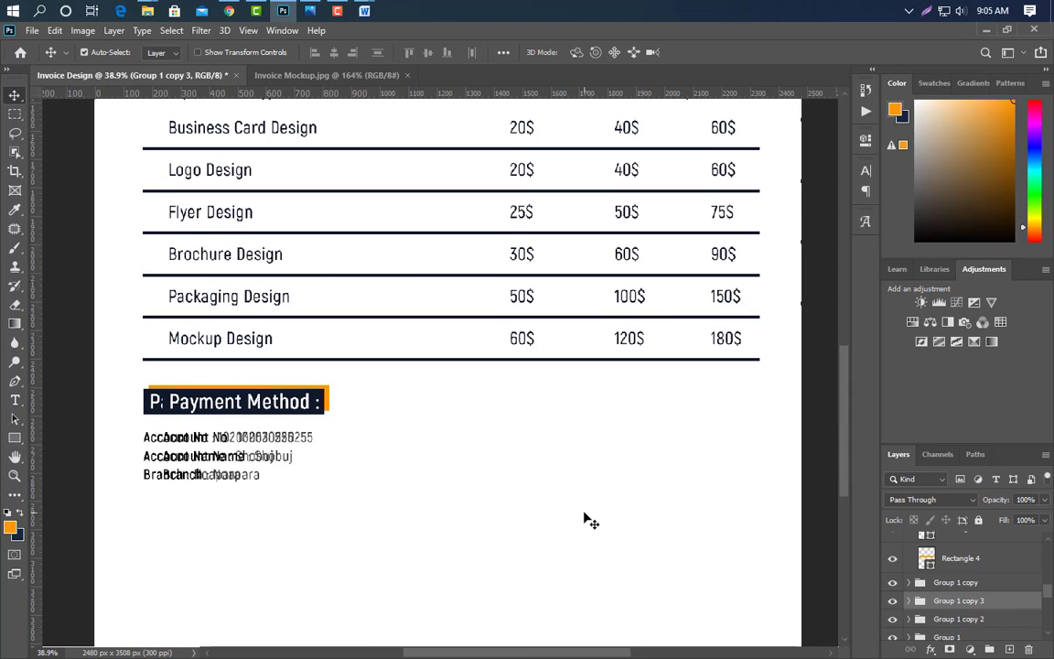
key(shift+Right)
key(shift+Right)
key(shift+Right)
key(shift+Right)
key(shift+Right)
key(shift+Right)
key(shift+Right)
key(shift+Right)
key(shift+Right)
key(shift+Right)
key(shift+Right)
key(shift+Right)
key(shift+Right)
key(shift+Right)
key(shift+Right)
key(shift+Right)
key(shift+Right)
key(shift+Right)
key(shift+Right)
key(shift+Right)
scroll(149, 455, up, 4)
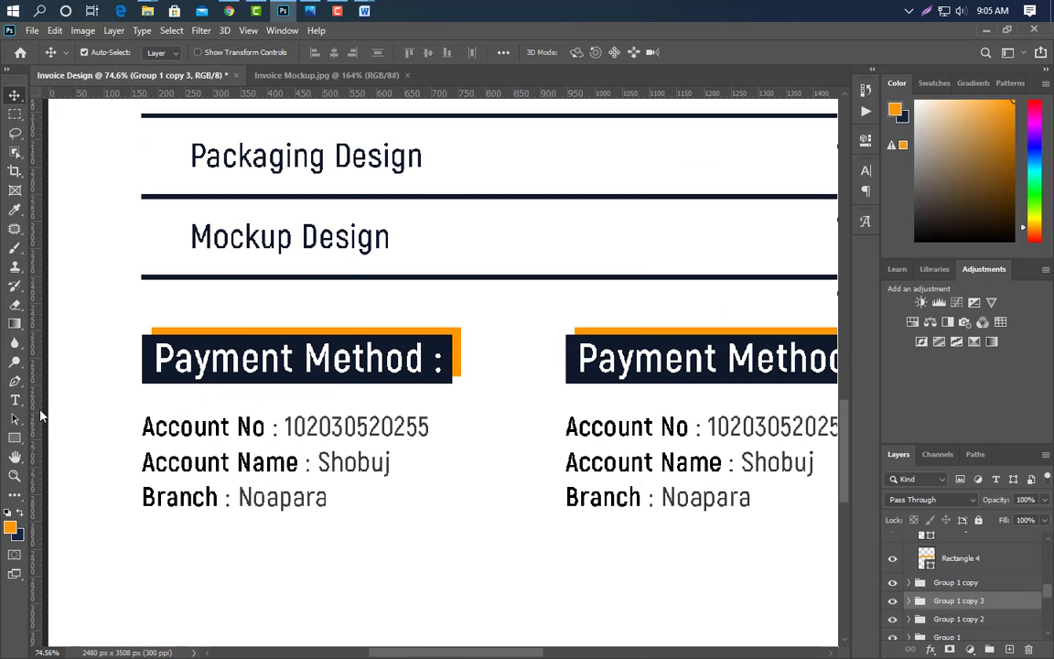
drag(40, 416, 327, 466)
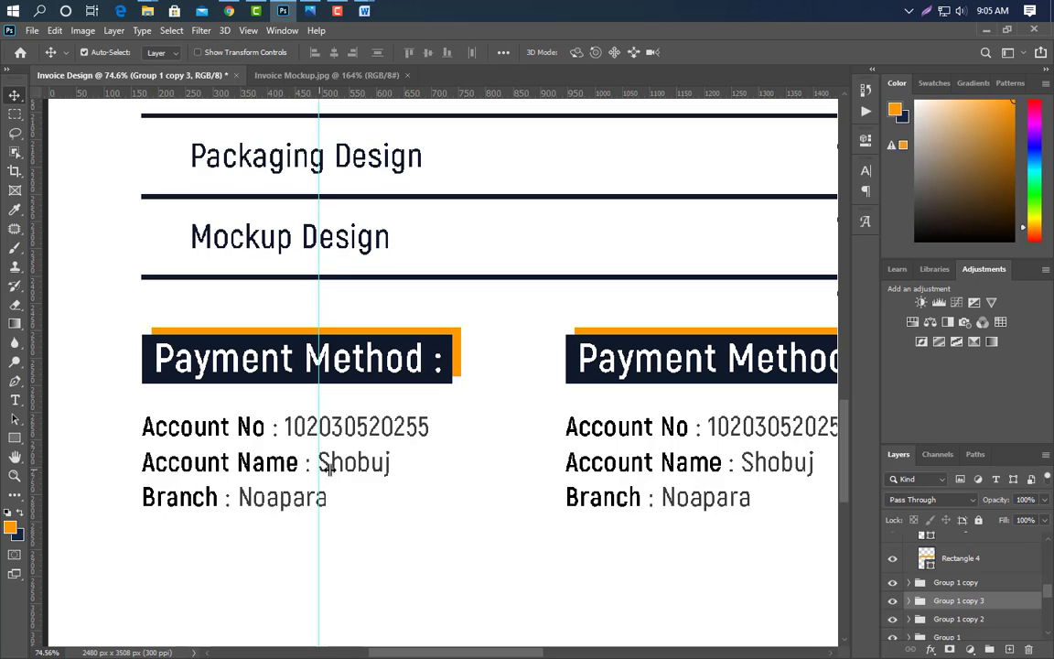
- Adjust spacing in the Account No and Branch lines so their values align on the guide
click(311, 441)
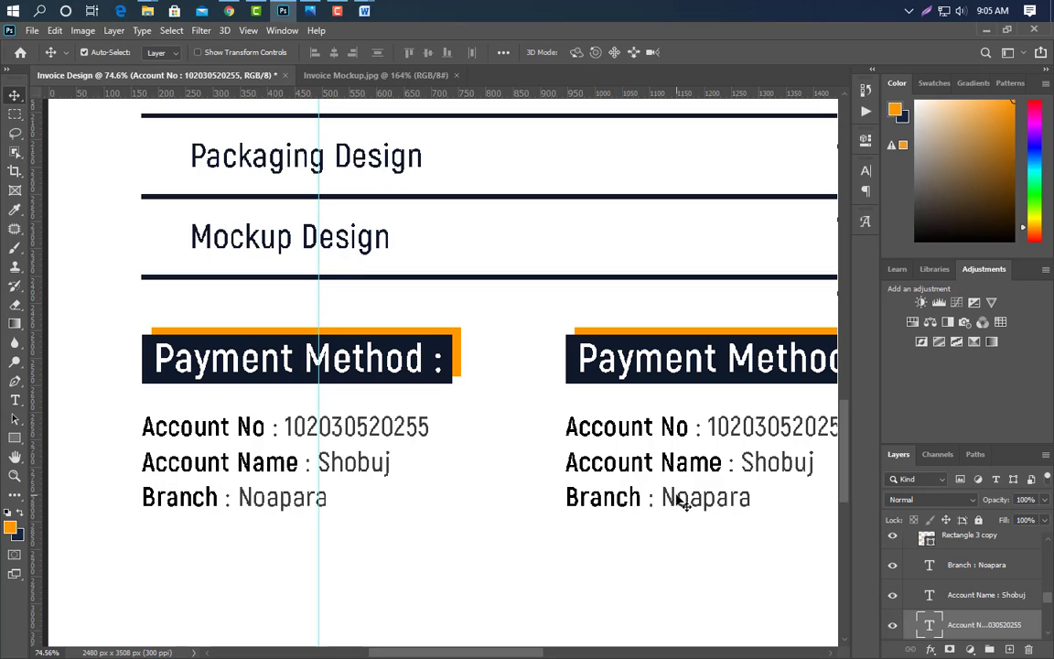
click(15, 399)
click(281, 427)
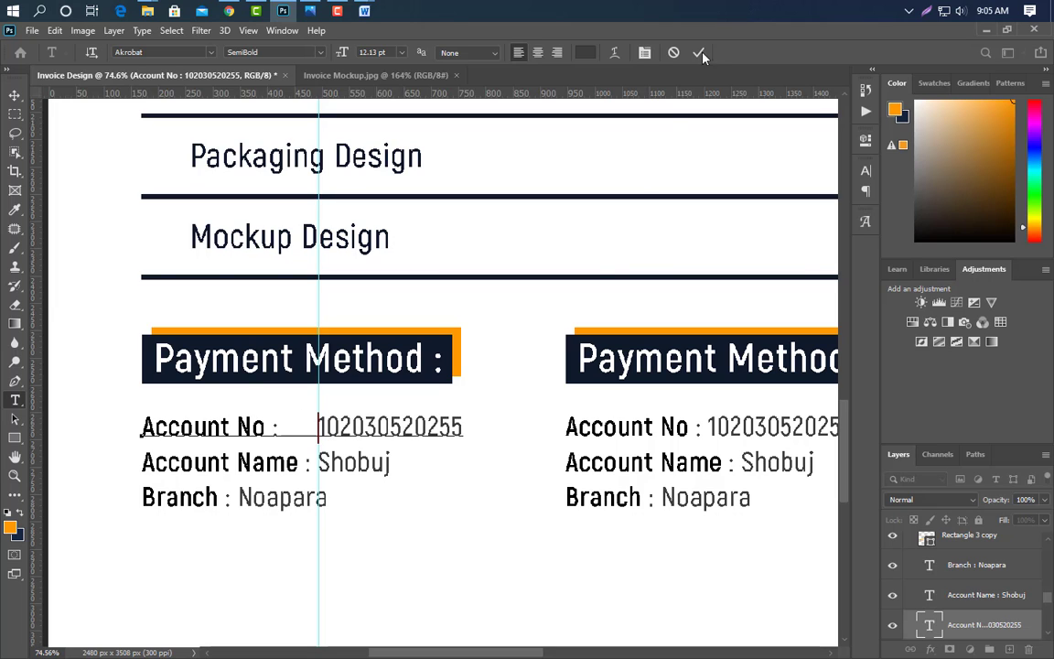
click(698, 52)
click(237, 497)
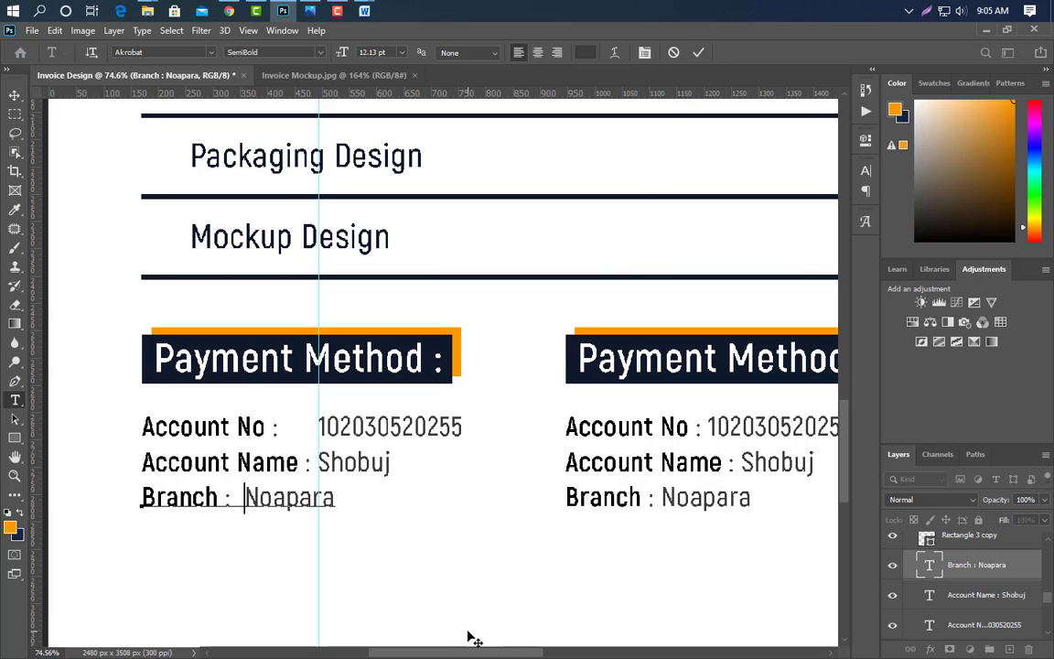
key(BackSpace)
key(BackSpace)
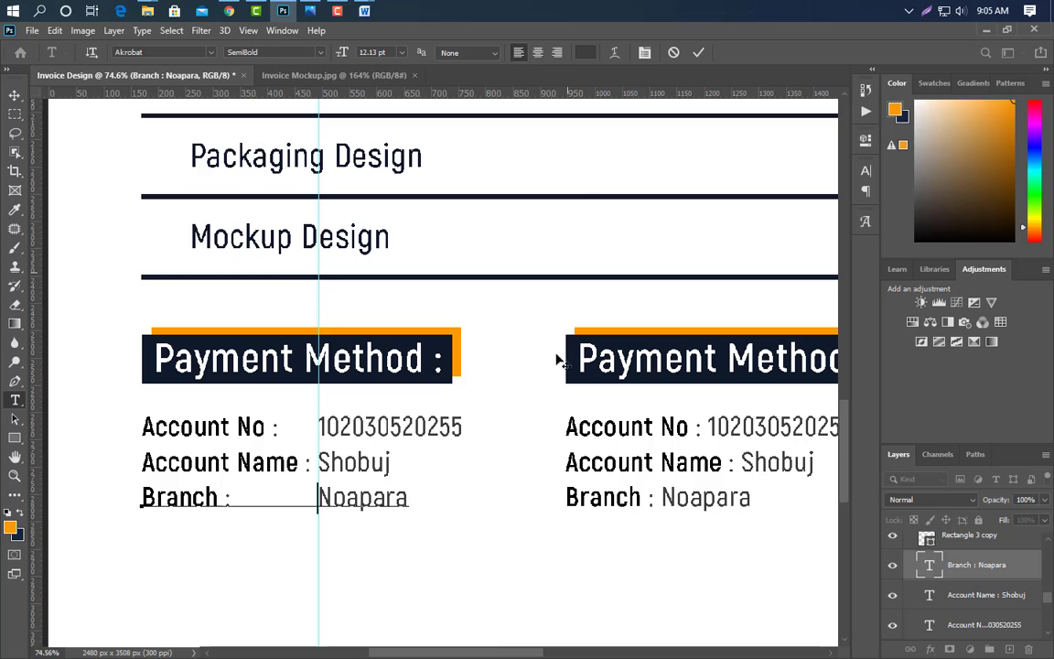
click(698, 52)
scroll(169, 549, down, 2)
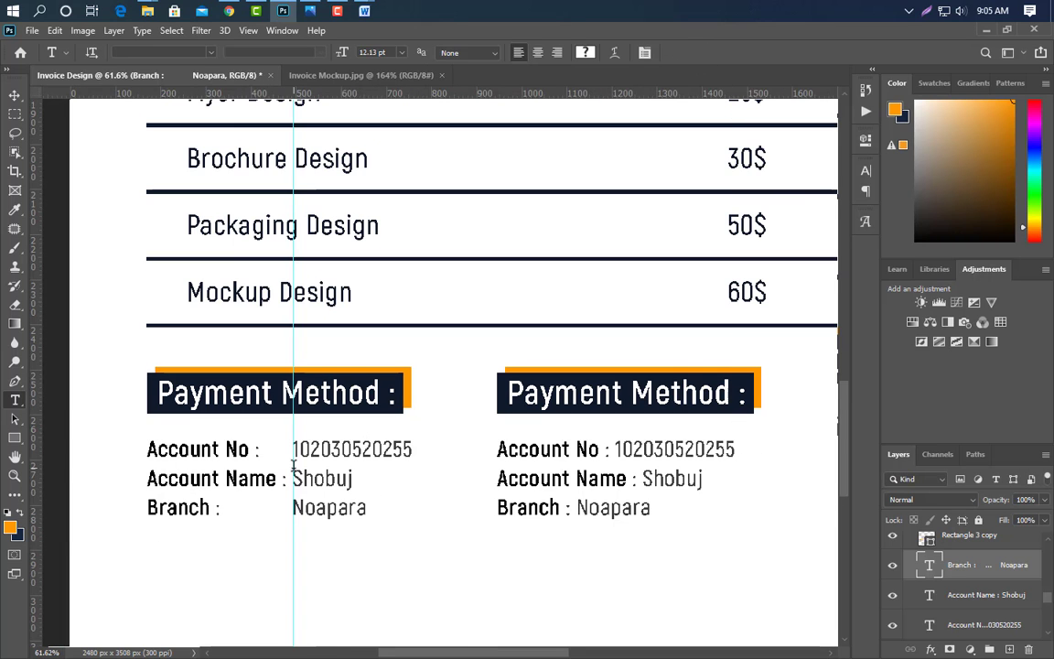
click(15, 95)
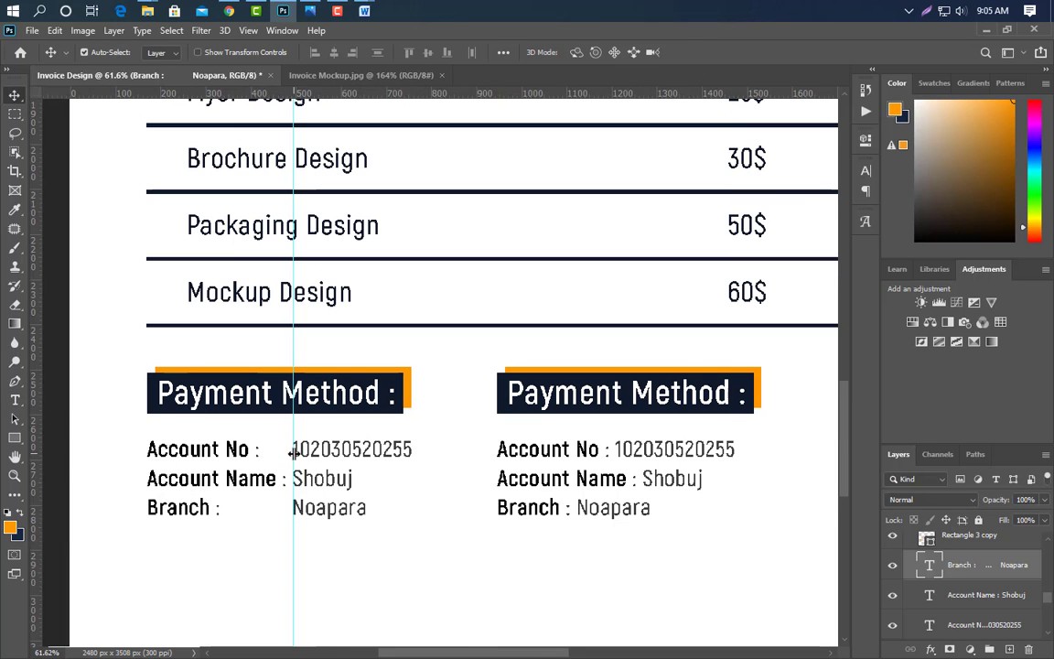
scroll(805, 430, up, 2)
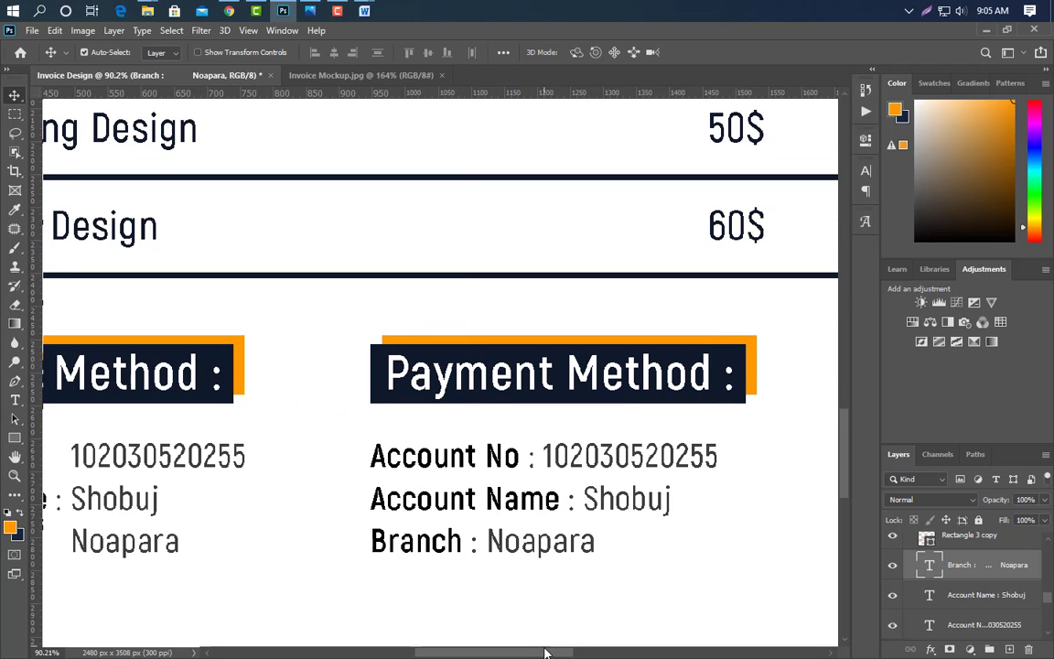
- Retitle the right-hand block's heading 'Contact Info:'
drag(545, 652, 563, 652)
click(15, 400)
drag(291, 370, 593, 370)
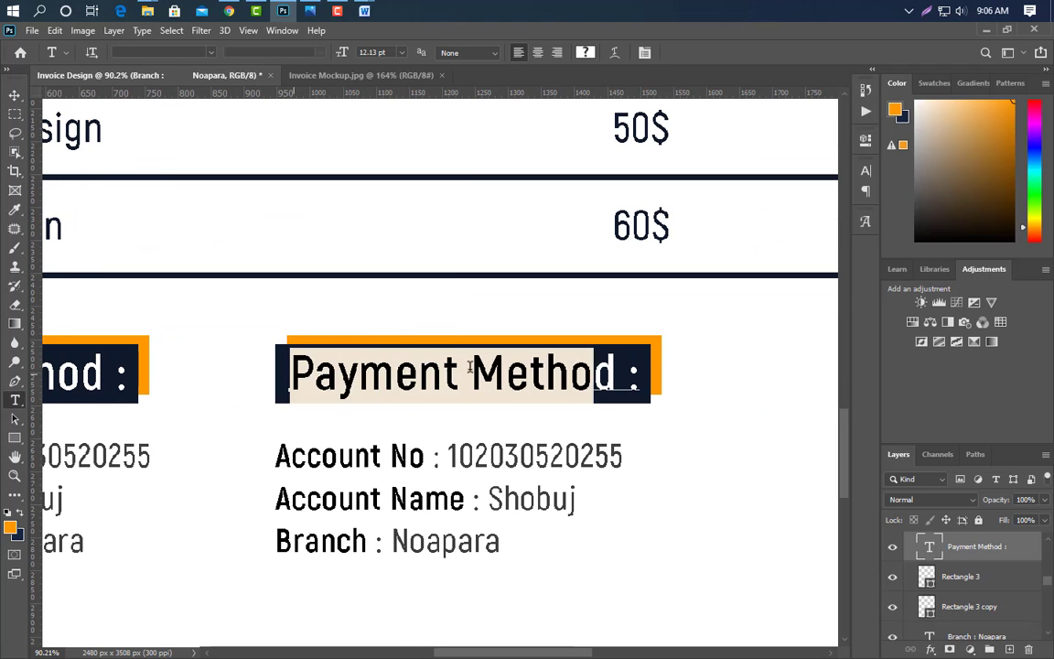
text(Contact Info:)
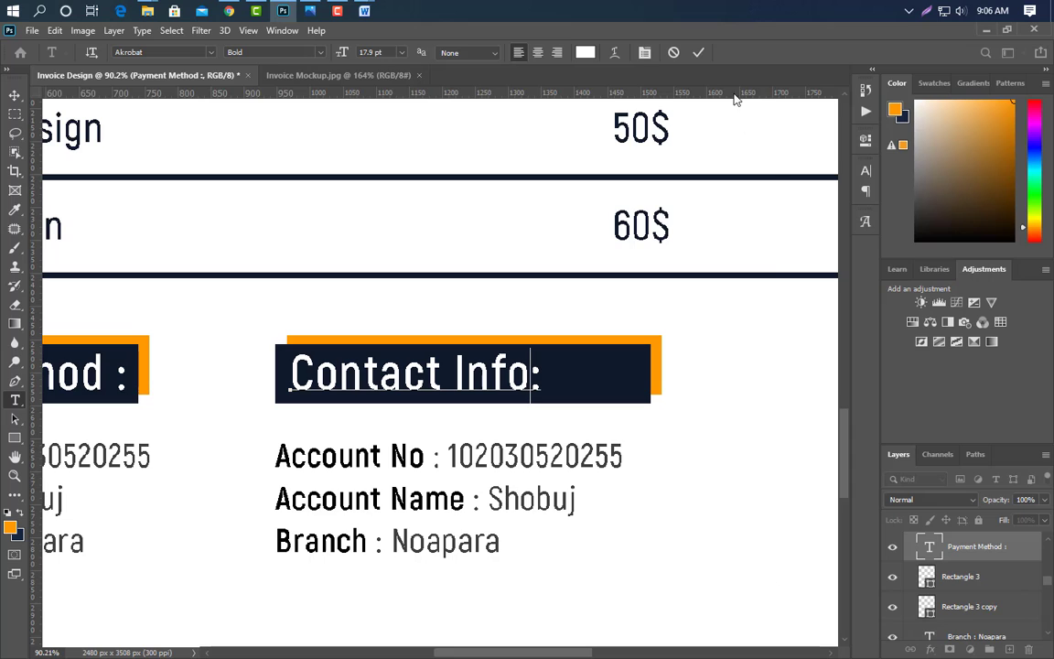
click(698, 52)
- Shorten the heading's dark and orange bars to fit 'Contact Info:'
click(960, 576)
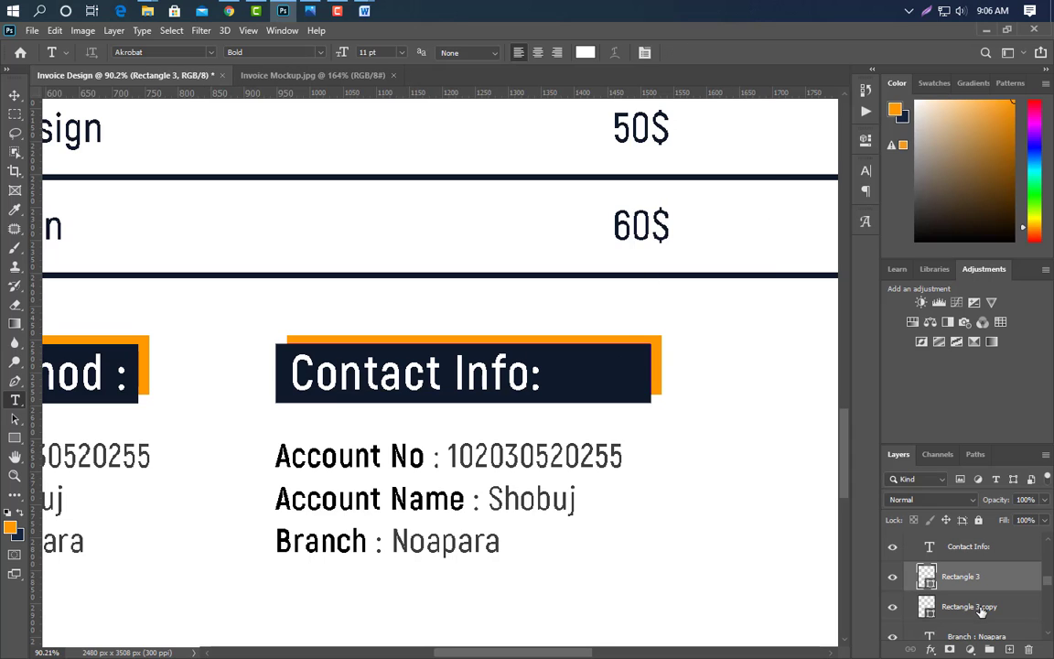
shift+click(970, 605)
key(ctrl+t)
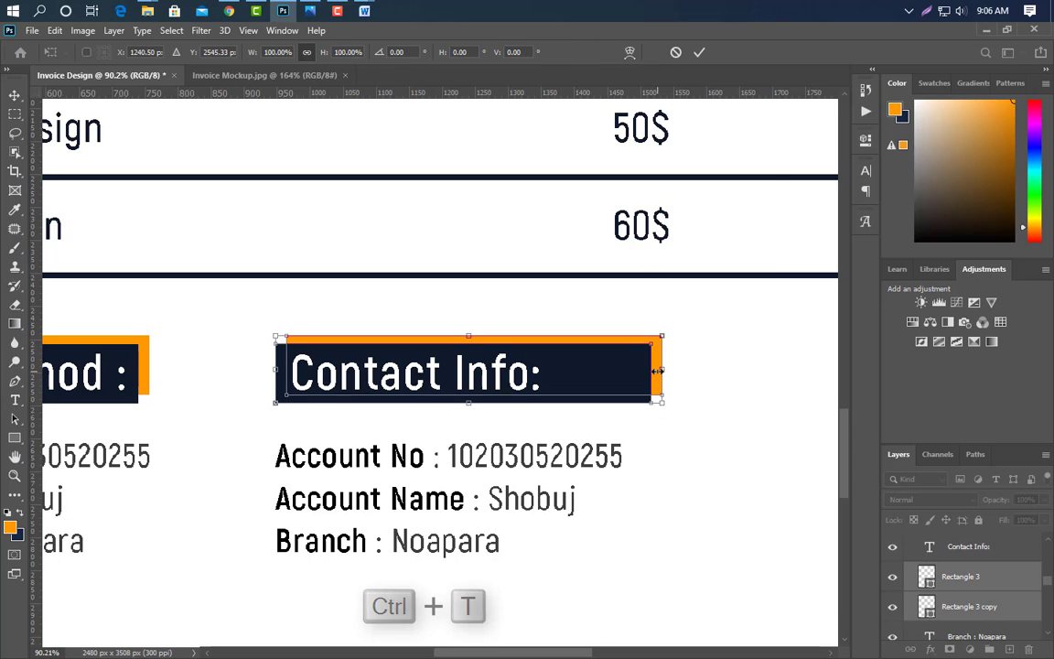
drag(662, 370, 560, 371)
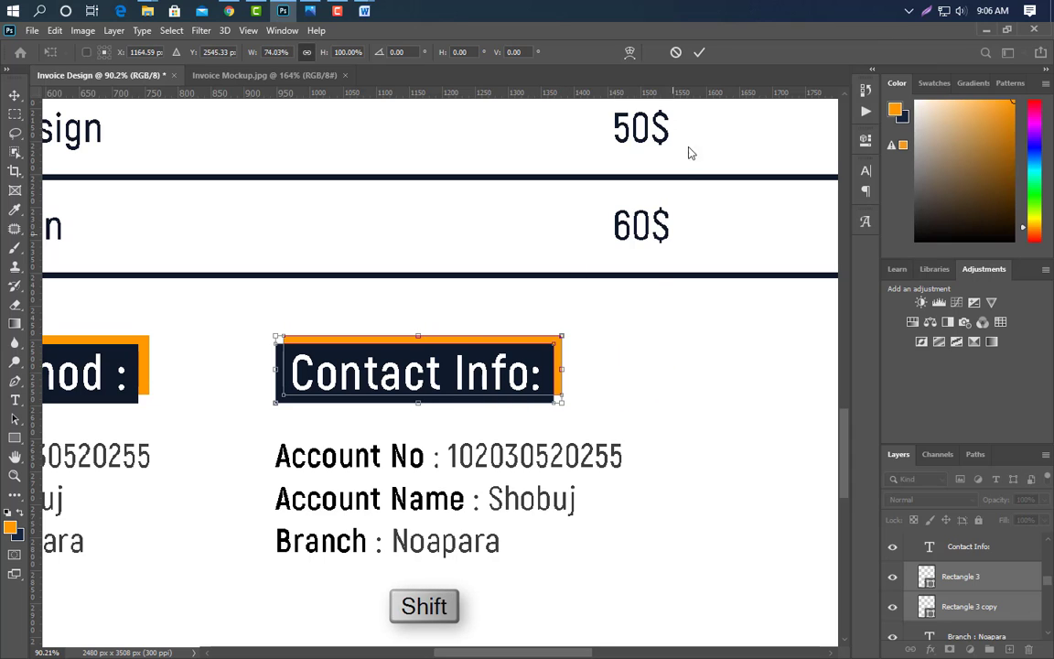
click(699, 52)
click(14, 95)
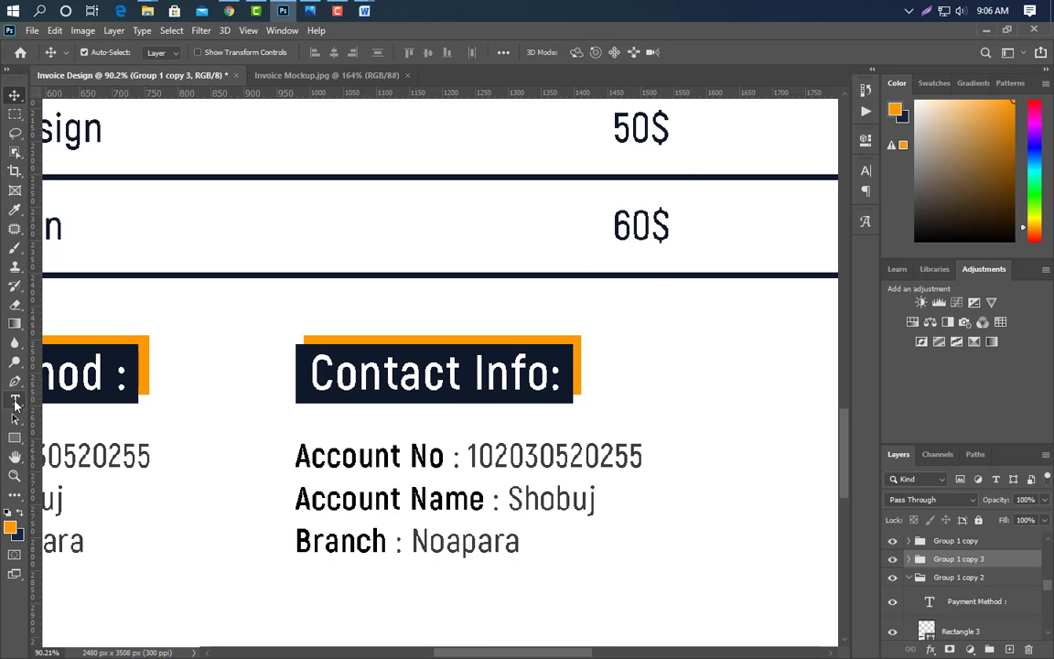
- Change the first line to a Phone label followed by the phone number
click(15, 401)
drag(295, 455, 446, 459)
text(Phone)
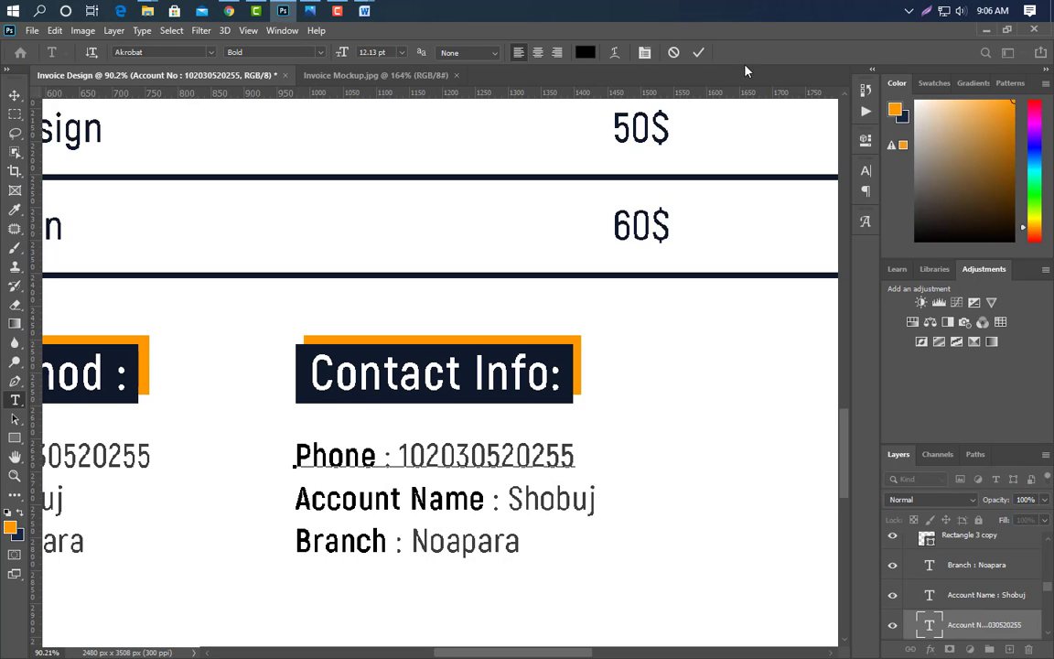
click(419, 430)
drag(401, 456, 598, 456)
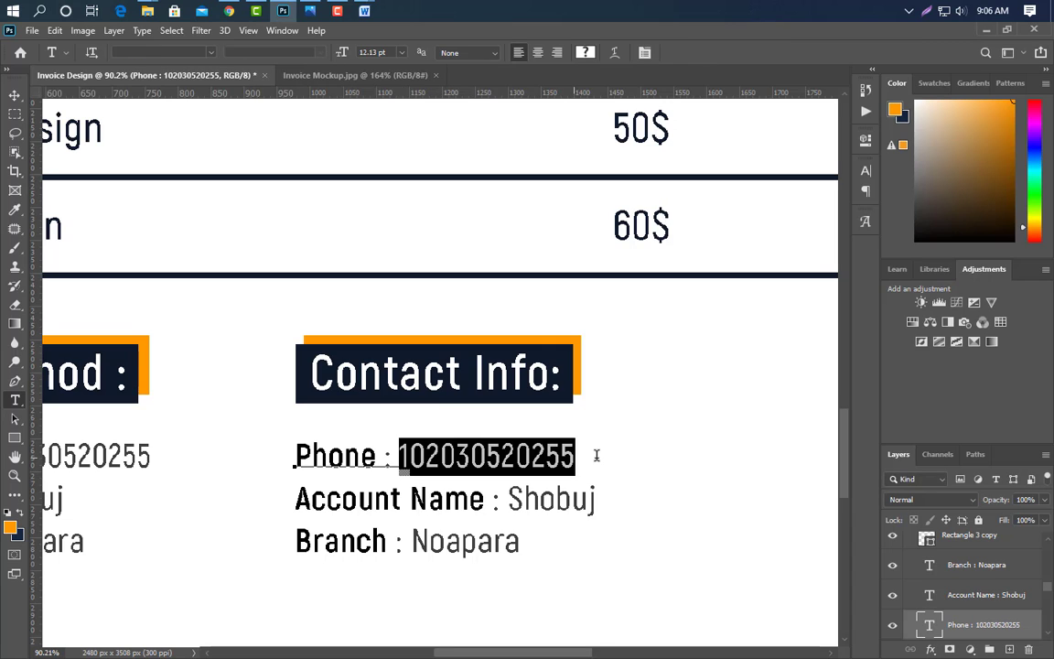
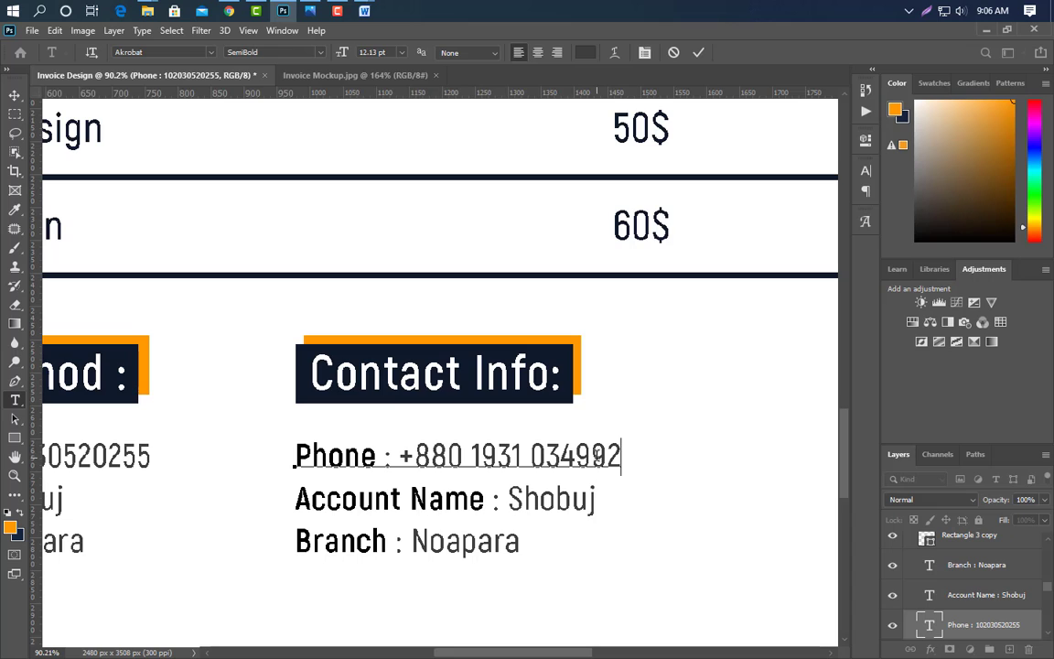
click(698, 52)
- Change the second line to an Email label followed by an e-mail address
drag(294, 498, 482, 499)
text(Ema)
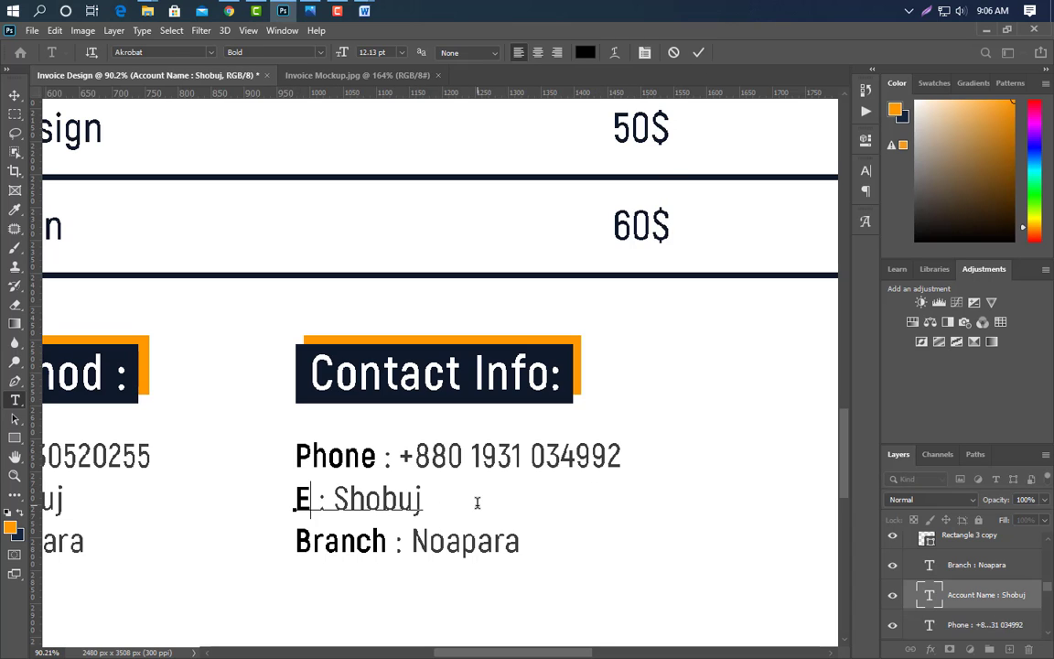
text(il)
double_click(477, 501)
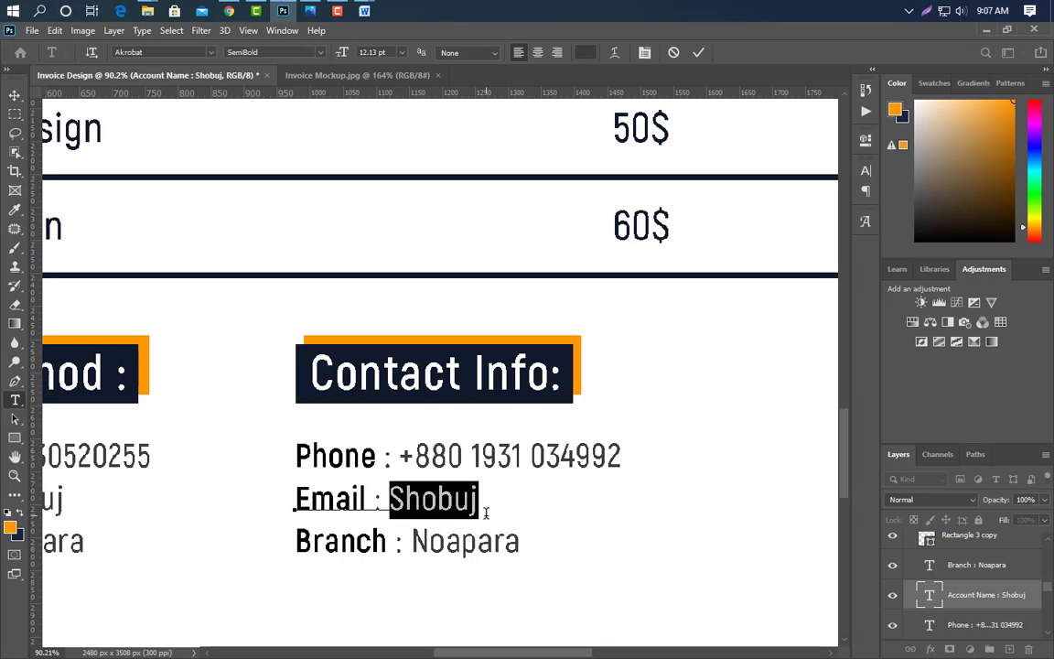
text(exa)
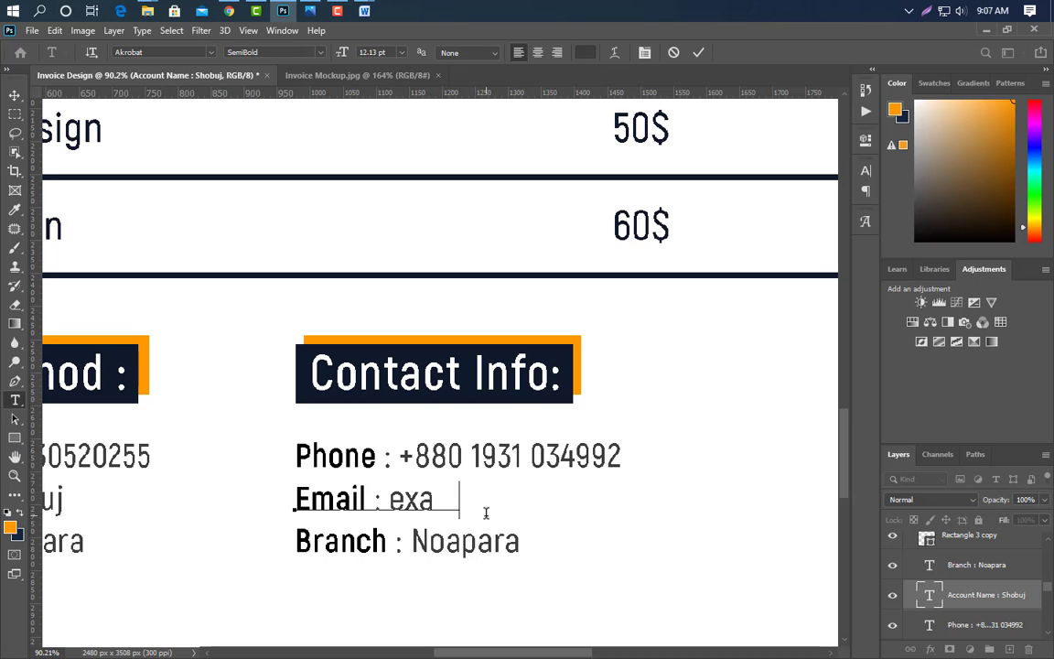
text(mple@gmail.c)
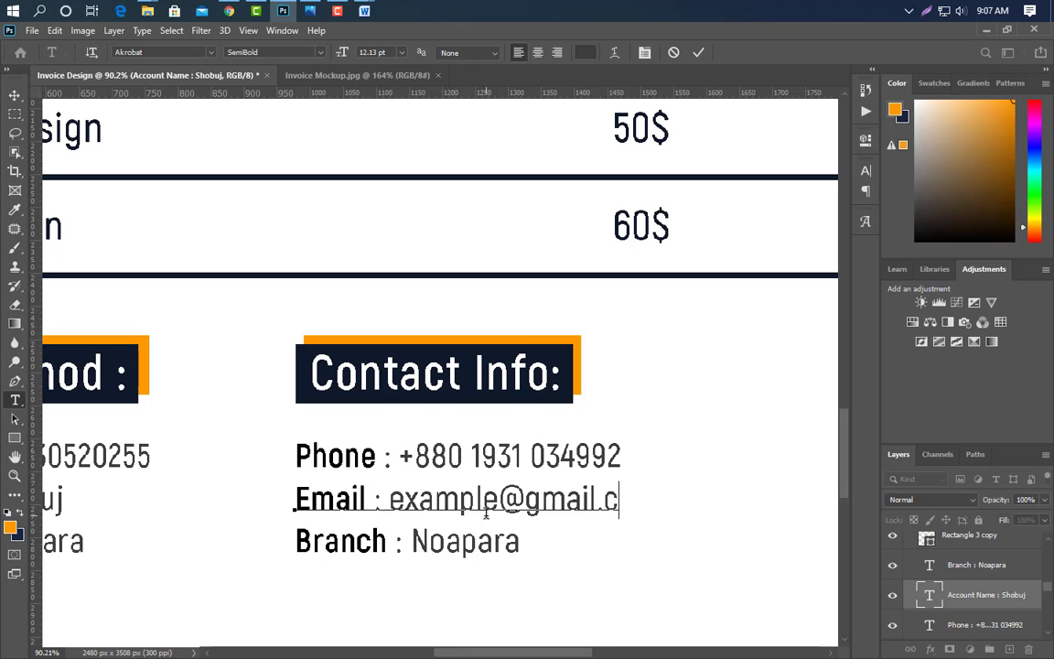
text(om)
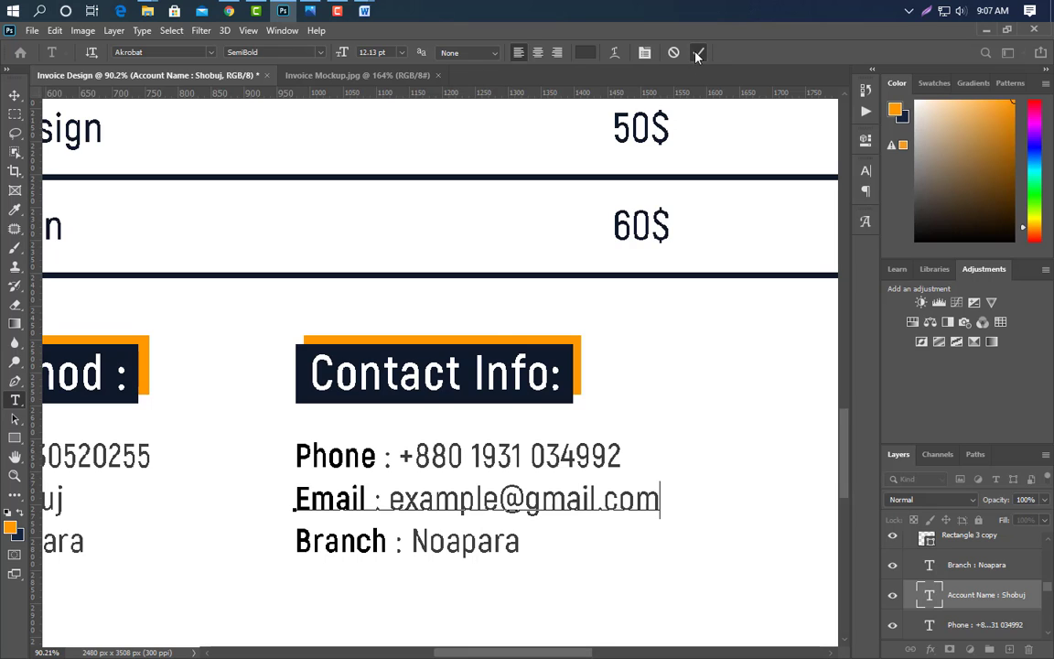
click(697, 53)
drag(294, 543, 389, 584)
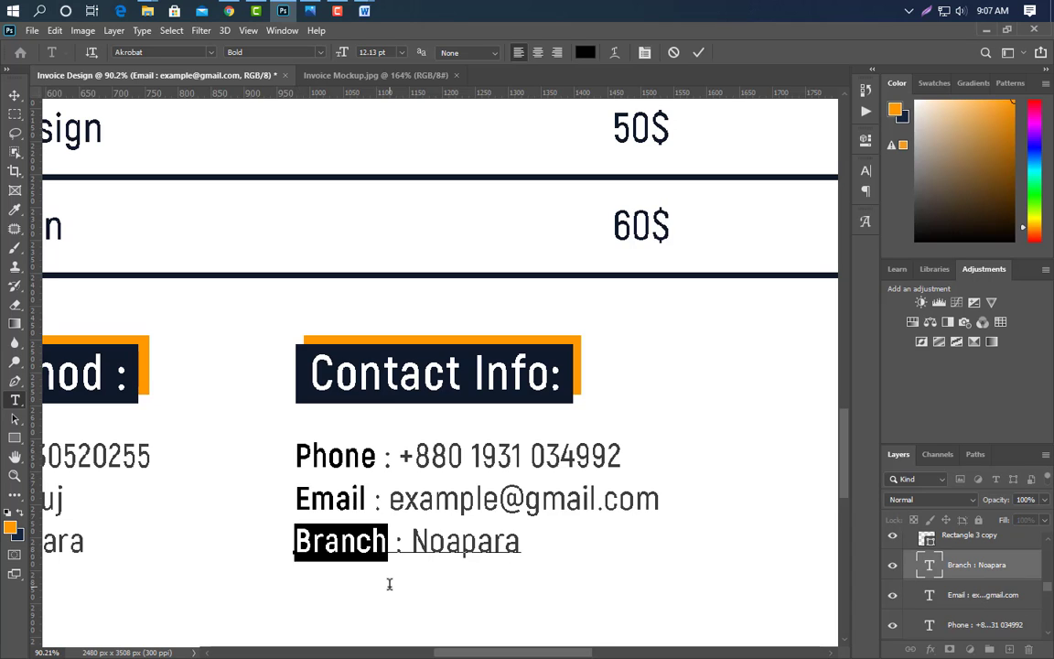
text(Web)
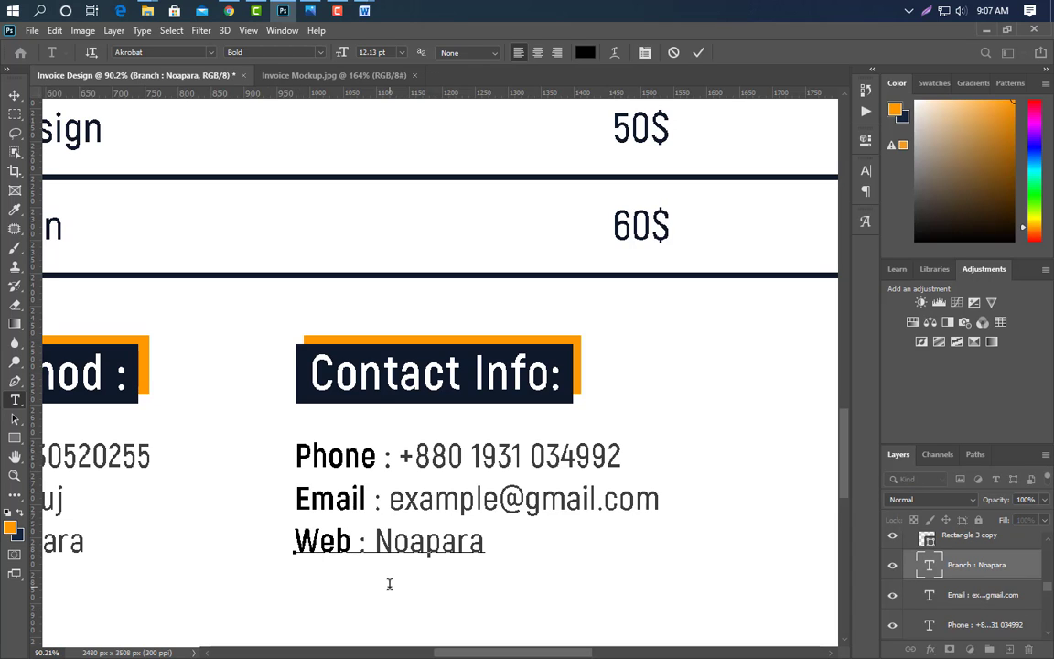
drag(379, 543, 496, 550)
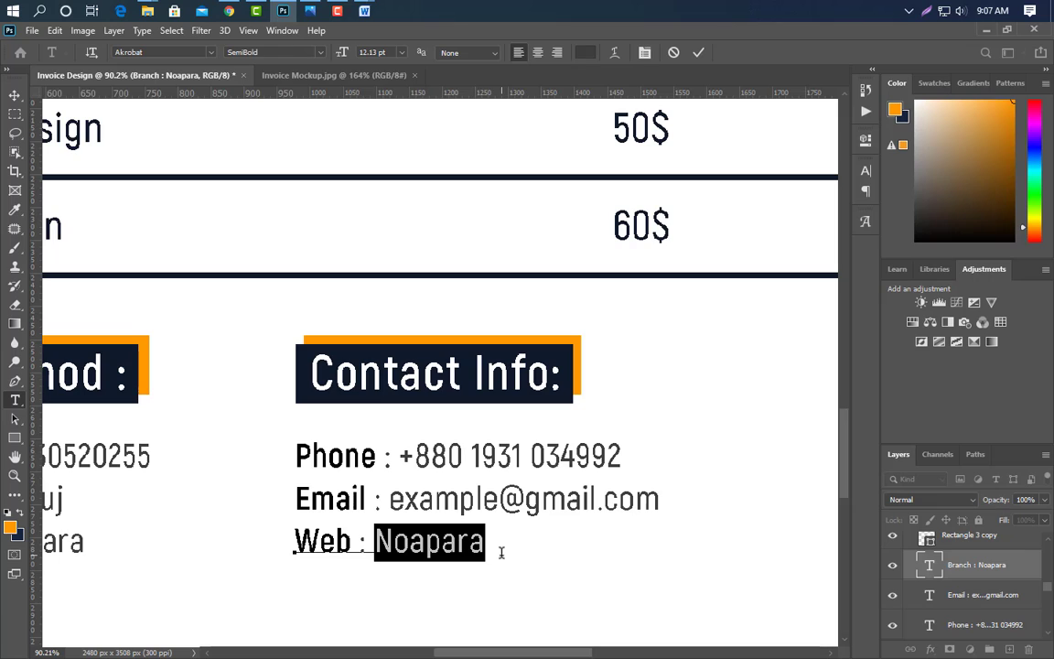
text(www)
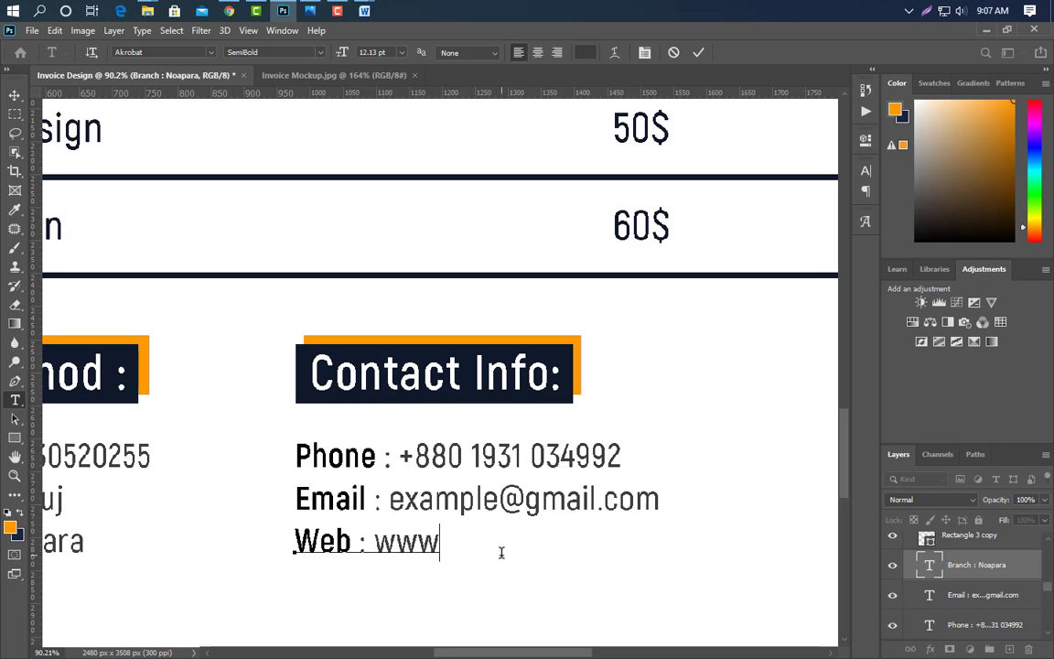
text(.graphicsfamil)
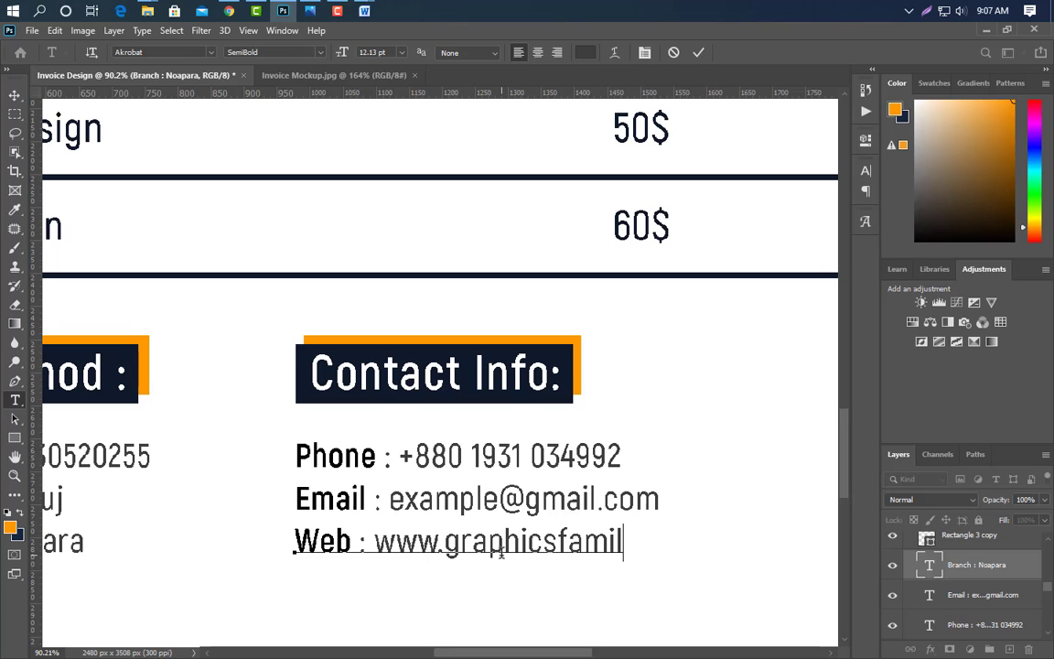
text(y.com)
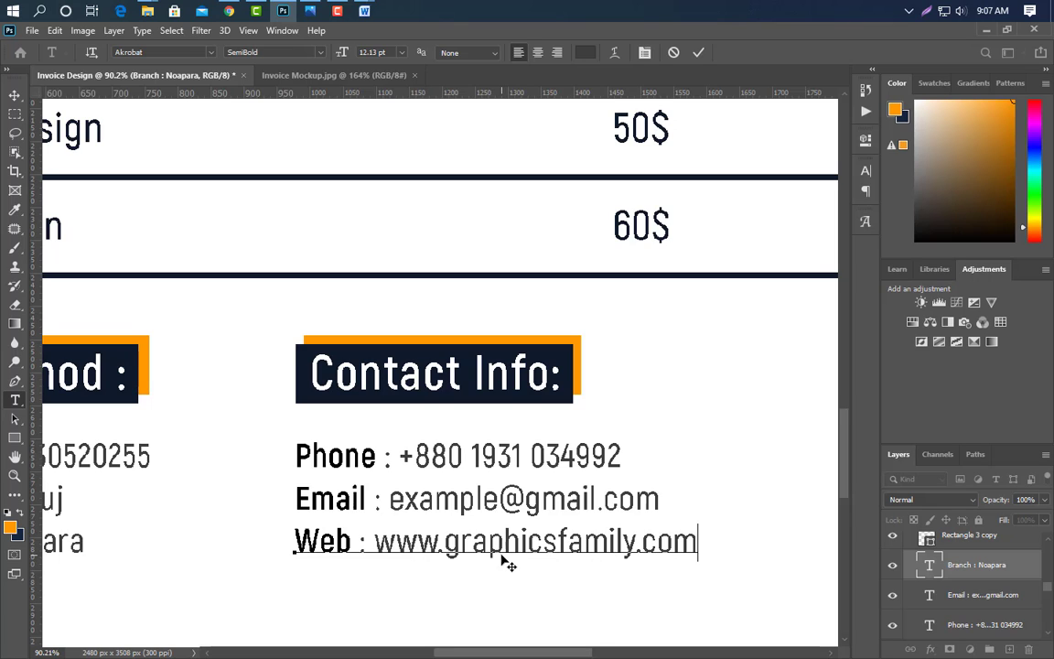
click(698, 52)
- Duplicate the Contact Info group and move the copy about 375 px right
scroll(423, 508, down, 3)
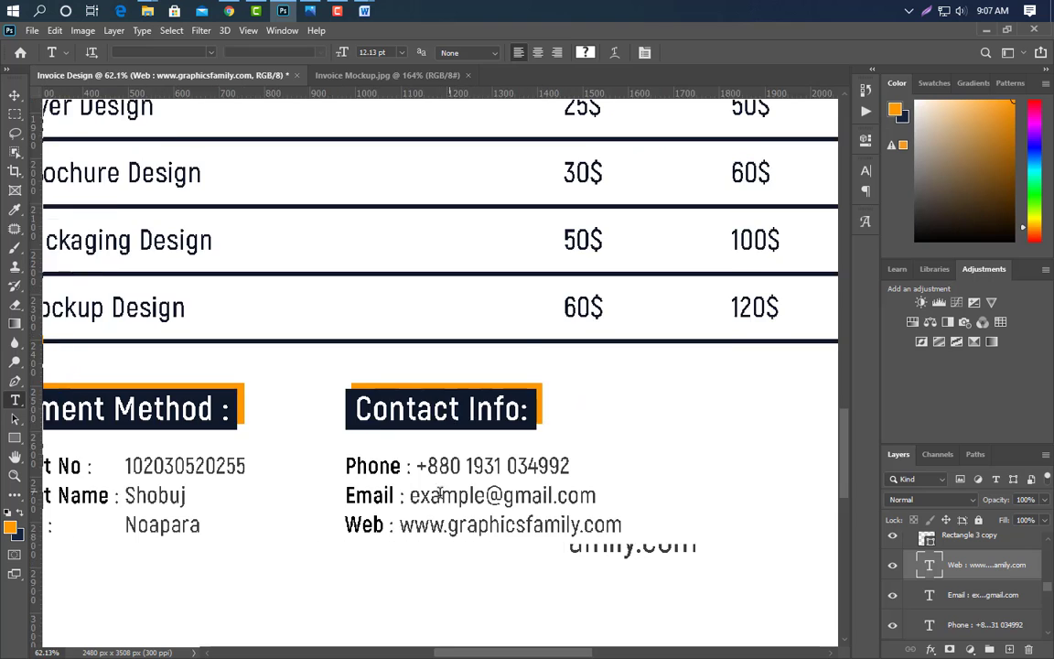
scroll(708, 540, up, 3)
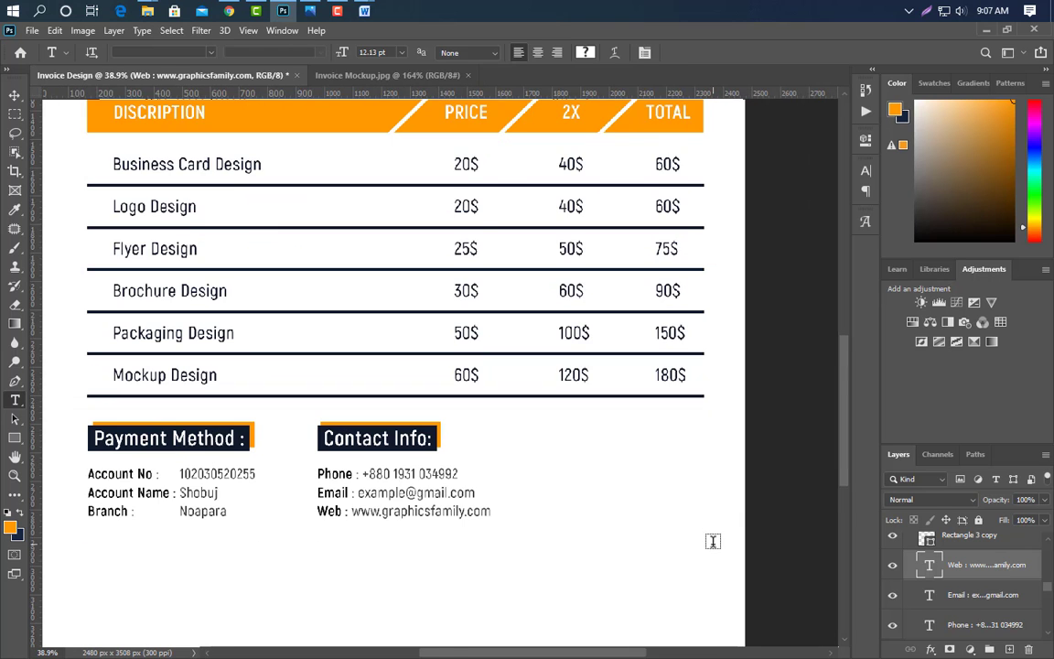
click(919, 615)
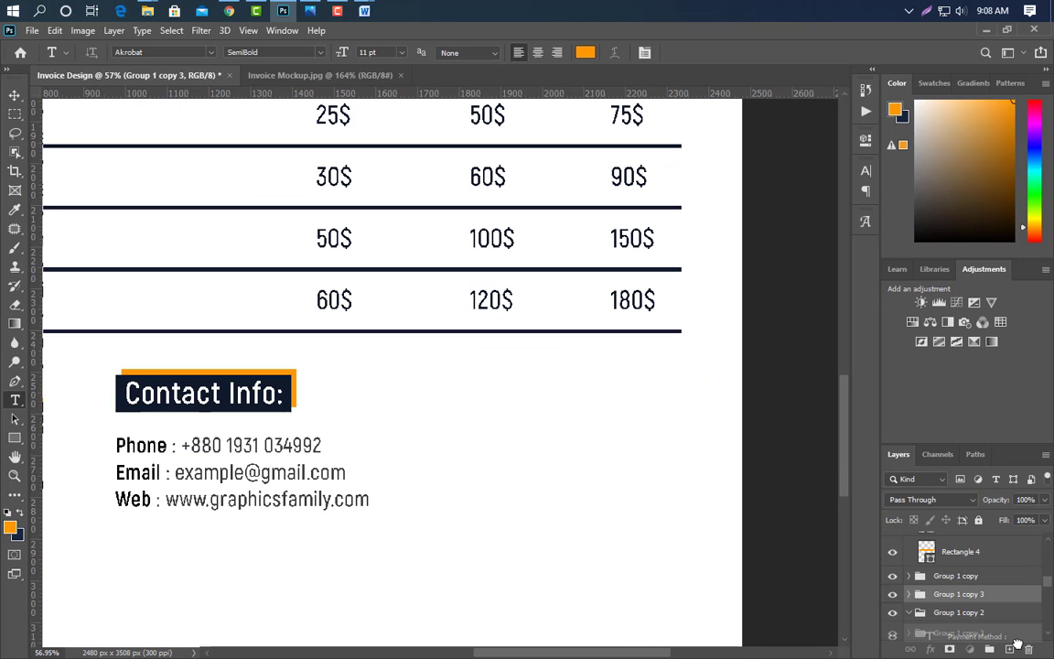
key(ctrl+j)
key(ctrl+t)
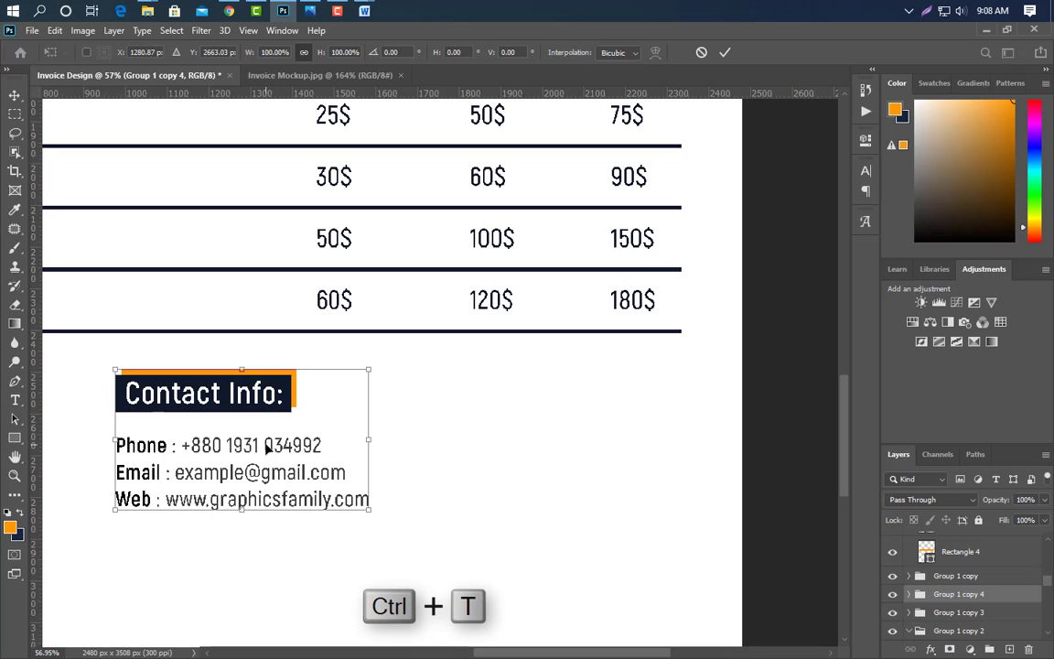
drag(226, 428, 600, 421)
key(Return)
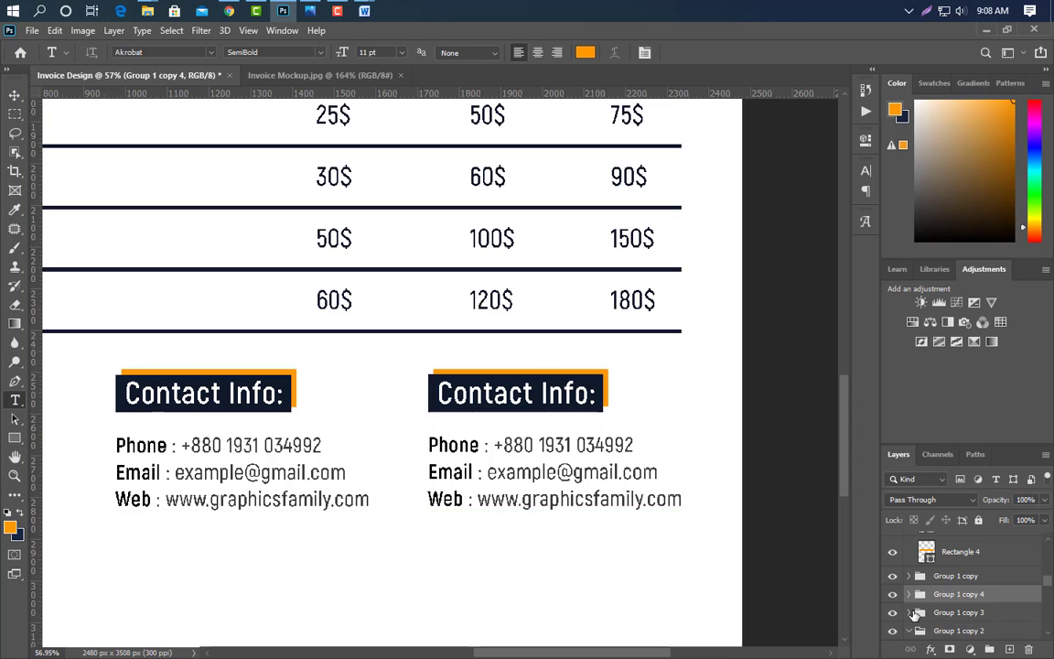
- Delete the copy's Contact Info: heading text and both background rectangles
click(913, 595)
scroll(970, 595, down, 2)
click(997, 623)
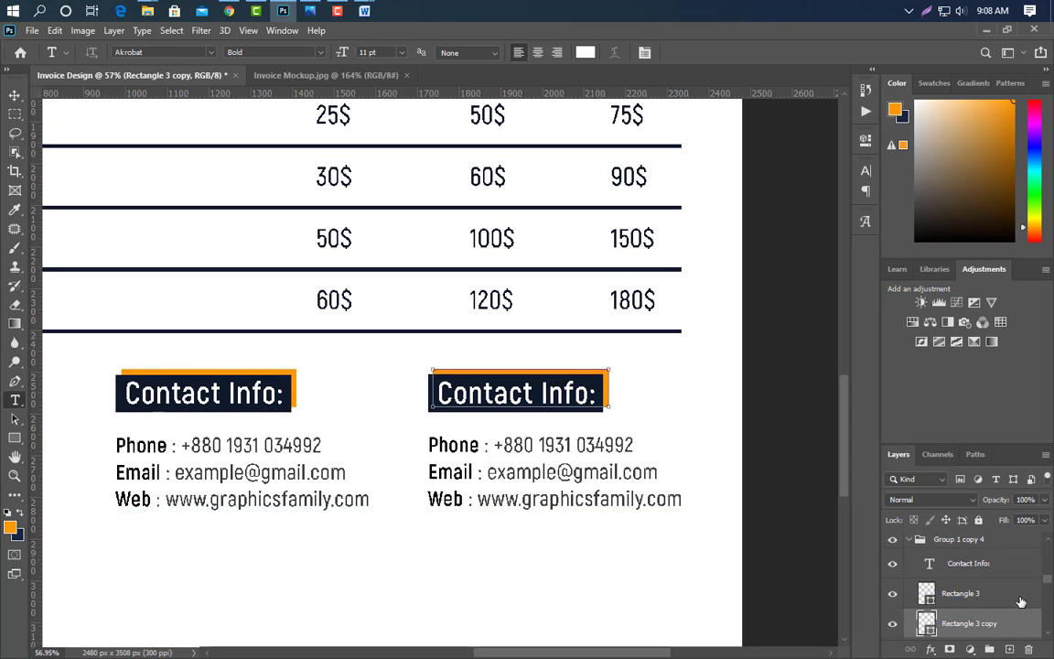
shift+click(1015, 590)
shift+click(1019, 573)
drag(1027, 625, 1028, 650)
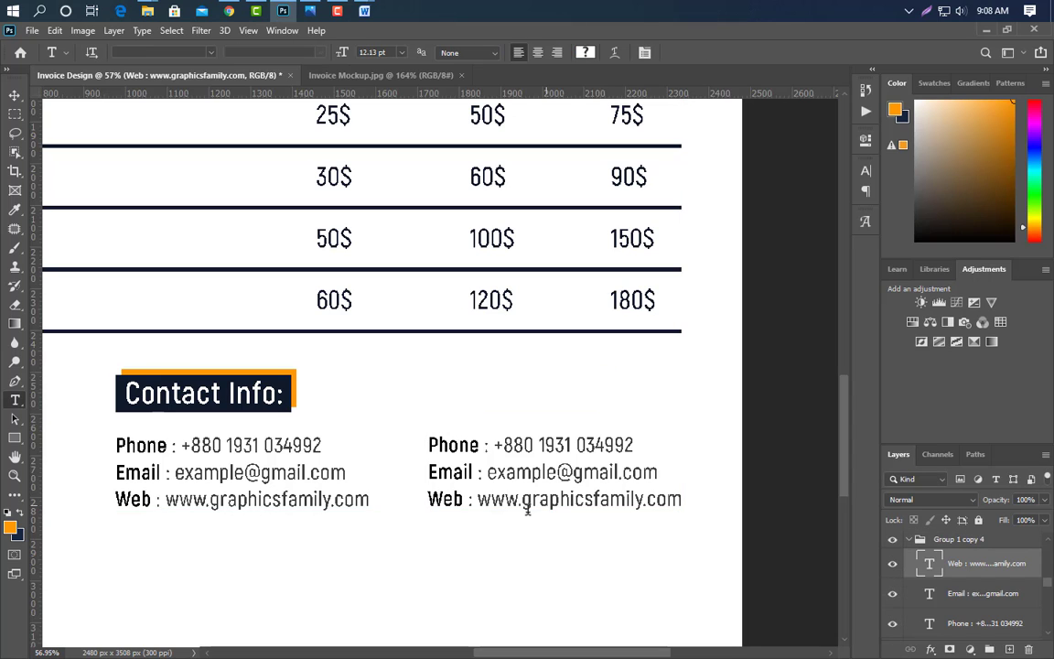
- Nudge the copy's three text lines upward into the heading's former space
click(14, 95)
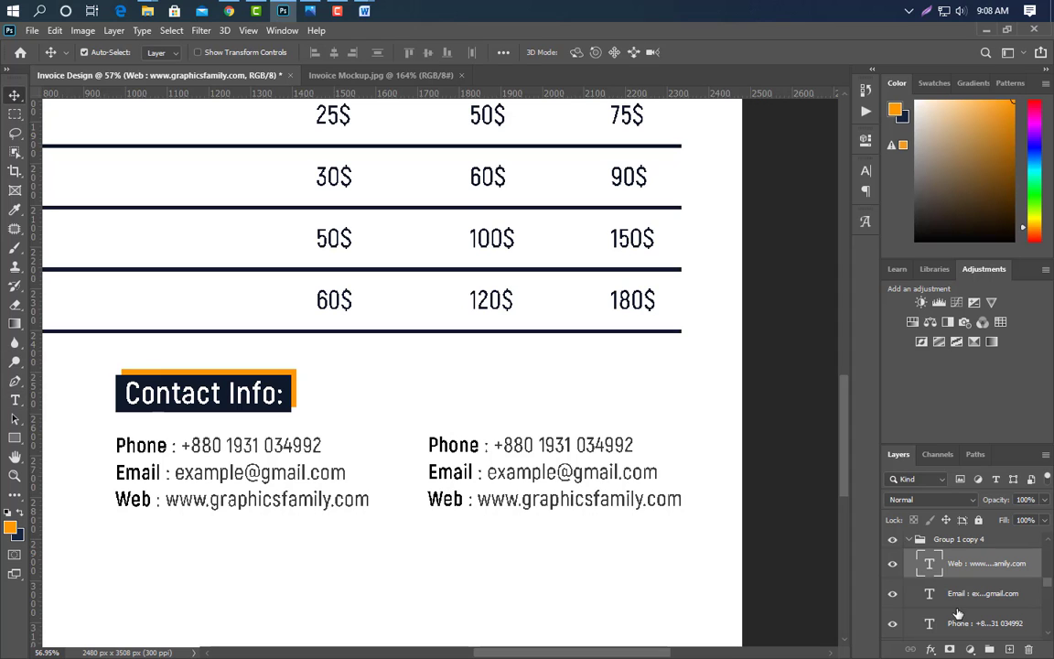
shift+click(977, 634)
key(shift+Up)
key(shift+Up)
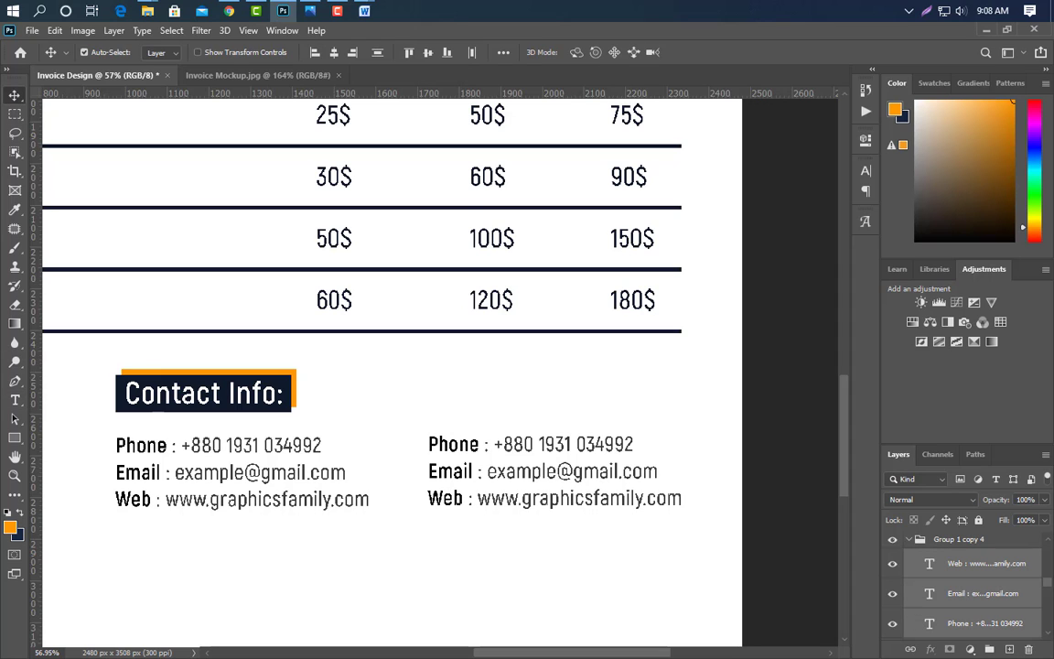
key(shift+Up)
key(shift+Up)
key(shift+Up)
key(shift+Up)
key(shift+Up)
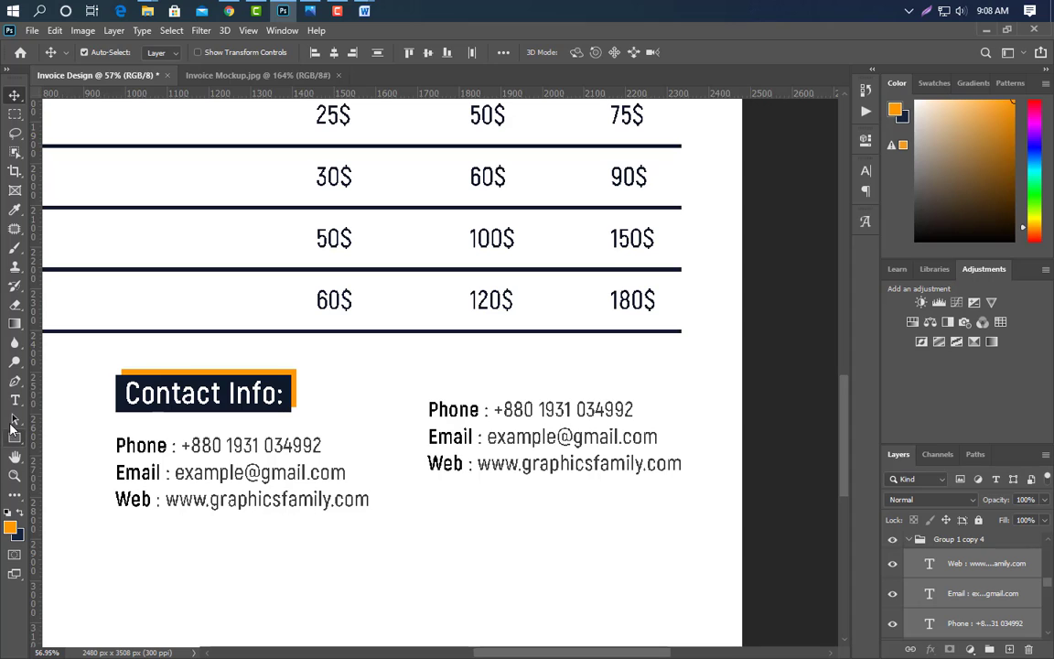
click(15, 400)
- Change the first line to 'Subtotal : 615$' and make the 615$ value Bold
drag(430, 410, 474, 413)
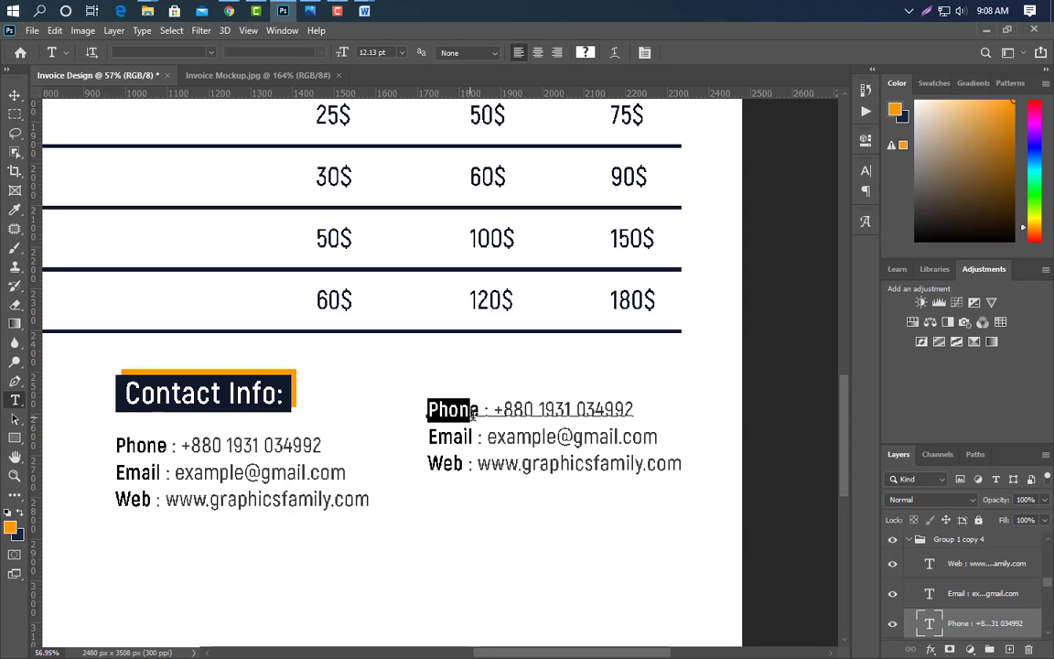
text(Subtot)
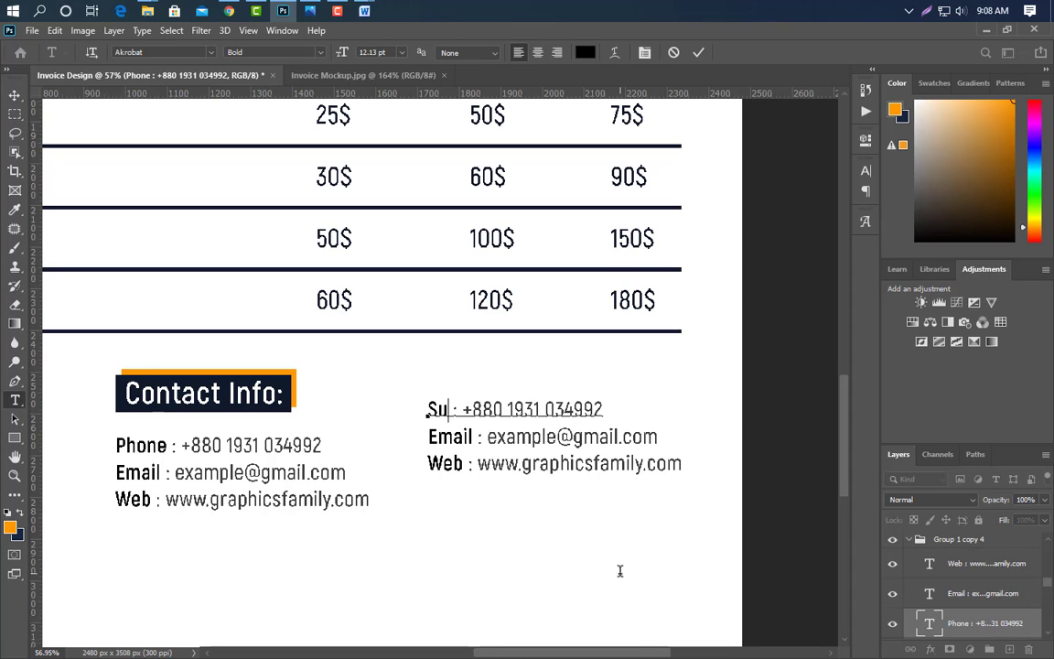
text(al)
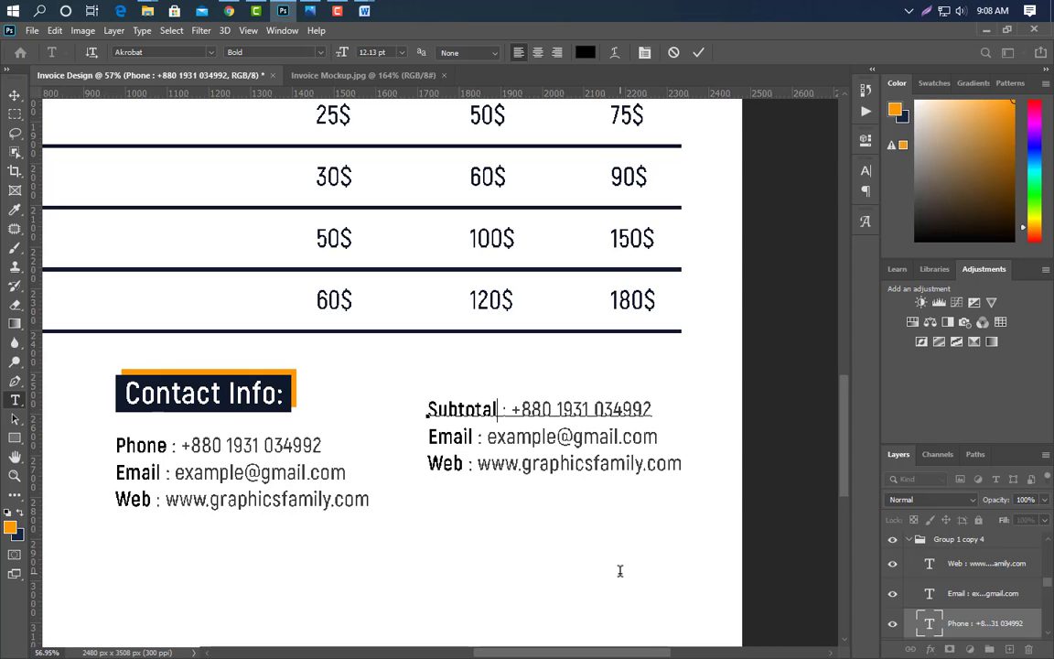
click(698, 53)
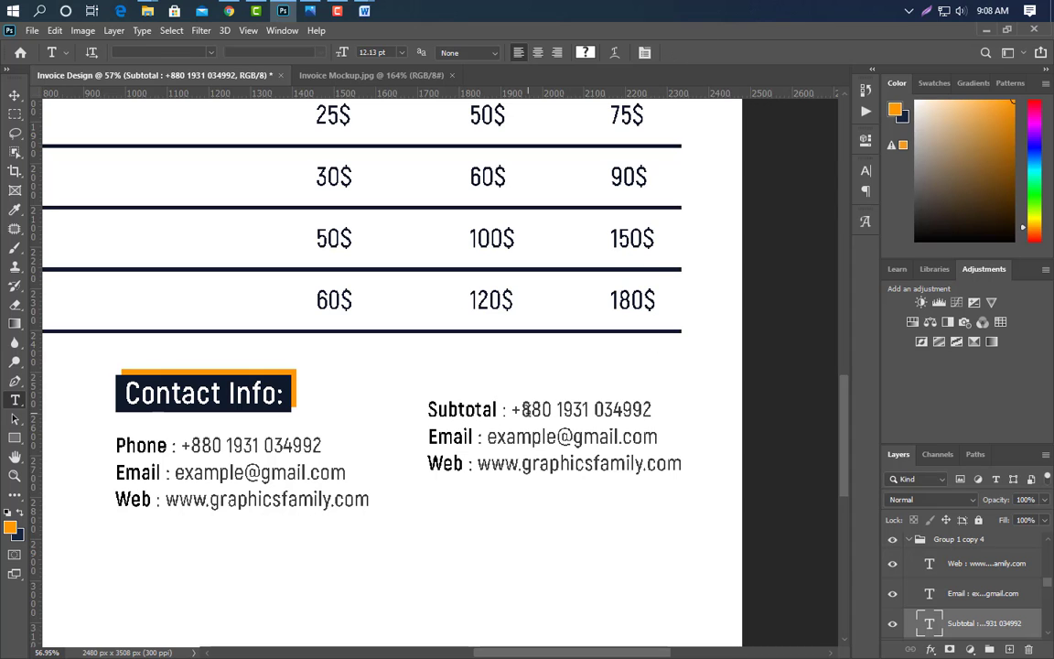
drag(512, 410, 651, 409)
text(6)
scroll(796, 450, up, 3)
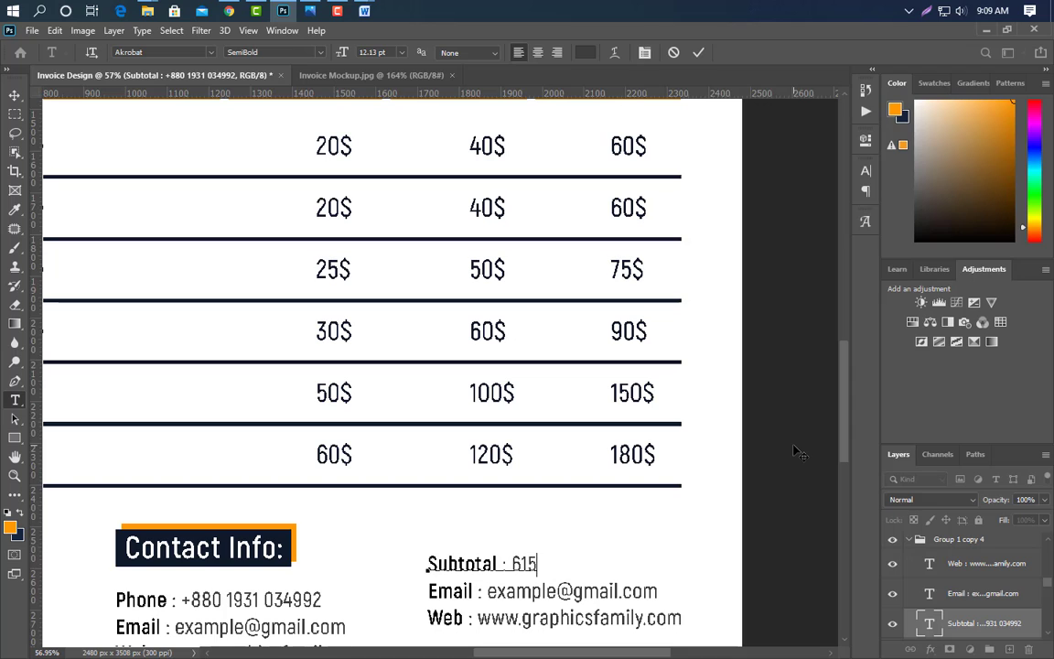
drag(512, 564, 551, 564)
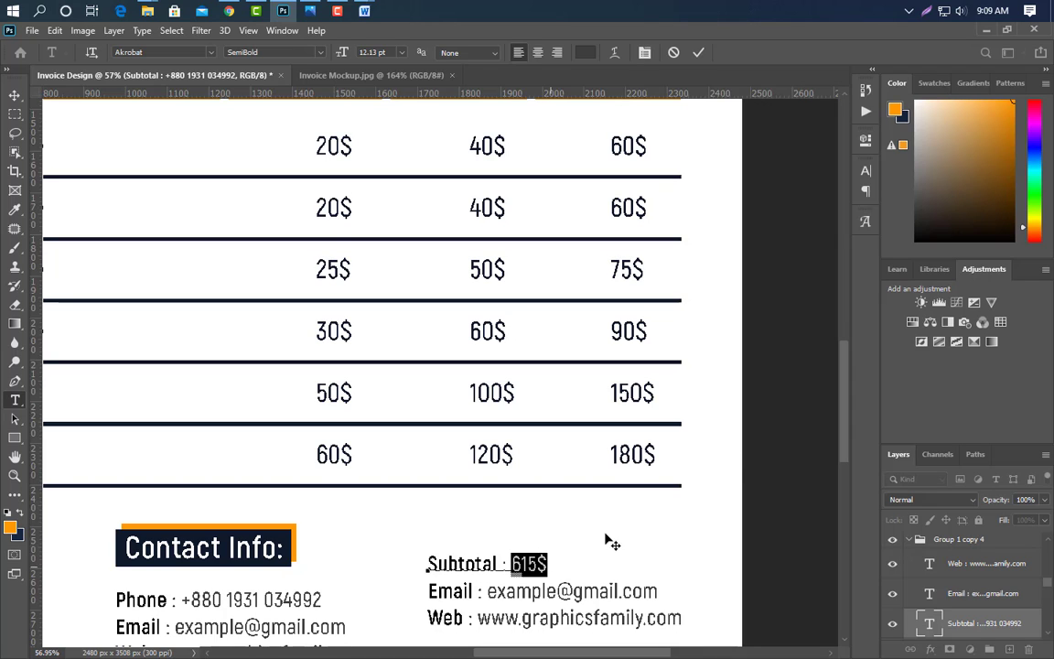
click(865, 171)
click(828, 191)
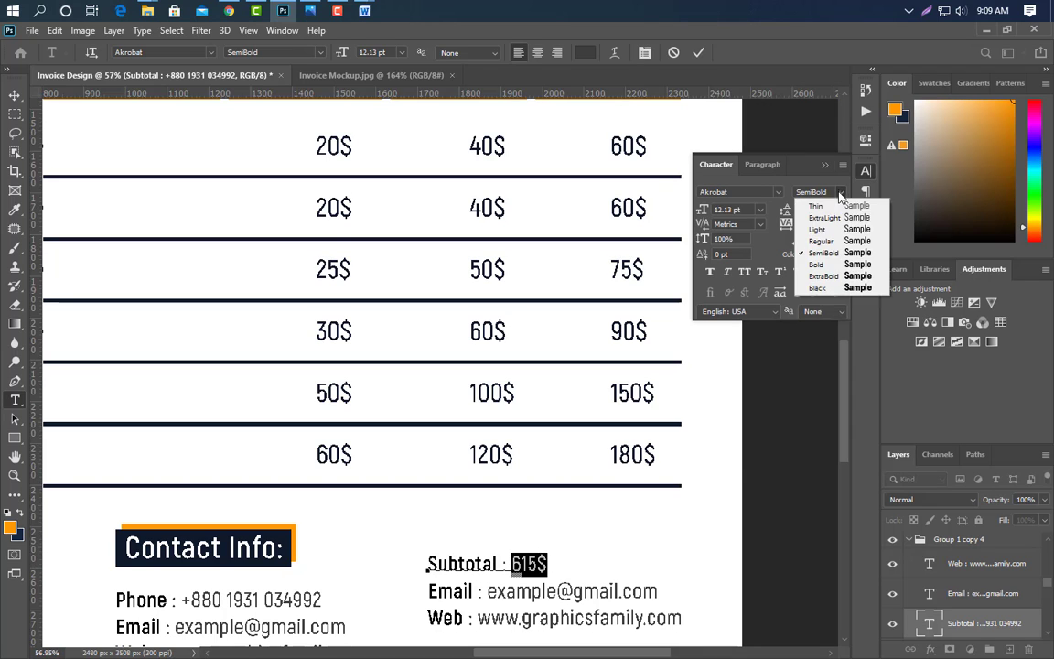
click(834, 265)
click(828, 166)
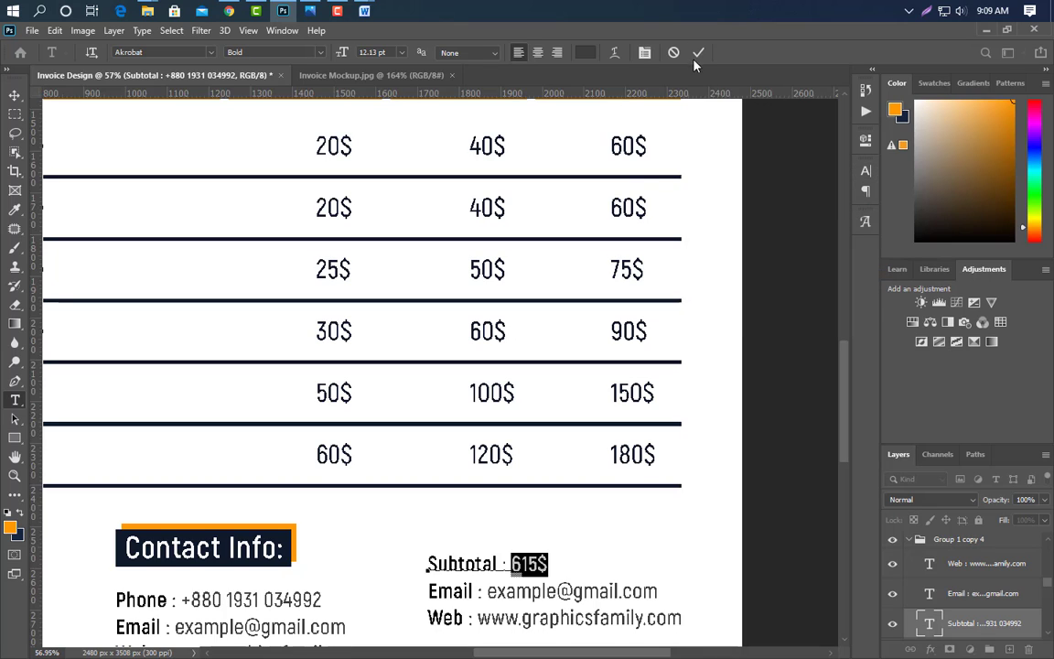
click(698, 52)
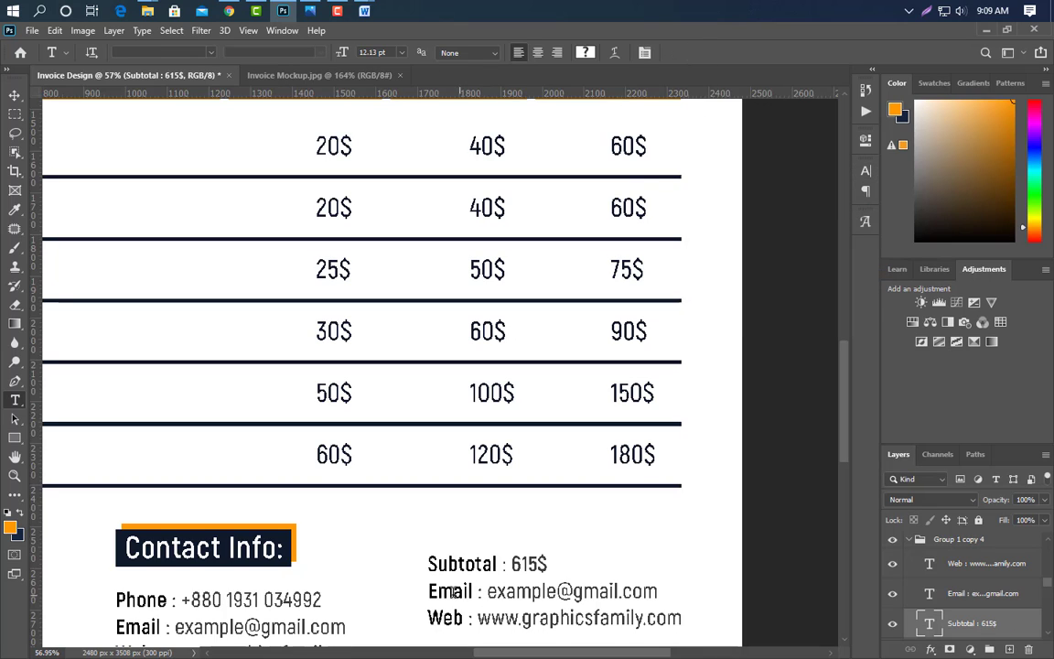
- Retype the other two lines as 'Tex : 20$' and 'Discount : 0$'
drag(429, 590, 478, 592)
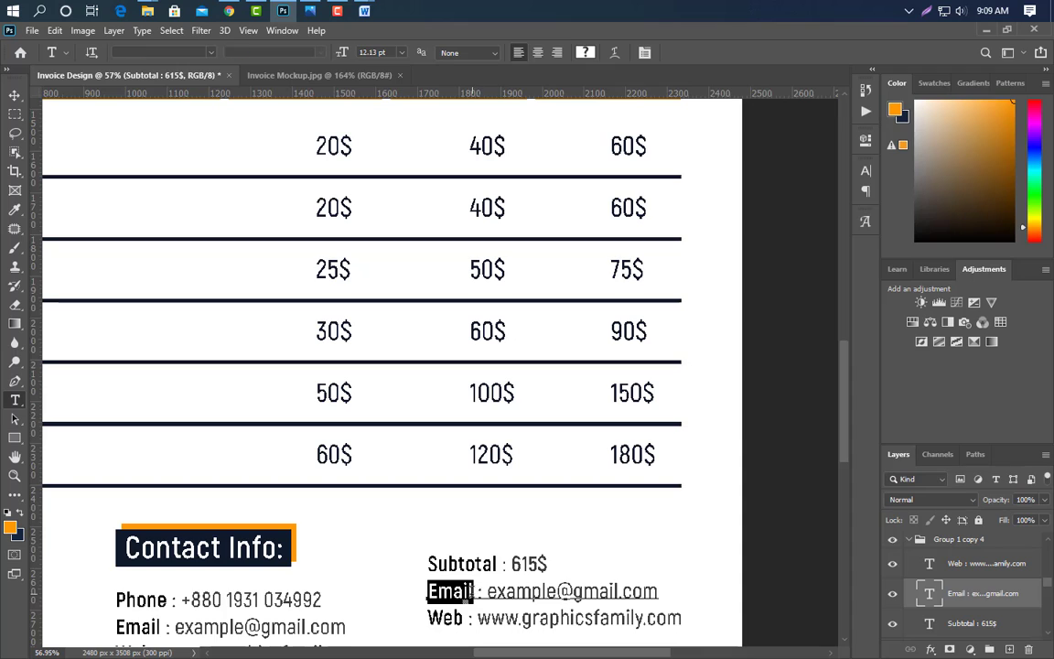
text(Tex)
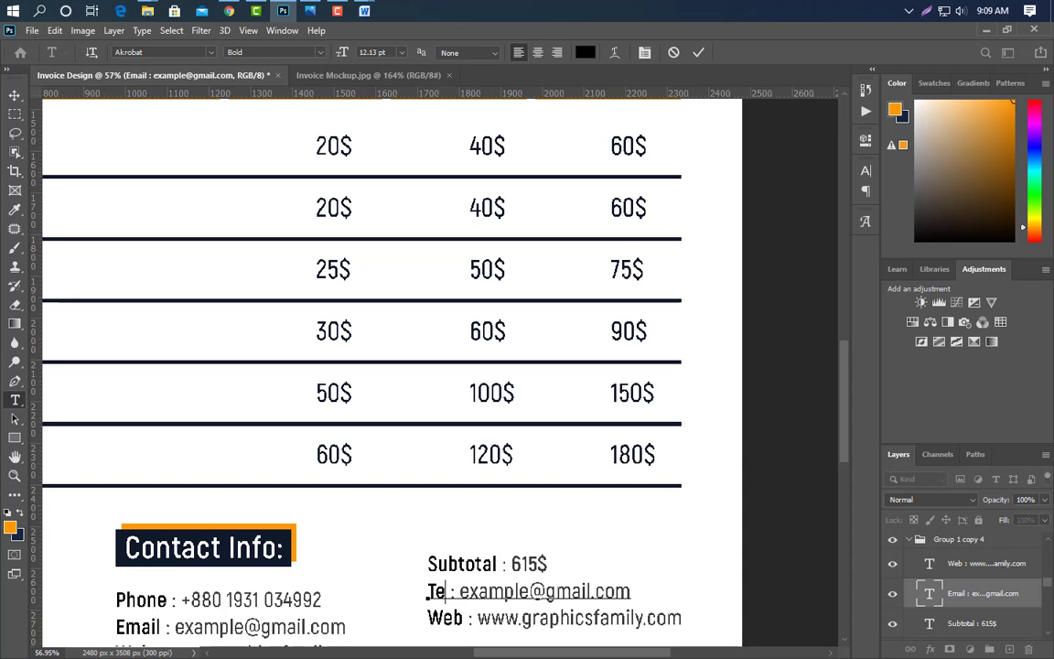
drag(470, 593, 651, 598)
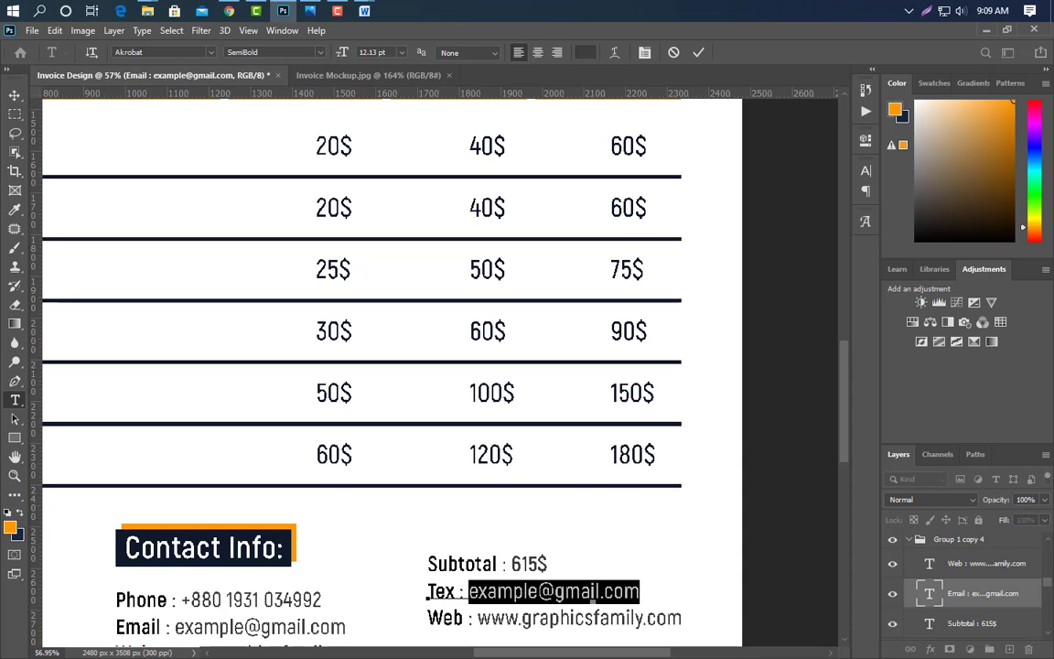
text(20$)
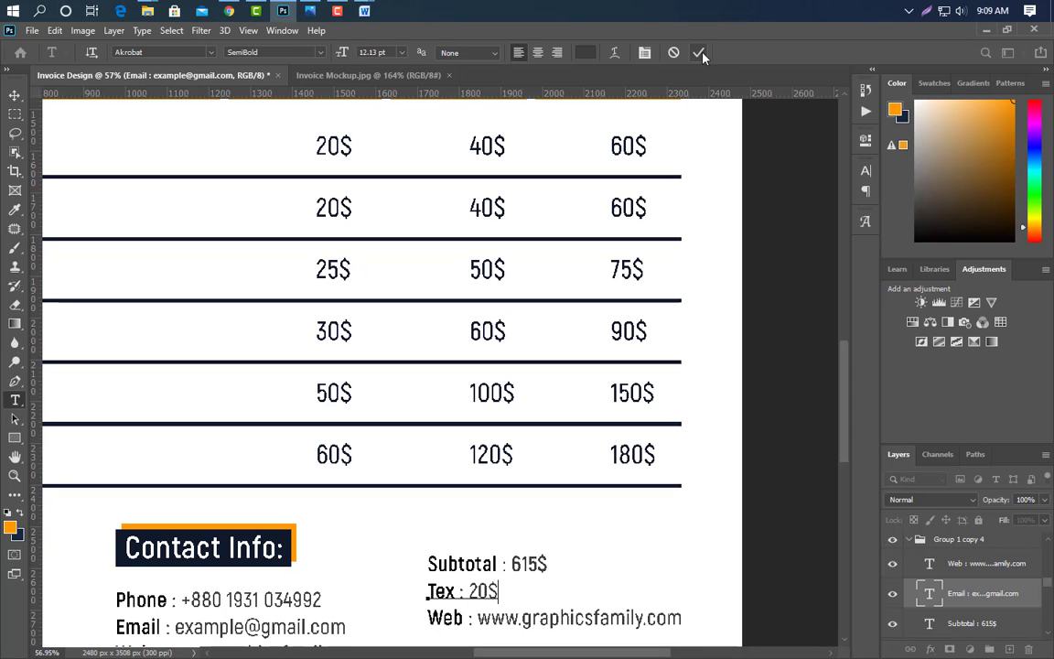
click(700, 55)
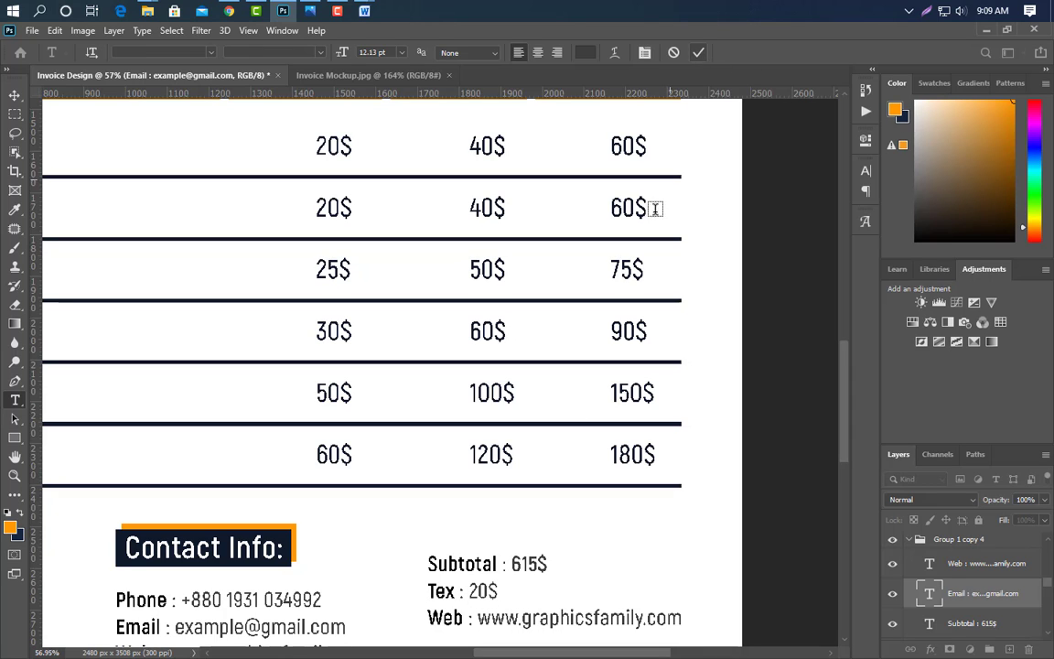
drag(429, 619, 464, 619)
text(Discount)
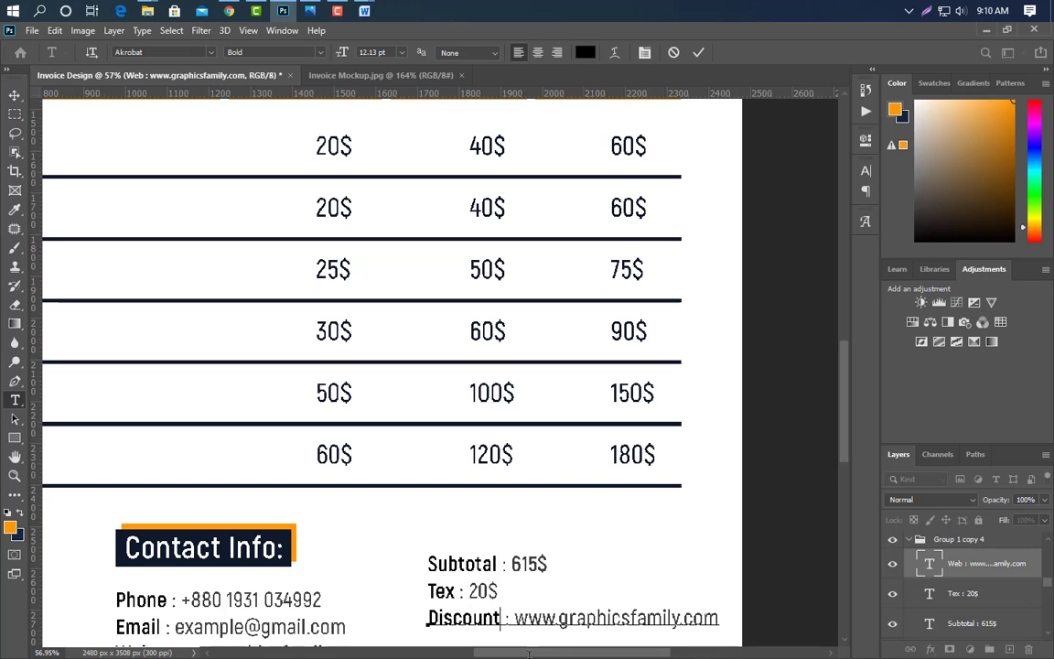
drag(516, 620, 775, 621)
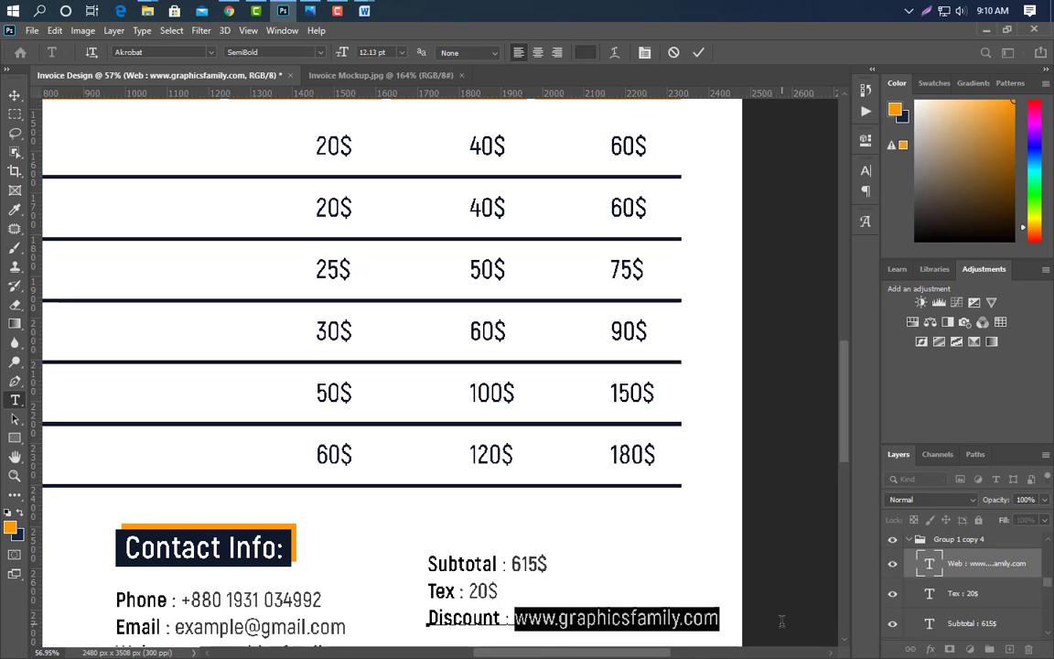
text(0$)
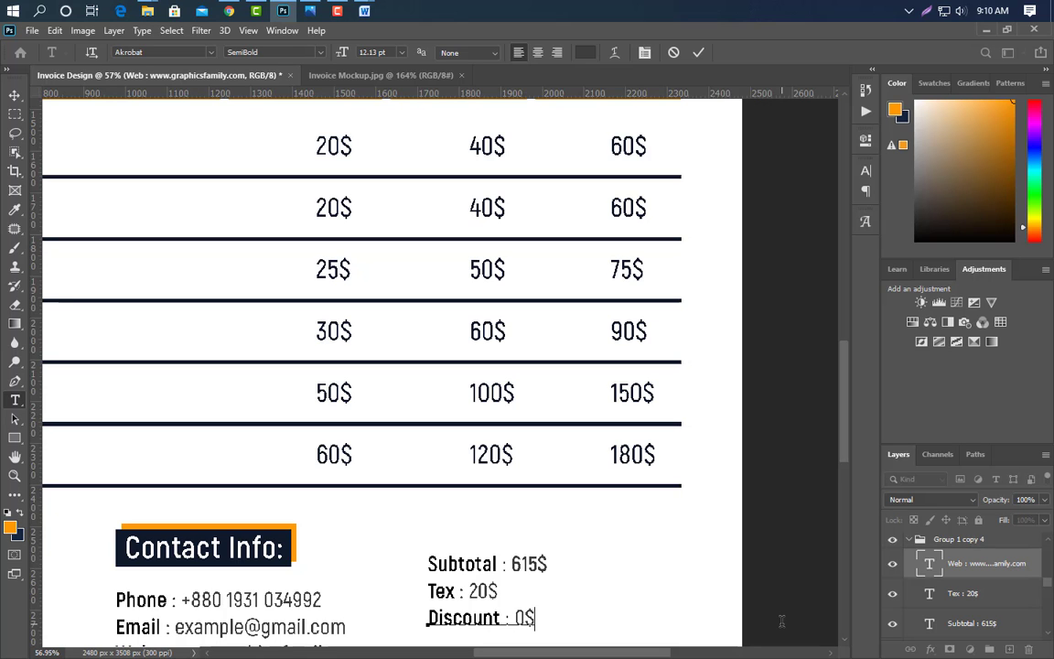
click(697, 53)
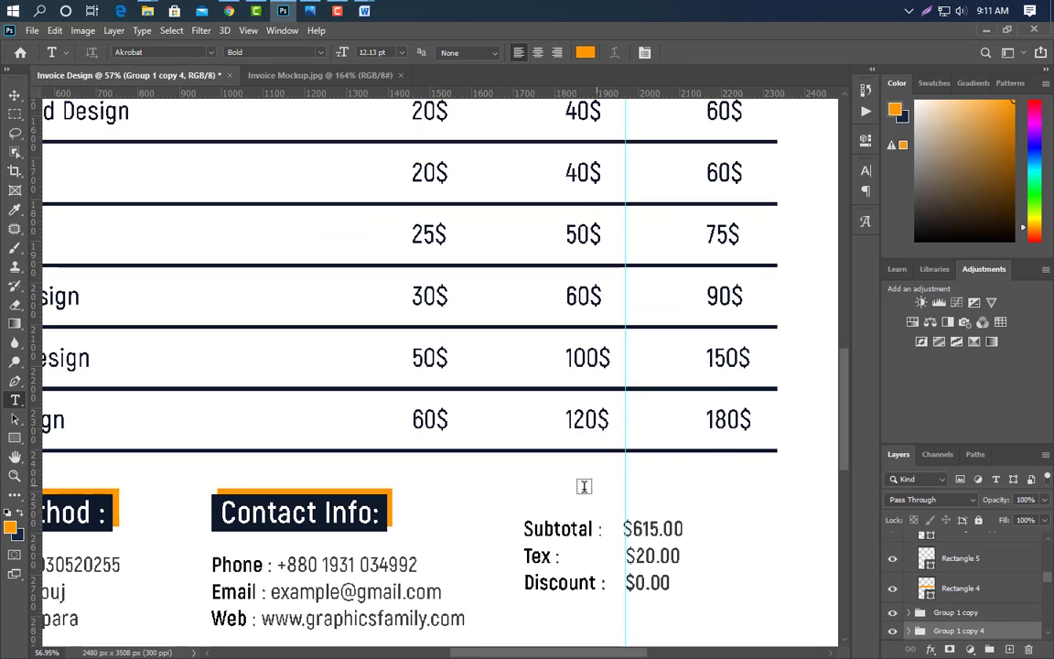
- Draw a wide rectangle below the totals to form the orange bar
scroll(532, 490, down, 2)
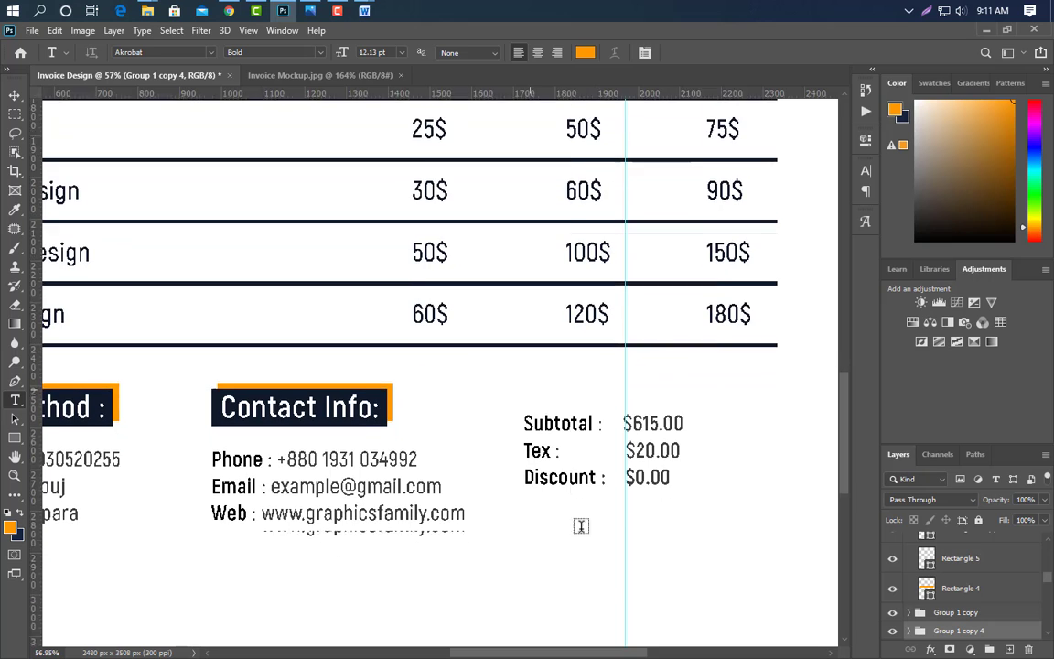
scroll(581, 525, down, 1)
click(15, 437)
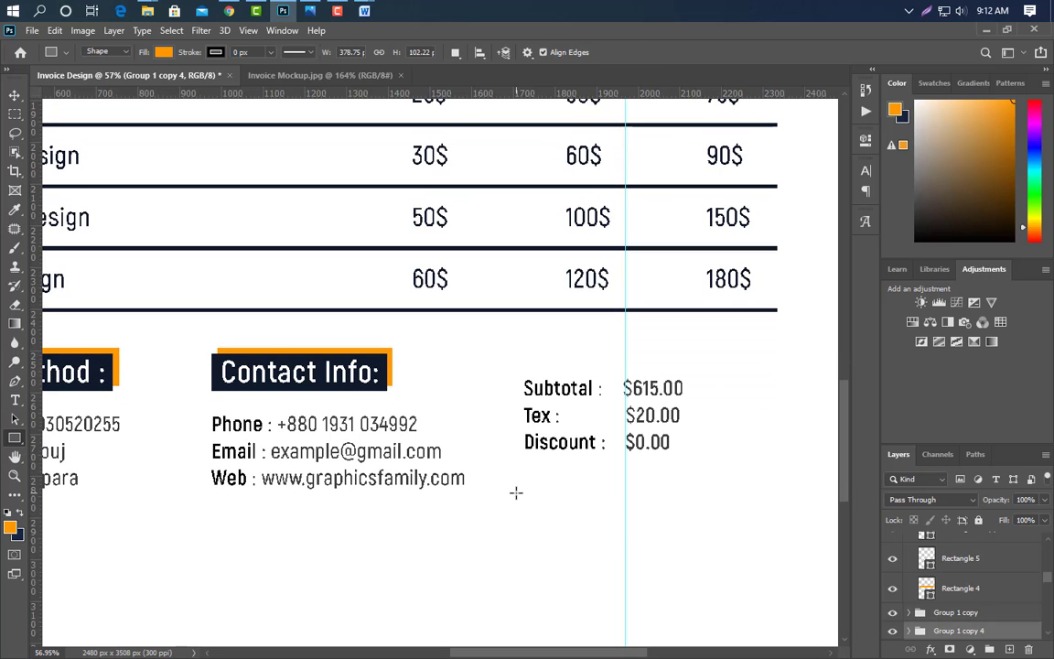
mouse_move(516, 492)
mouse_down()
mouse_move(675, 534)
mouse_move(777, 533)
mouse_up()
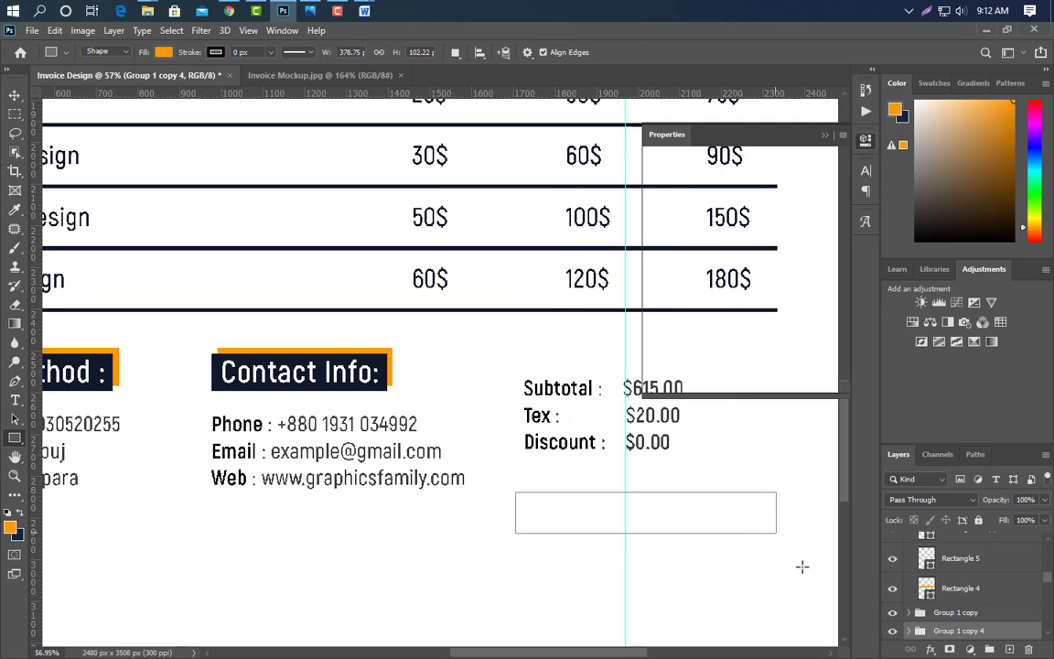
click(824, 136)
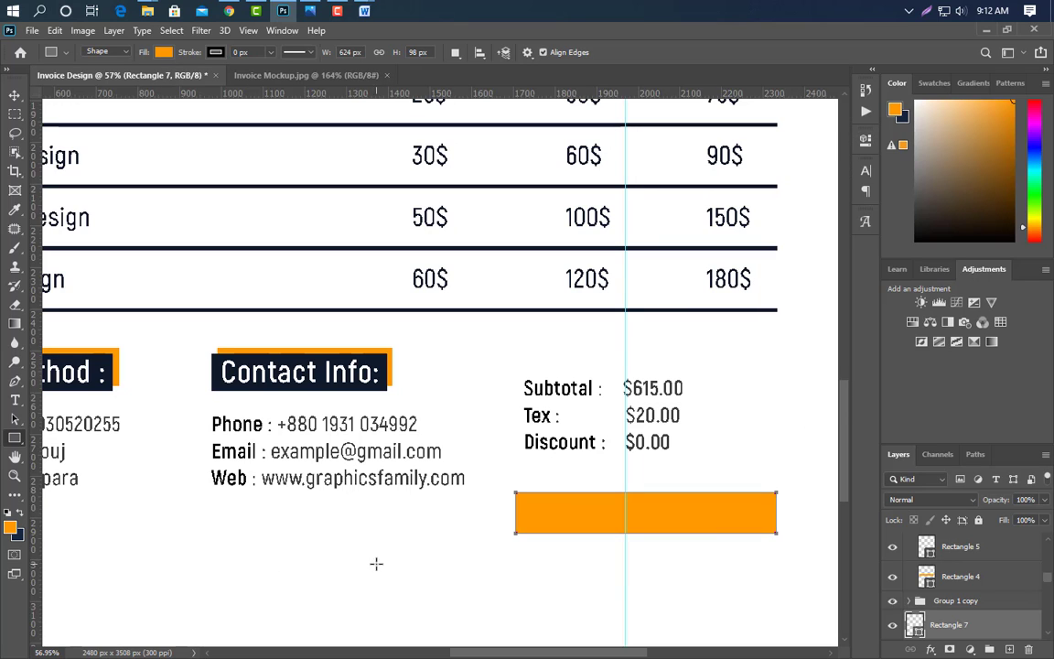
- Draw a thin 228 by 10 px strip and rotate it about -44° into a diagonal
click(1008, 649)
drag(512, 586, 585, 593)
drag(605, 590, 608, 589)
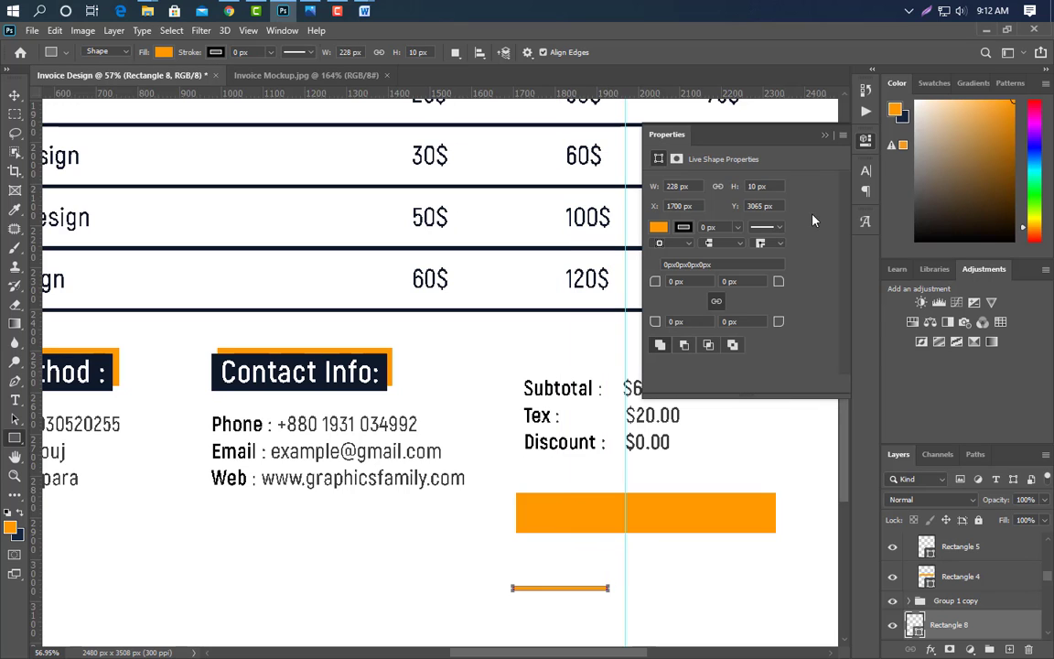
key(ctrl+t)
drag(625, 598, 629, 505)
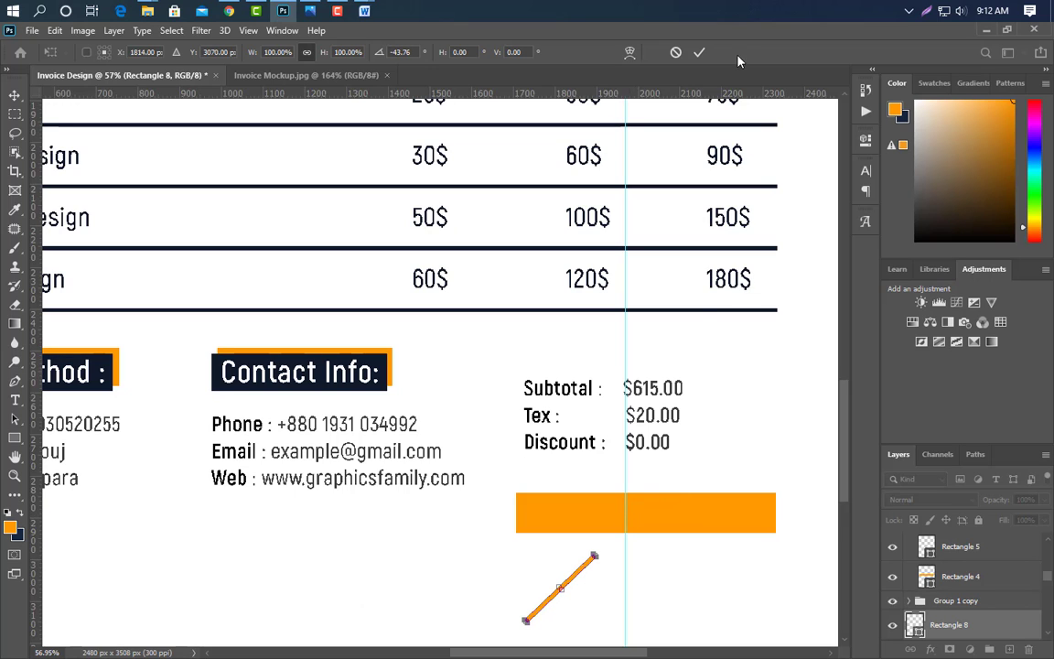
click(696, 52)
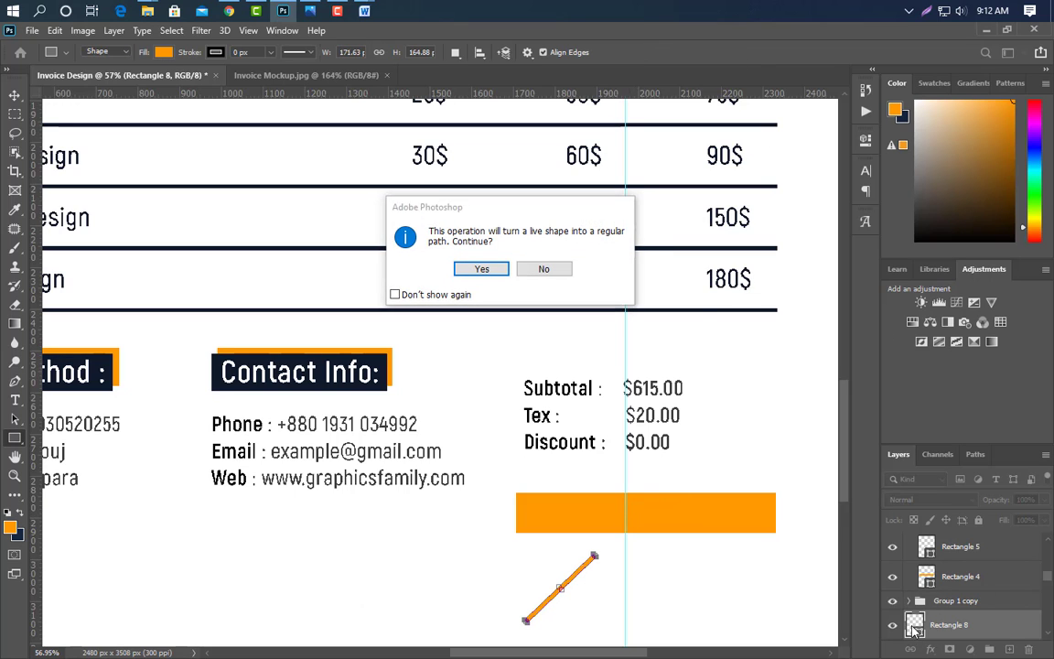
- Convert the strip to a path, fill it white, and move it onto the orange bar
click(481, 268)
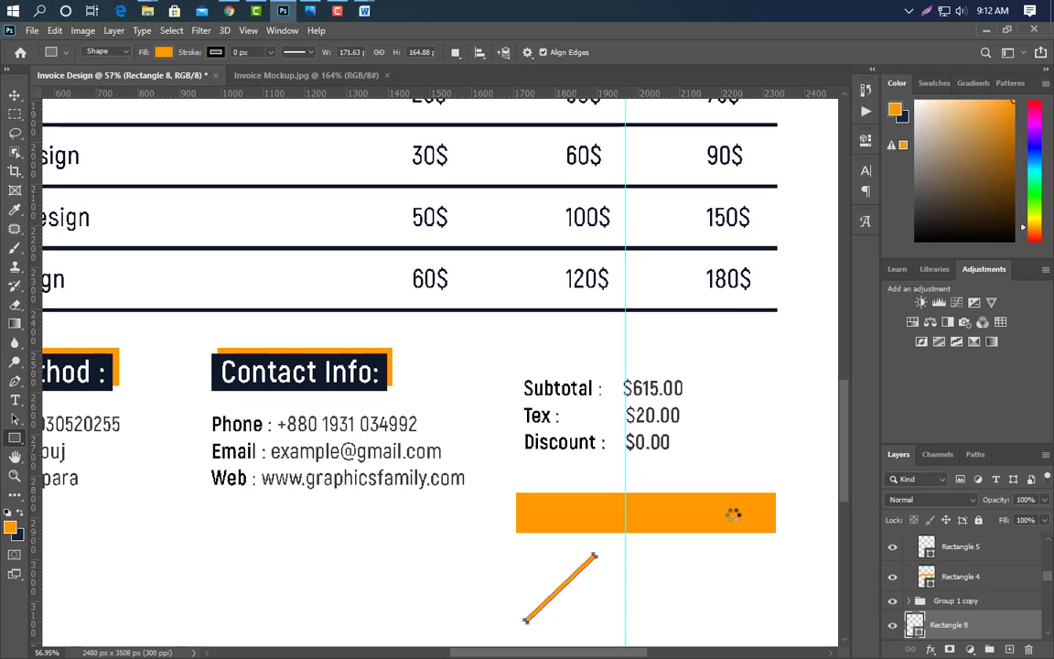
click(413, 568)
key(Return)
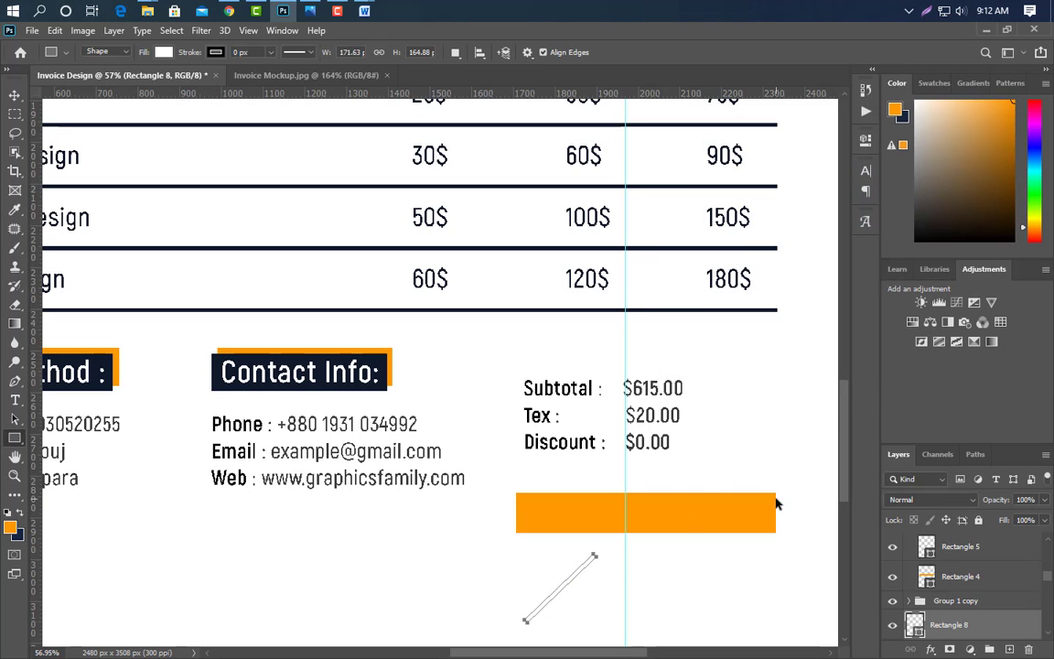
key(ctrl+t)
drag(569, 587, 645, 513)
key(Return)
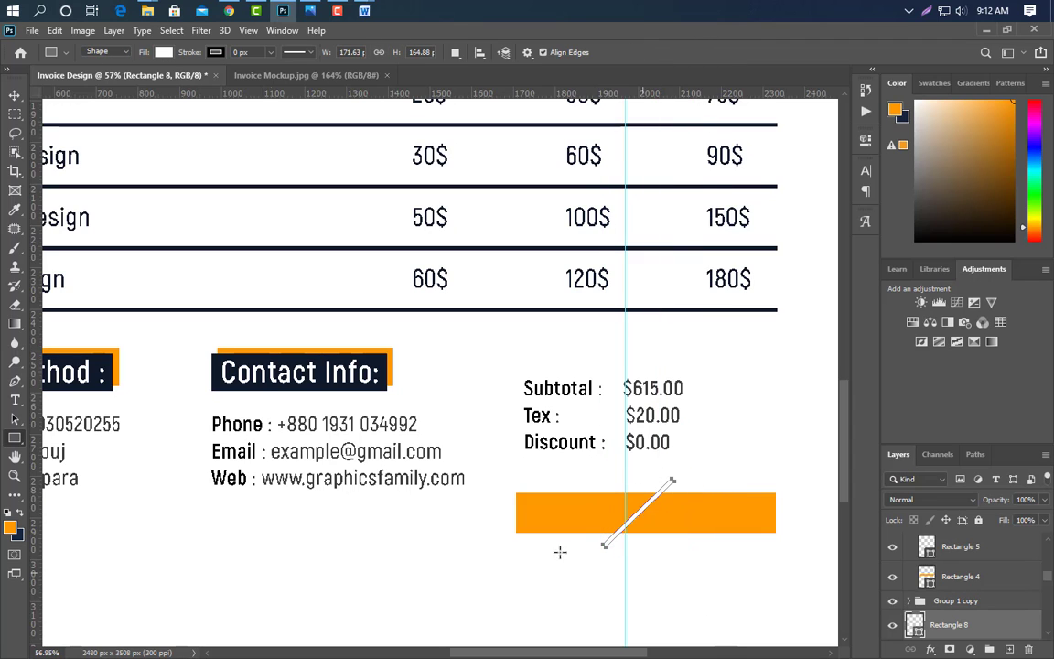
- Add a 'TOTAL' text label on the left half of the orange bar
click(15, 399)
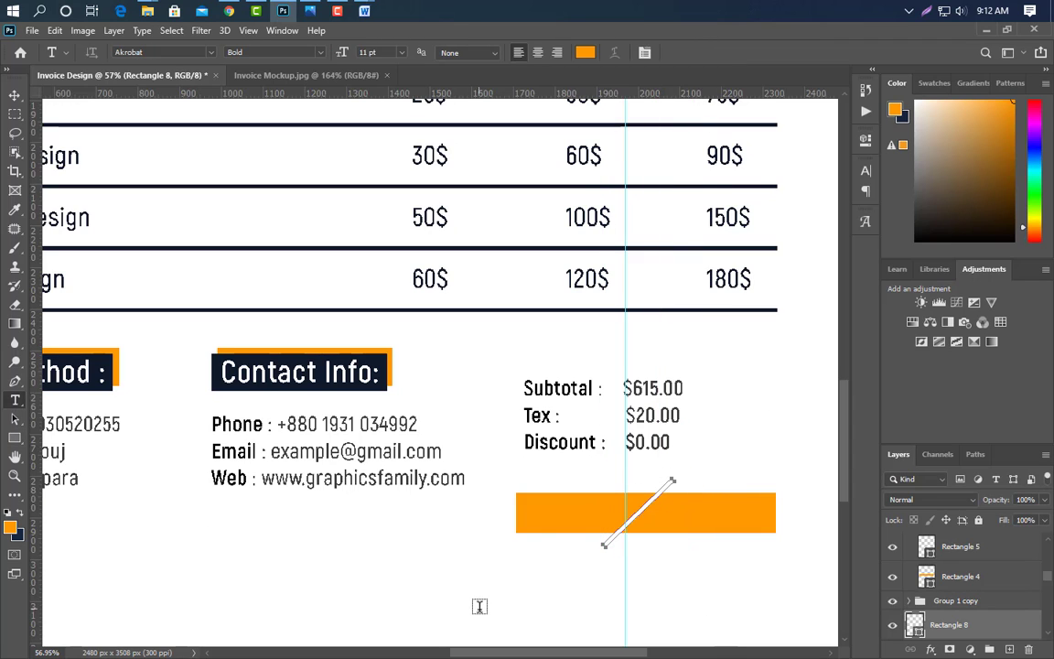
click(529, 514)
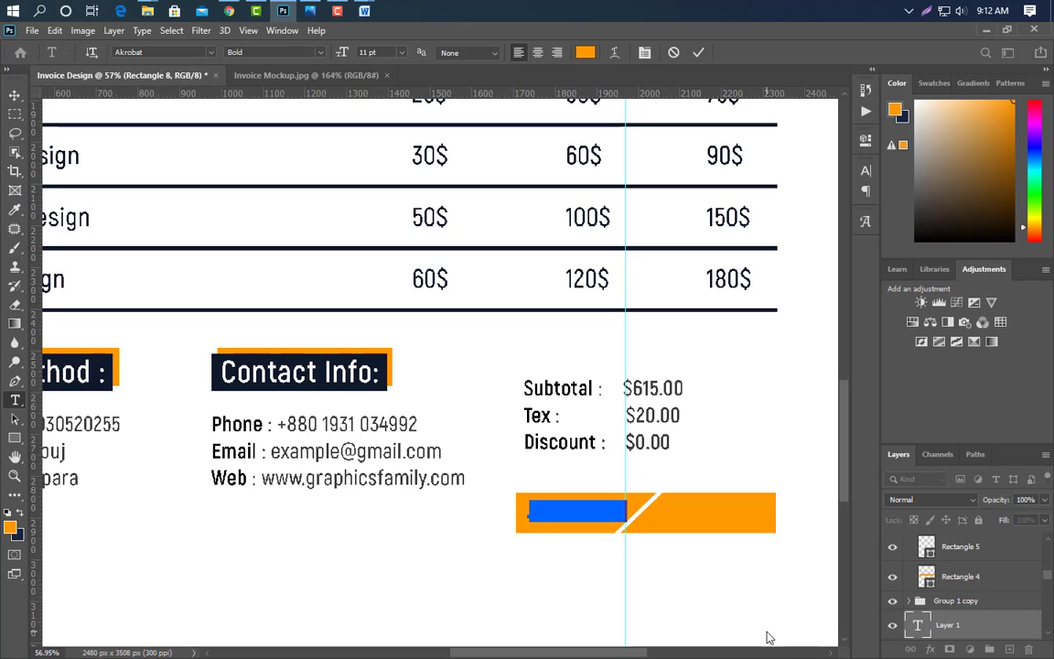
key(BackSpace)
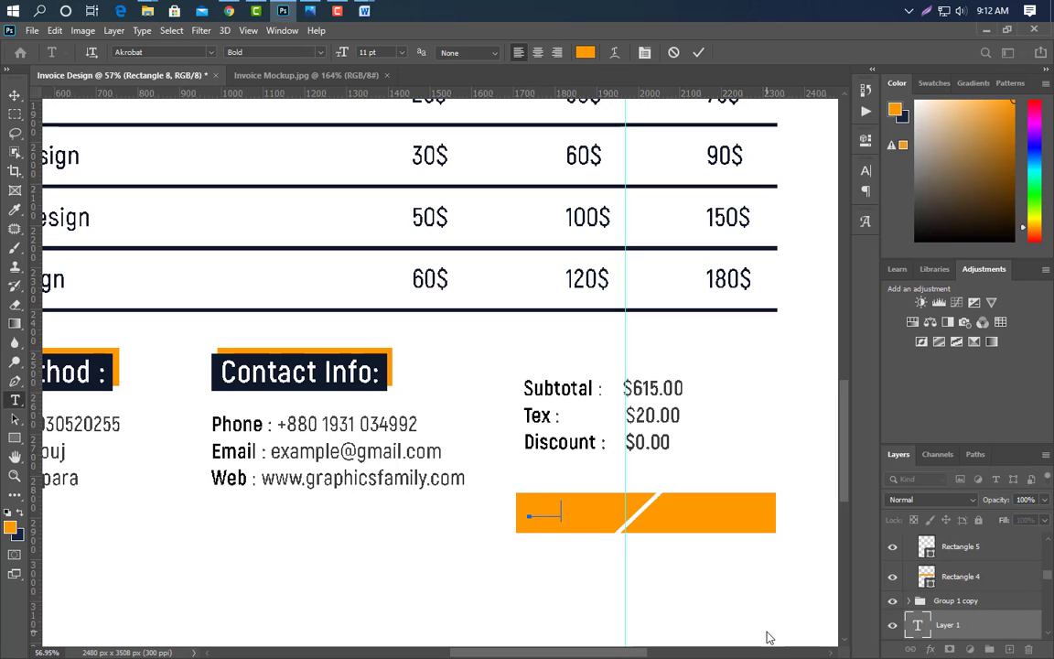
click(697, 52)
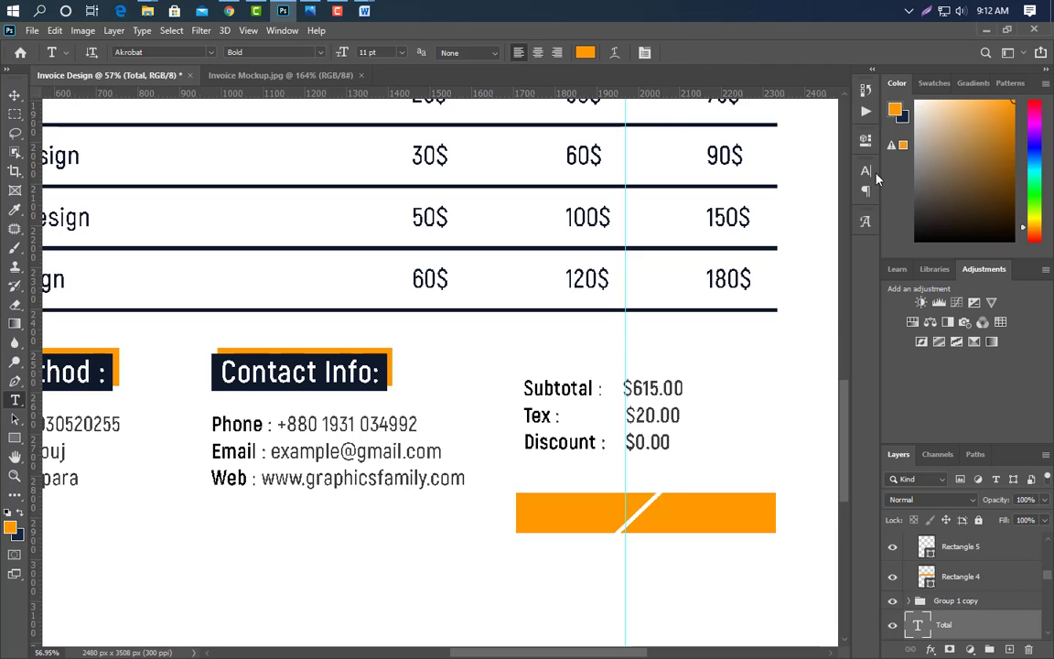
- Colour TOTAL navy, sampled from the Contact Info: heading, and enlarge it to about 149%
click(865, 170)
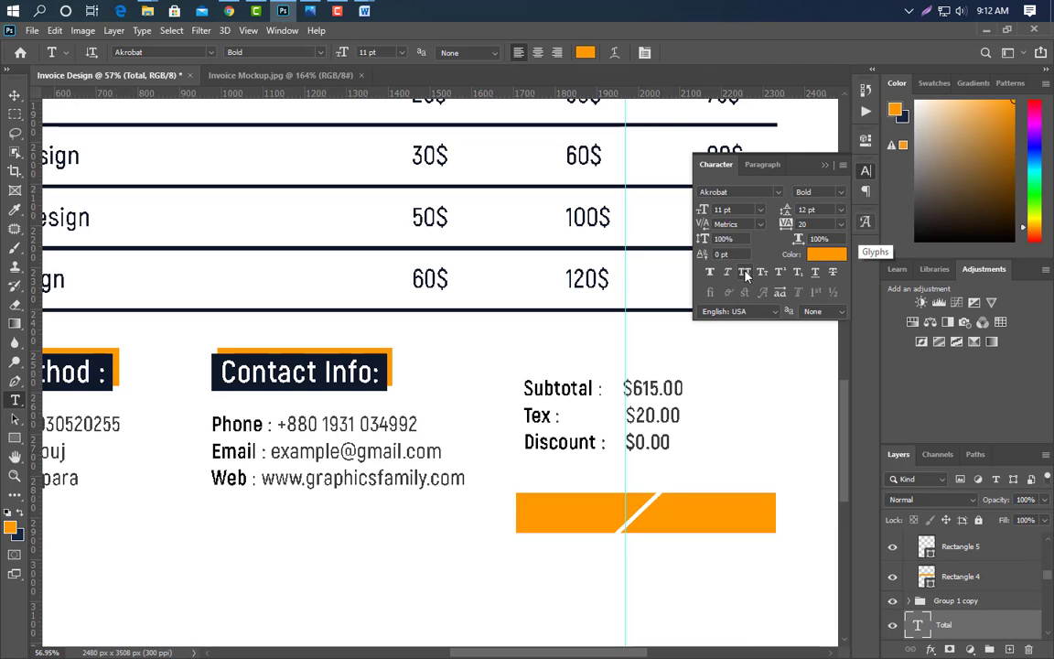
click(827, 254)
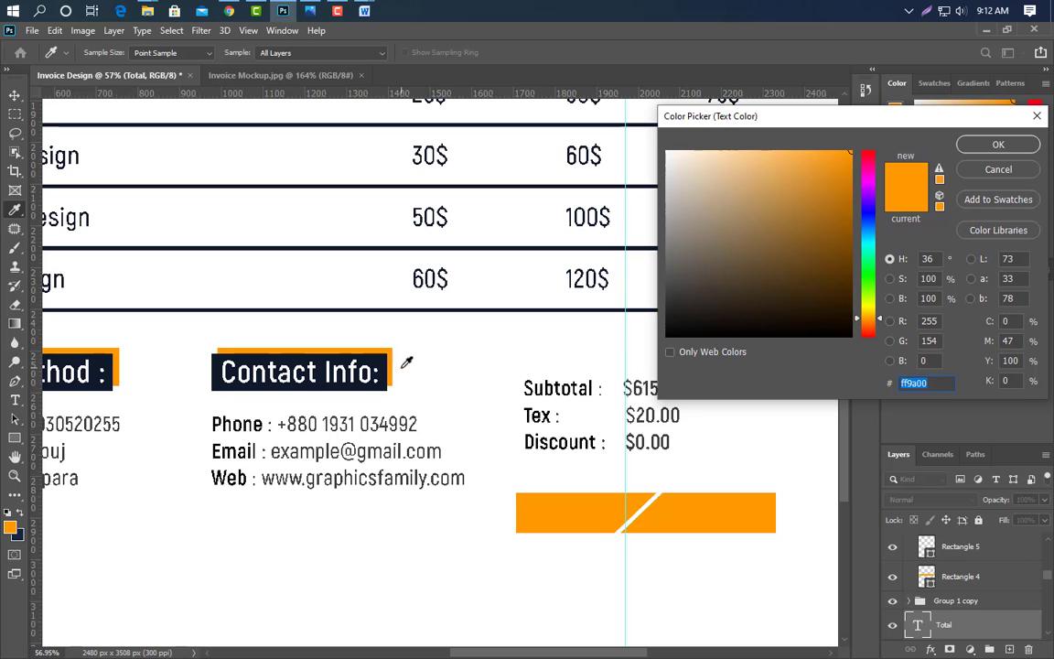
click(387, 359)
click(999, 147)
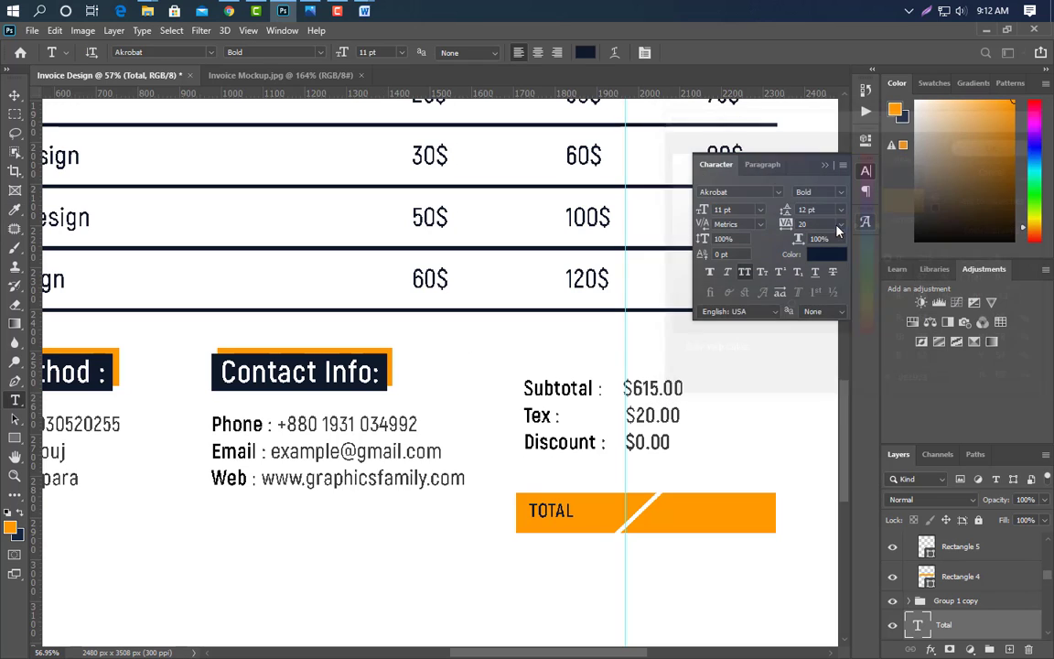
key(ctrl+t)
key(ctrl+t)
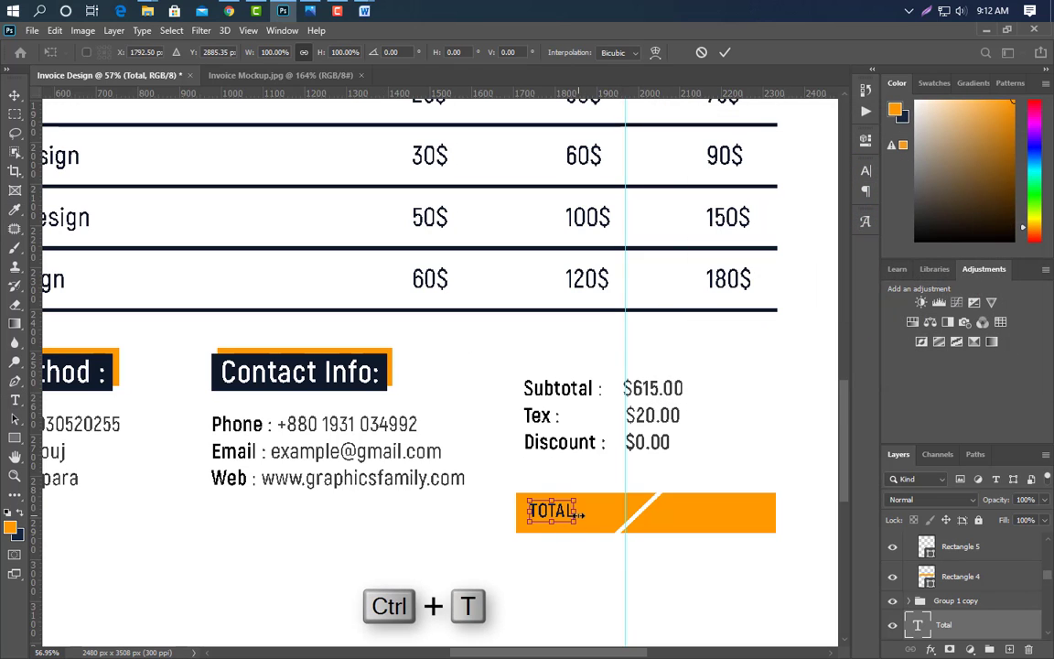
drag(574, 521, 596, 529)
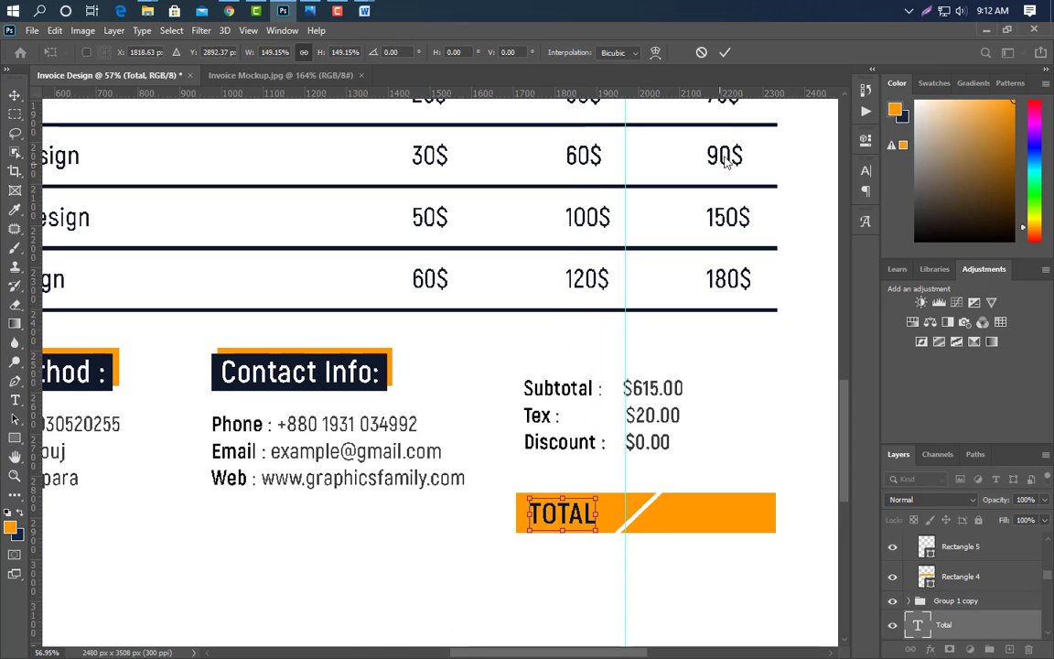
- Duplicate the TOTAL label and move the copy to the bar's right half past the slash
click(724, 53)
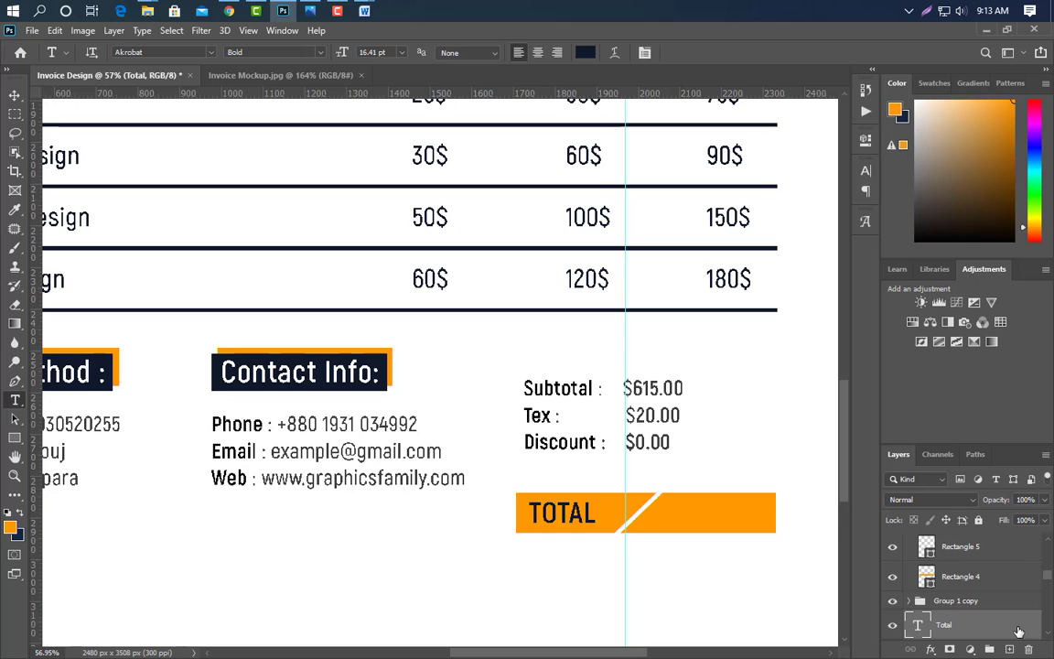
key(ctrl+j)
key(ctrl+t)
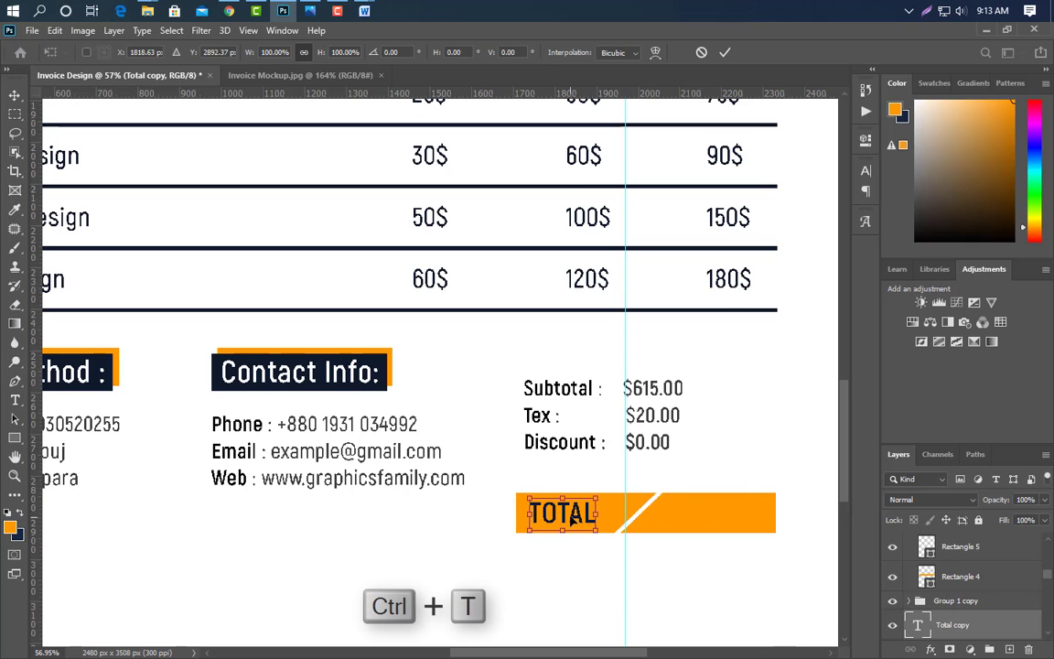
drag(586, 517, 715, 517)
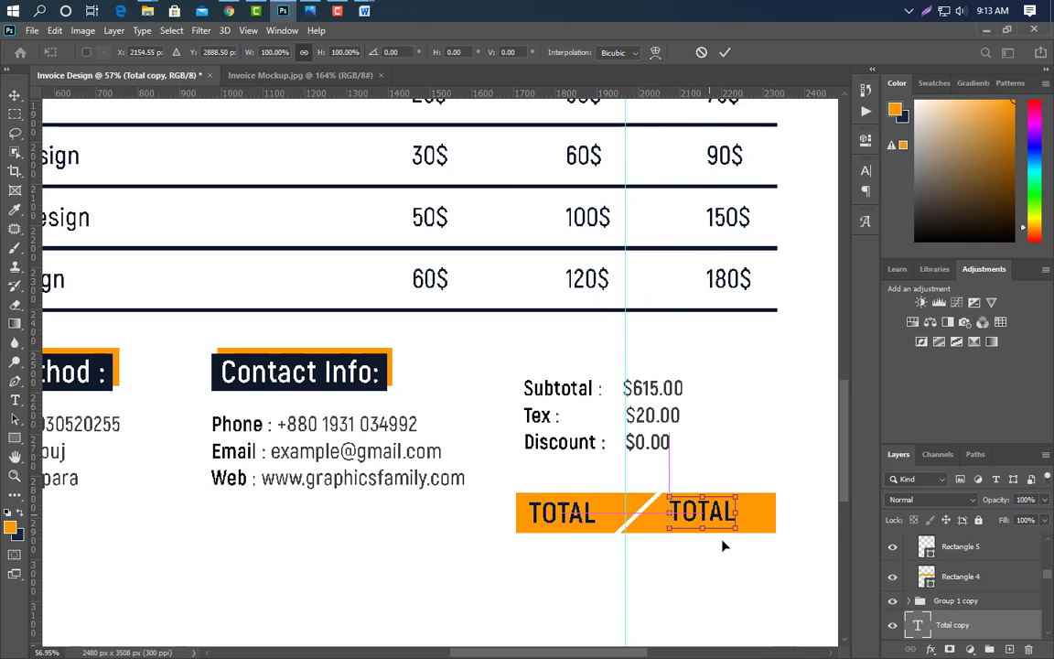
key(Return)
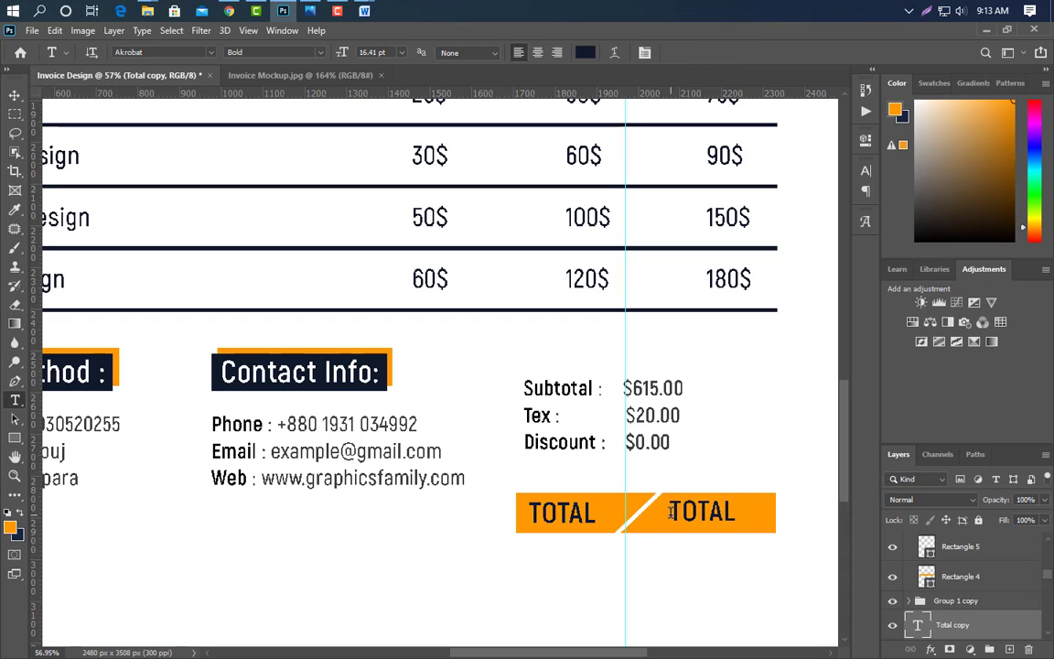
- Replace the duplicate's wording with the amount '$595.00'
double_click(671, 513)
text(595.00)
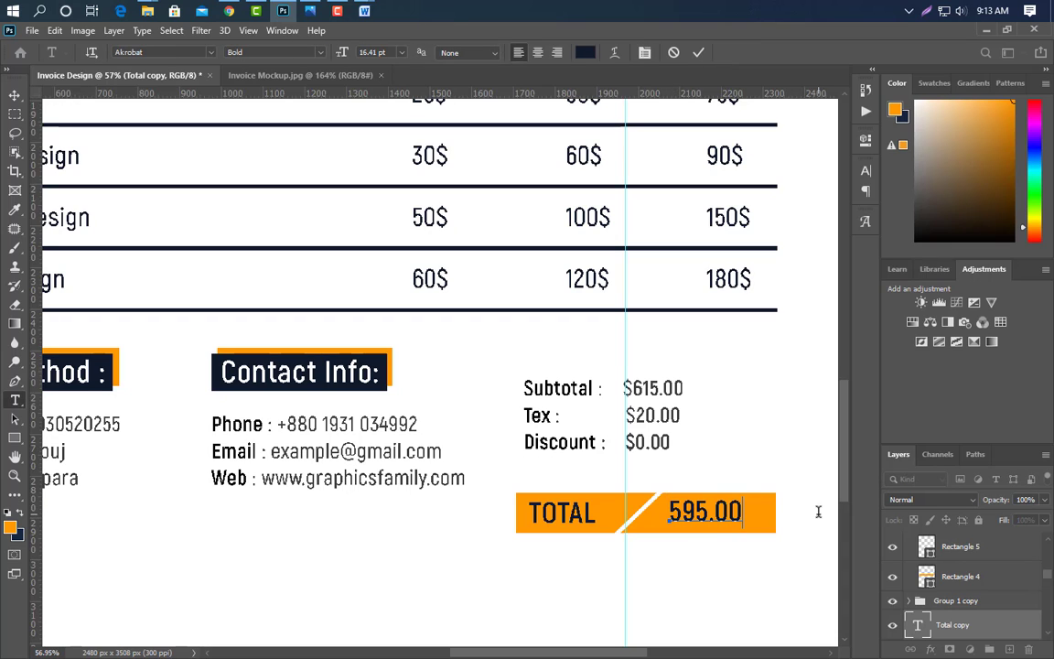
key(Home)
text($)
click(698, 52)
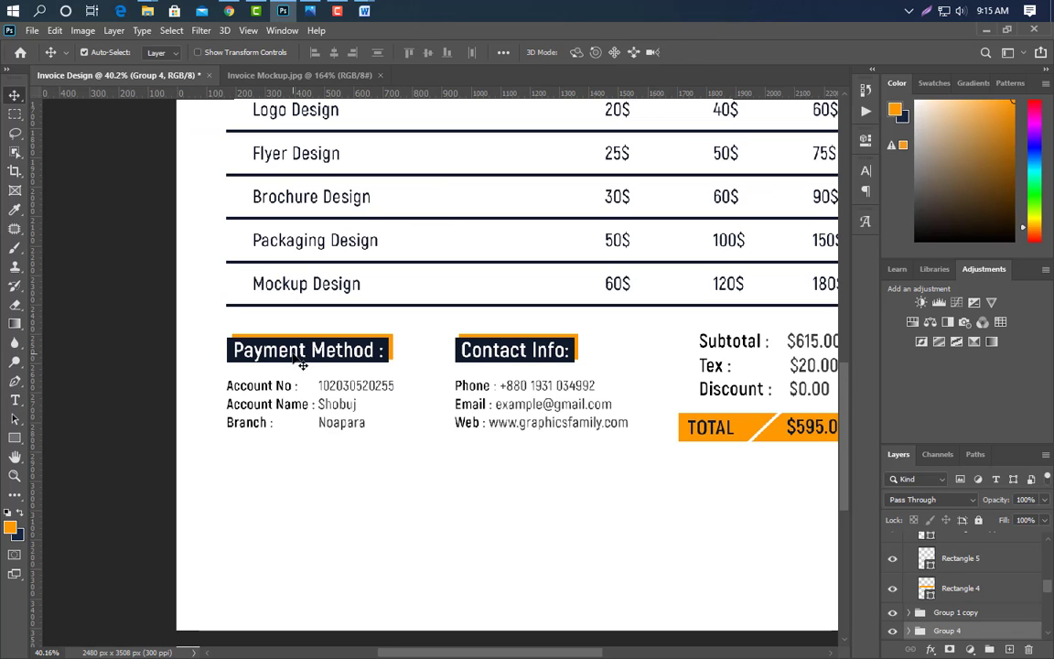
- Duplicate the Payment Method : heading, move the copy to the top of the stack, and colour it navy
click(302, 362)
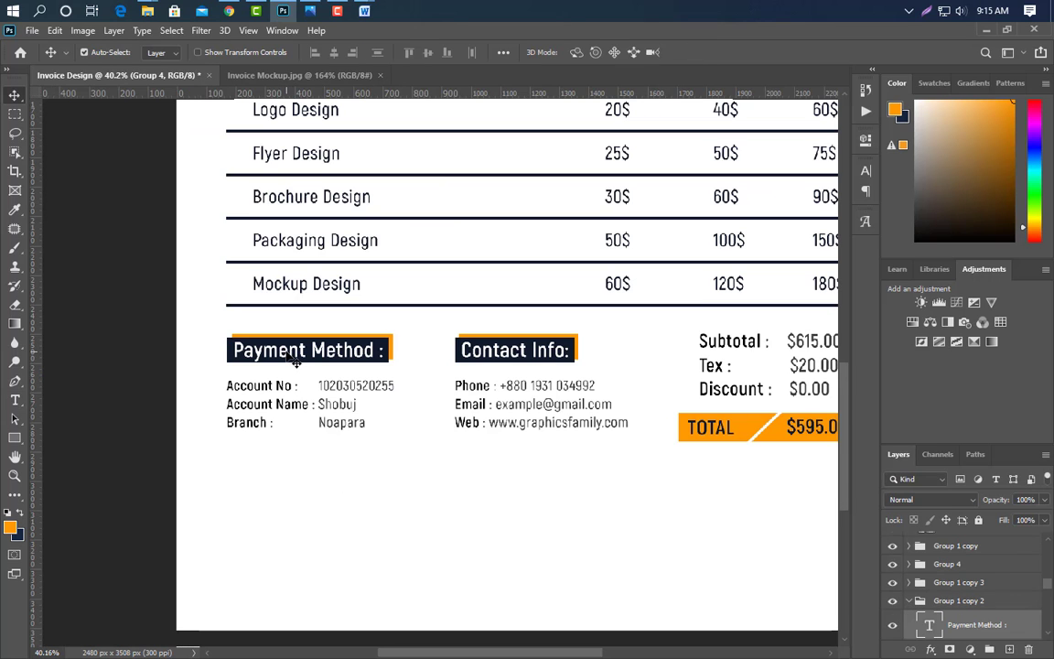
drag(1013, 623, 993, 484)
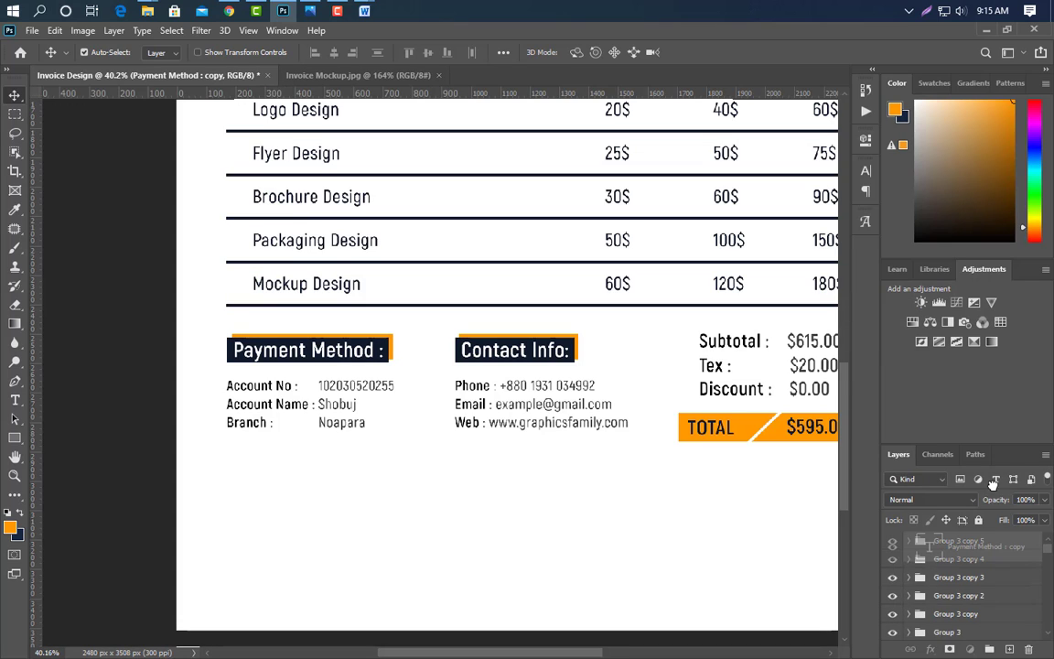
drag(991, 532, 991, 535)
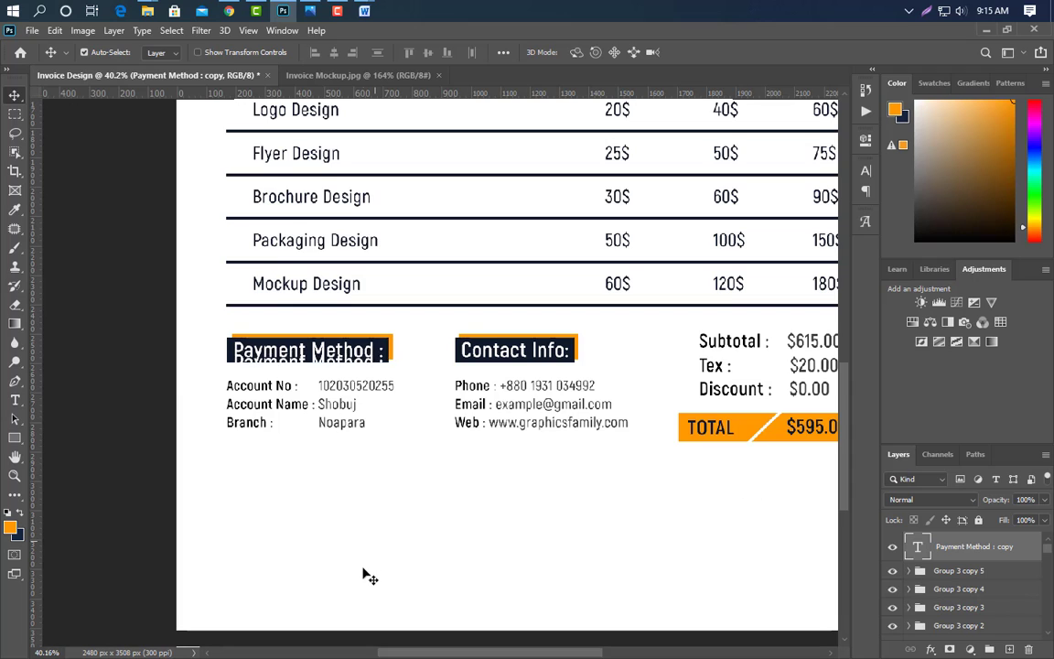
click(866, 171)
click(810, 254)
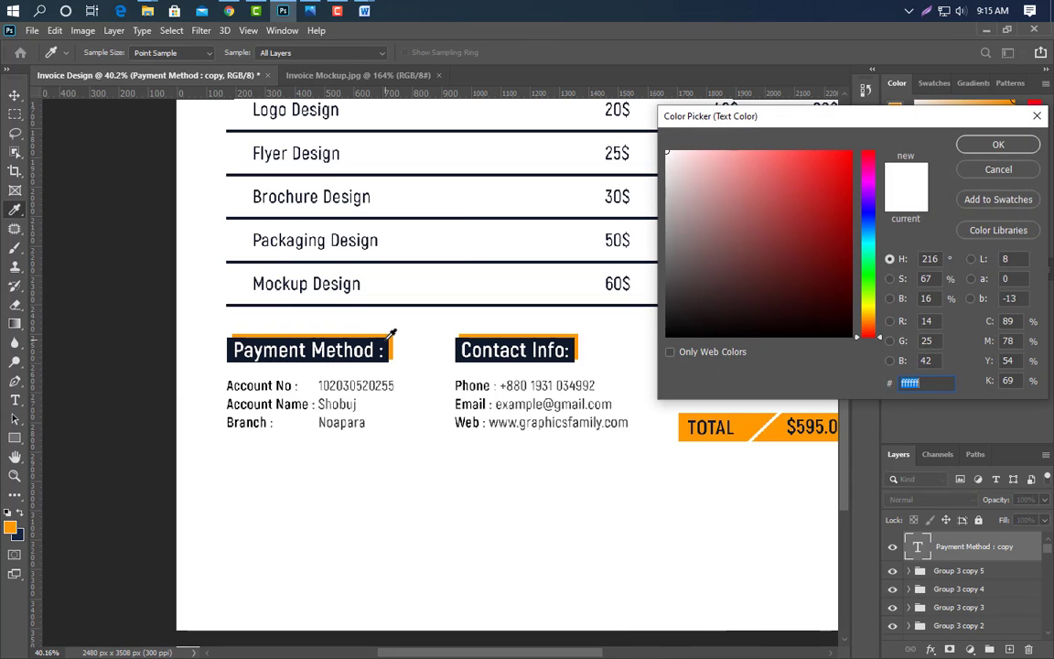
click(386, 339)
key(Return)
- Retype the copy as 'Thanks for your business', nudge it into place, and draw a paragraph box below
click(16, 400)
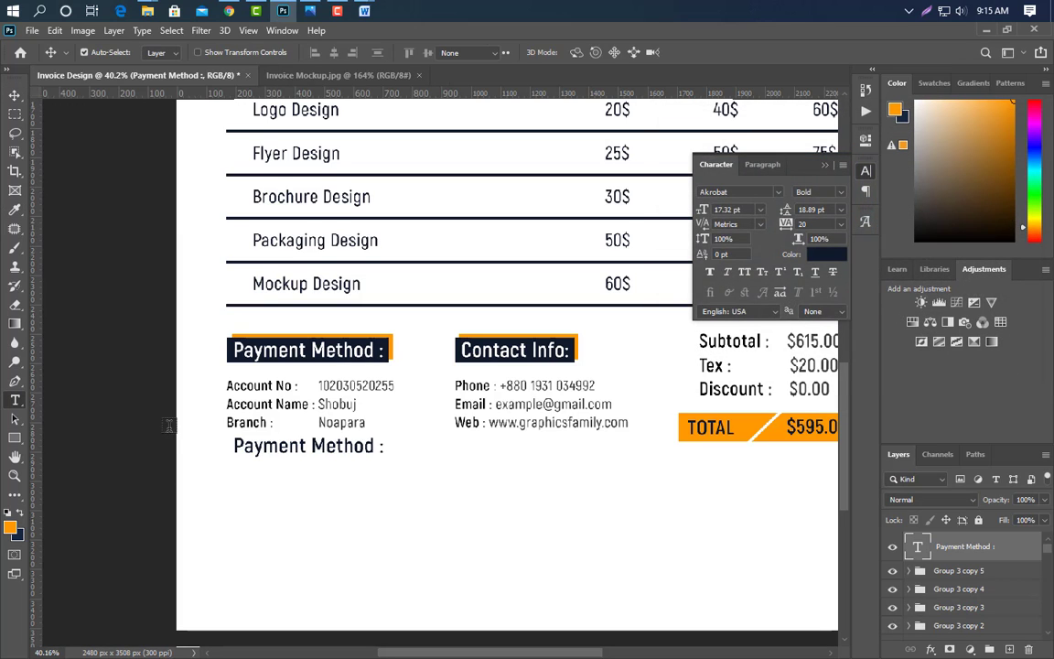
click(234, 446)
key(ctrl+a)
text(Thank)
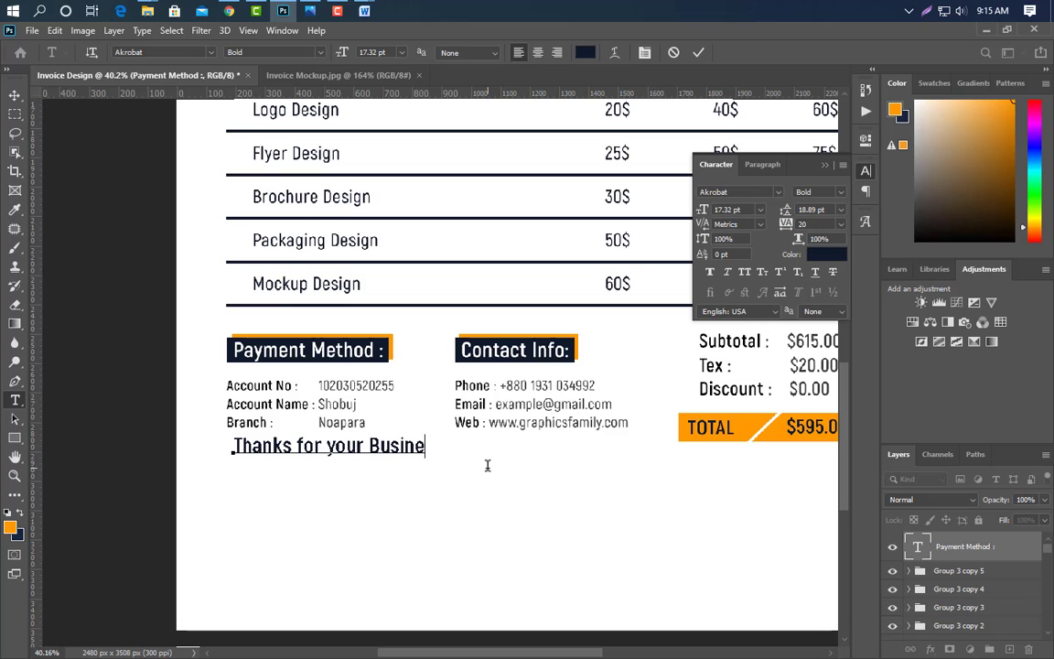
click(699, 53)
key(ctrl+t)
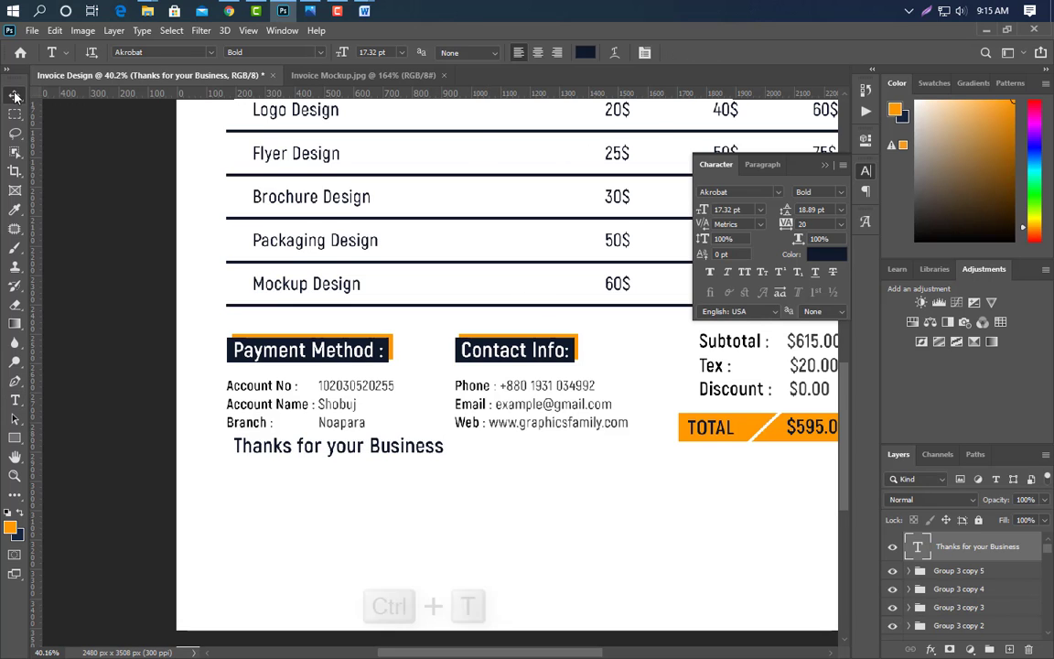
drag(355, 451, 348, 466)
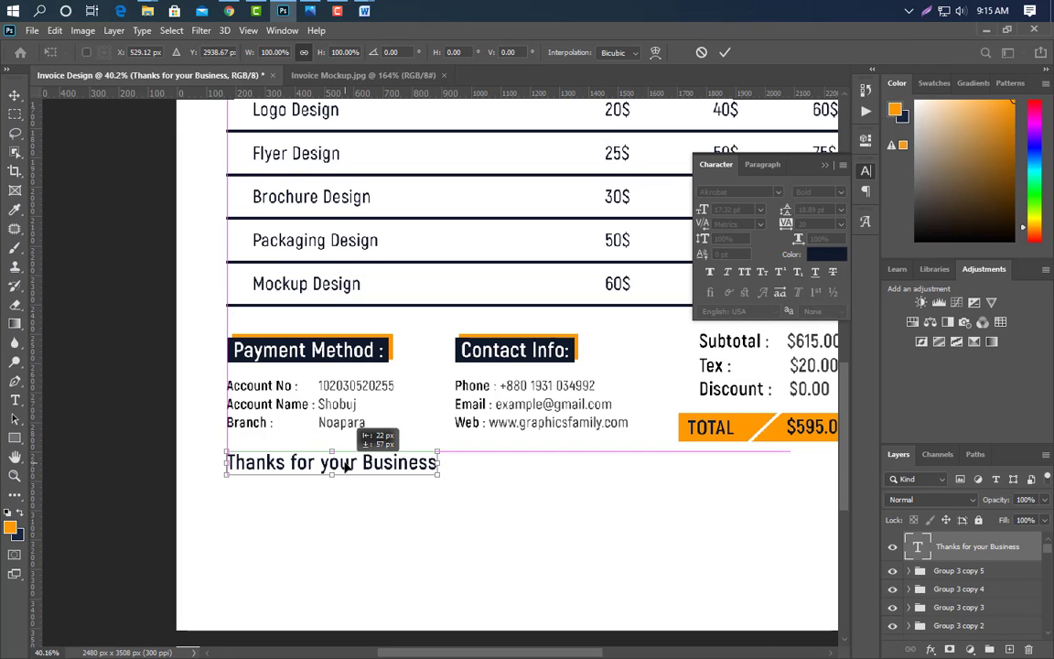
click(724, 52)
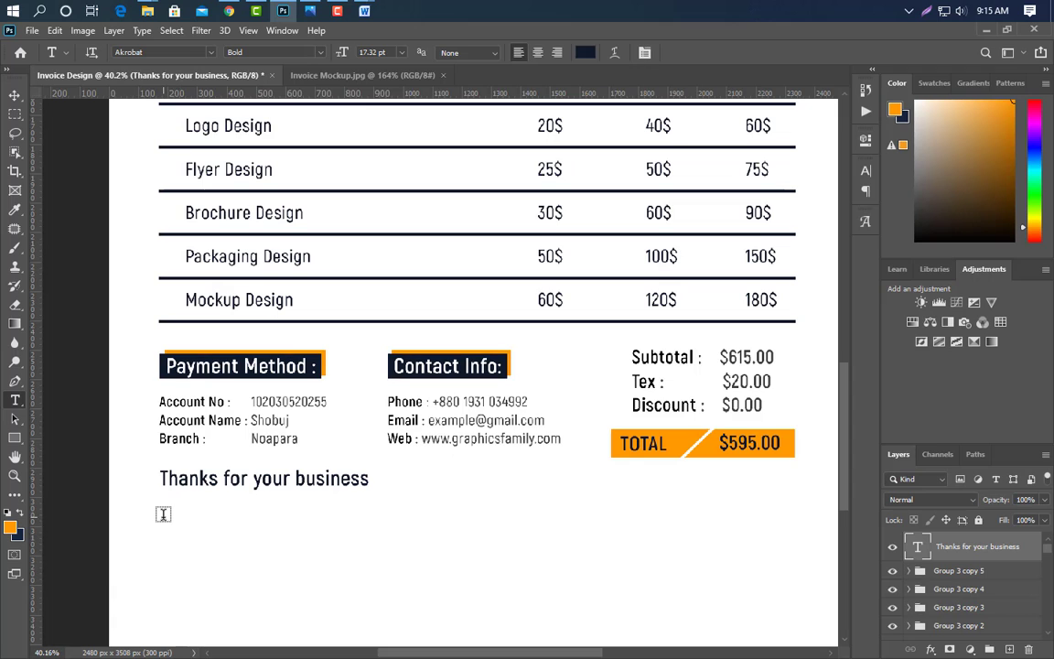
drag(161, 510, 485, 582)
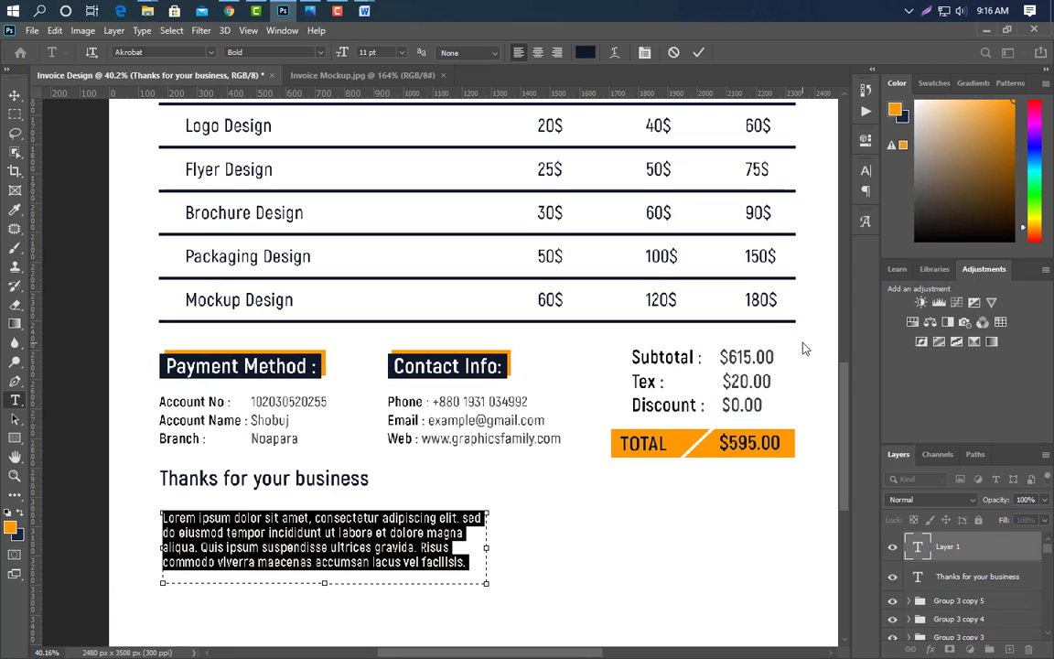
- Add a 'signature' label under the totals and set it to All Caps
scroll(769, 492, up, 3)
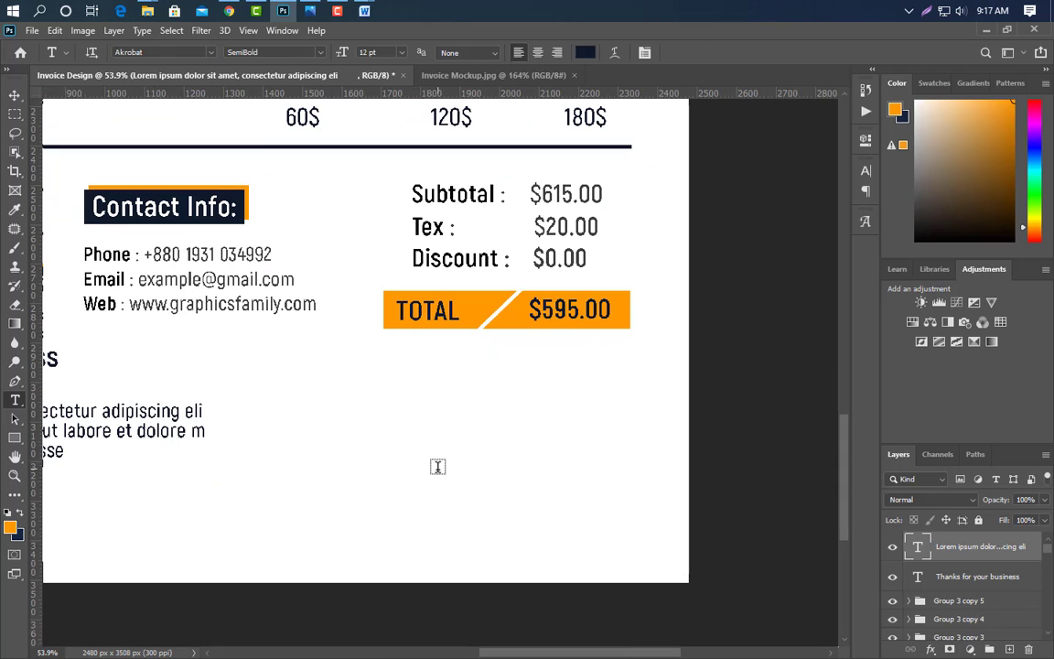
click(667, 462)
text(sig)
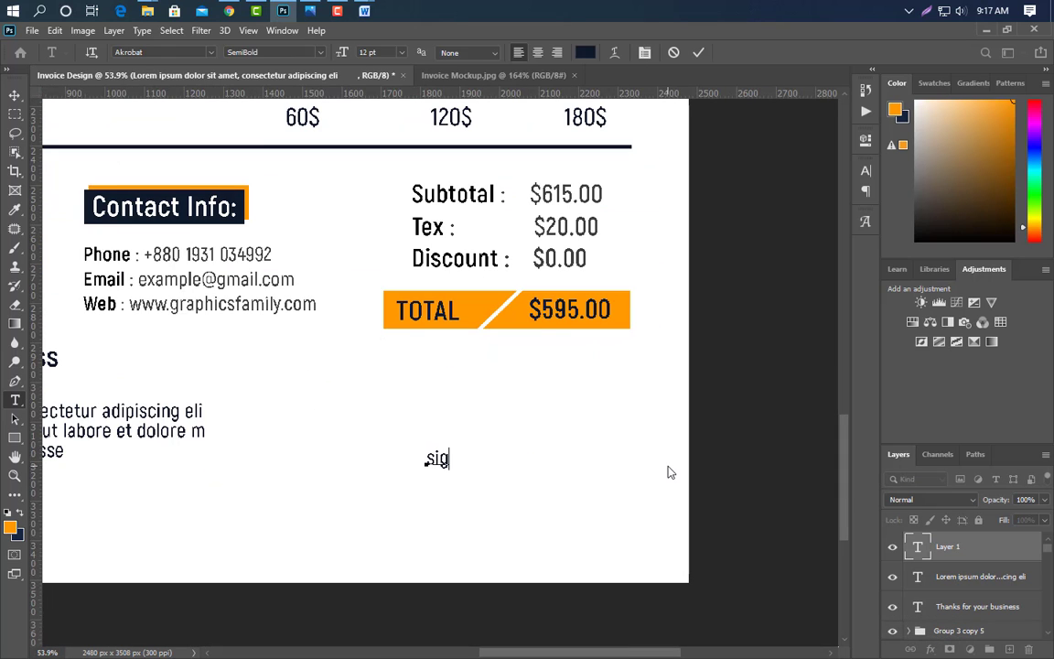
text(nature)
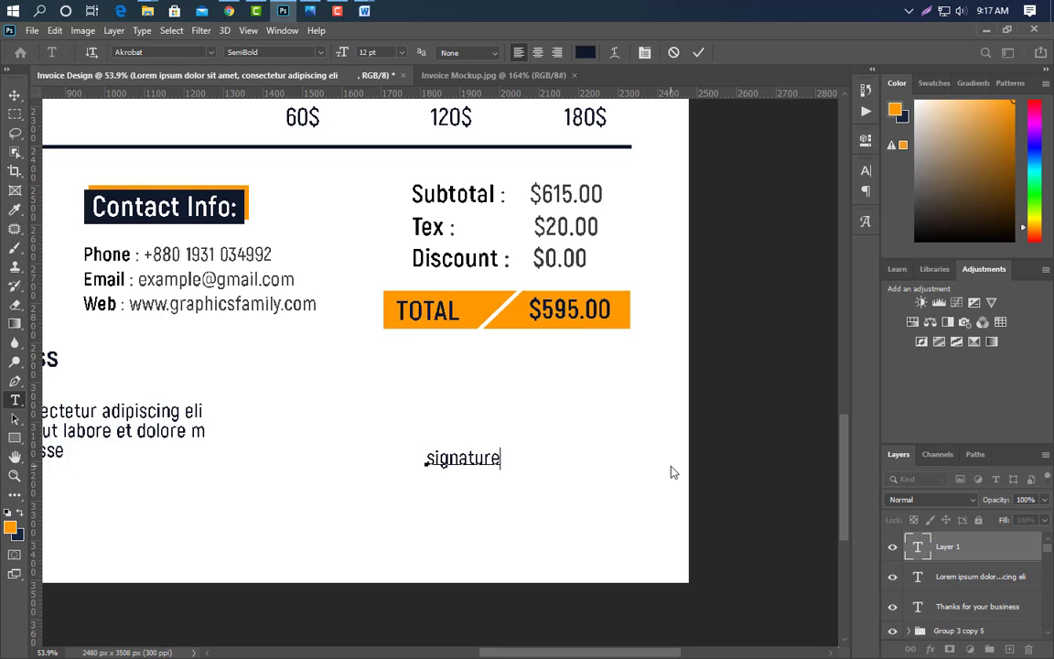
click(698, 52)
click(865, 170)
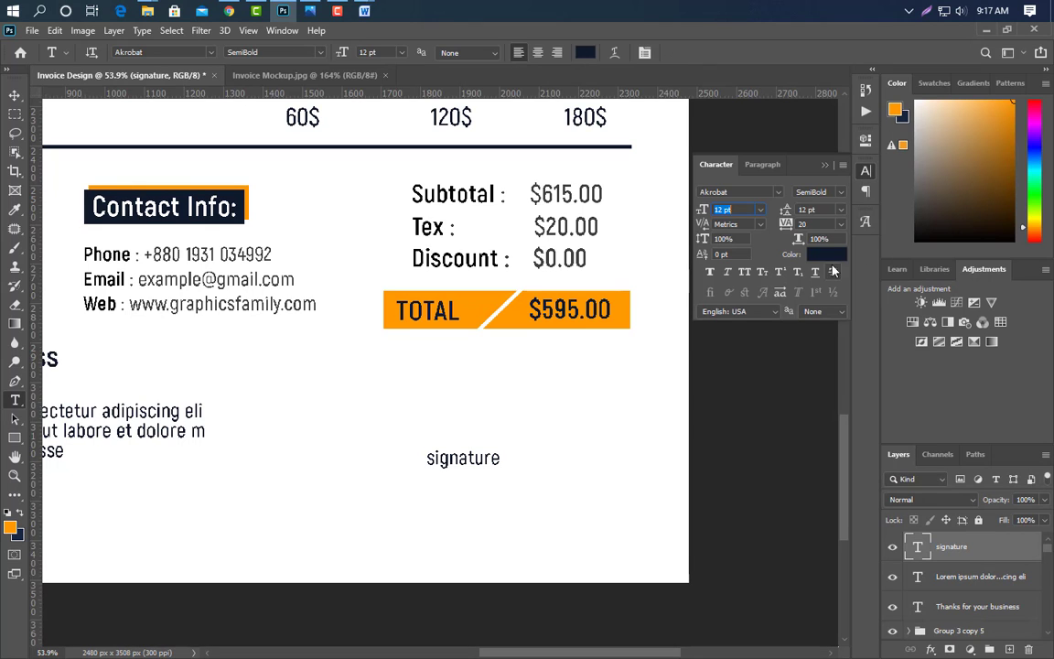
click(743, 272)
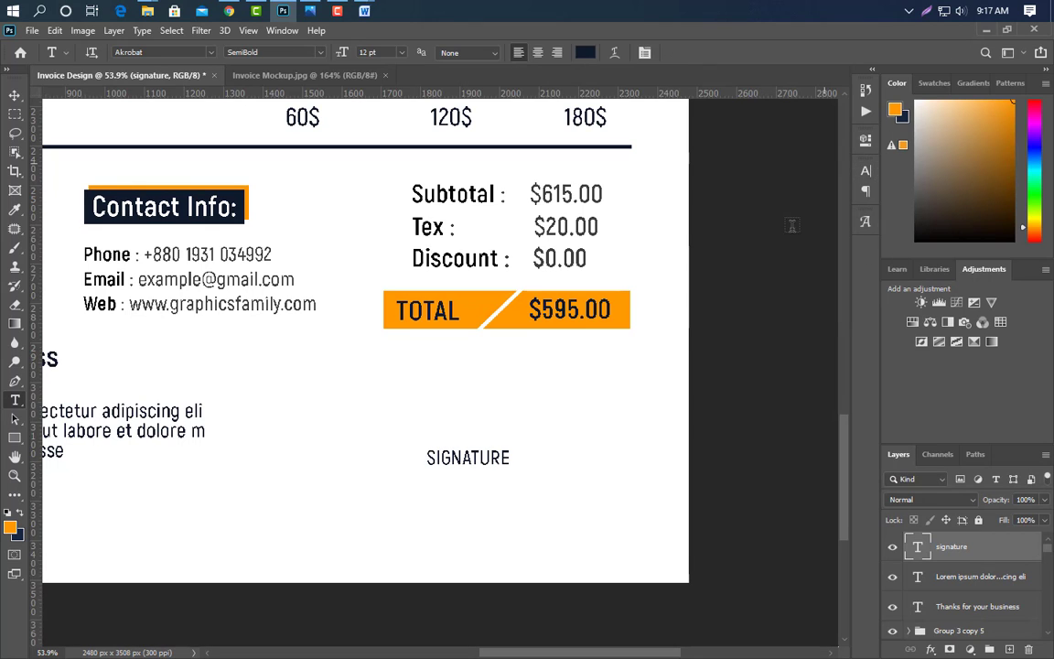
- Draw a thin navy line above SIGNATURE, then select the header shape layers
click(15, 437)
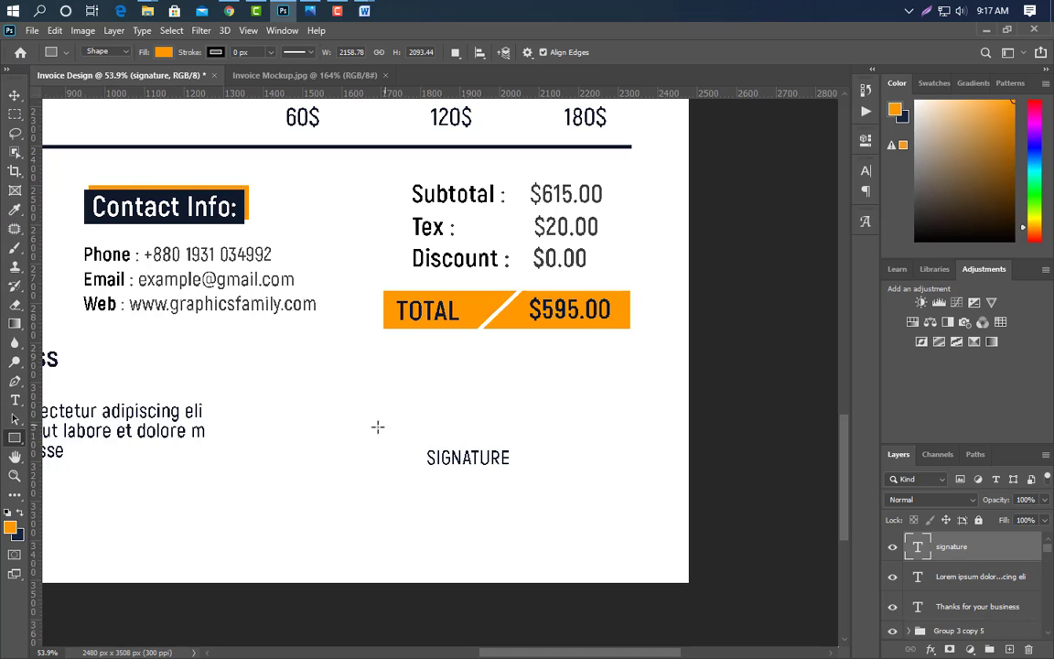
drag(376, 439, 538, 439)
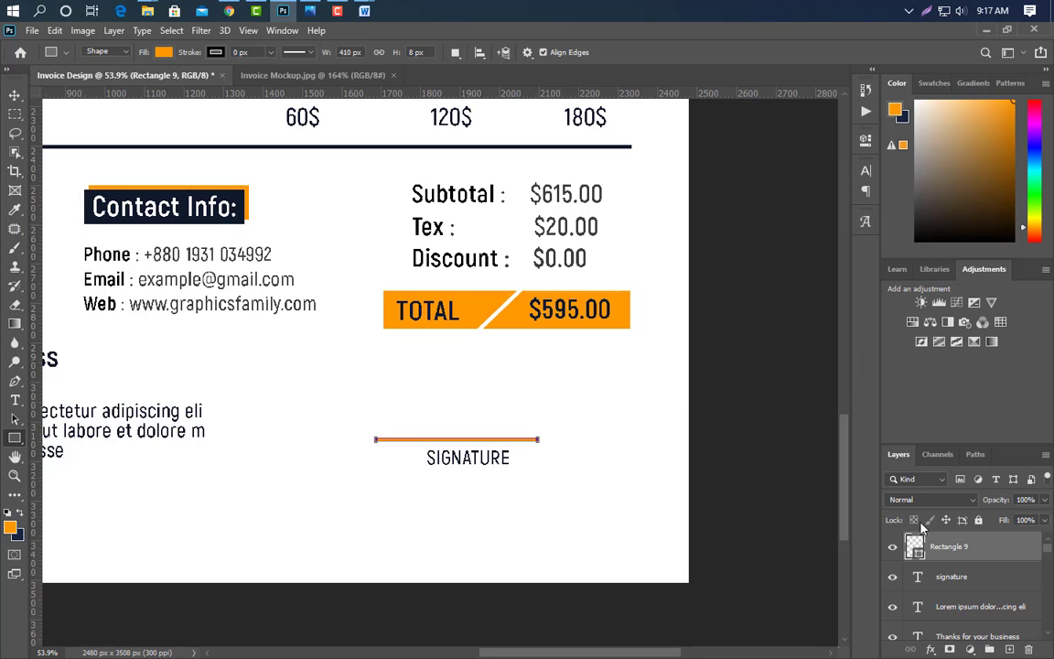
click(241, 197)
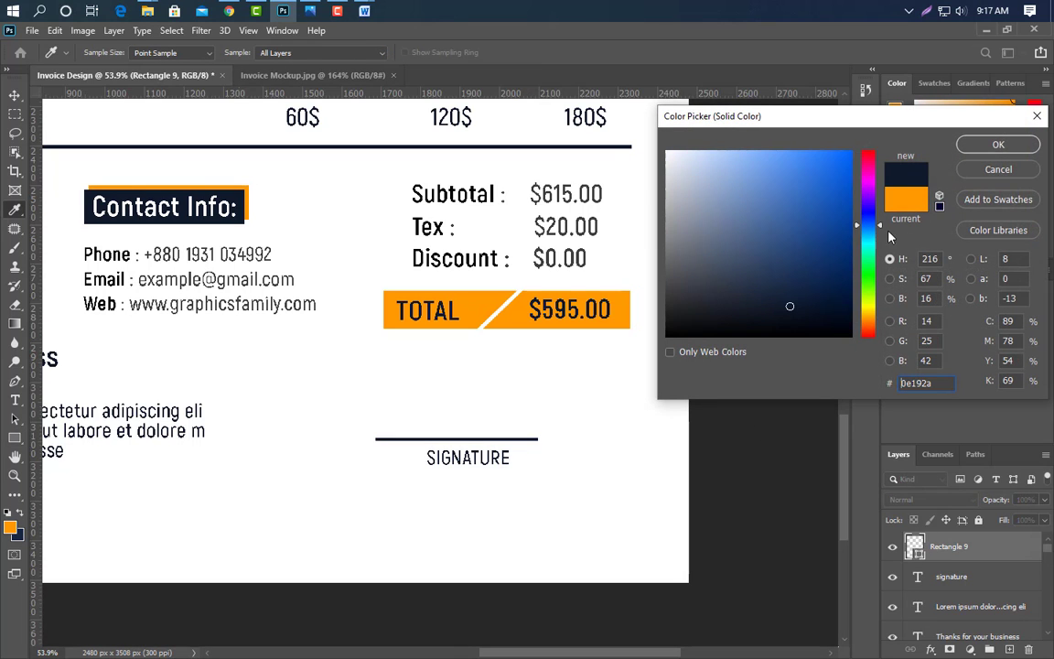
click(998, 145)
click(15, 94)
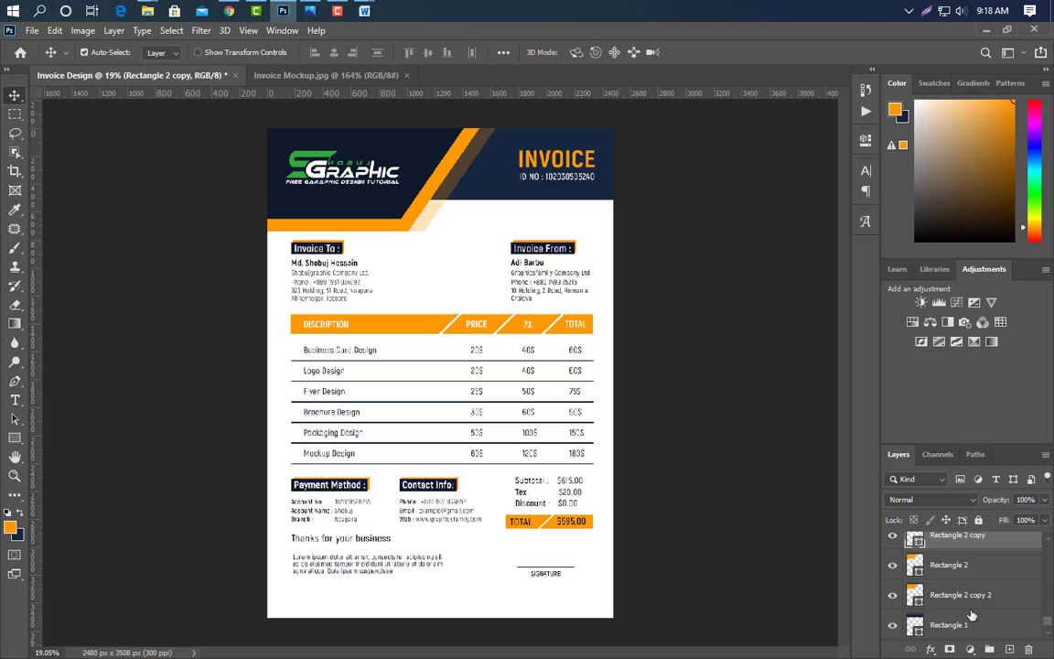
shift+click(971, 618)
- Group and duplicate the header shapes, flip the copy vertically and horizontally, and place it at the bottom
scroll(978, 618, down, 1)
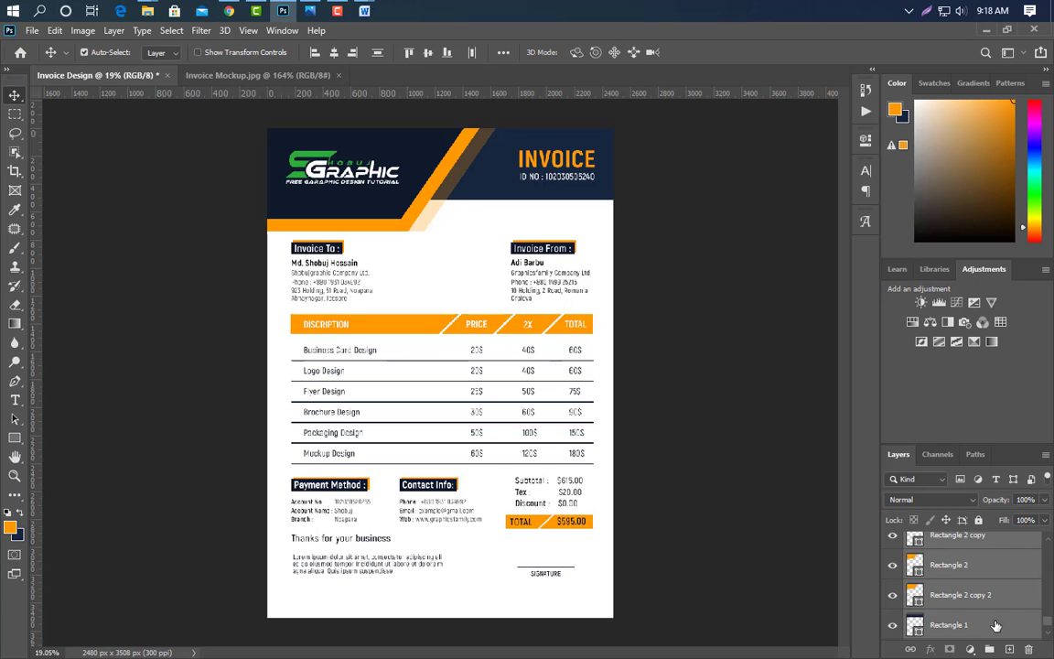
click(988, 648)
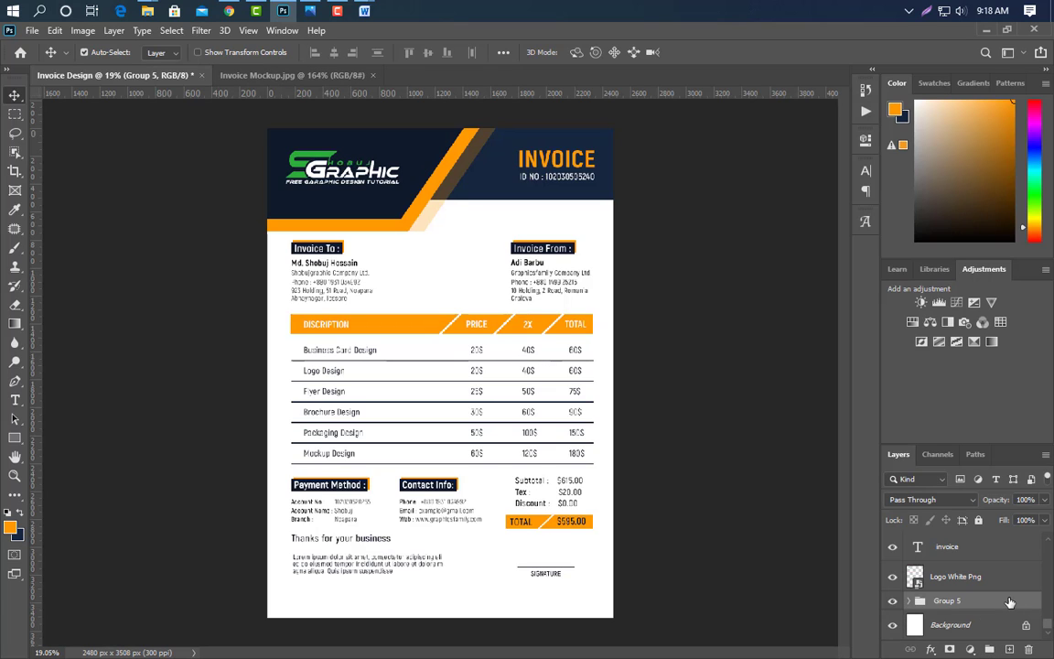
key(ctrl+j)
key(ctrl+t)
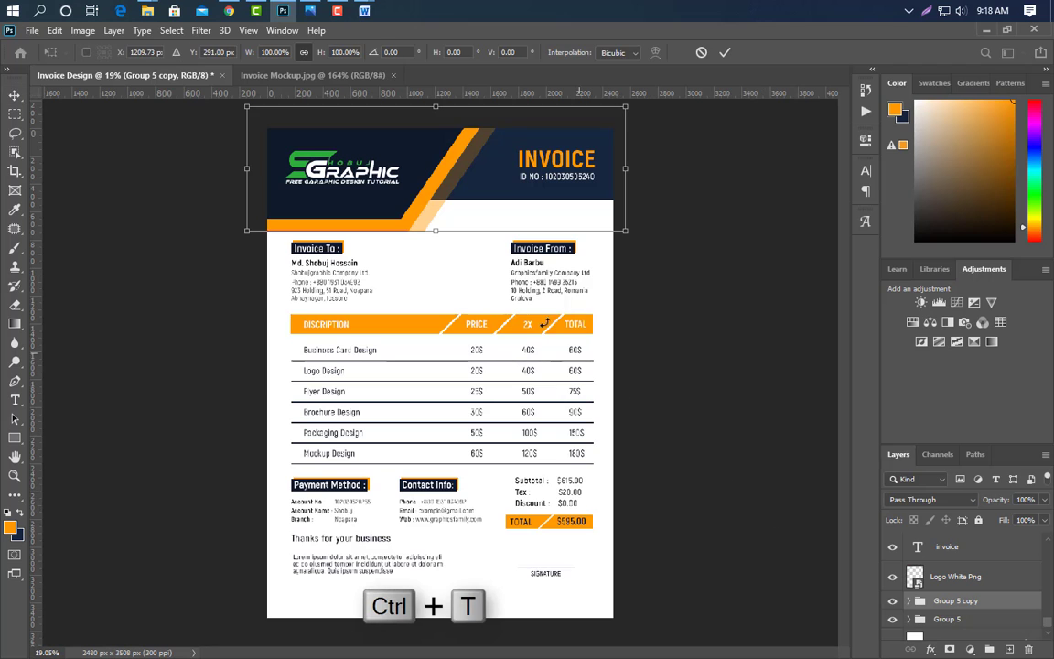
right_click(482, 207)
click(512, 465)
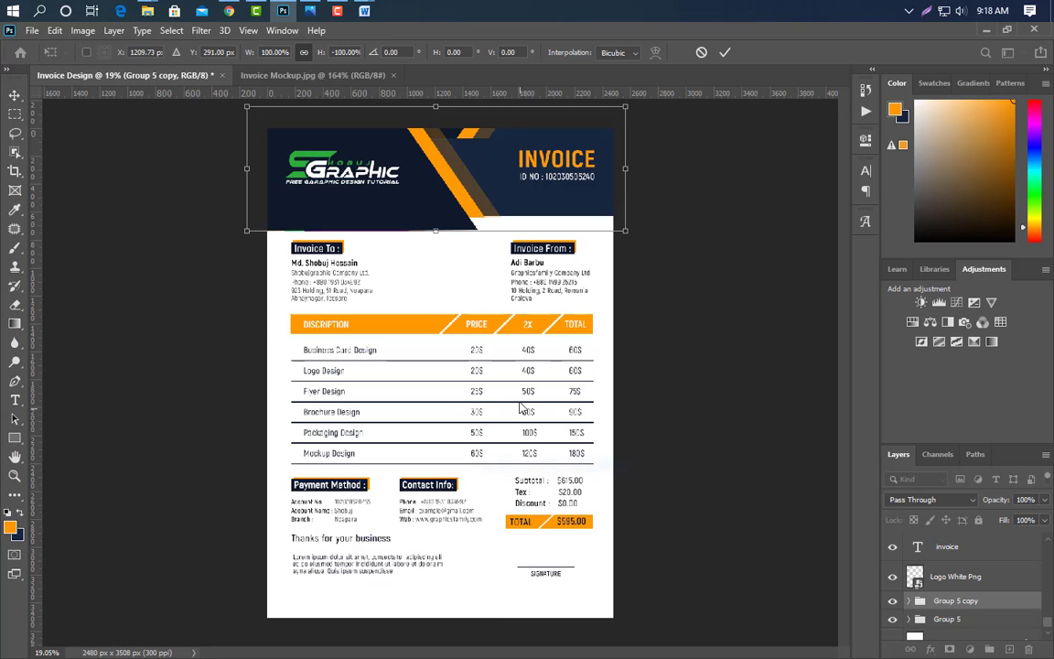
drag(482, 208, 522, 583)
right_click(517, 555)
click(556, 535)
drag(508, 480, 509, 606)
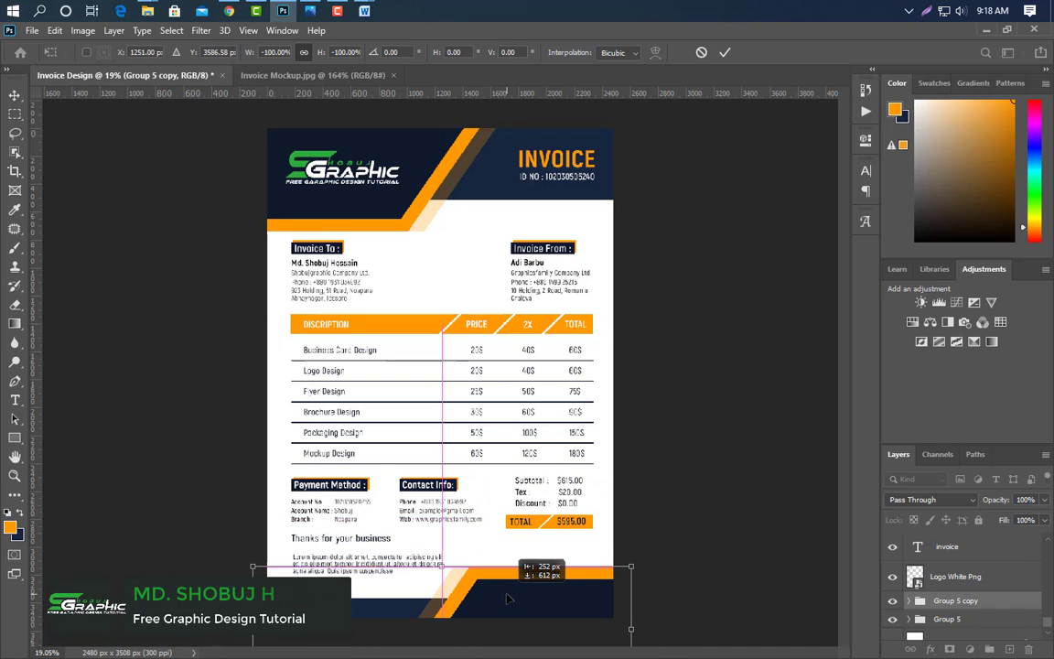
click(725, 52)
- Delete the translucent and orange footer stripes, nudge the dark shape down, and recolour Rectangle 1 orange
click(457, 594)
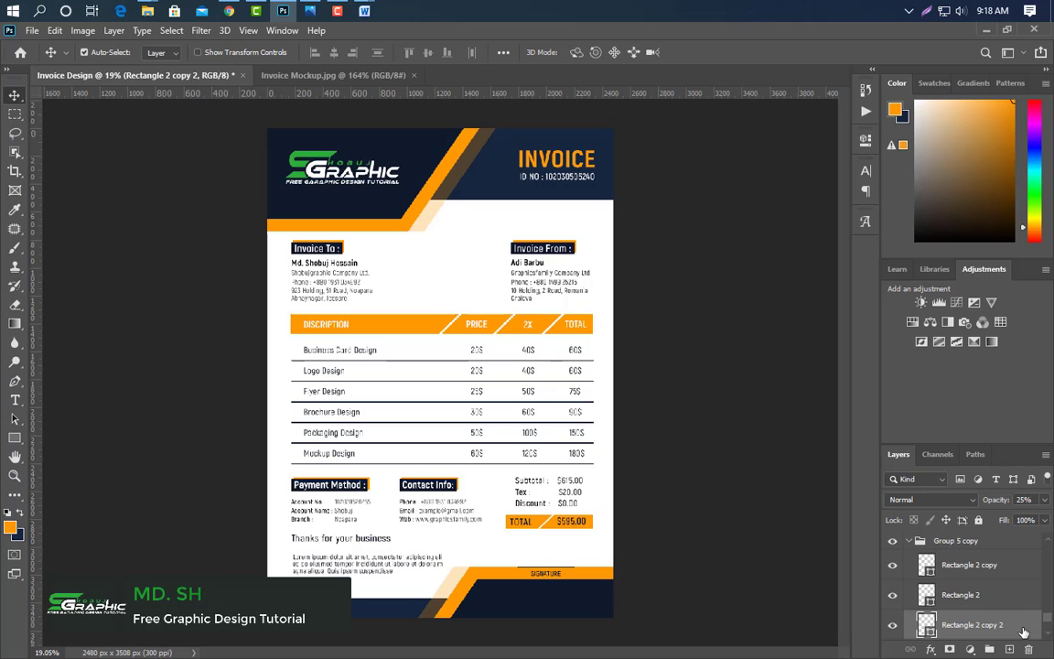
drag(1024, 633, 1028, 650)
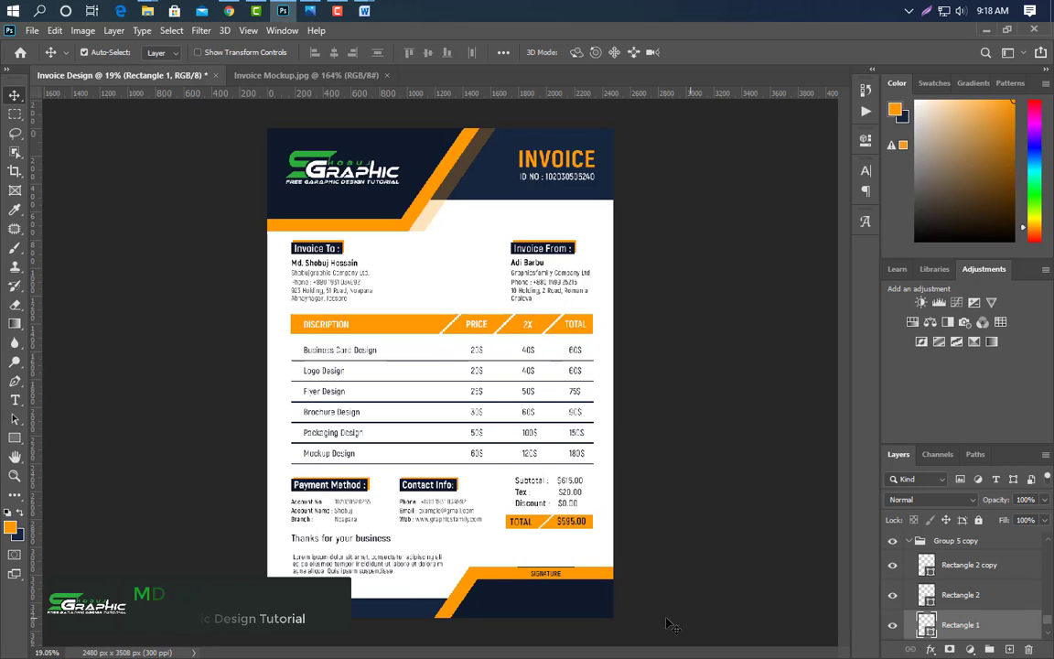
click(495, 576)
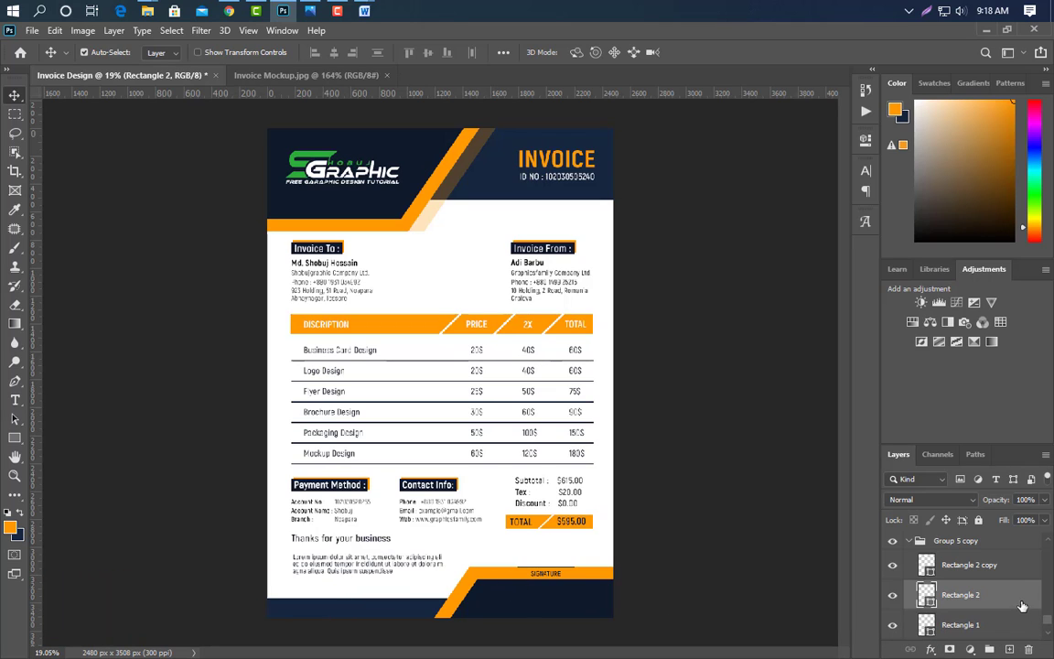
drag(1022, 606, 1028, 649)
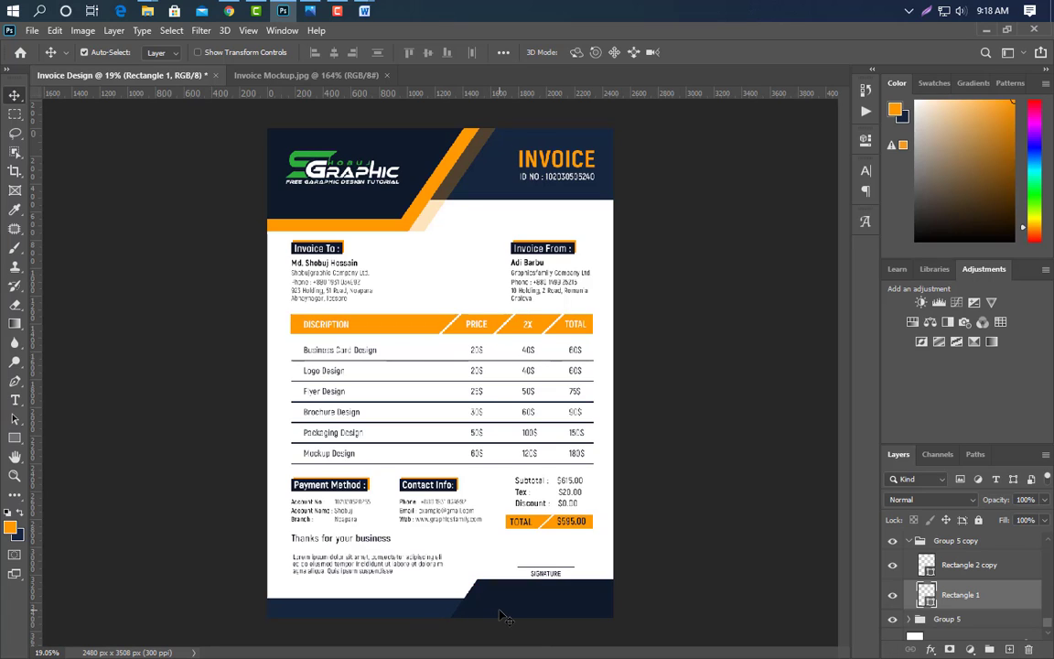
click(527, 619)
key(shift+Down)
key(shift+Down)
key(shift+Down)
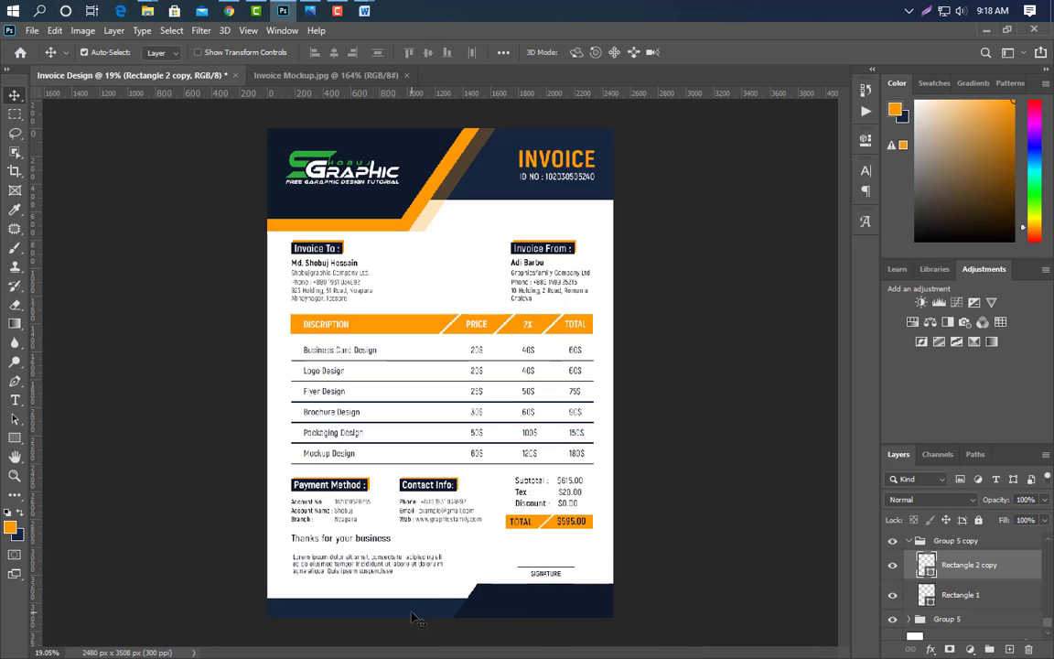
click(412, 619)
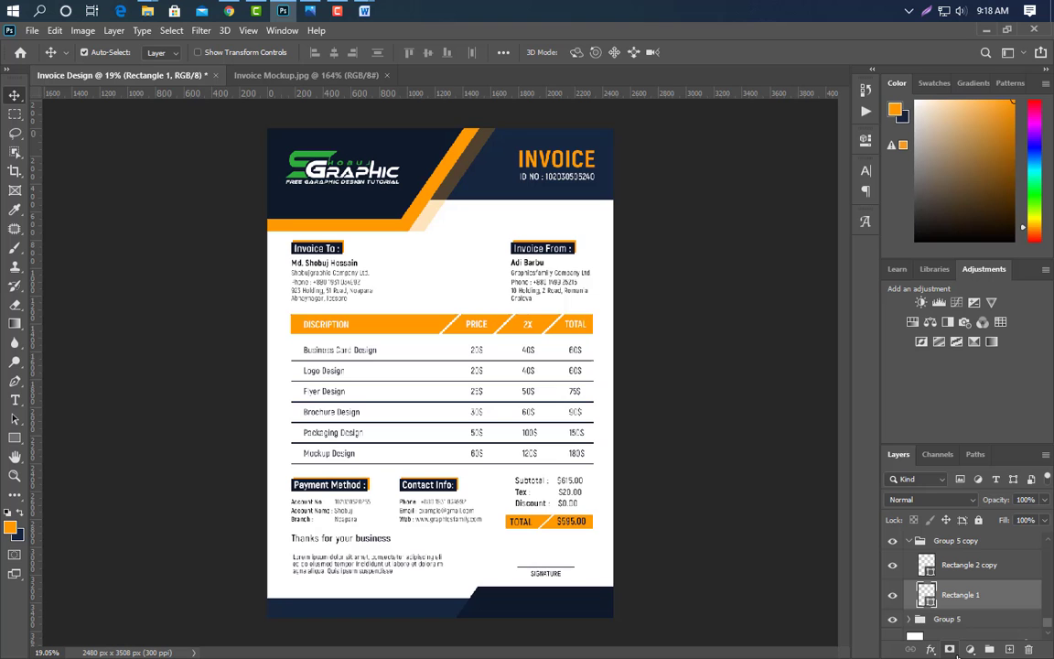
double_click(927, 595)
click(411, 219)
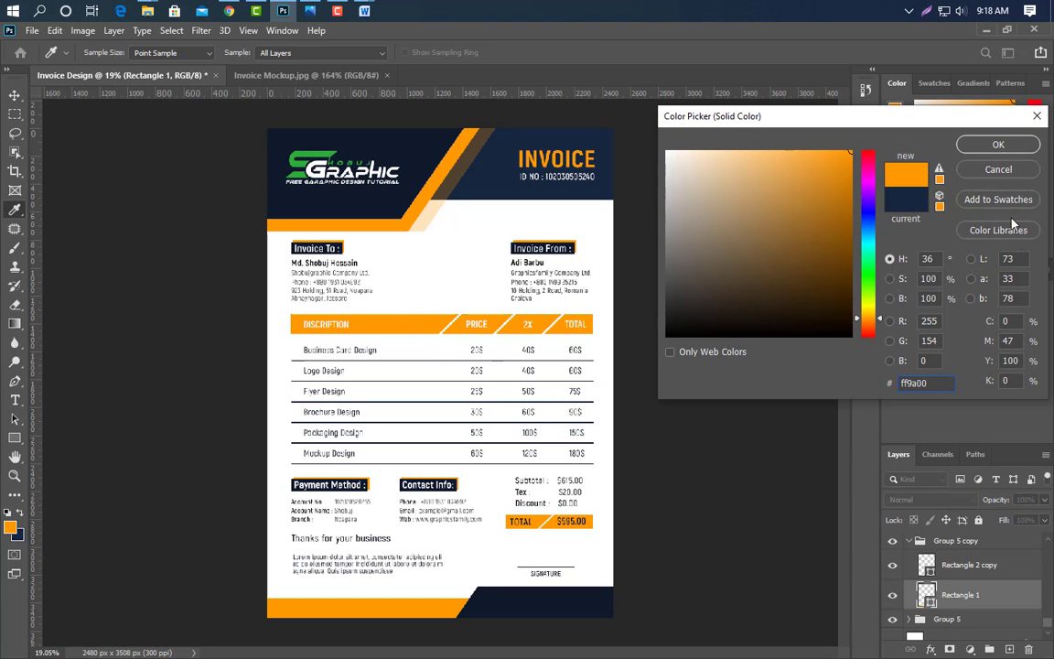